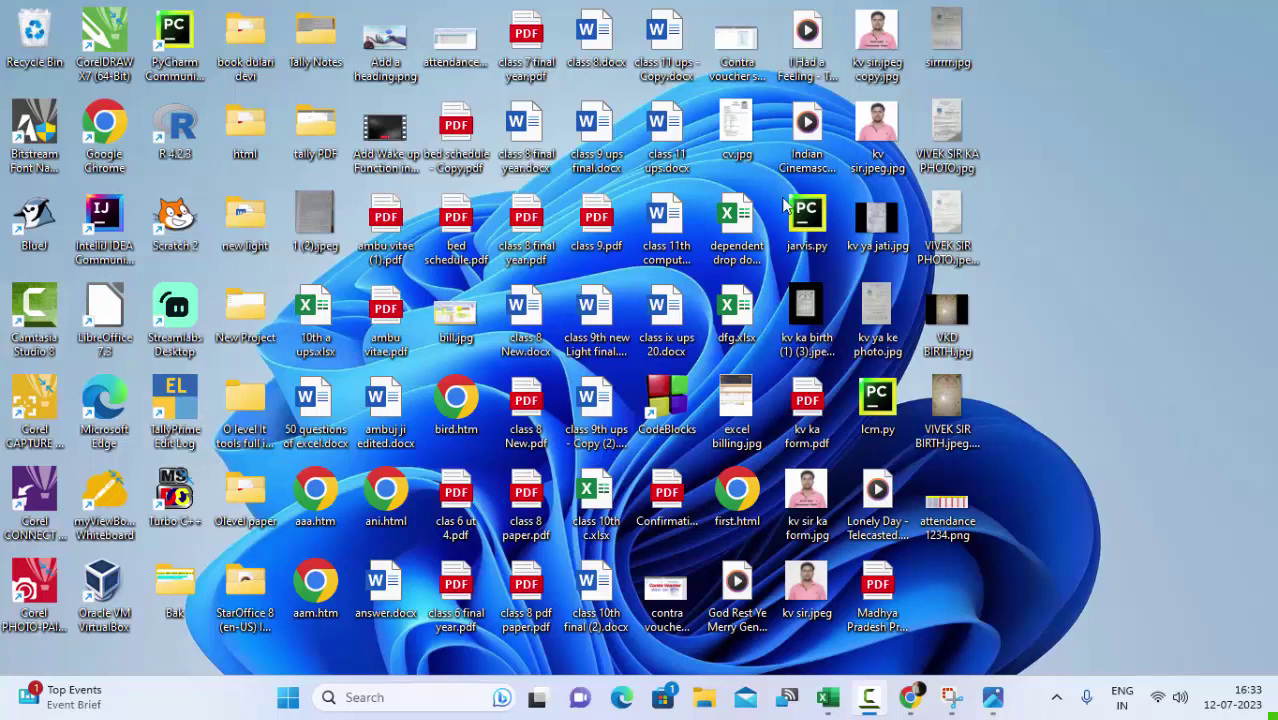
Refresh the desktop twice from its shortcut menu, then switch to the Book1 - Excel window.
right_click(1112, 87)
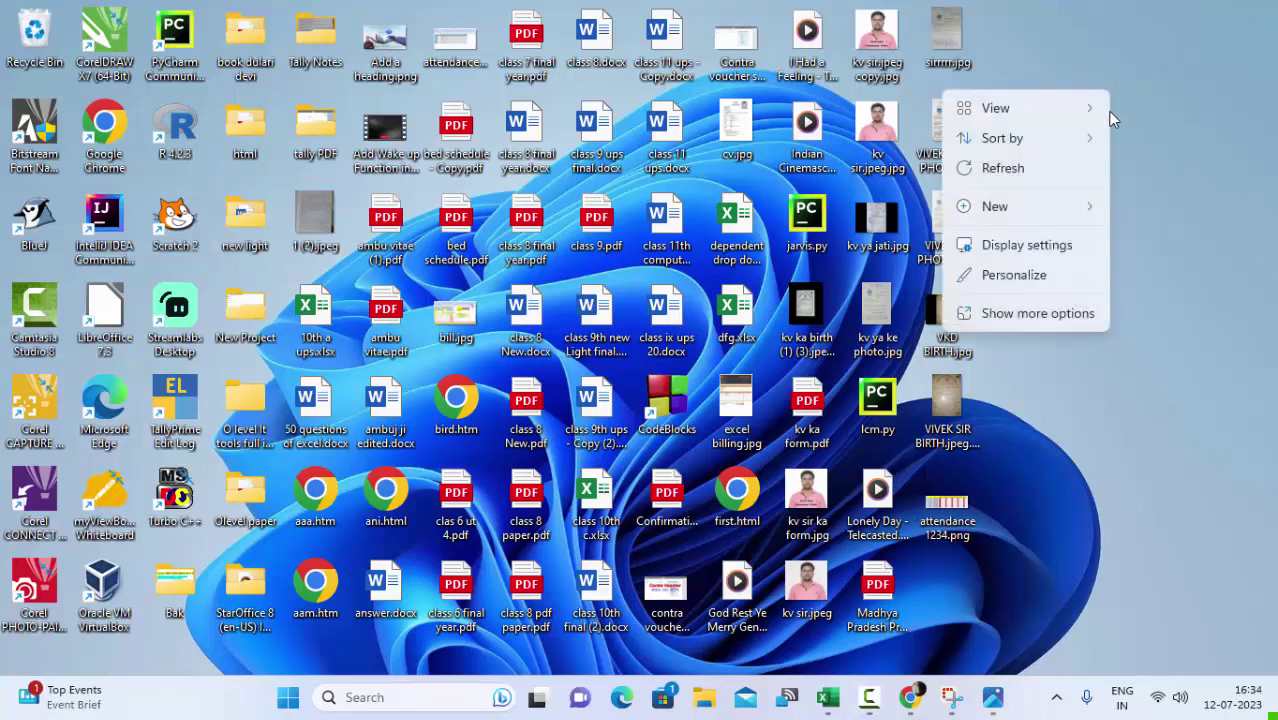
click(1031, 168)
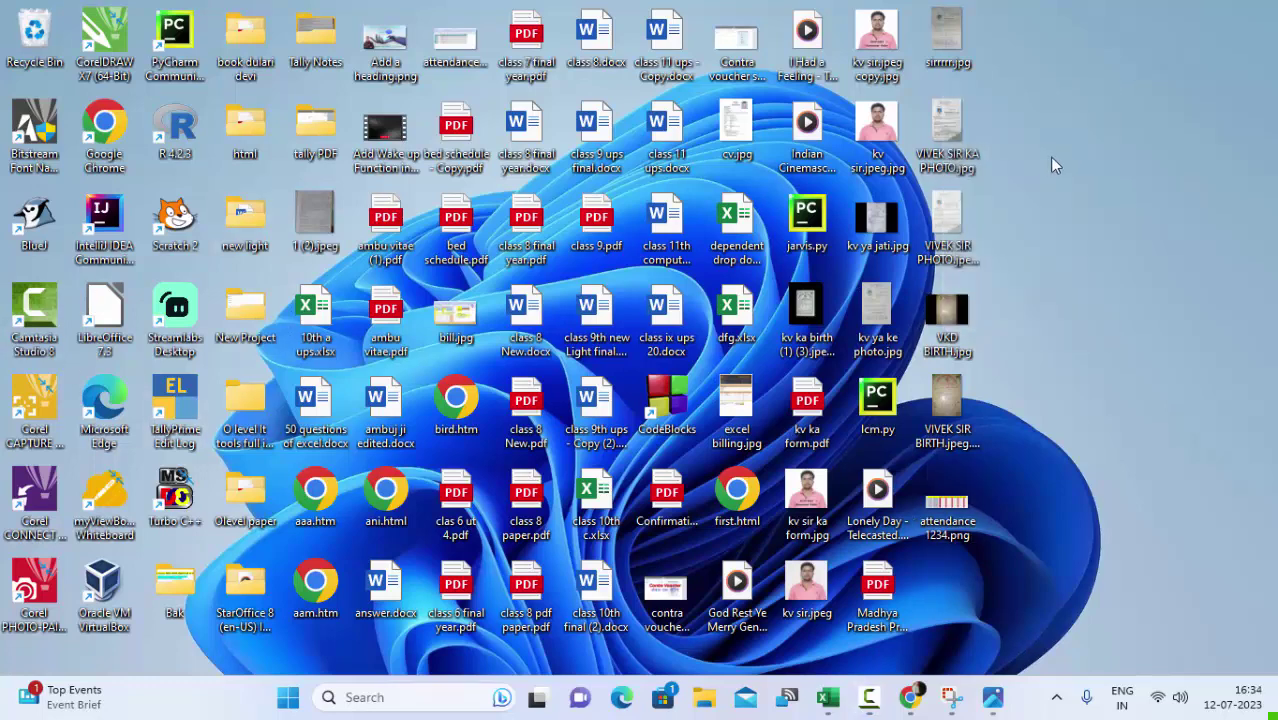
right_click(1182, 114)
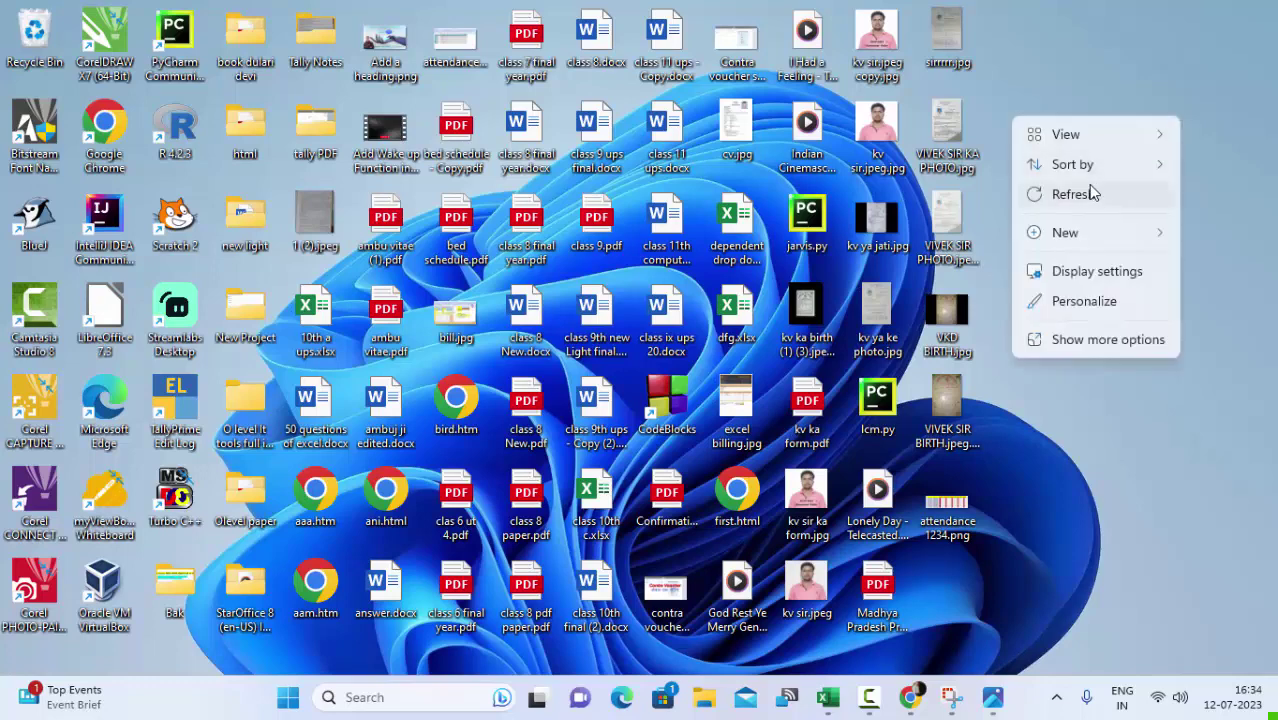
click(1091, 198)
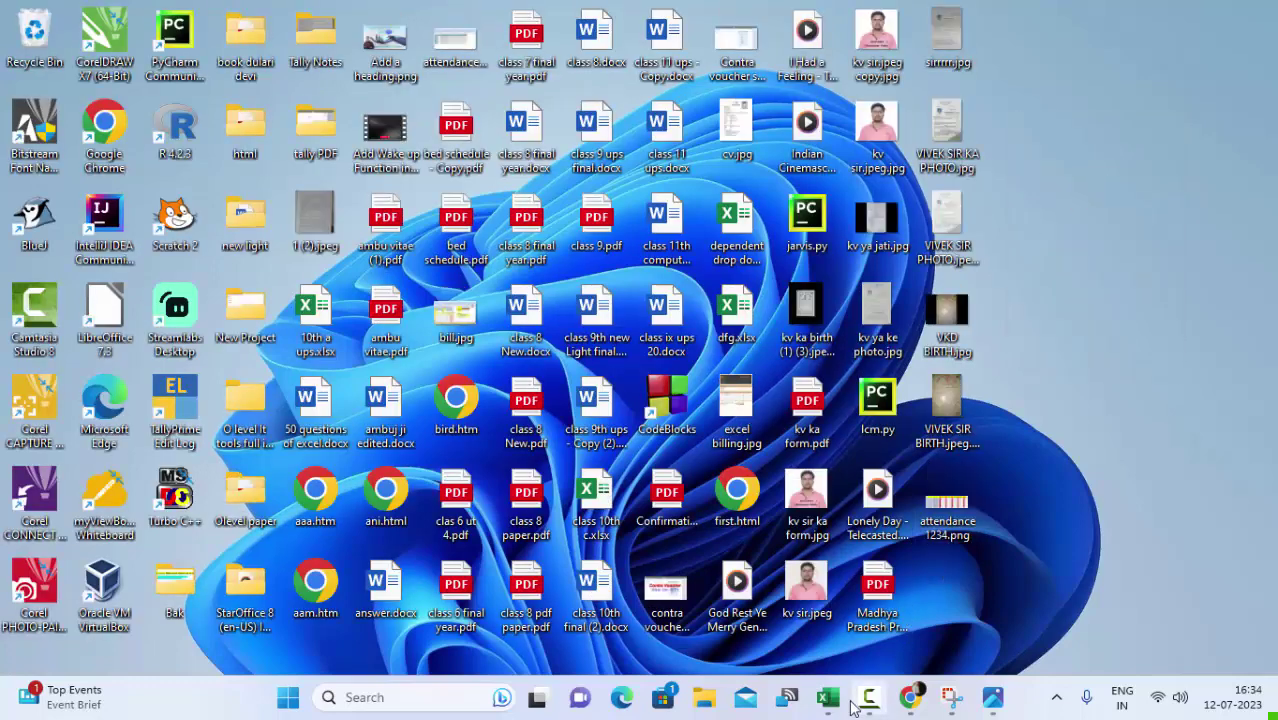
click(838, 708)
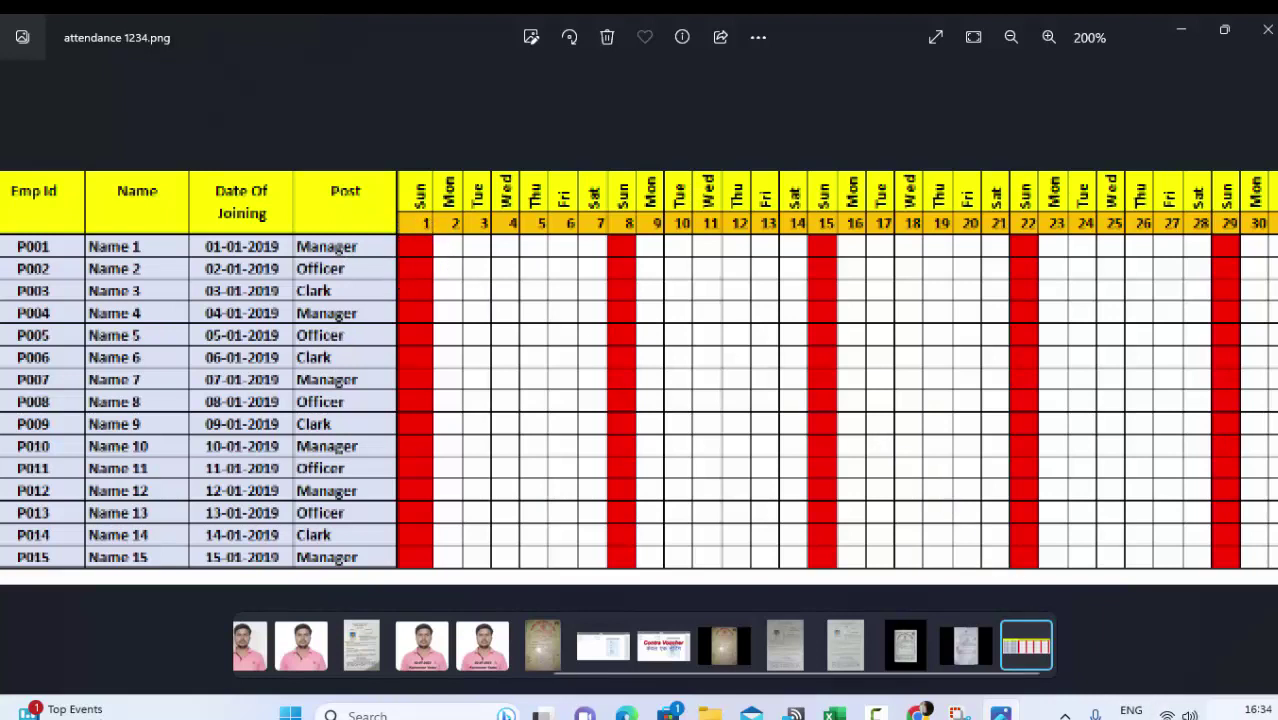
Study attendance 1234.png in Photos: employees P001–P015 with Sundays 1, 8, 15, 22, 29 in red.
mouse_move(1228, 716)
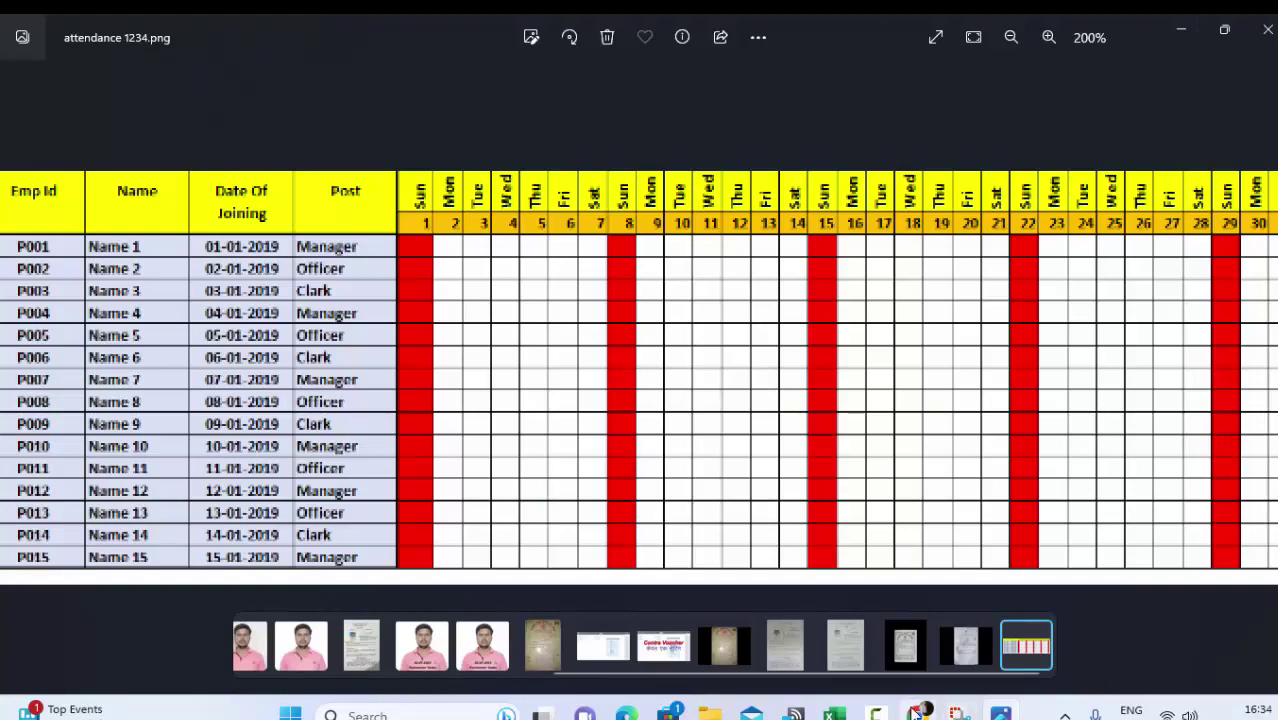
Enter the headers Employee_id in A1 and Name_of_Employee in B1.
mouse_move(833, 712)
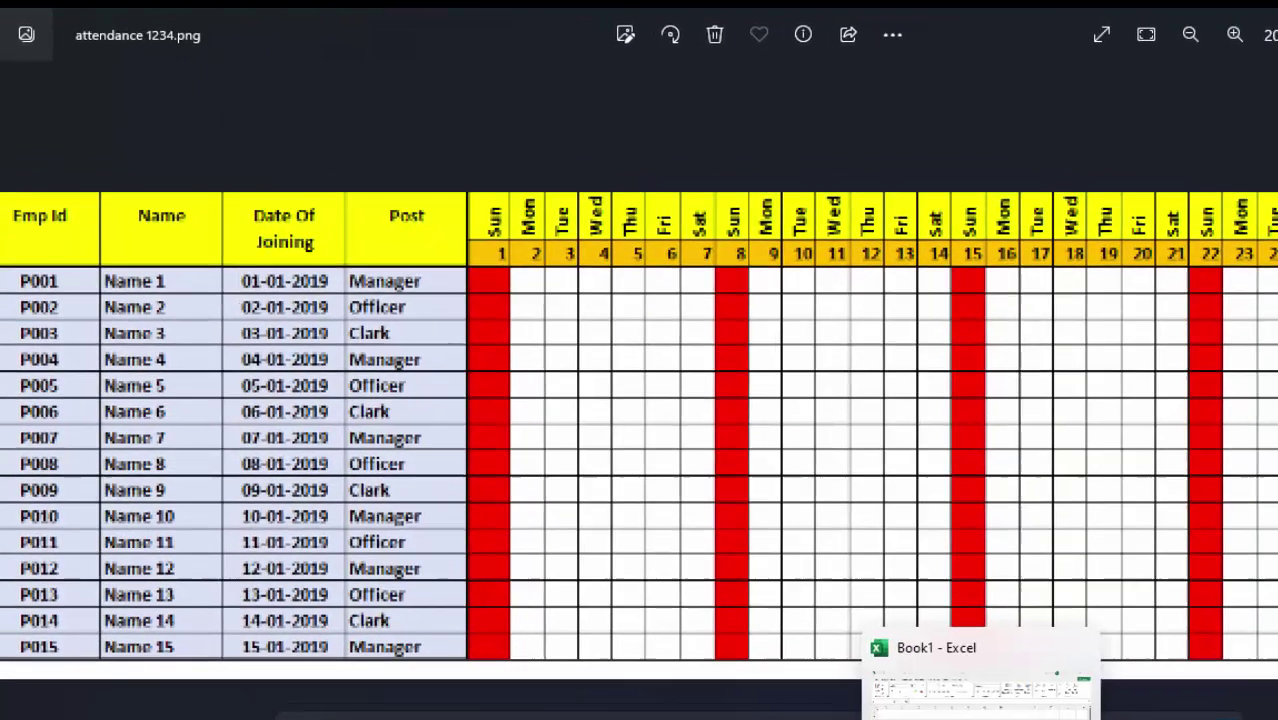
click(978, 690)
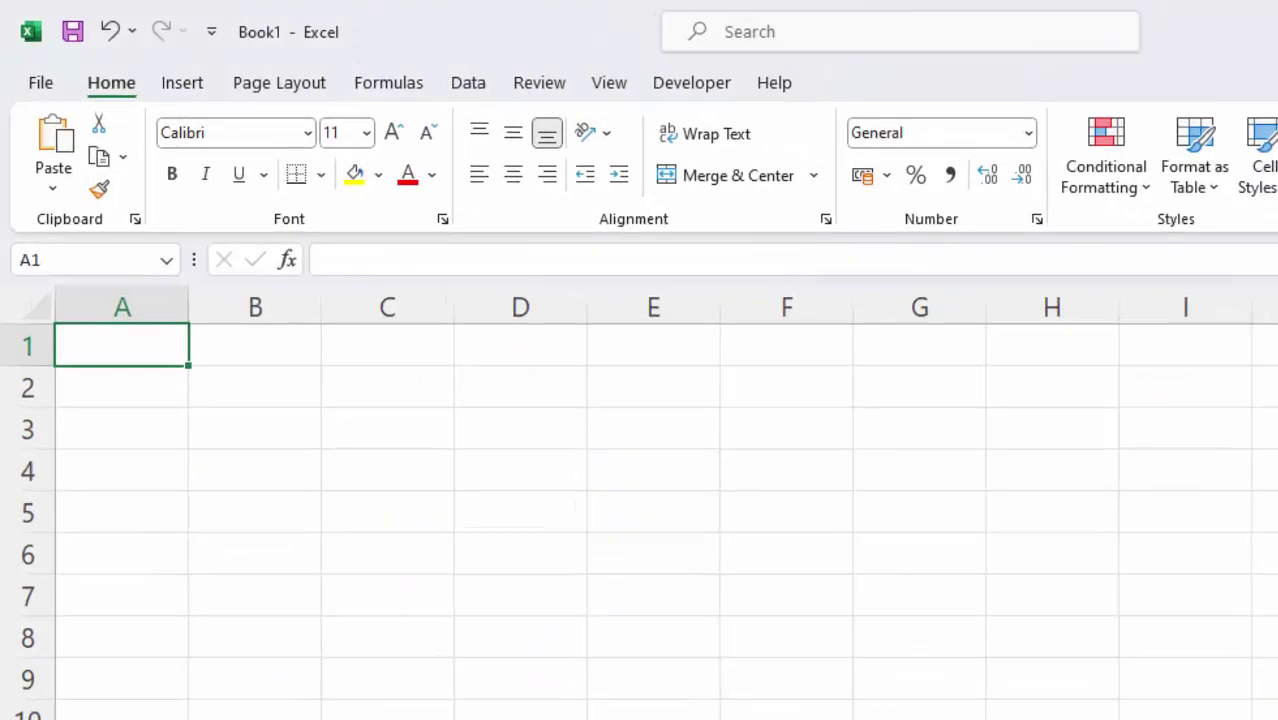
text(Em)
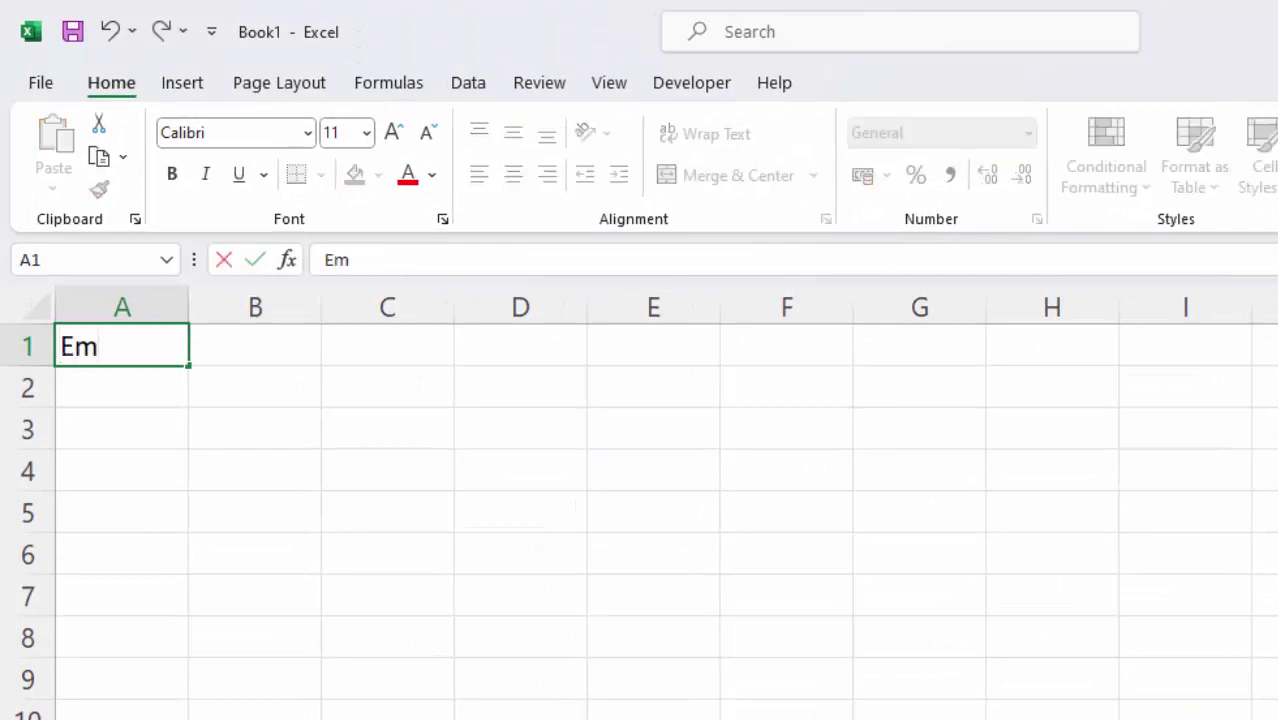
text(ployee)
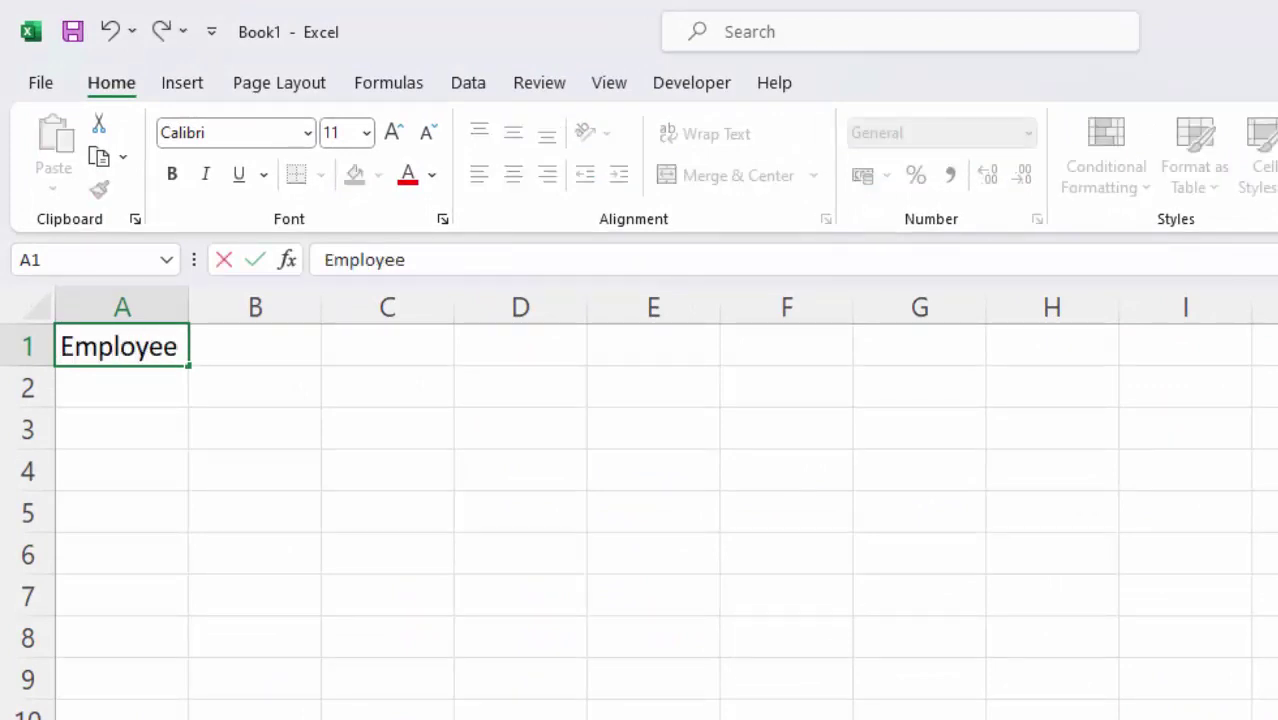
text(_id)
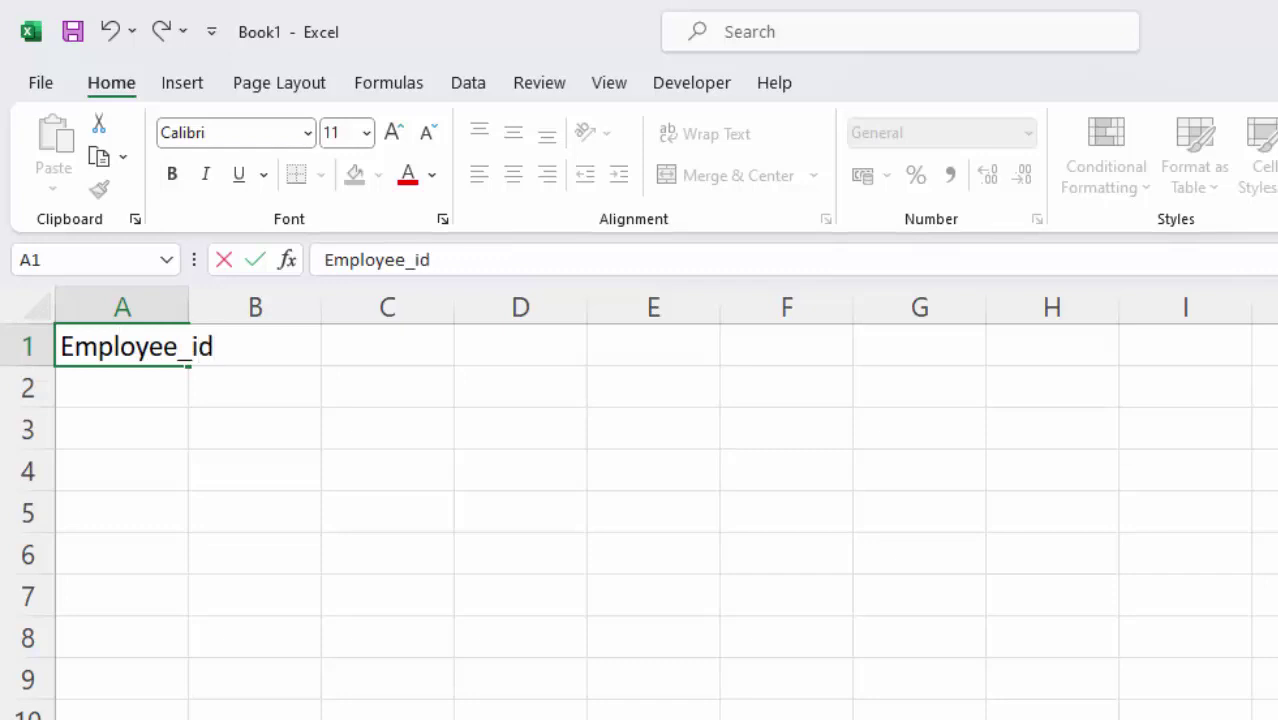
key(Tab)
text(Nam)
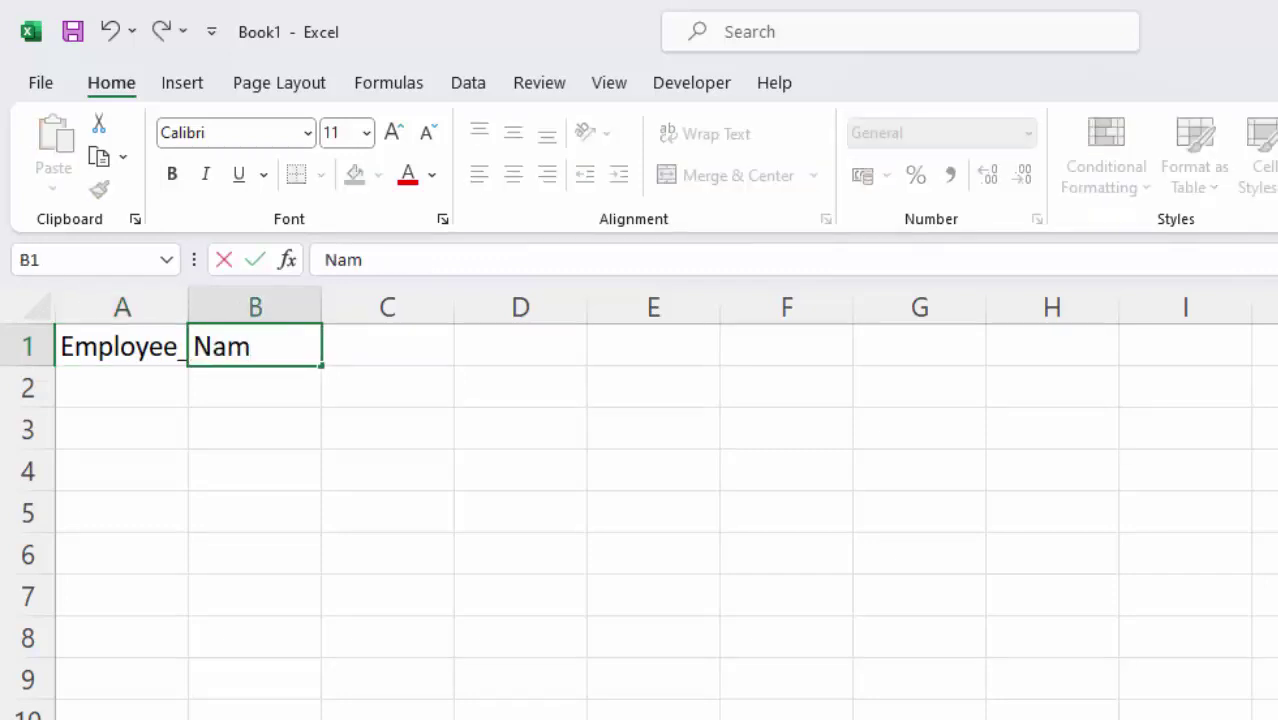
text(e_of)
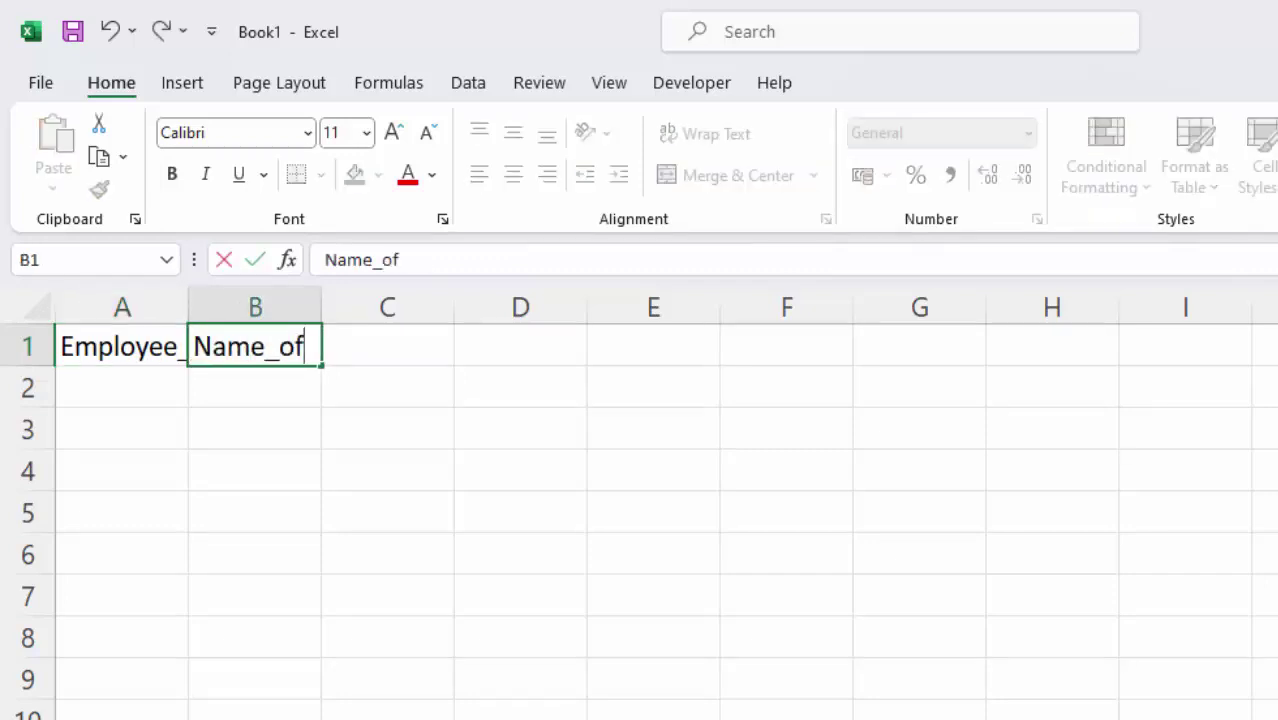
text(_Emp)
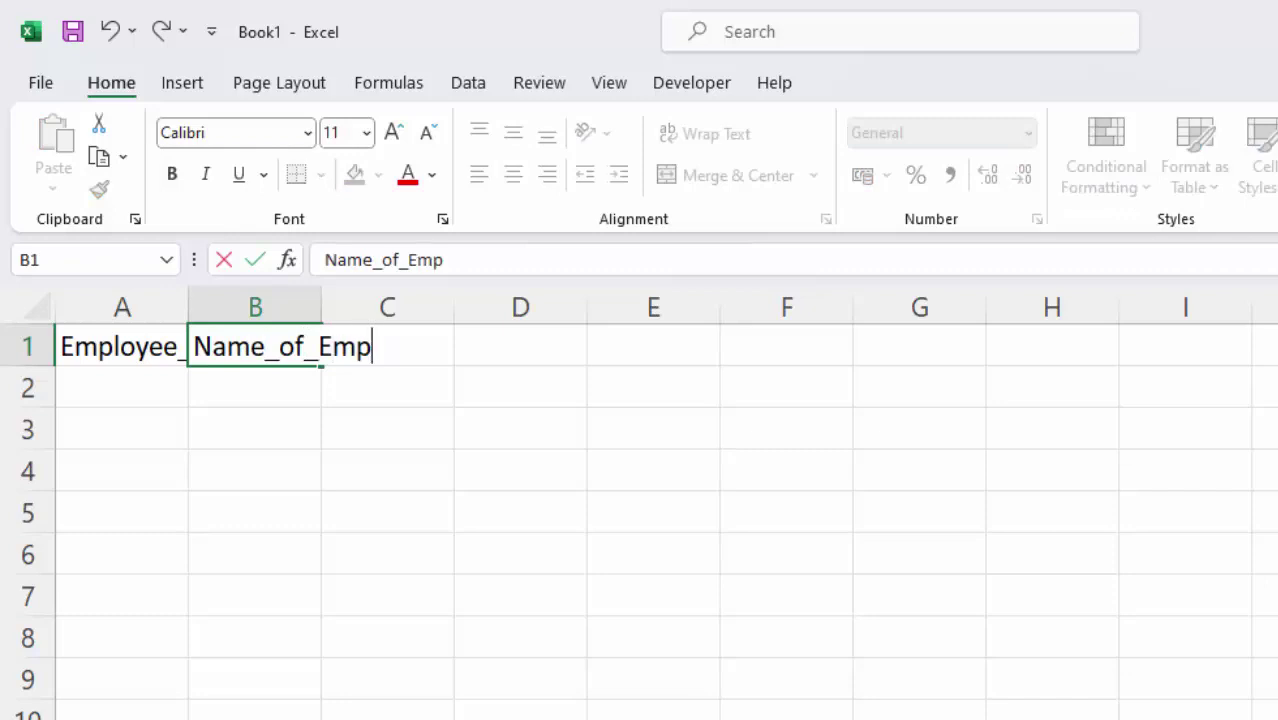
text(loyee)
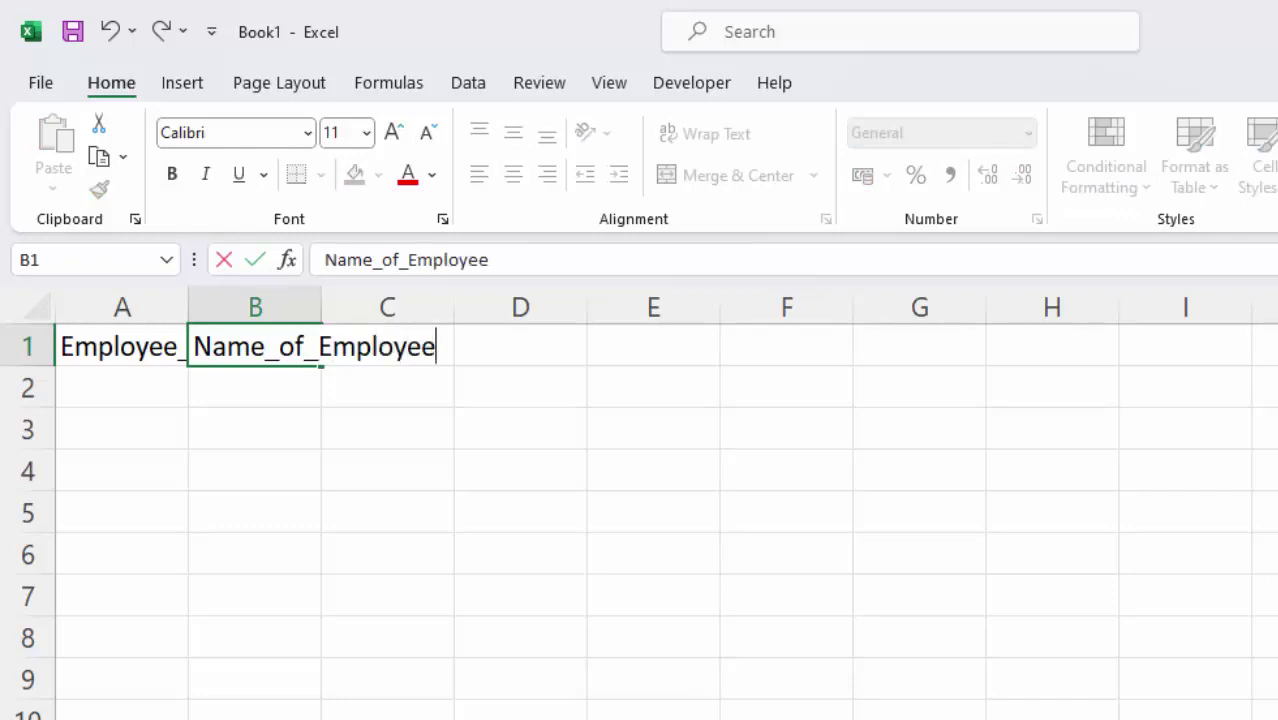
key(Tab)
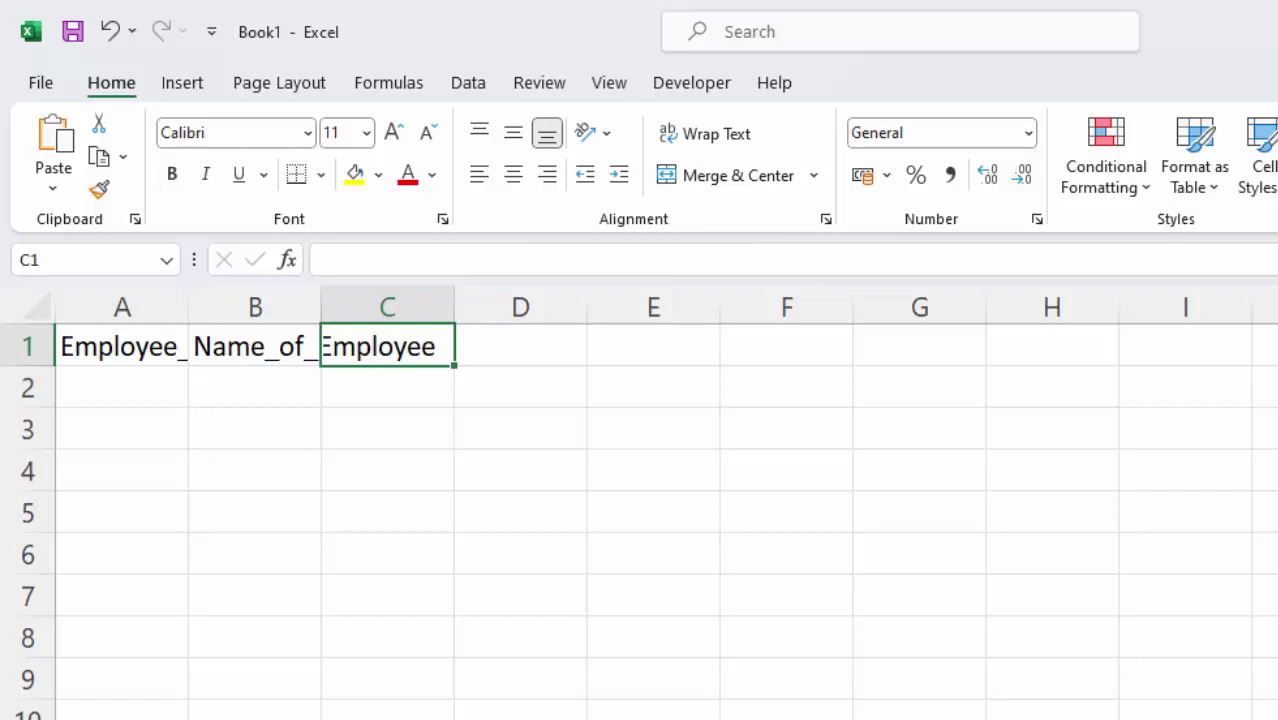
Enter 1 and 2 in C1:D1 and fill the day series through 31 in AG1.
text(1)
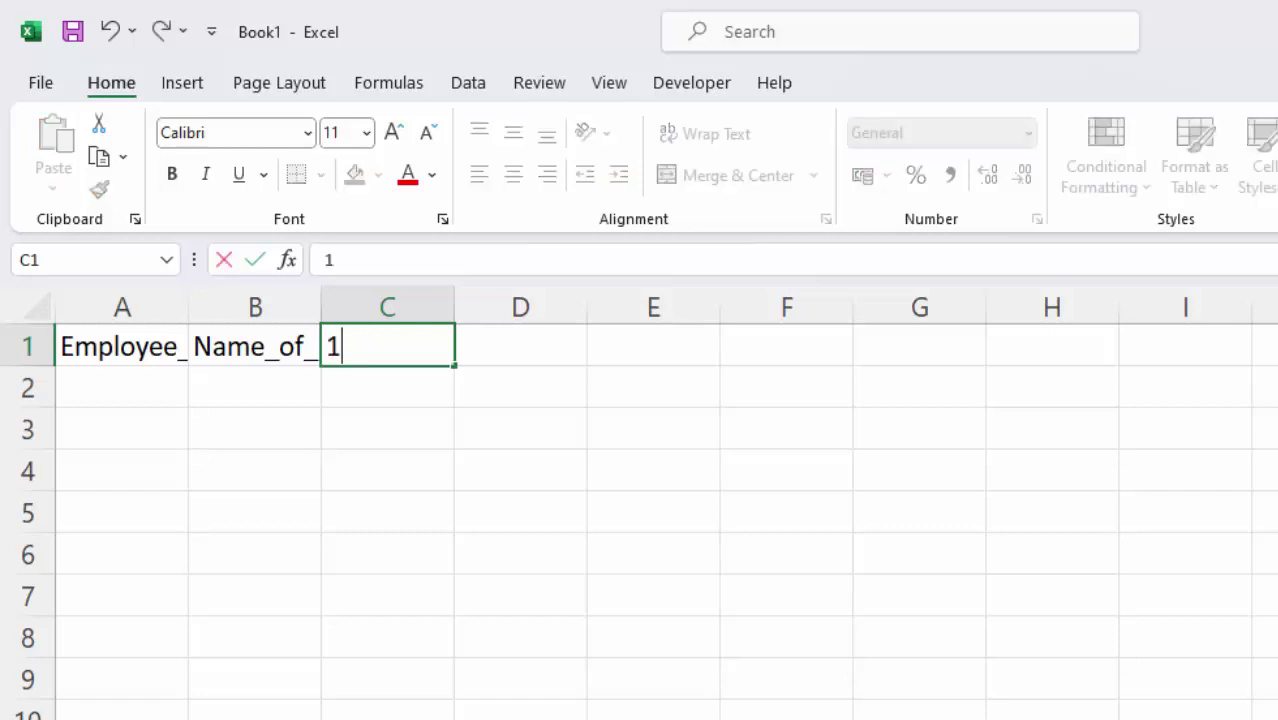
key(Tab)
text(2)
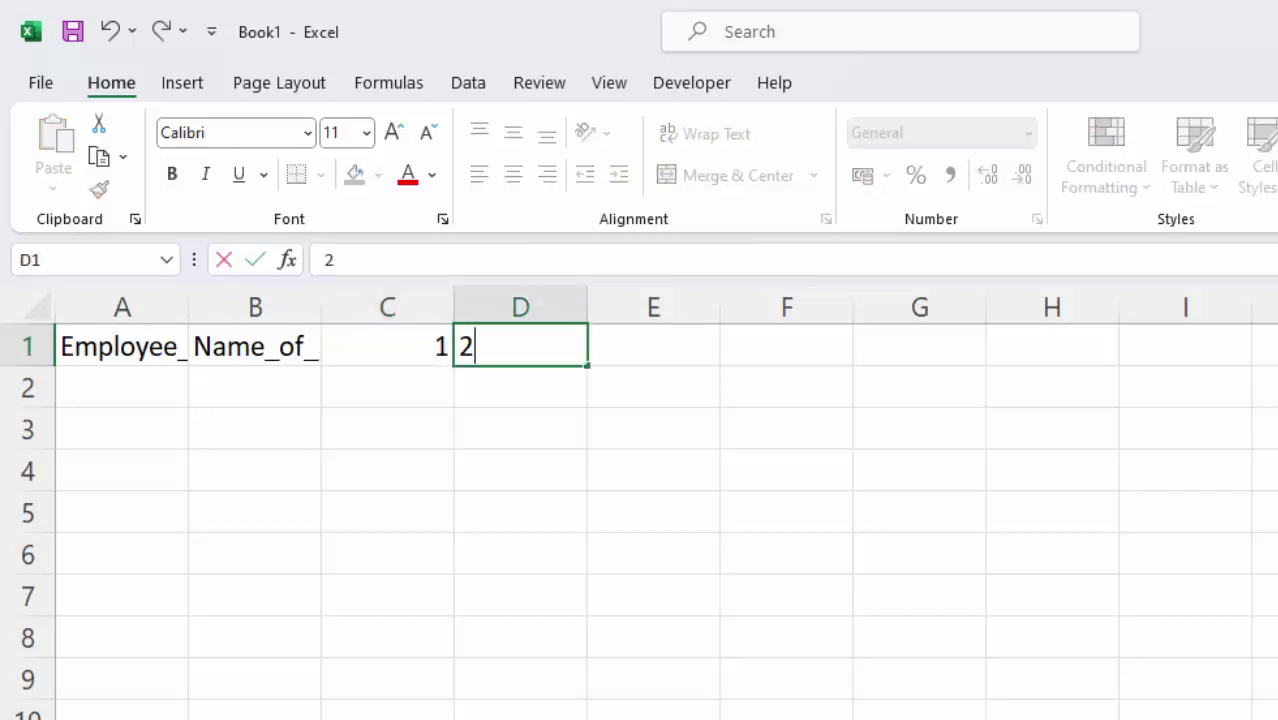
key(Tab)
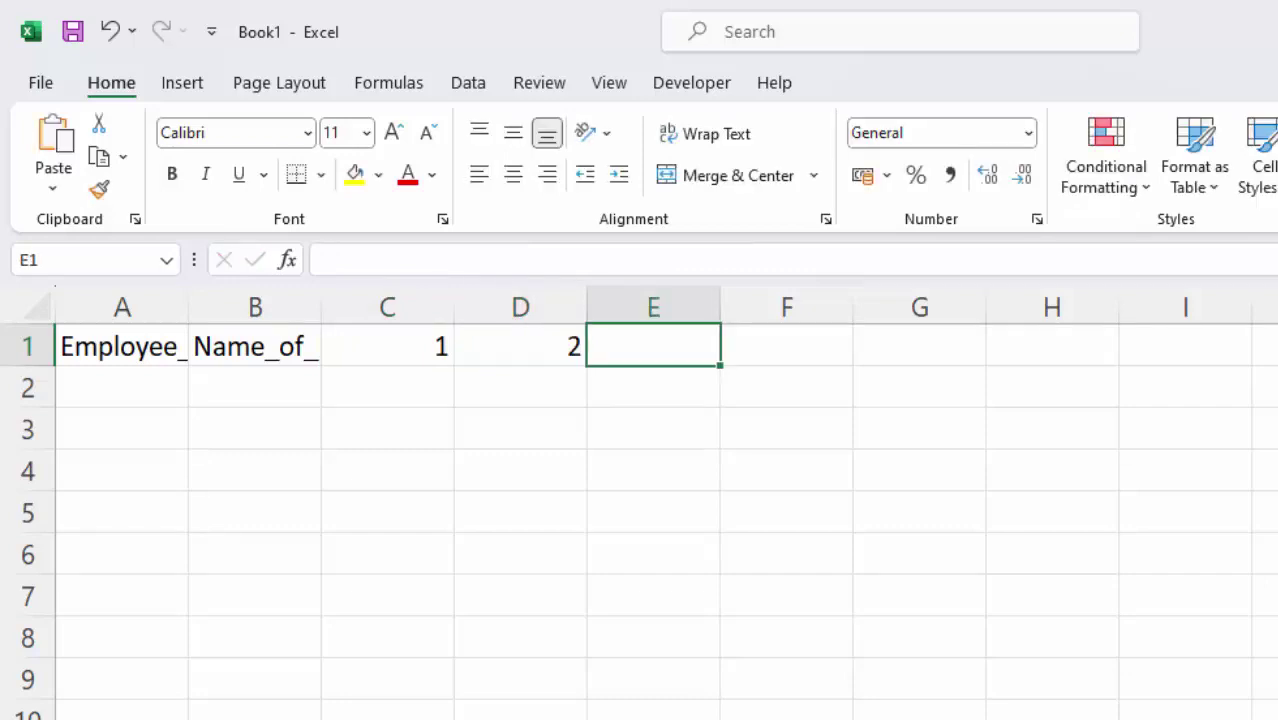
click(432, 342)
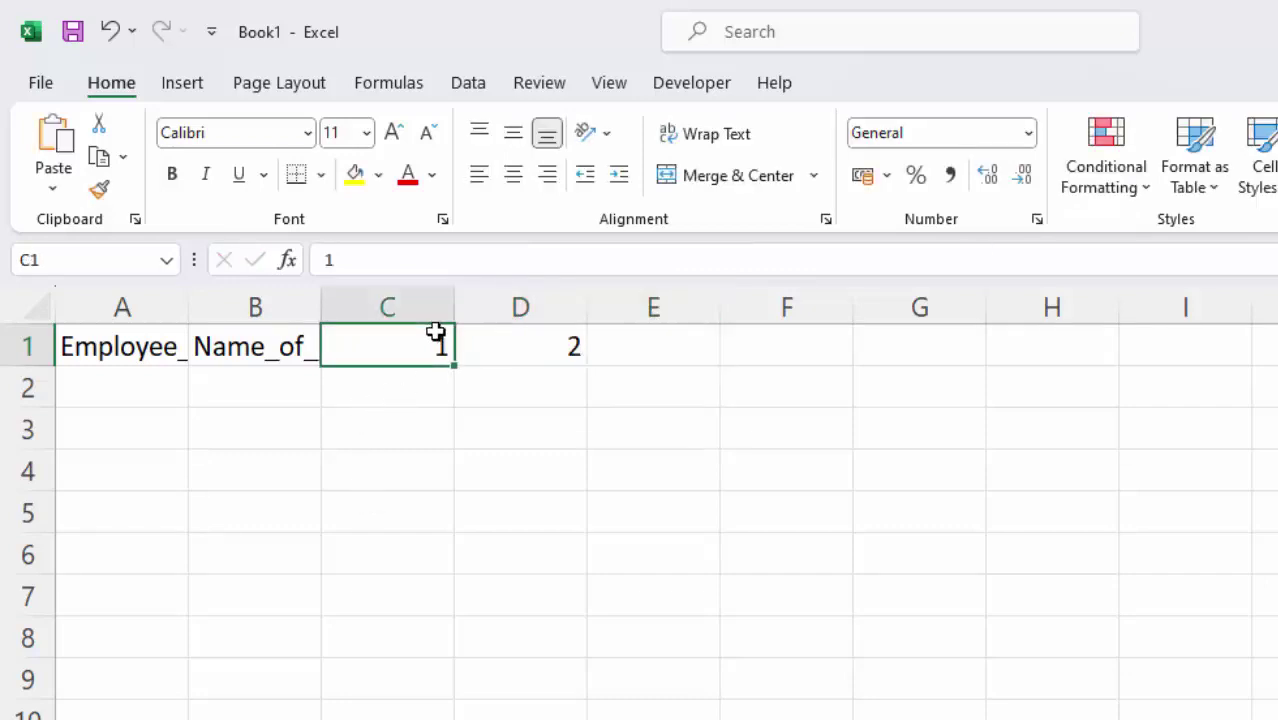
mouse_move(427, 344)
mouse_down()
mouse_move(585, 368)
mouse_move(1274, 287)
mouse_up()
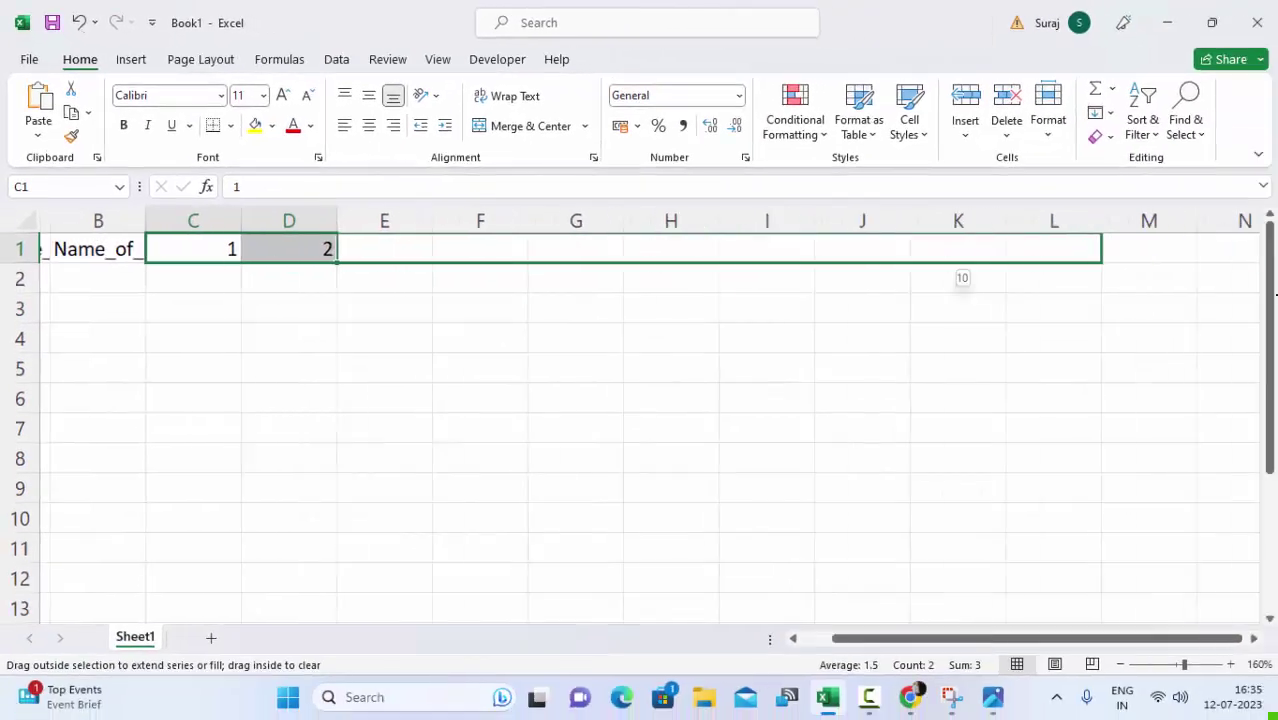
drag(1274, 287, 753, 405)
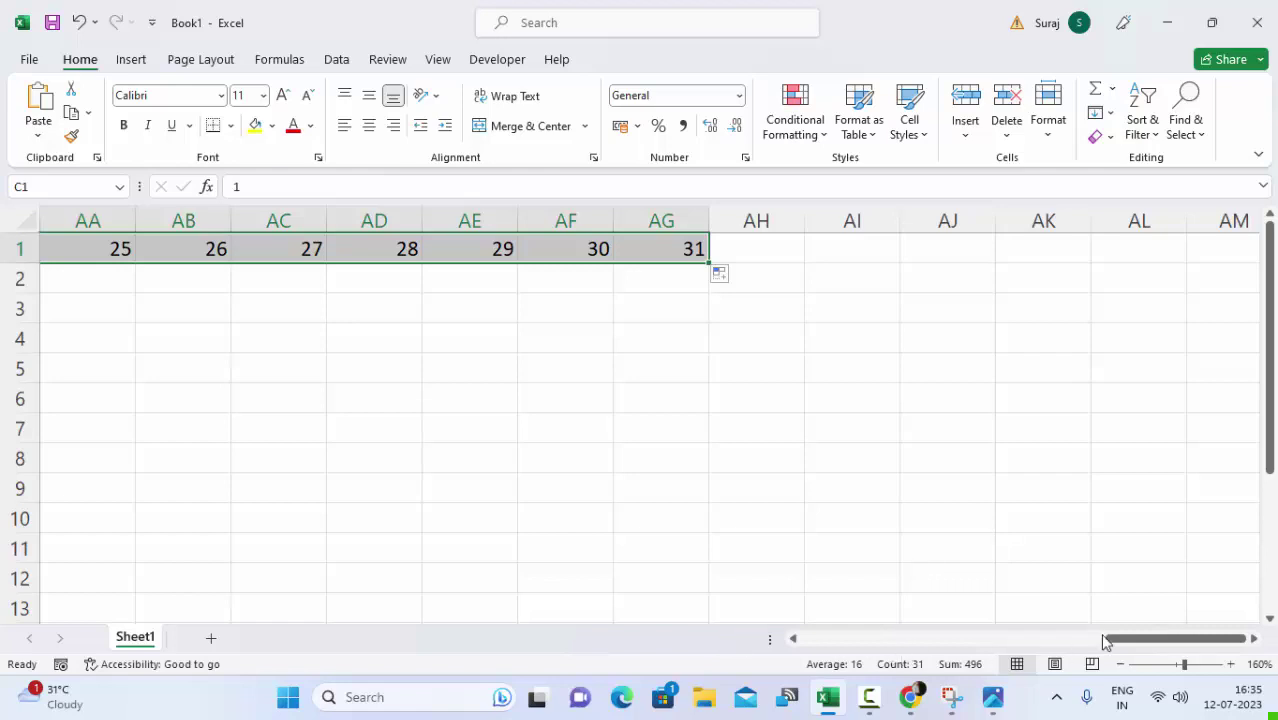
drag(1127, 641, 502, 616)
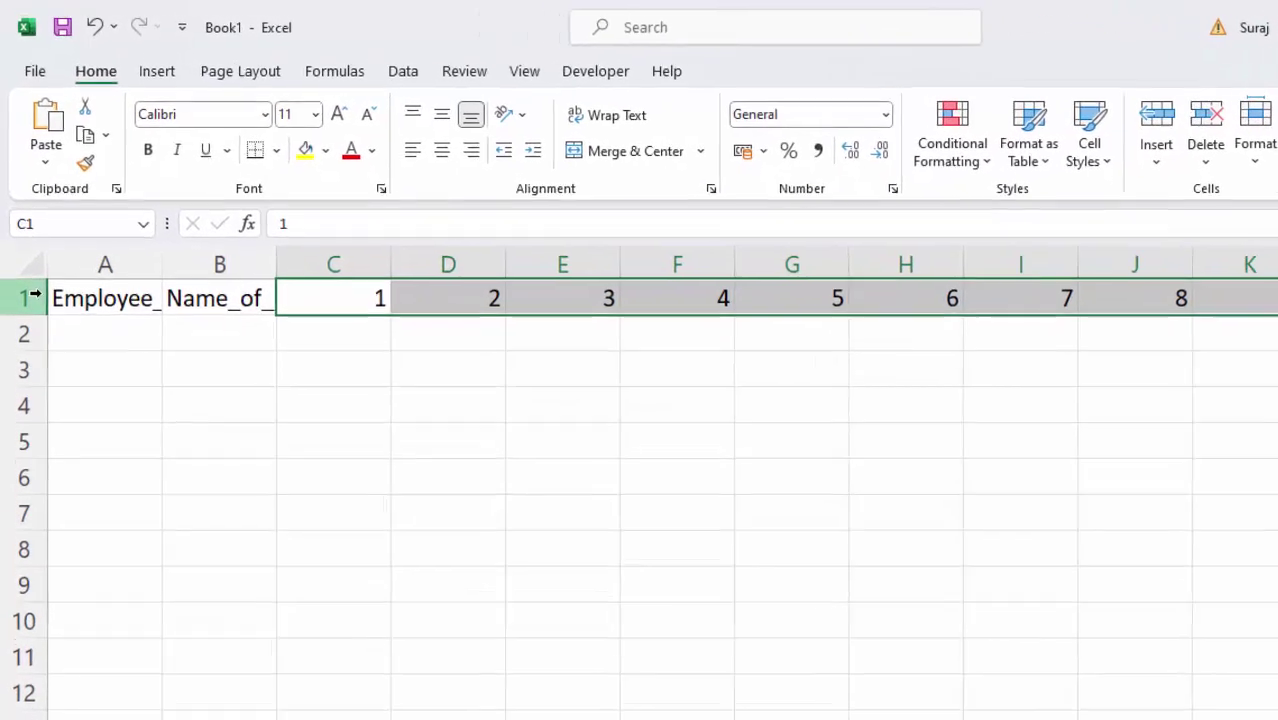
Insert a blank row above the headers, shifting headers and days 1–31 down to row 2.
right_click(28, 247)
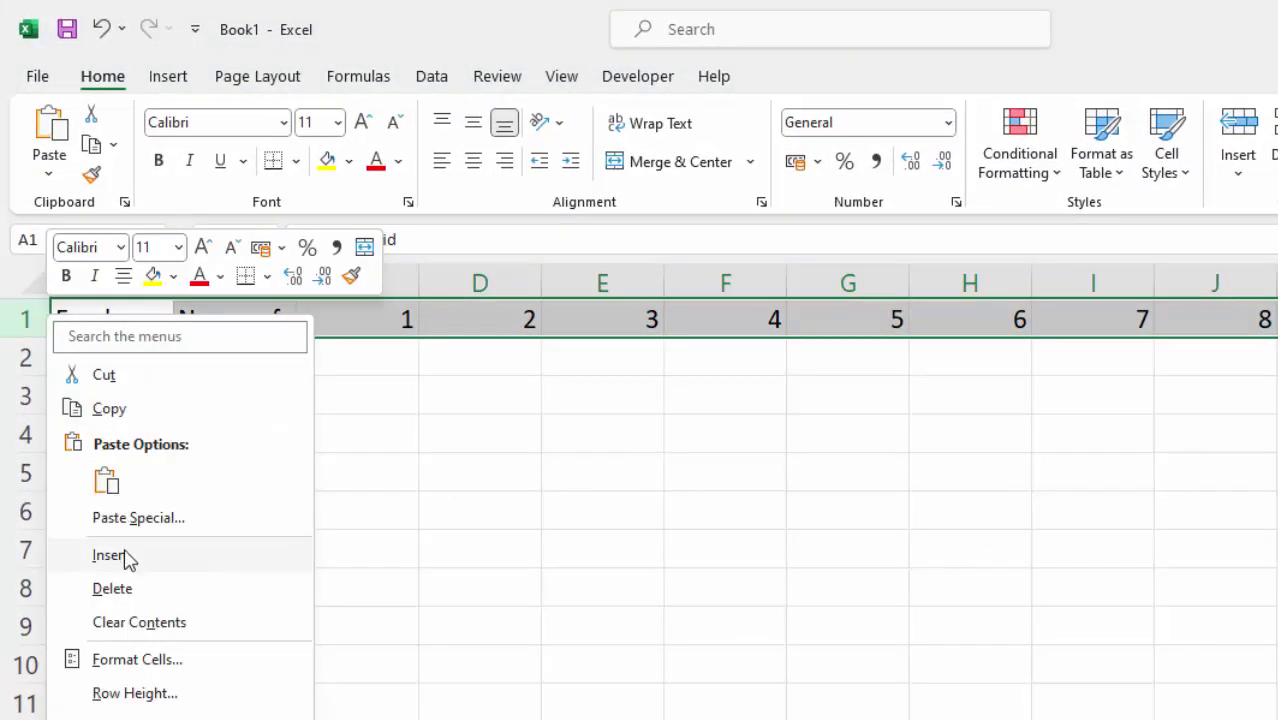
click(110, 555)
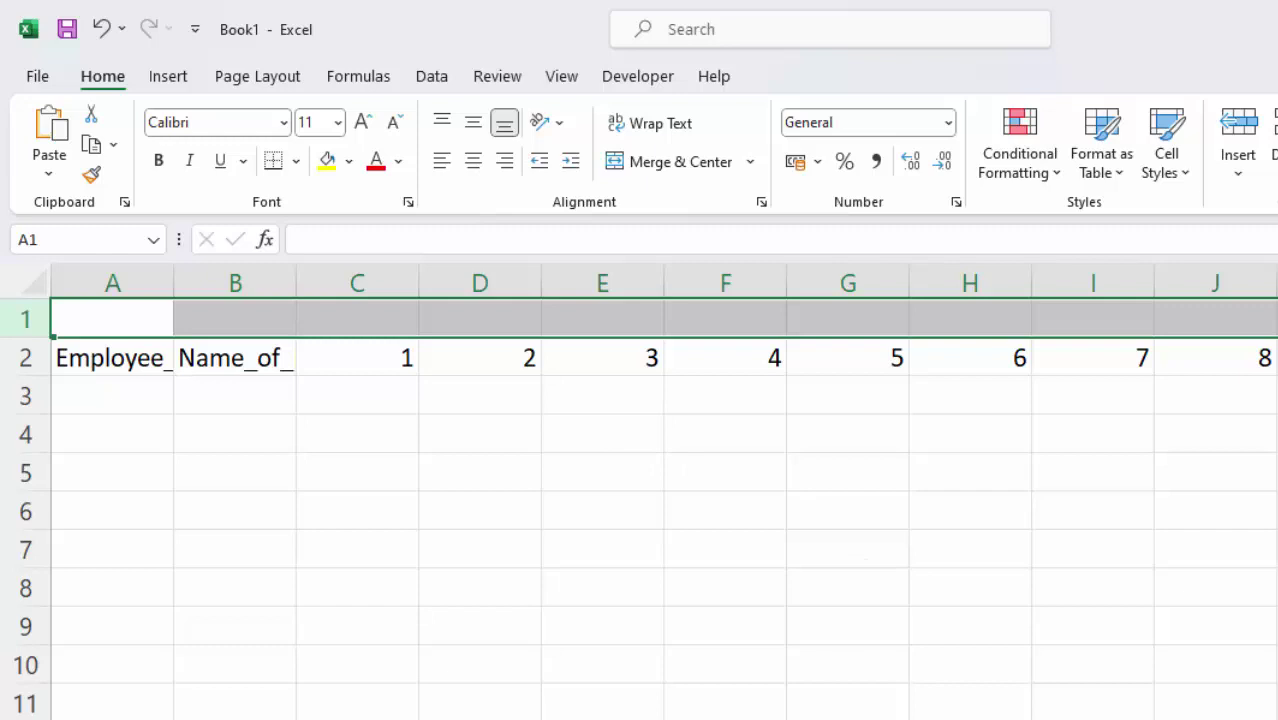
scroll(660, 490, right, 1)
scroll(660, 490, right, 1)
scroll(660, 490, right, 1)
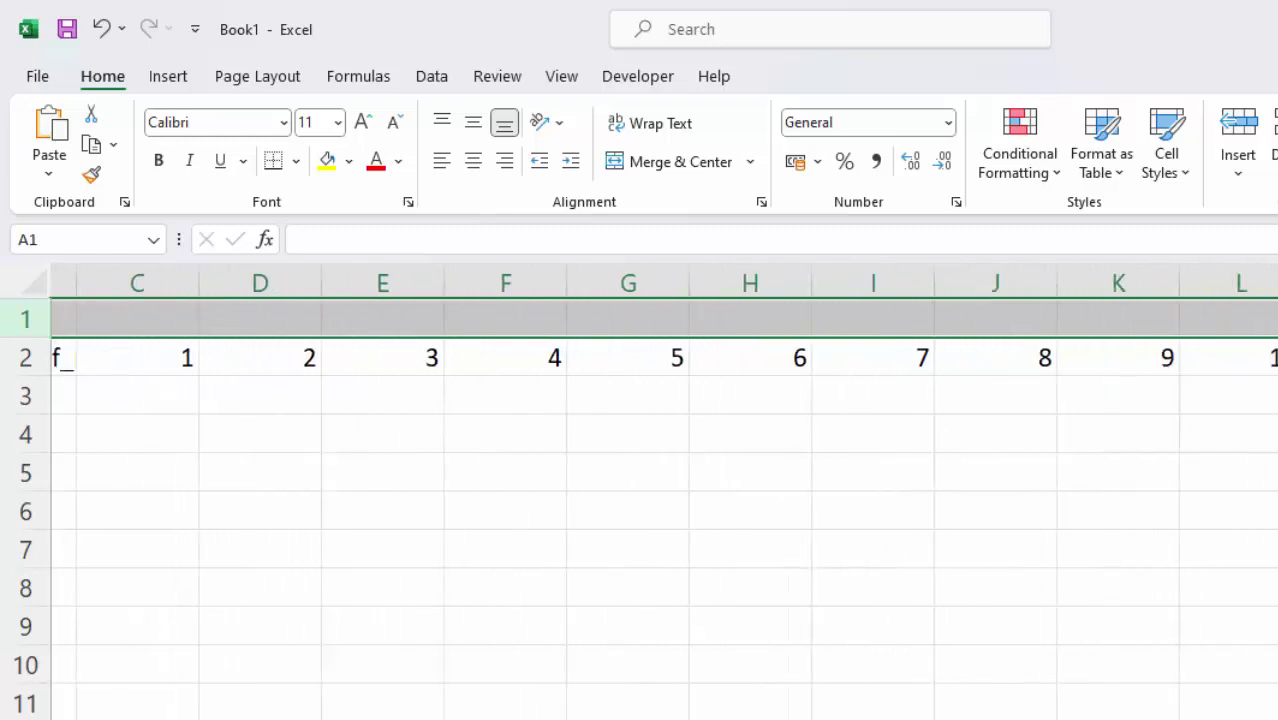
scroll(660, 490, right, 1)
scroll(660, 490, right, 2)
click(1127, 323)
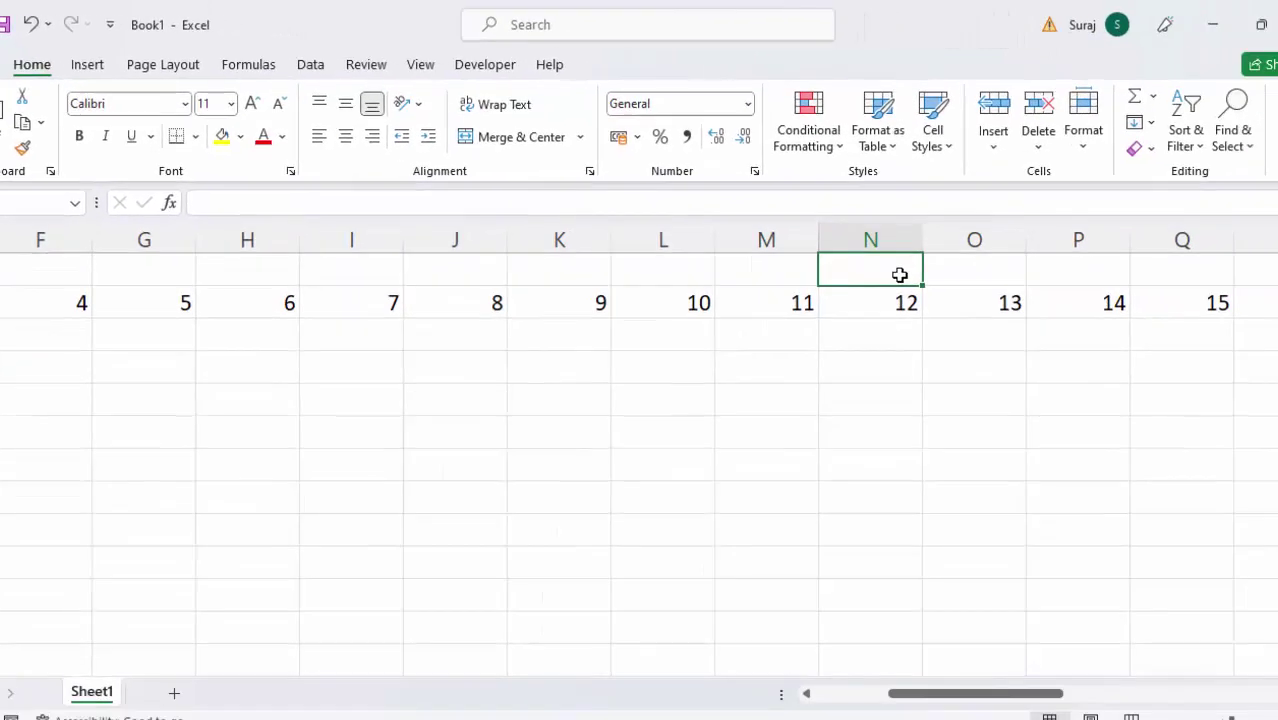
Fill weekday names across row 1, from Sat over day 1 to Mon over day 31.
text(Wed)
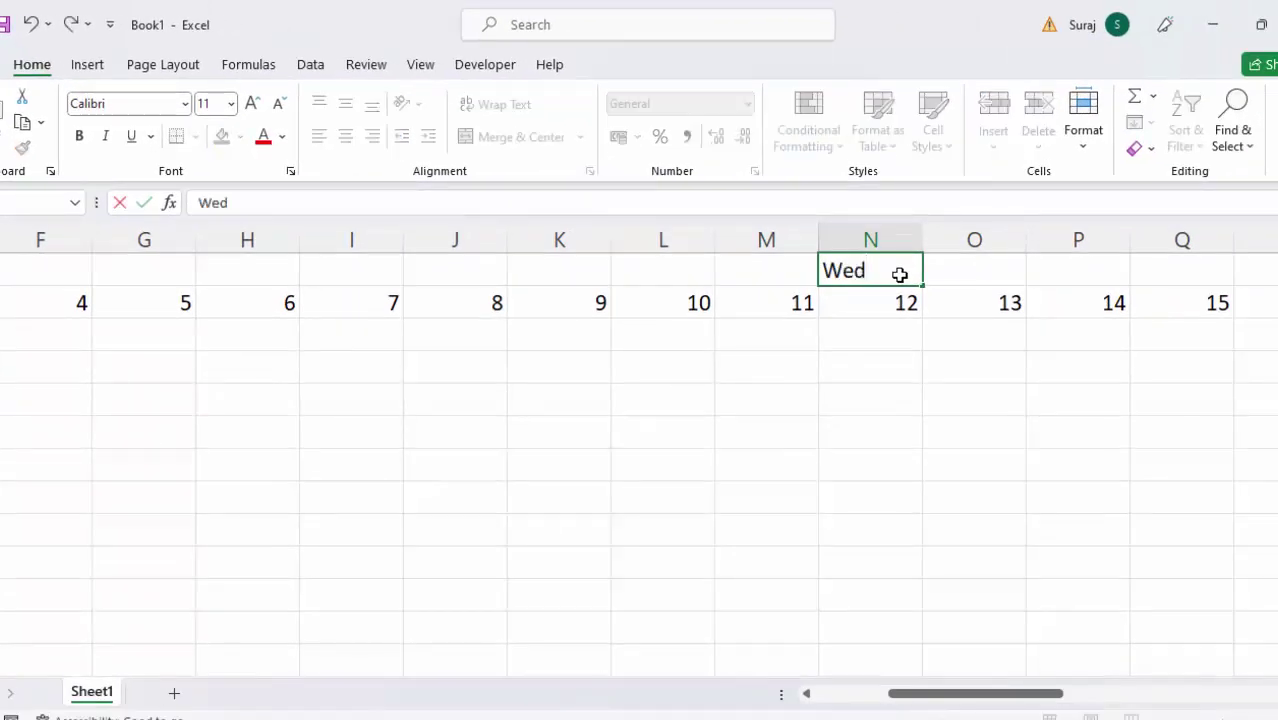
click(935, 388)
click(904, 268)
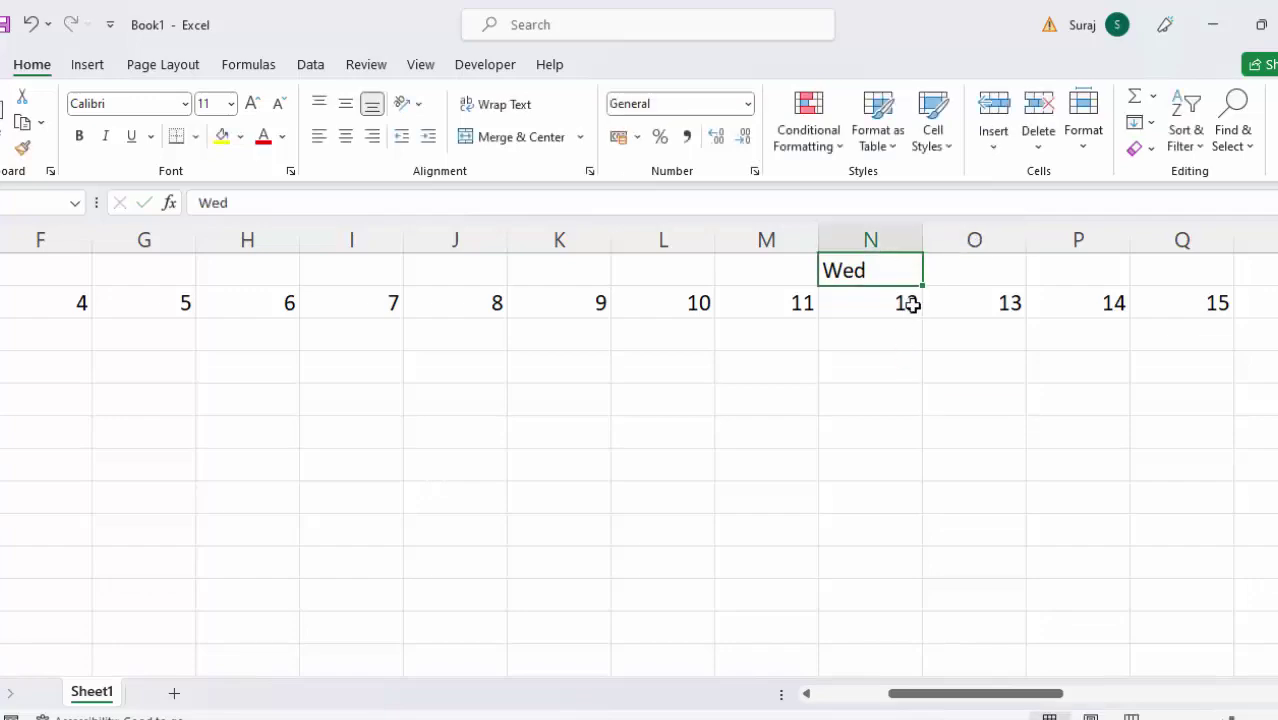
mouse_move(923, 287)
mouse_down()
mouse_move(5, 295)
mouse_move(193, 287)
mouse_up()
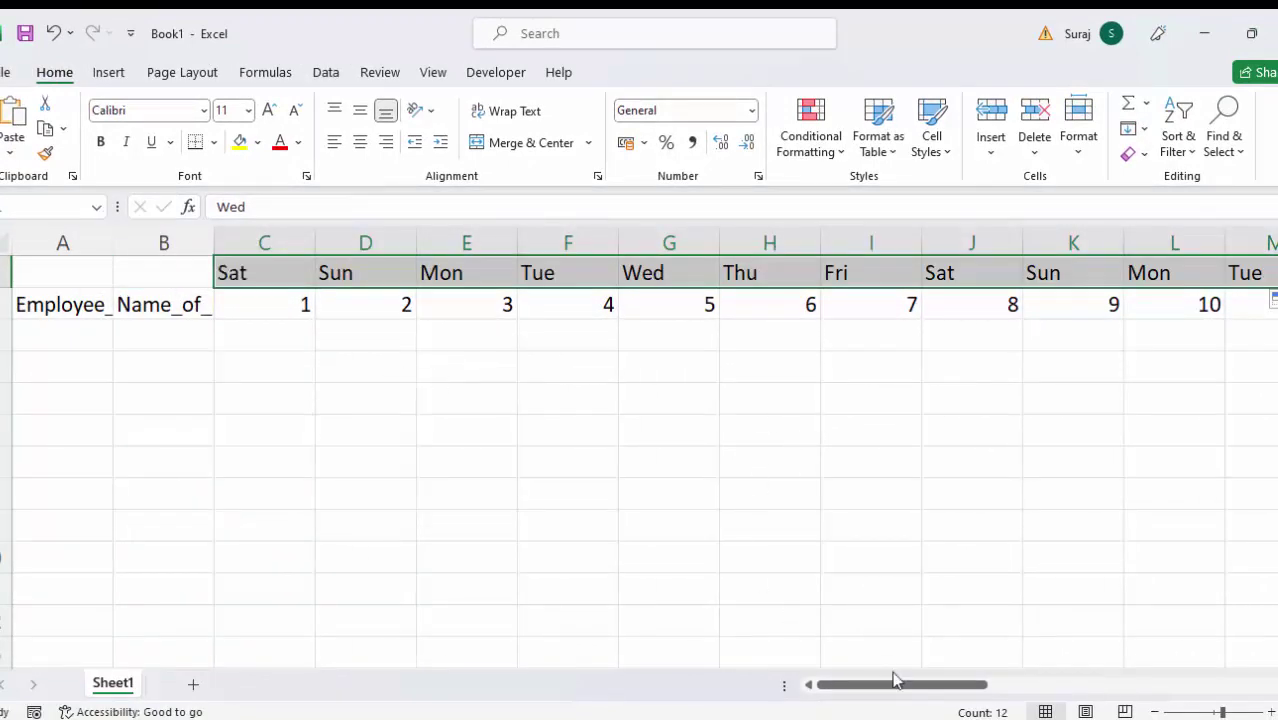
drag(950, 684, 1016, 683)
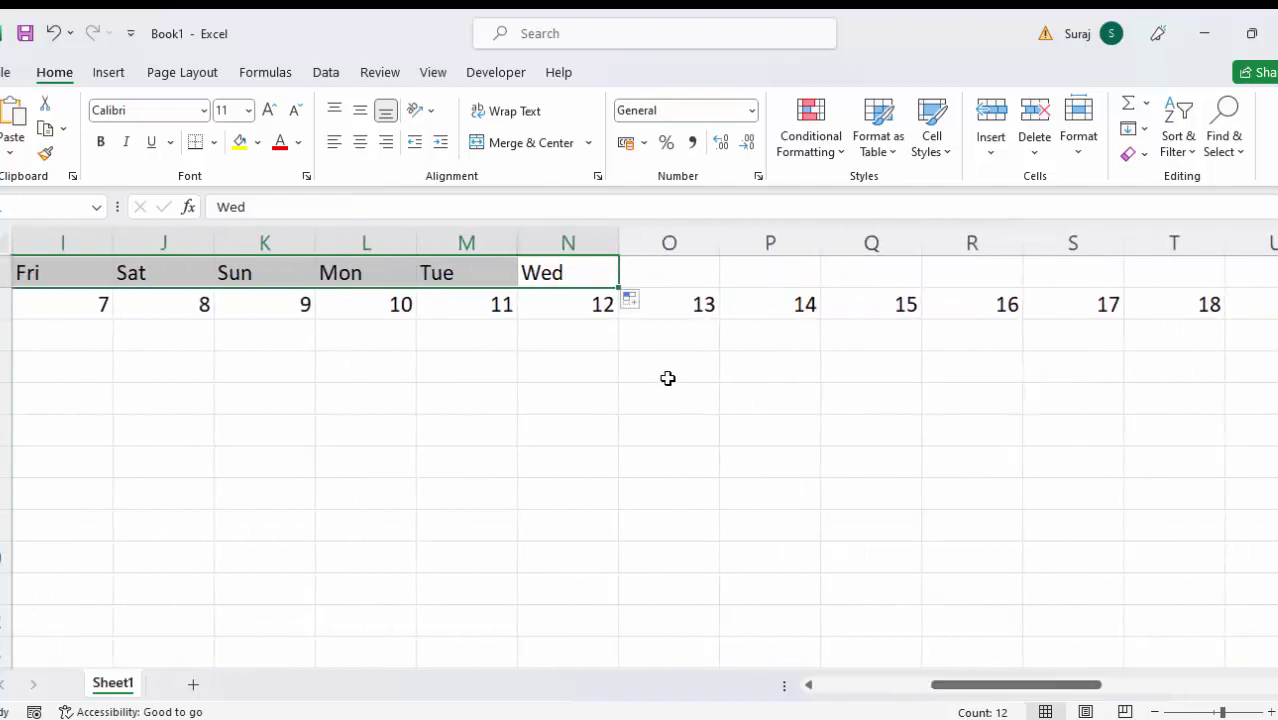
drag(619, 289, 1124, 304)
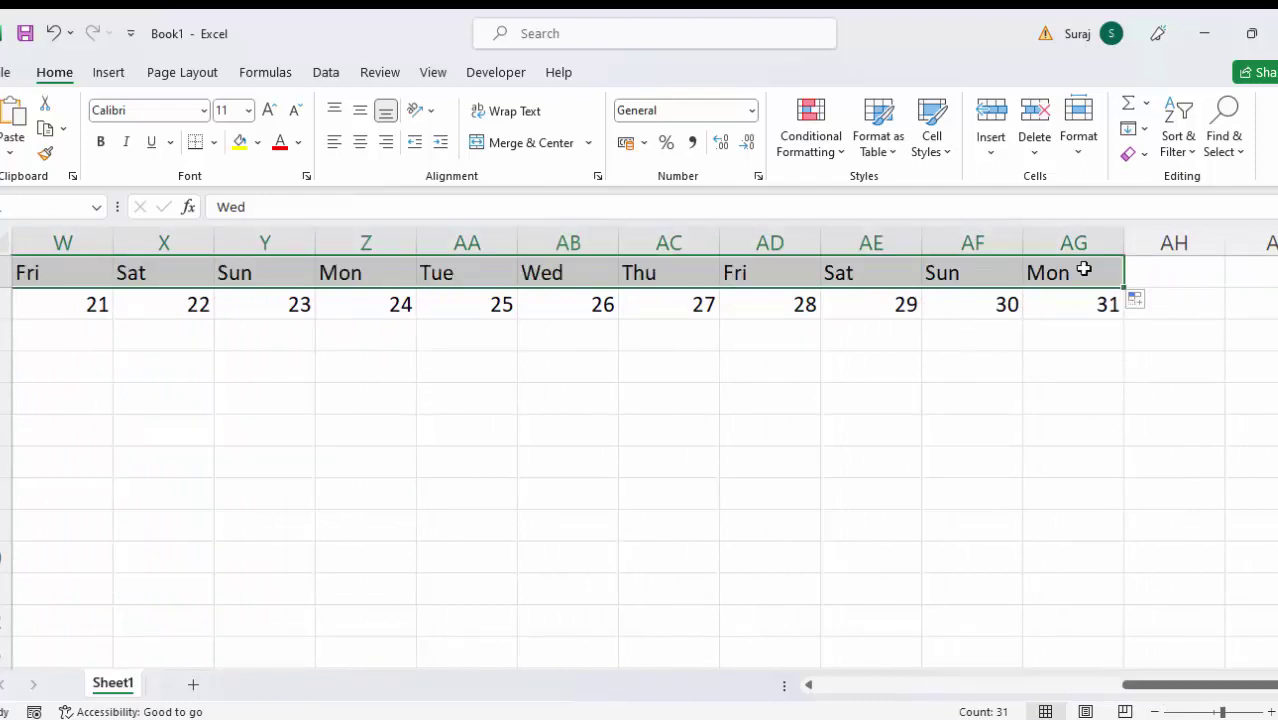
key(super+n)
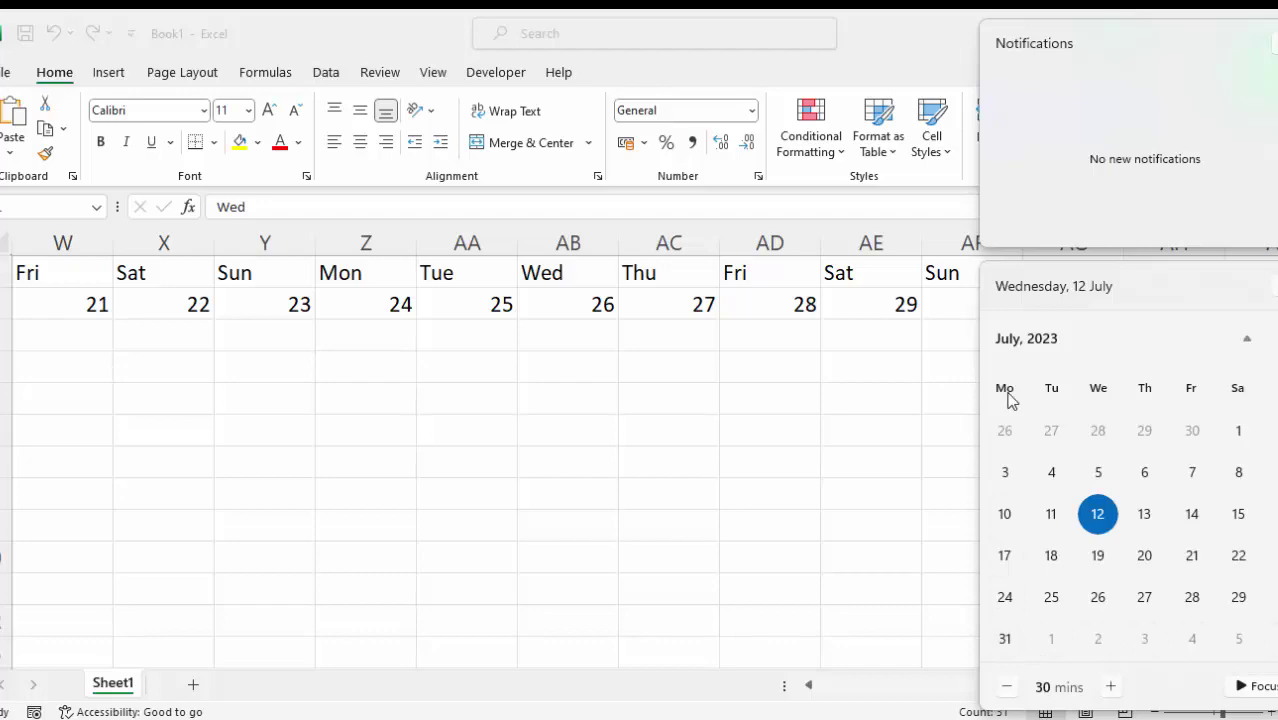
click(782, 472)
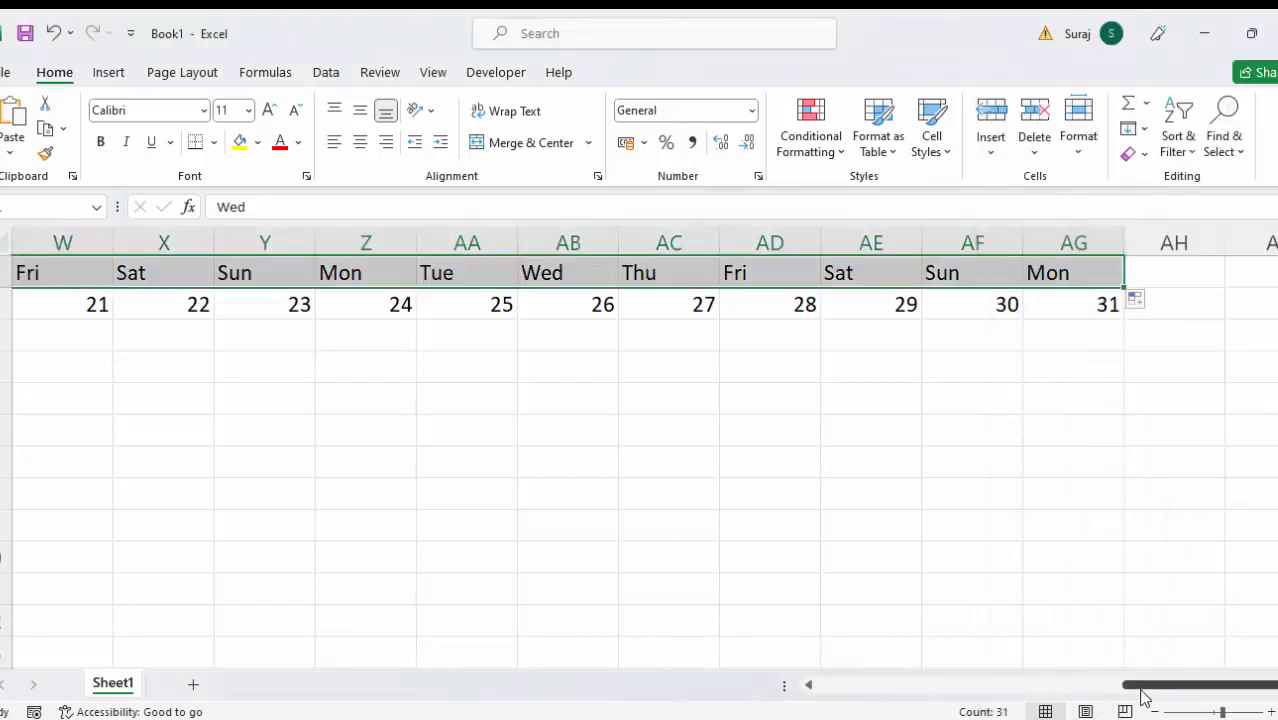
drag(1143, 688, 787, 684)
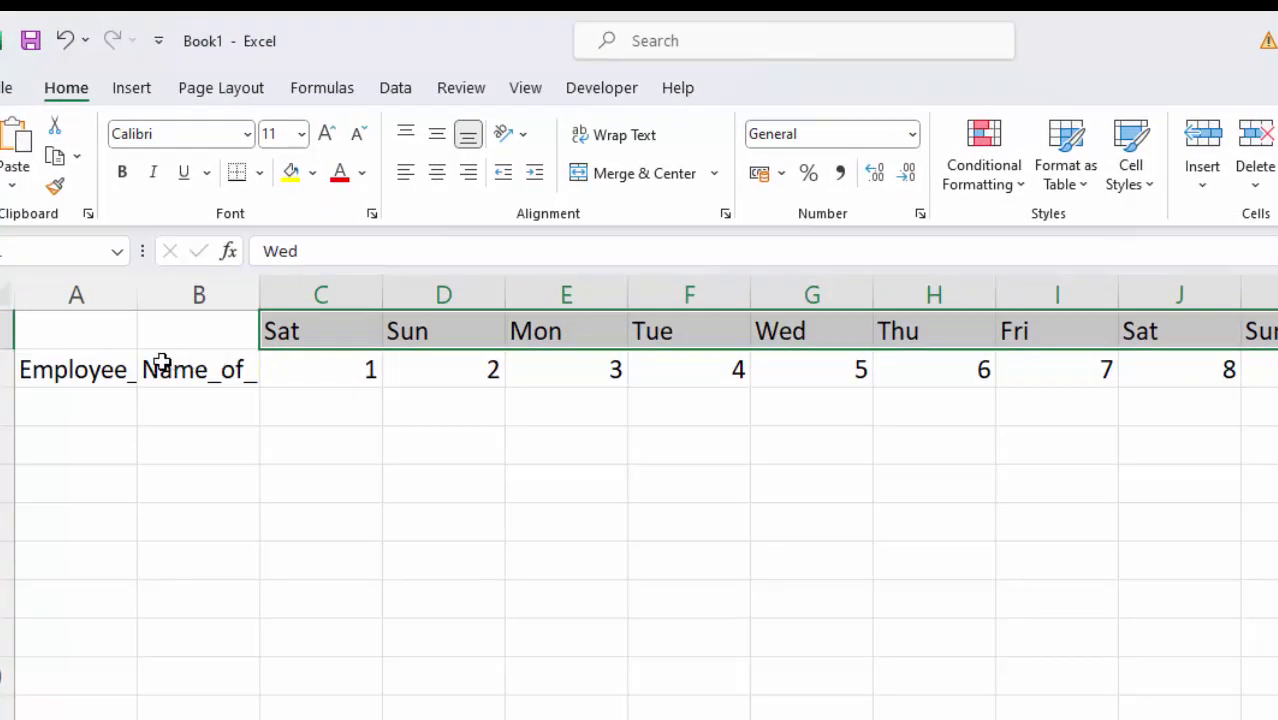
Merge & Center A1:A2 and B1:B2 for the Employee_id and Name_of_Employee headers.
drag(71, 331, 100, 367)
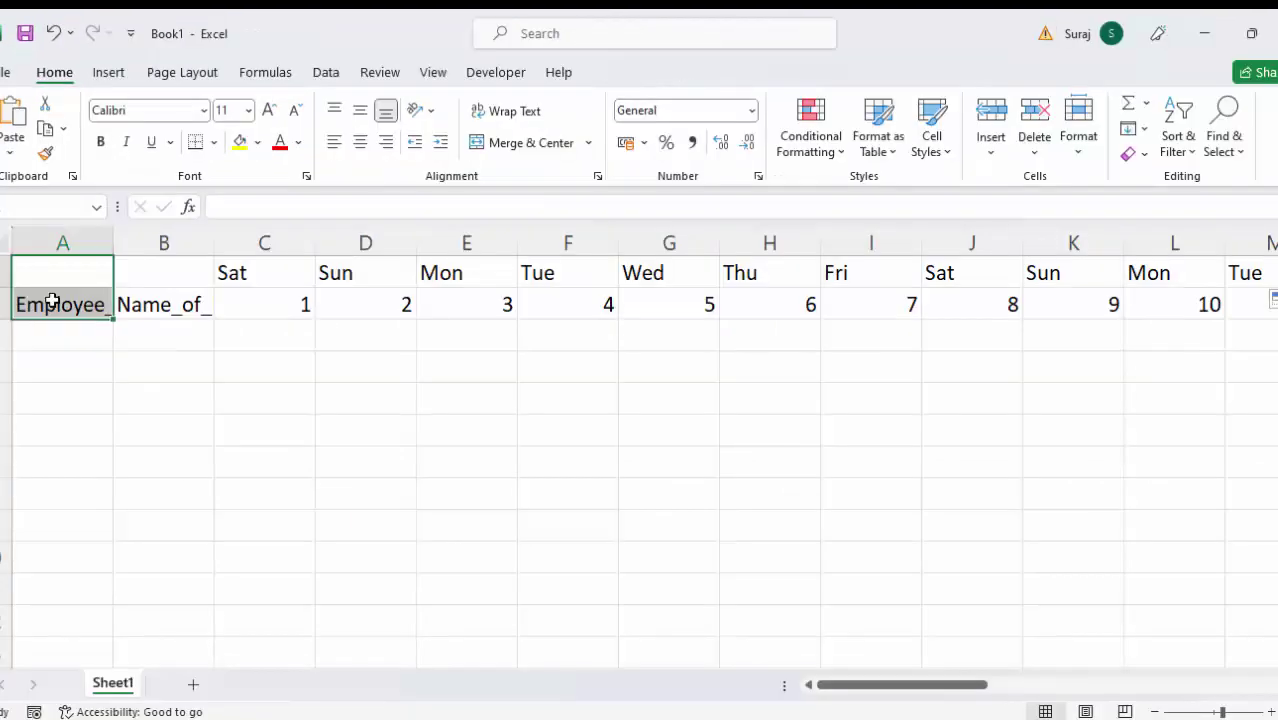
key(alt+m)
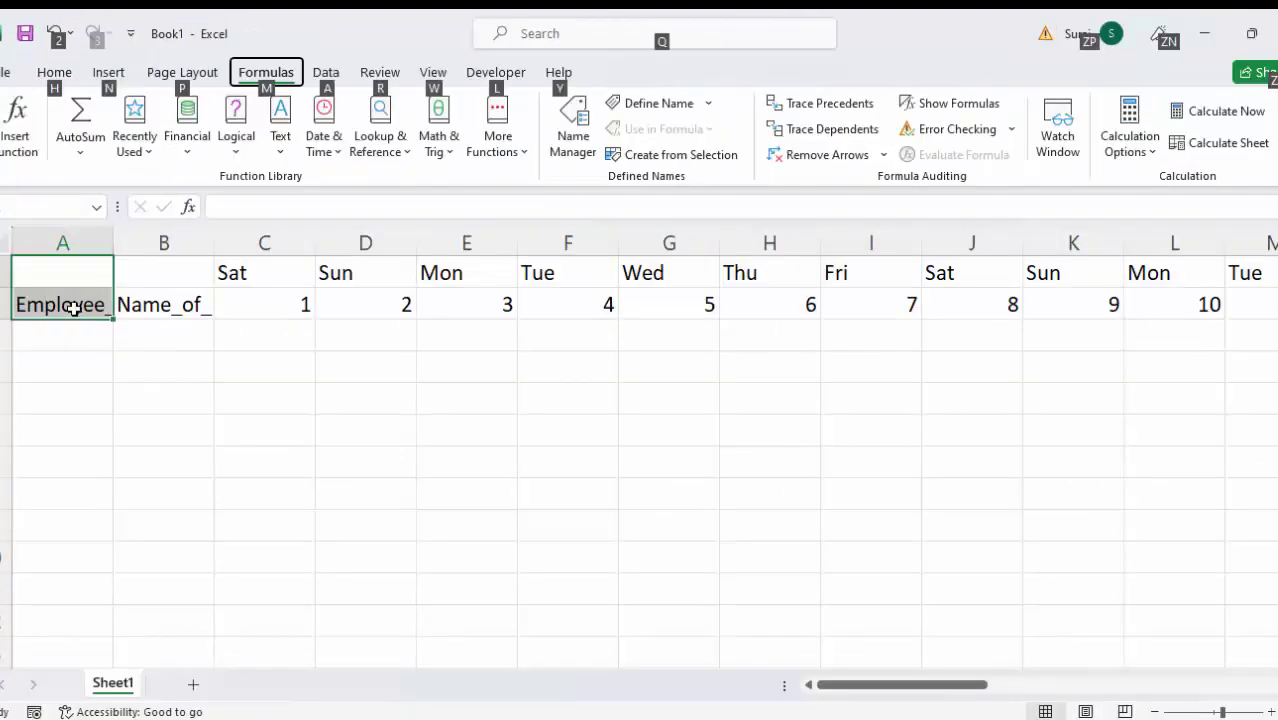
key(alt+h)
key(m)
key(c)
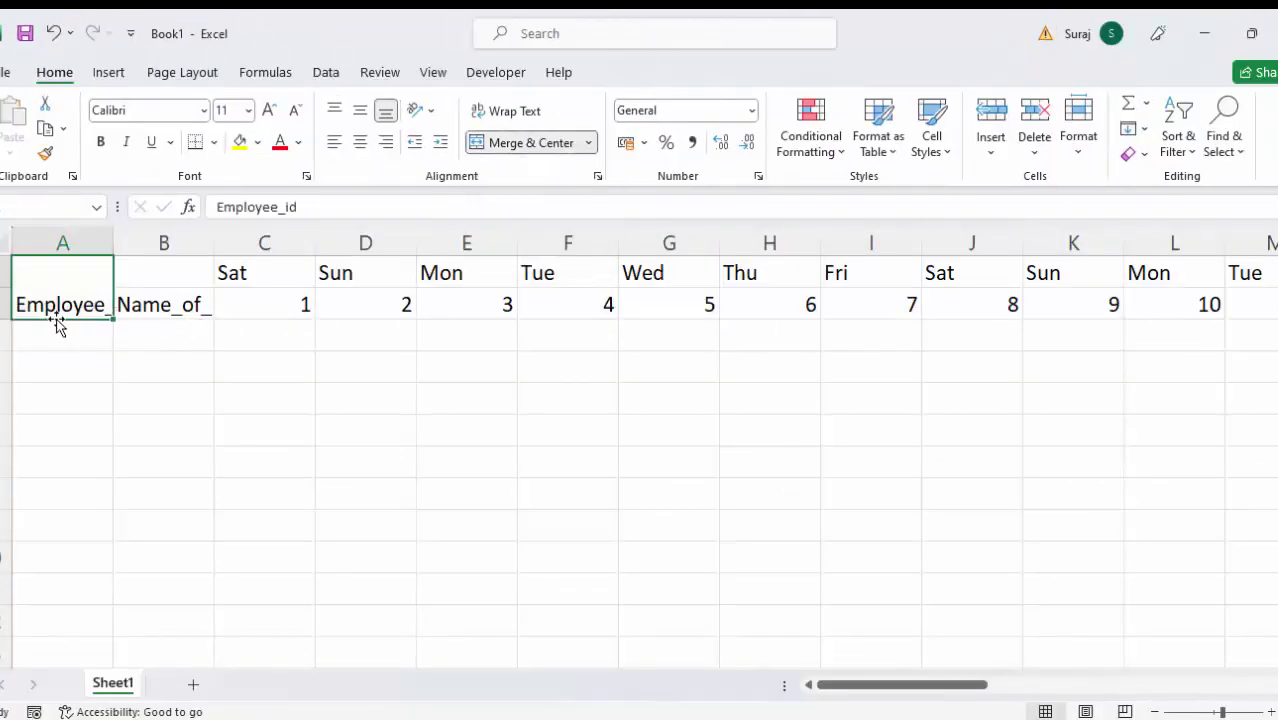
drag(172, 279, 172, 303)
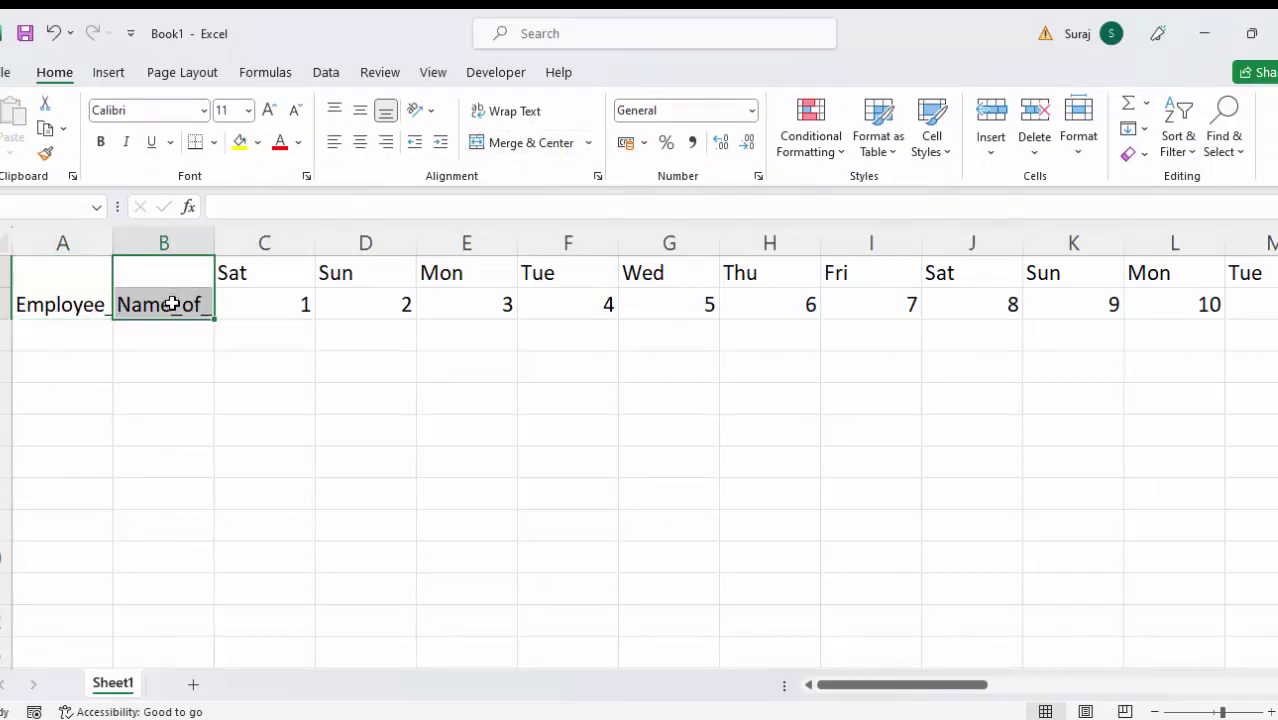
key(alt+h)
key(m)
key(c)
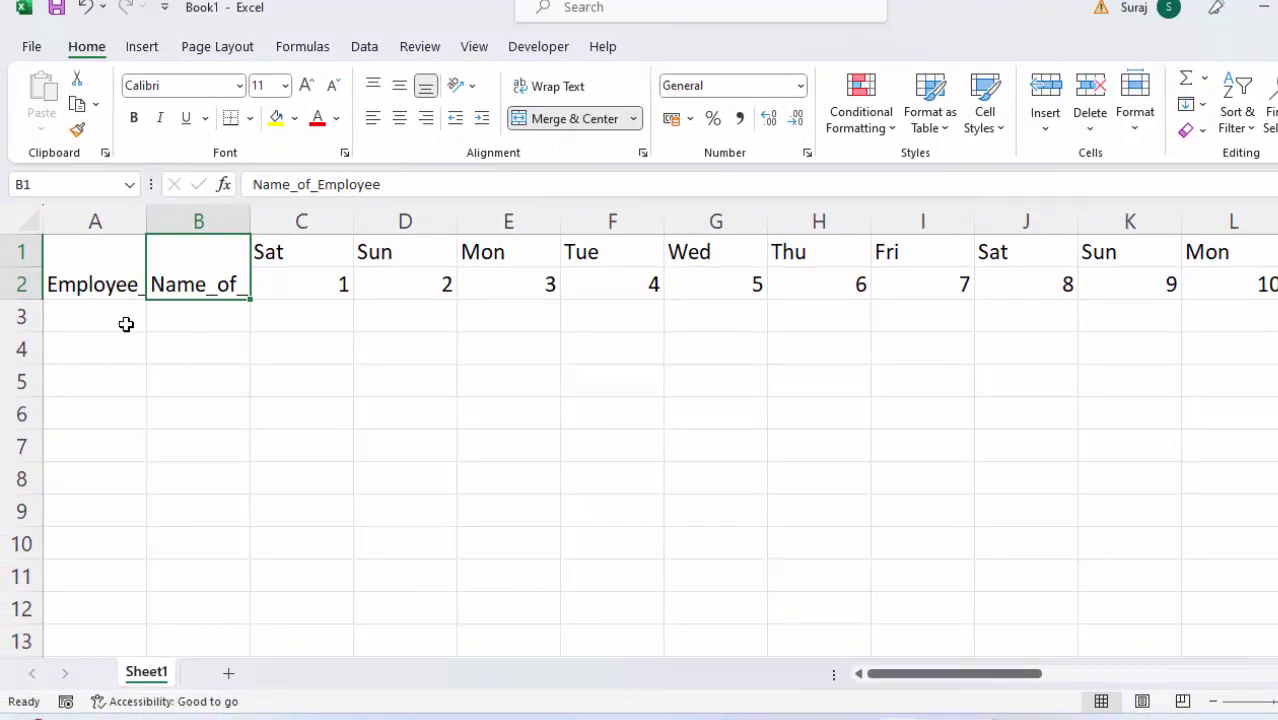
click(126, 324)
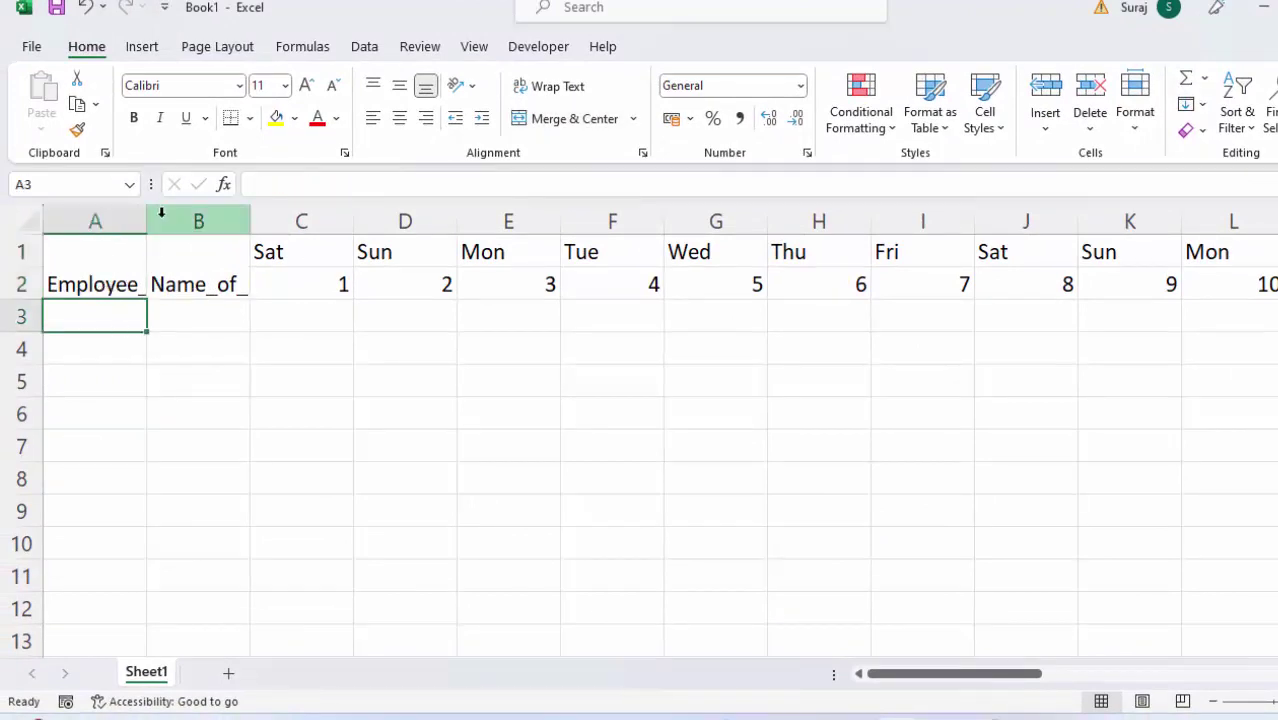
AutoFit the widths of columns A and B to show both headers in full.
drag(117, 259, 171, 273)
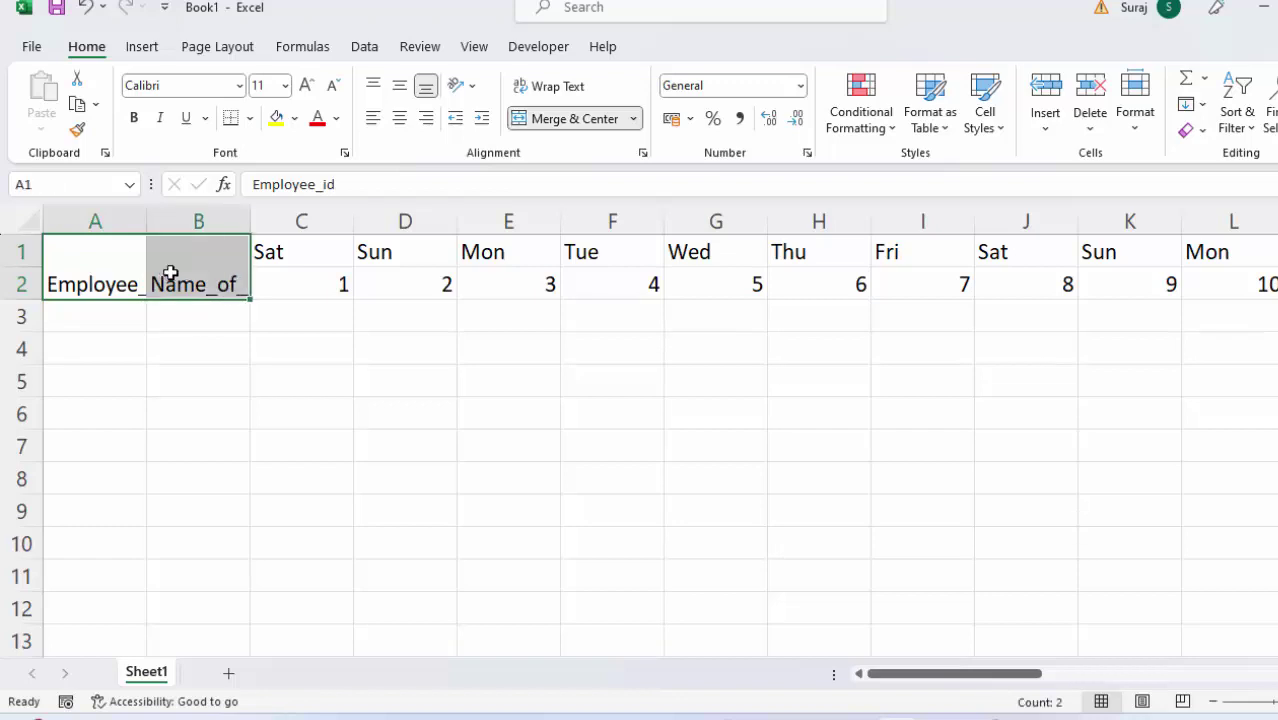
key(alt+h)
key(o)
key(i)
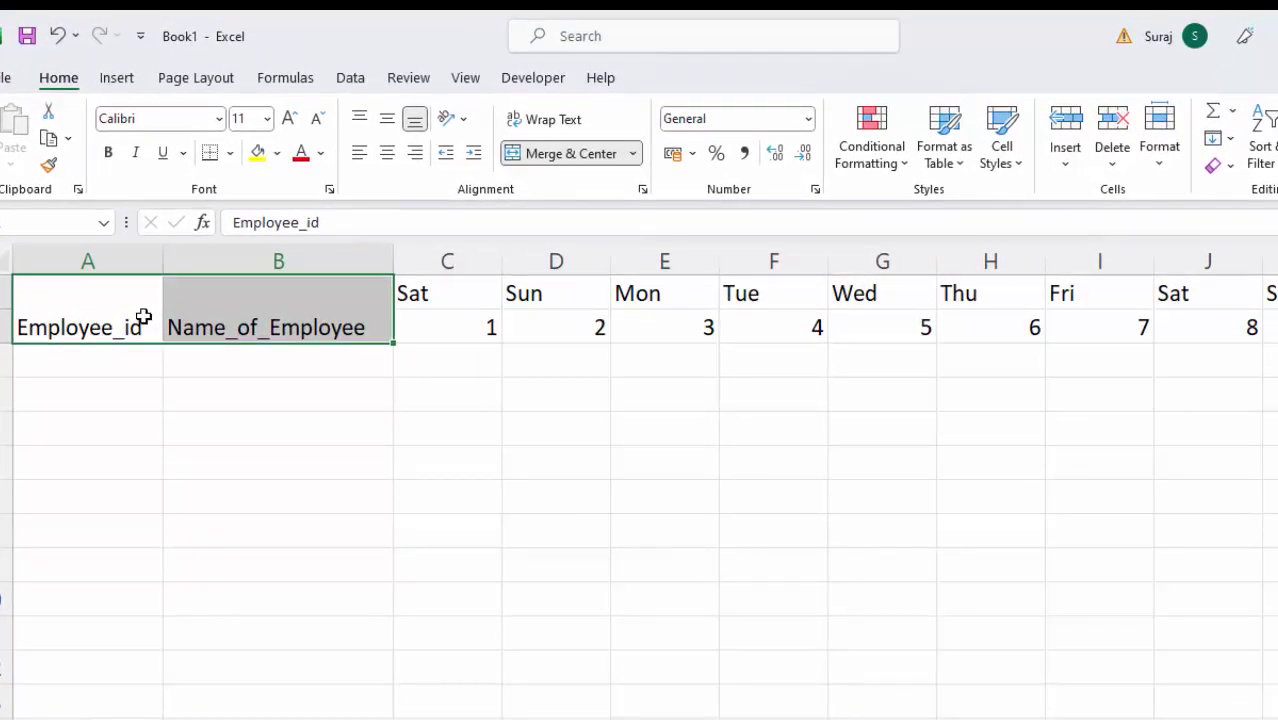
click(97, 363)
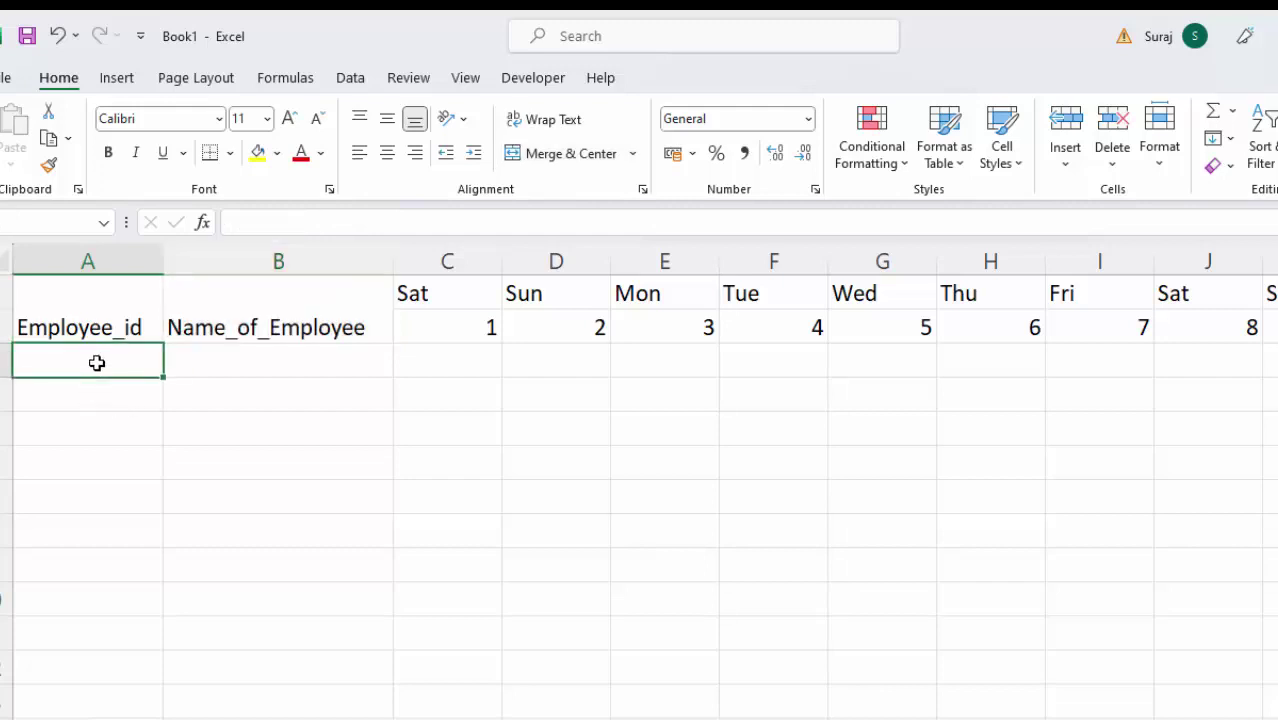
Enter E01 and E02 in A3:A4 and fill the IDs down to E07.
text(E0)
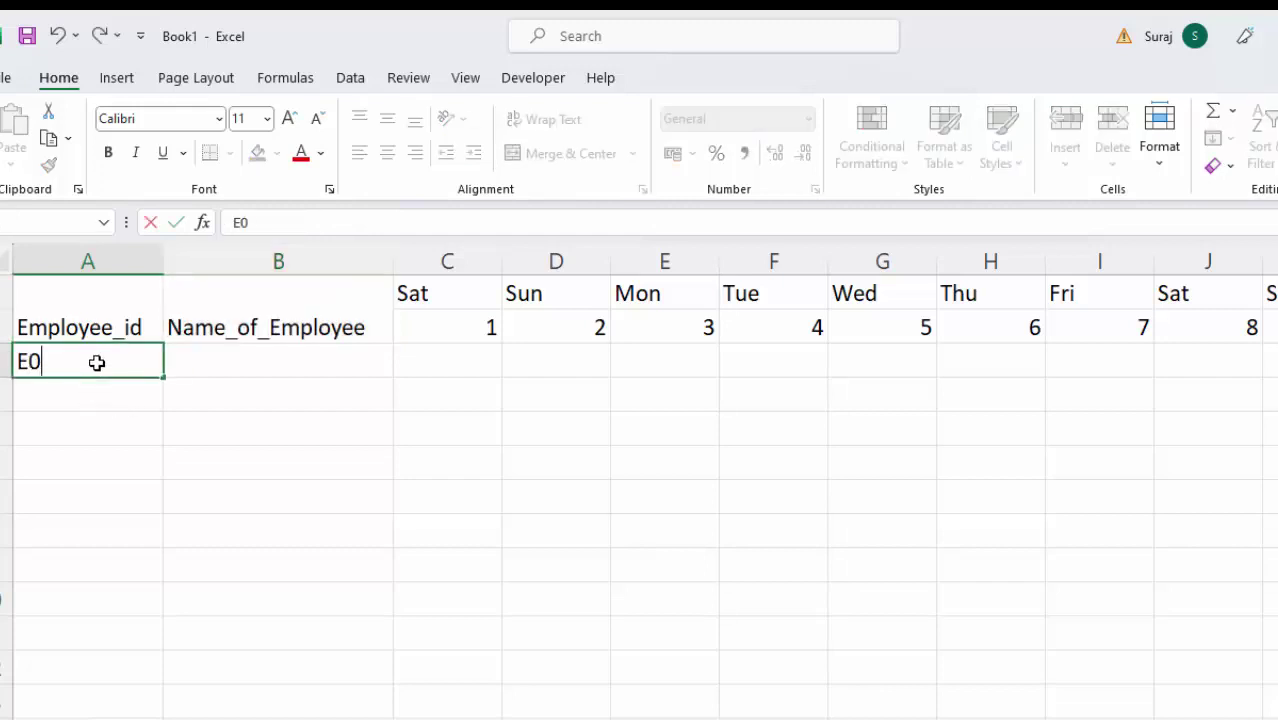
text(1)
key(Return)
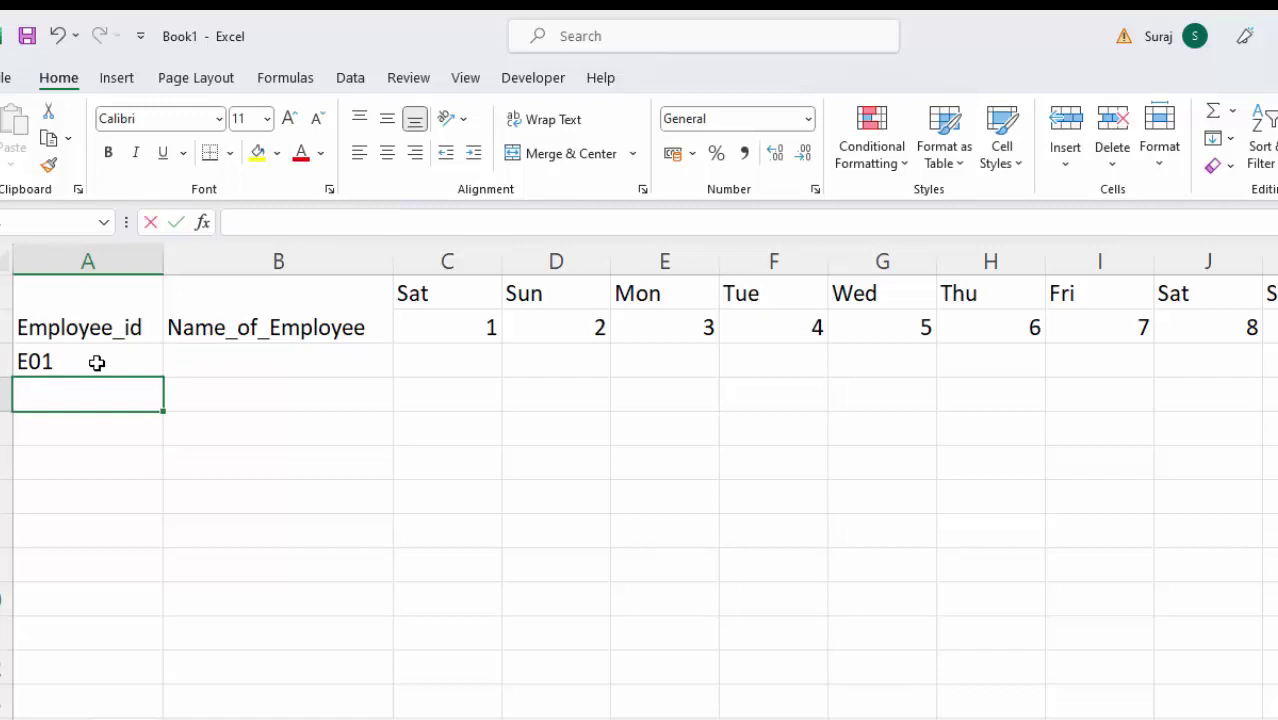
text(E02)
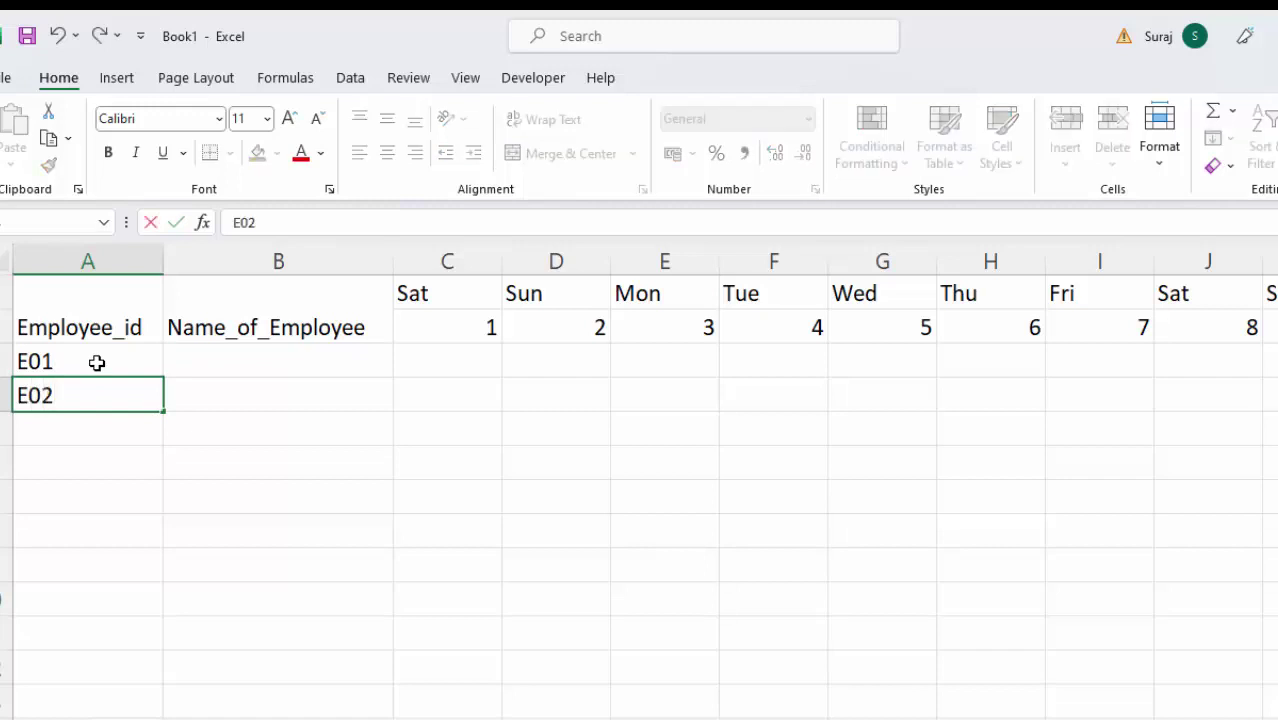
drag(96, 363, 163, 584)
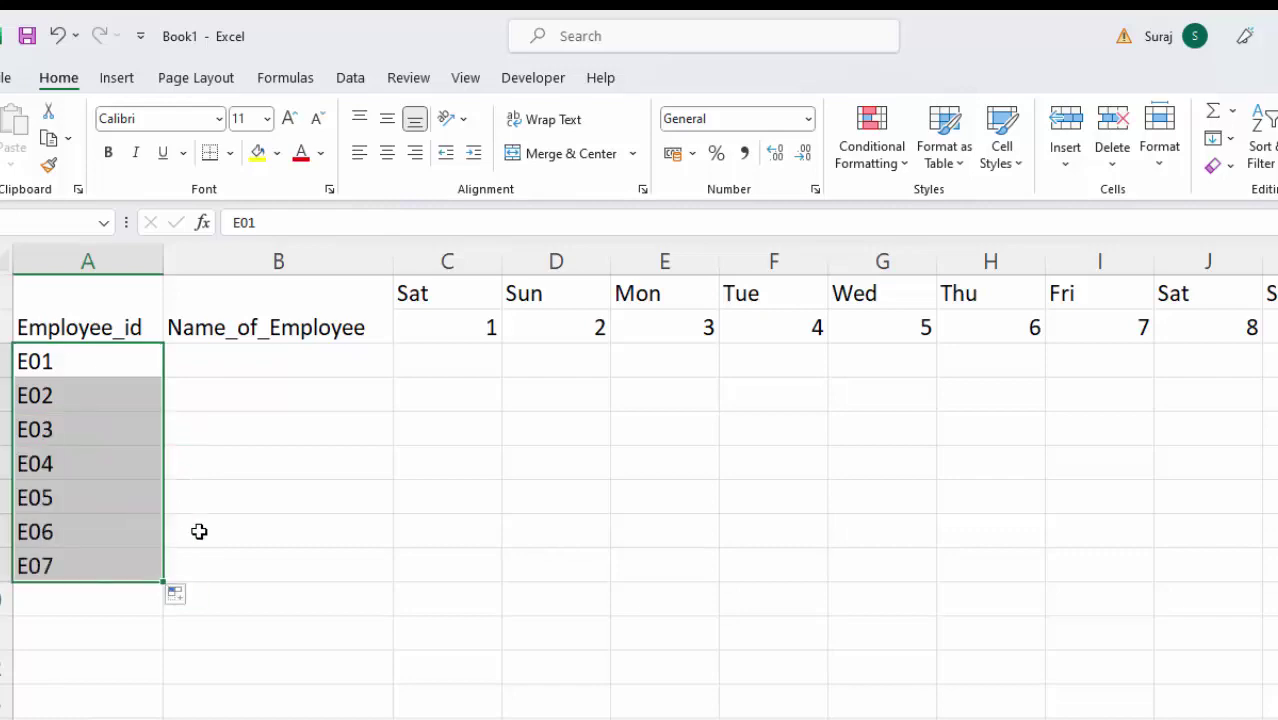
Enter the first three employees' full names in B3:B5.
click(266, 370)
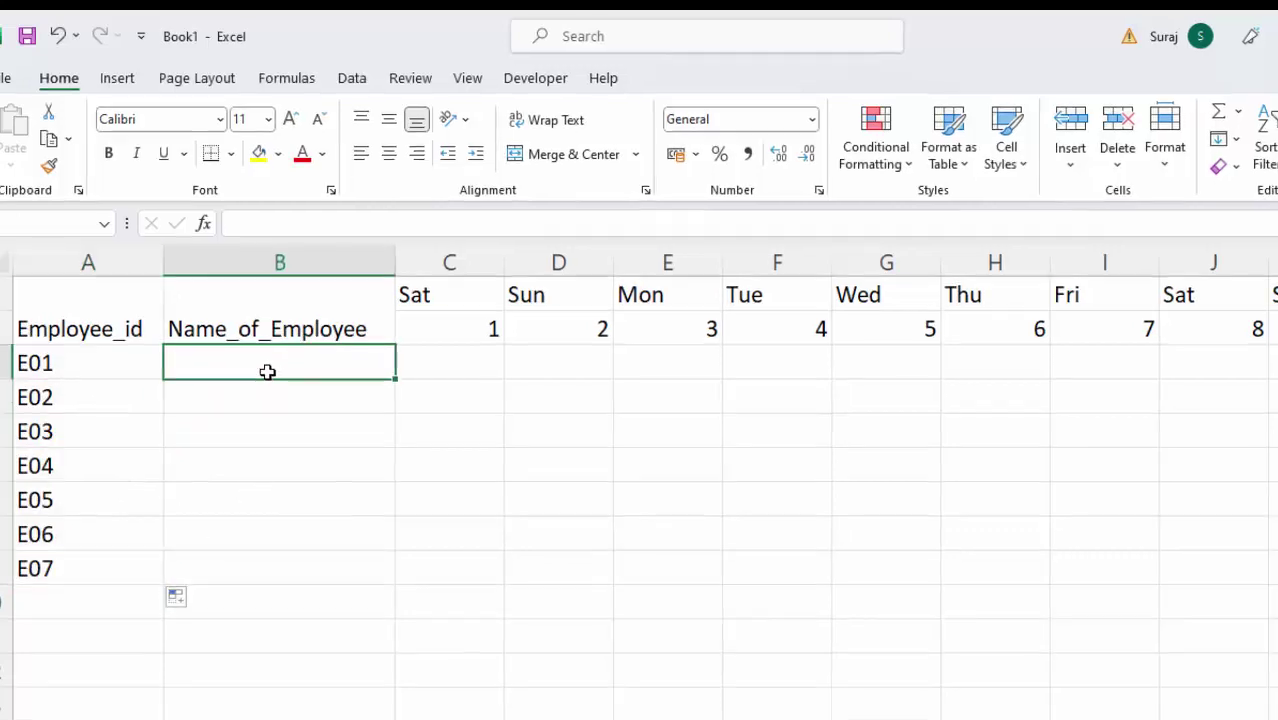
text(Ra)
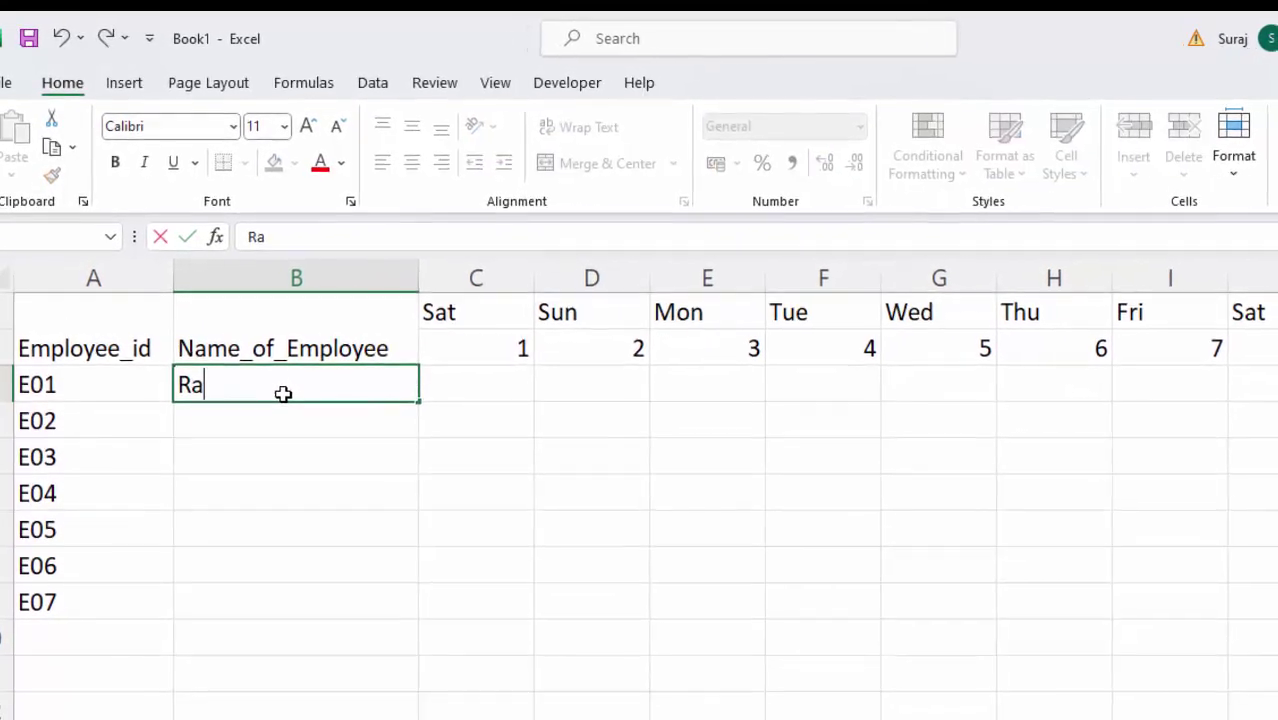
text(j Kumar S)
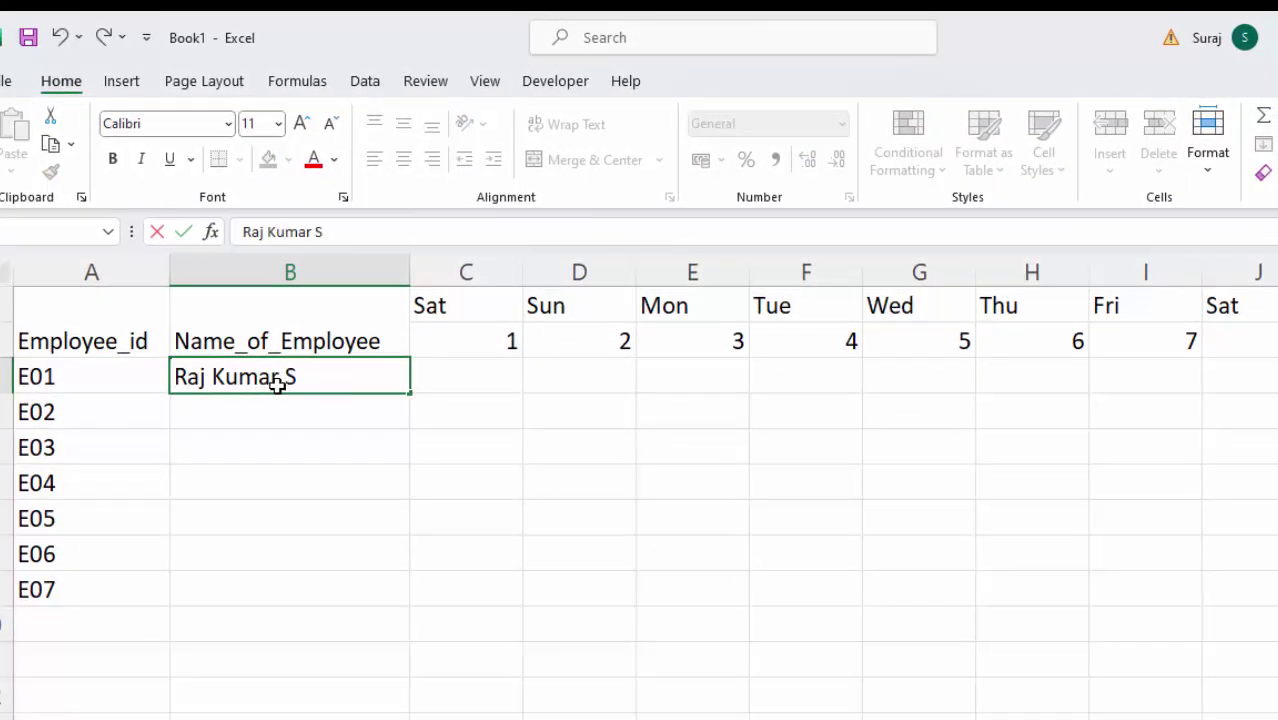
text(ingh)
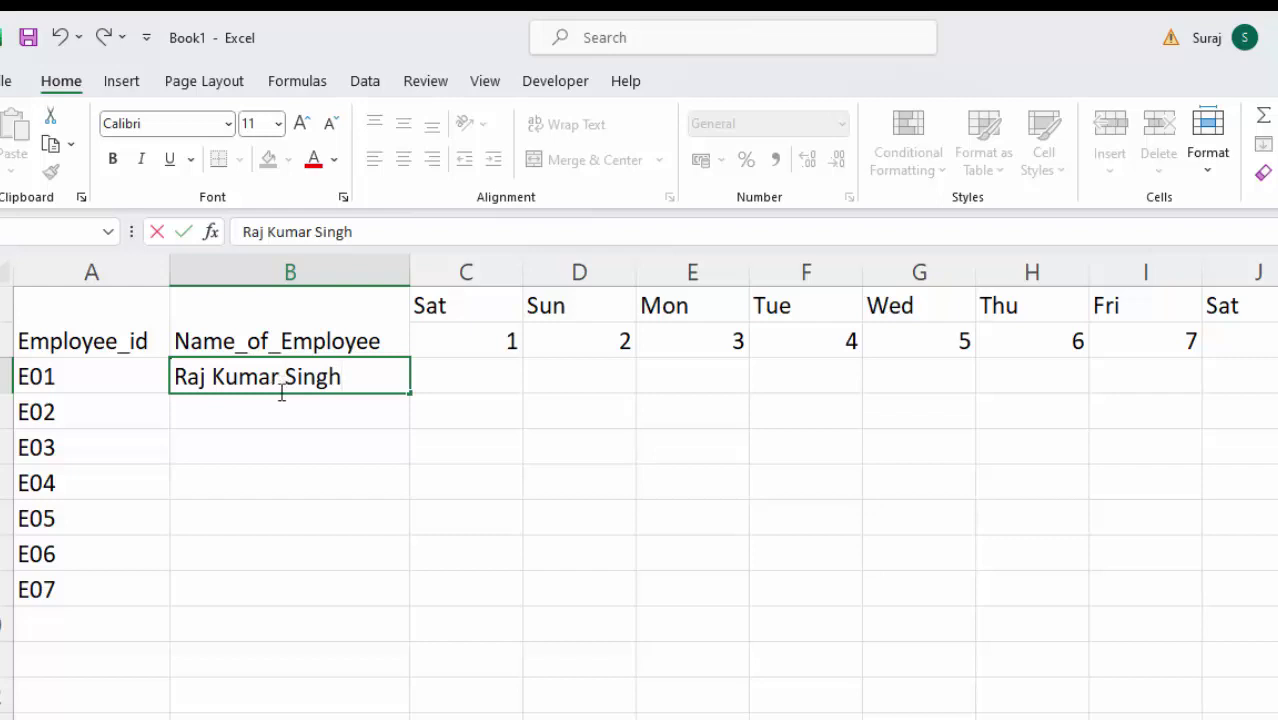
click(279, 417)
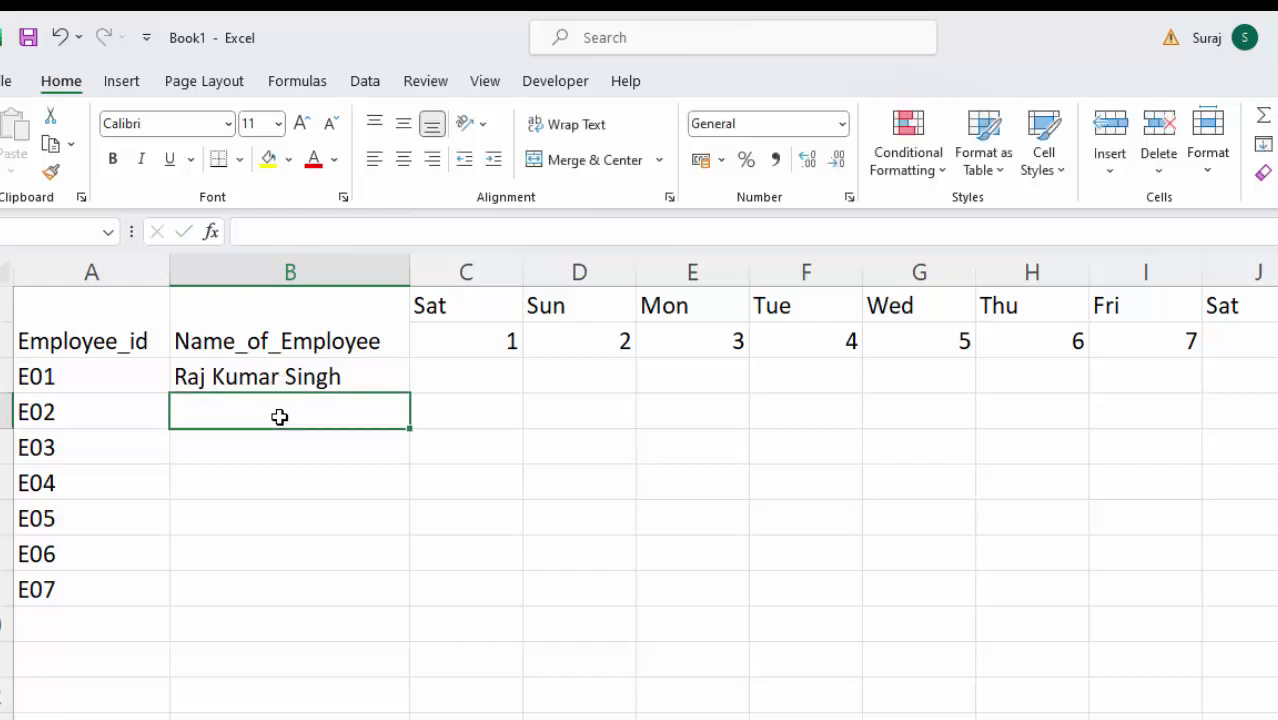
text(Sachin)
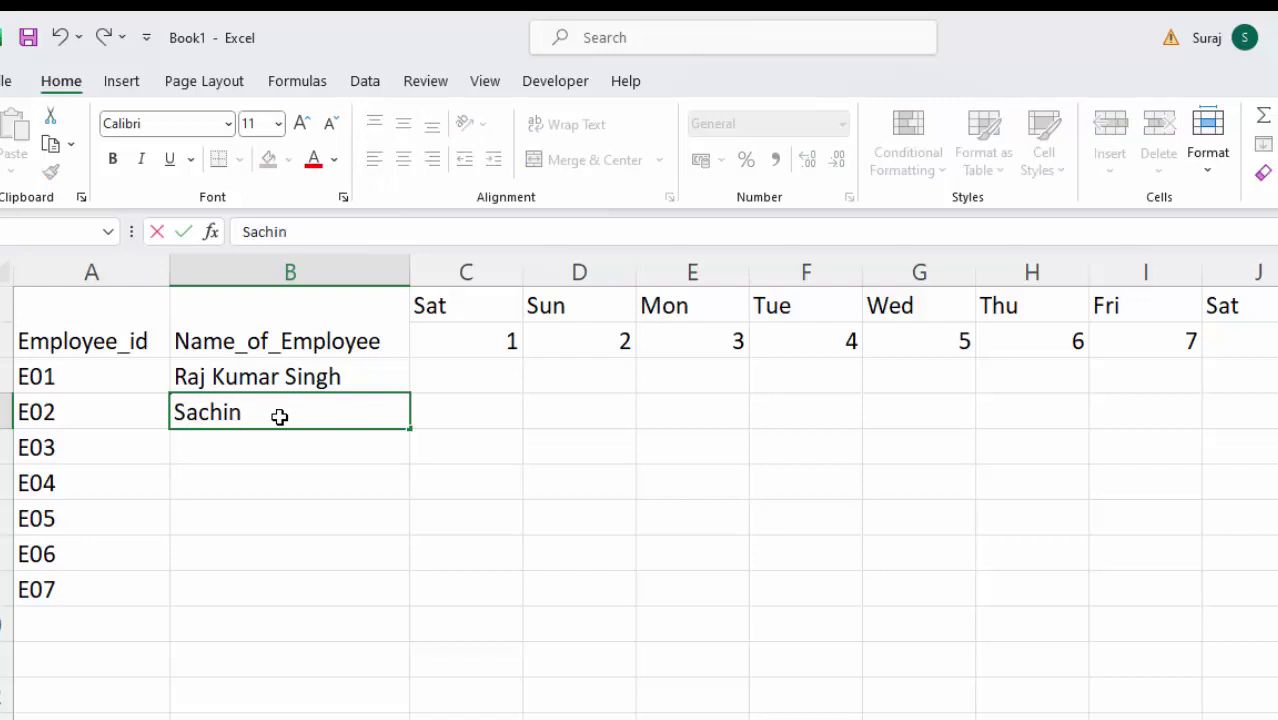
text(Ver)
text(ma)
key(Tab)
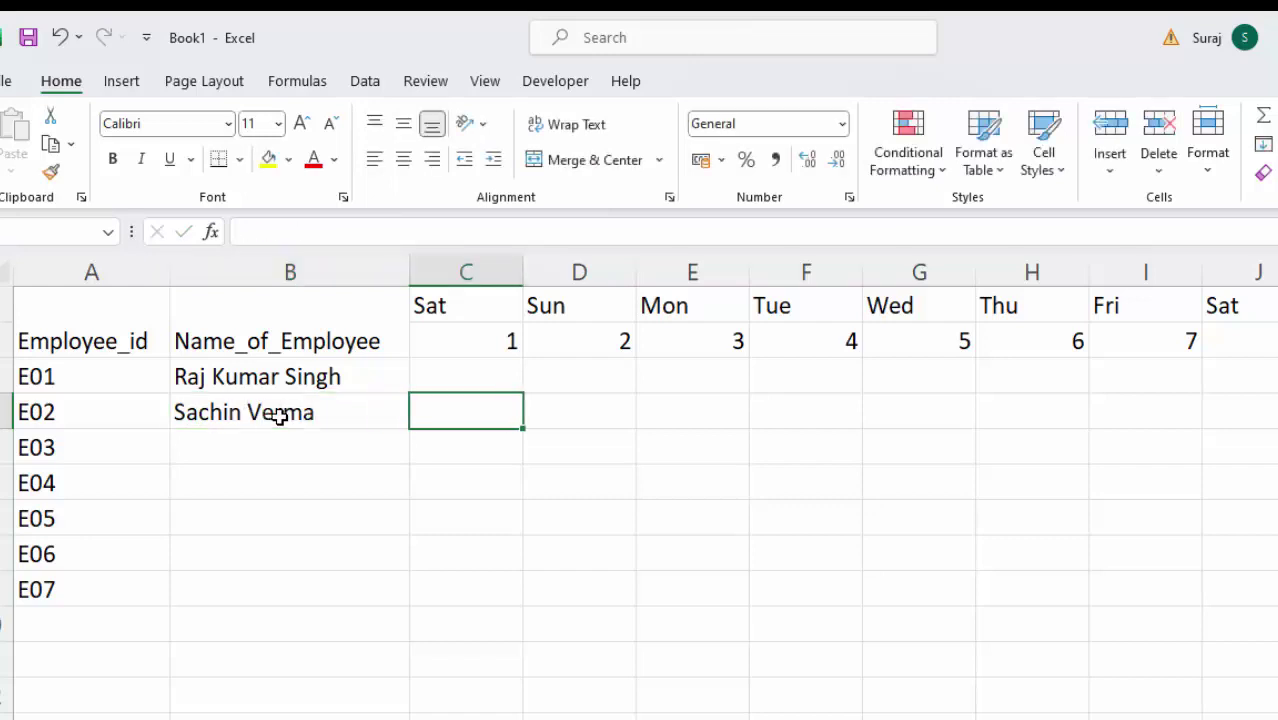
click(277, 462)
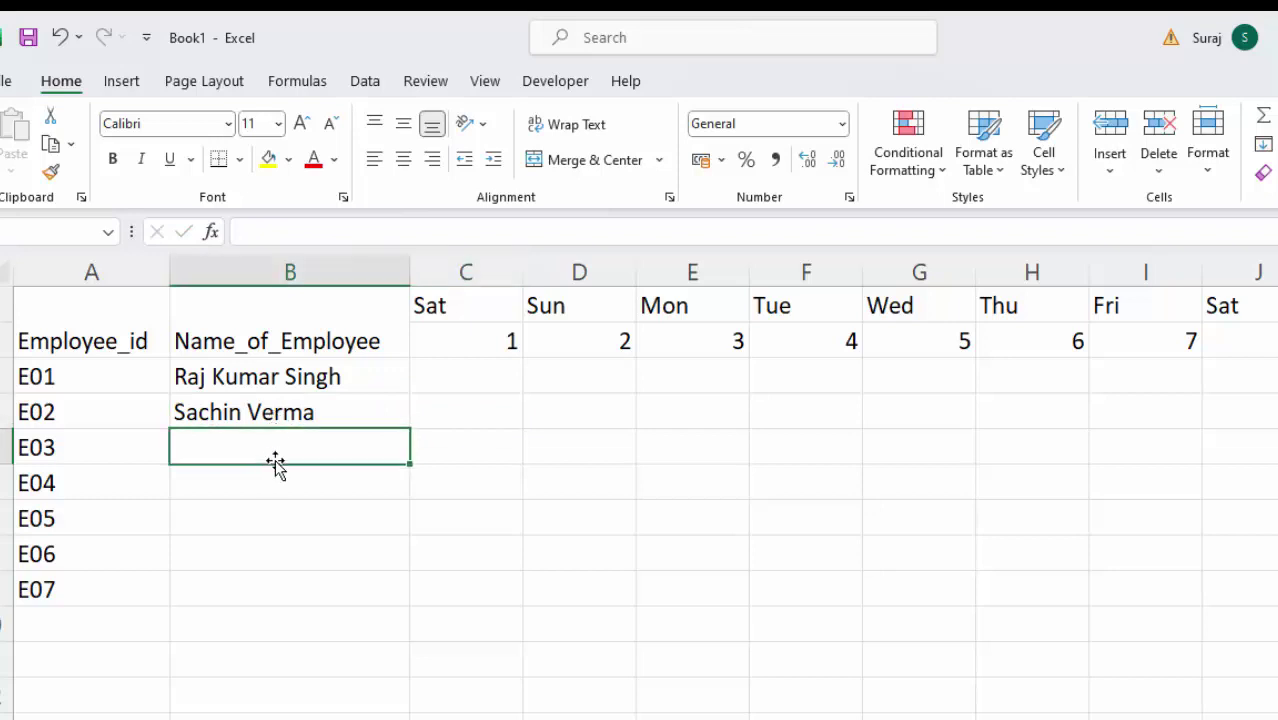
text(Loke)
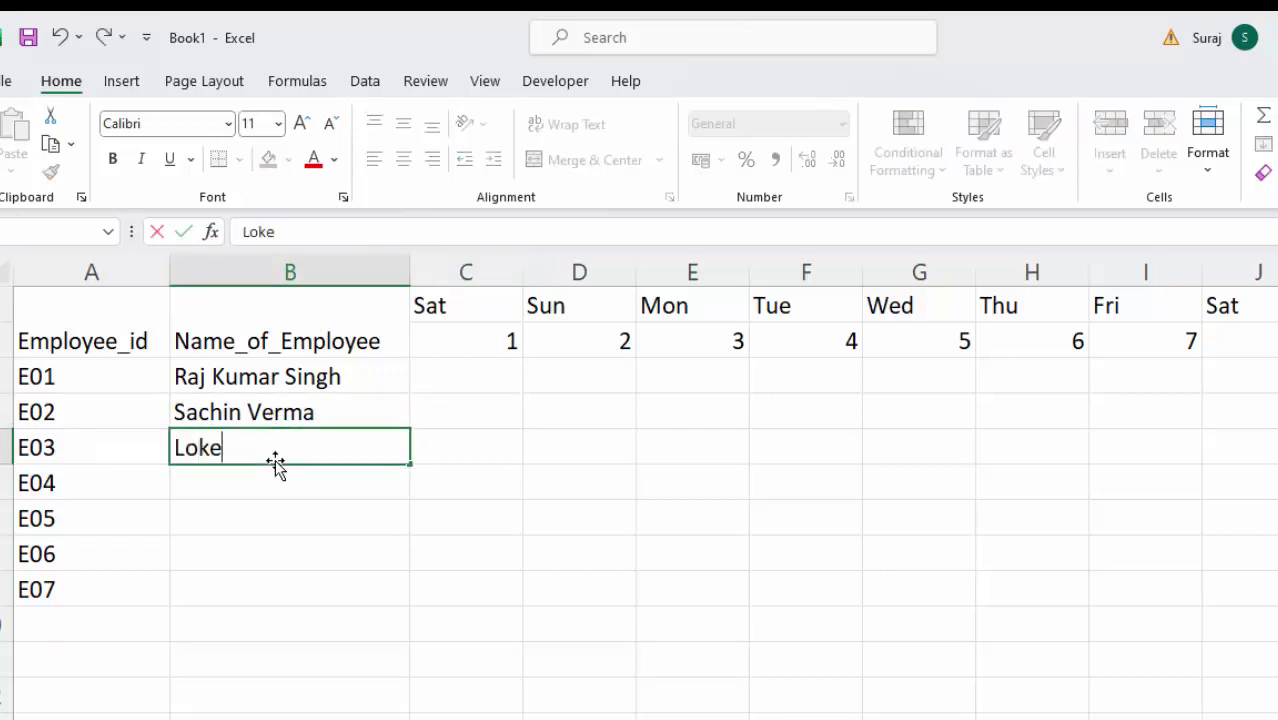
text(sh S)
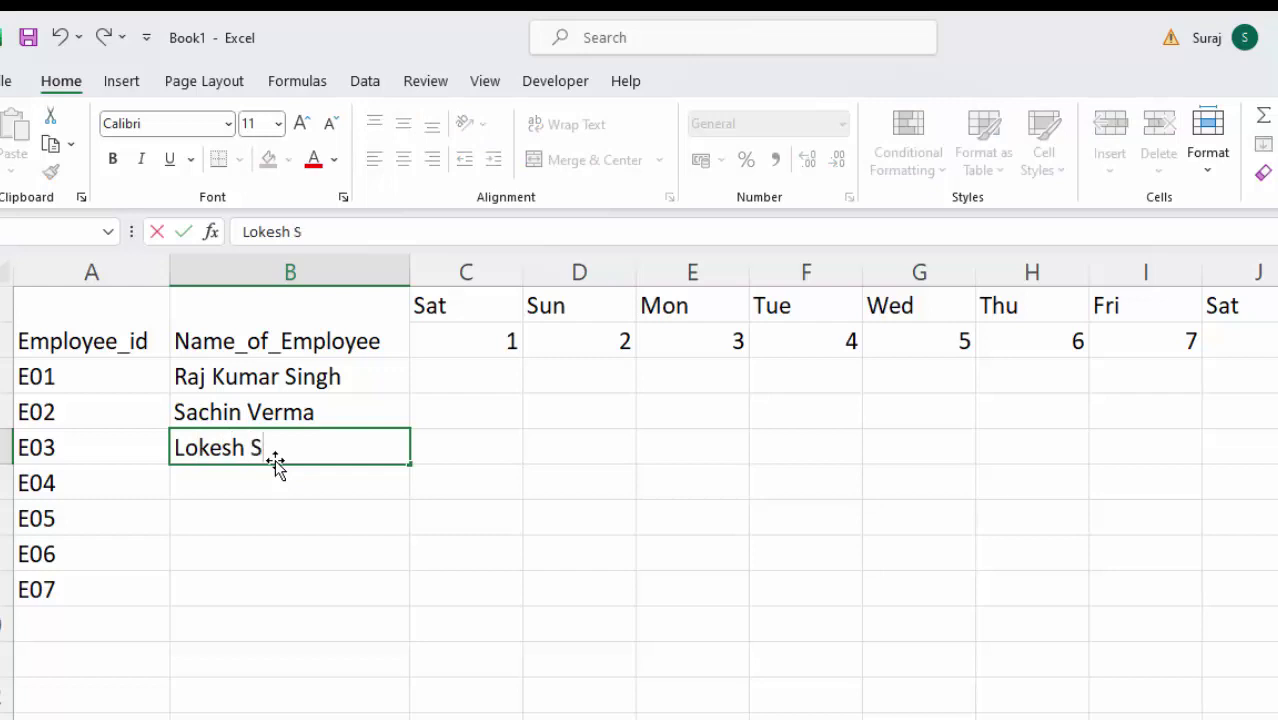
text(ingh)
key(Return)
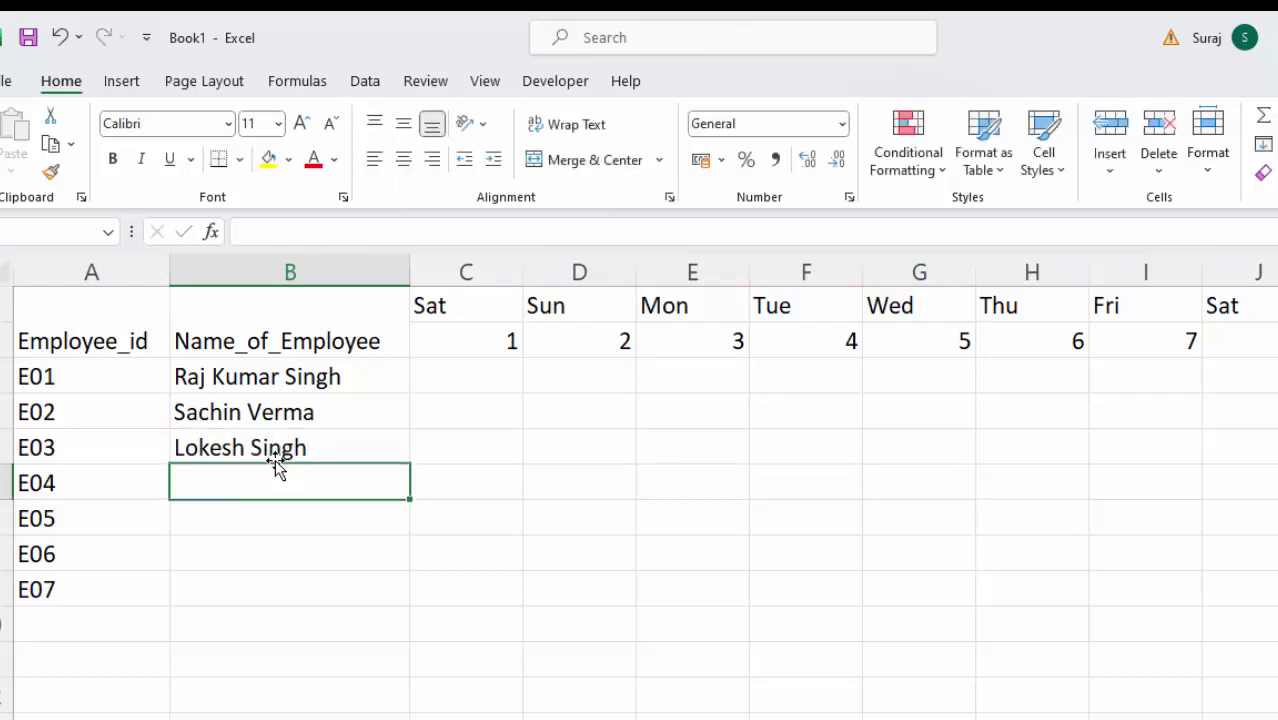
Enter the names of the remaining four employees, E04 through E07, in B6:B9.
text(Ra)
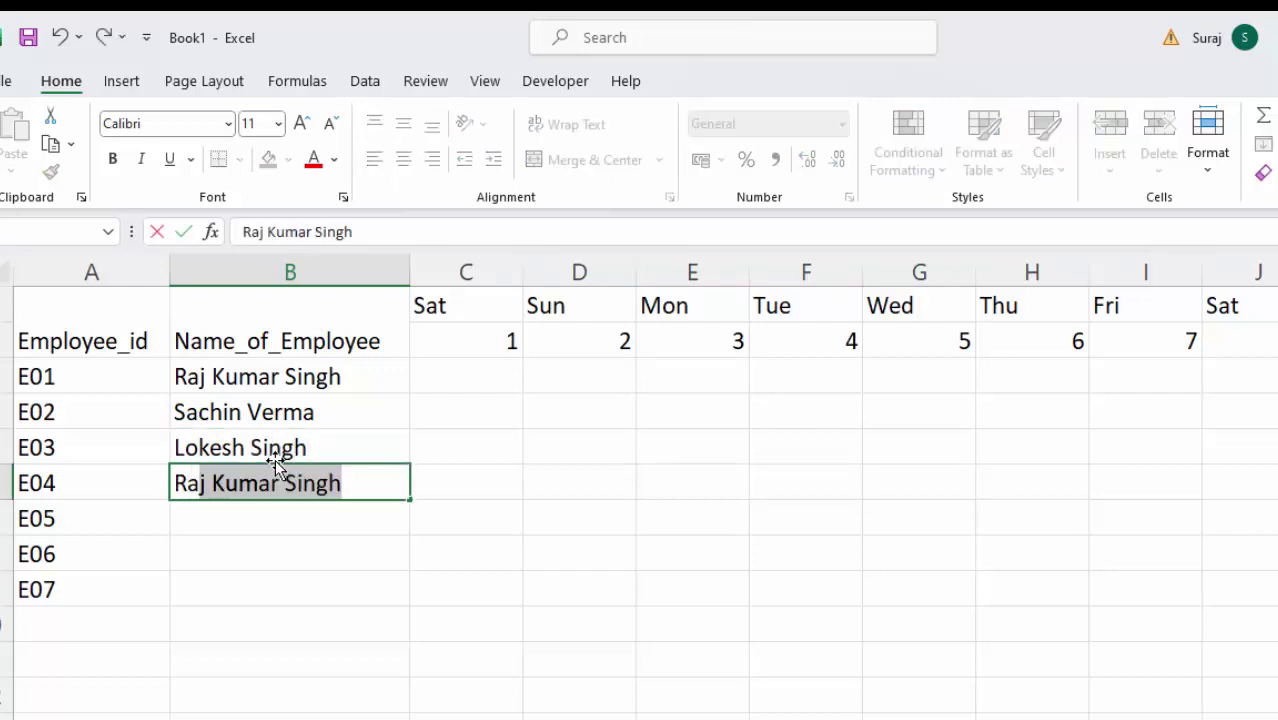
text(jesh)
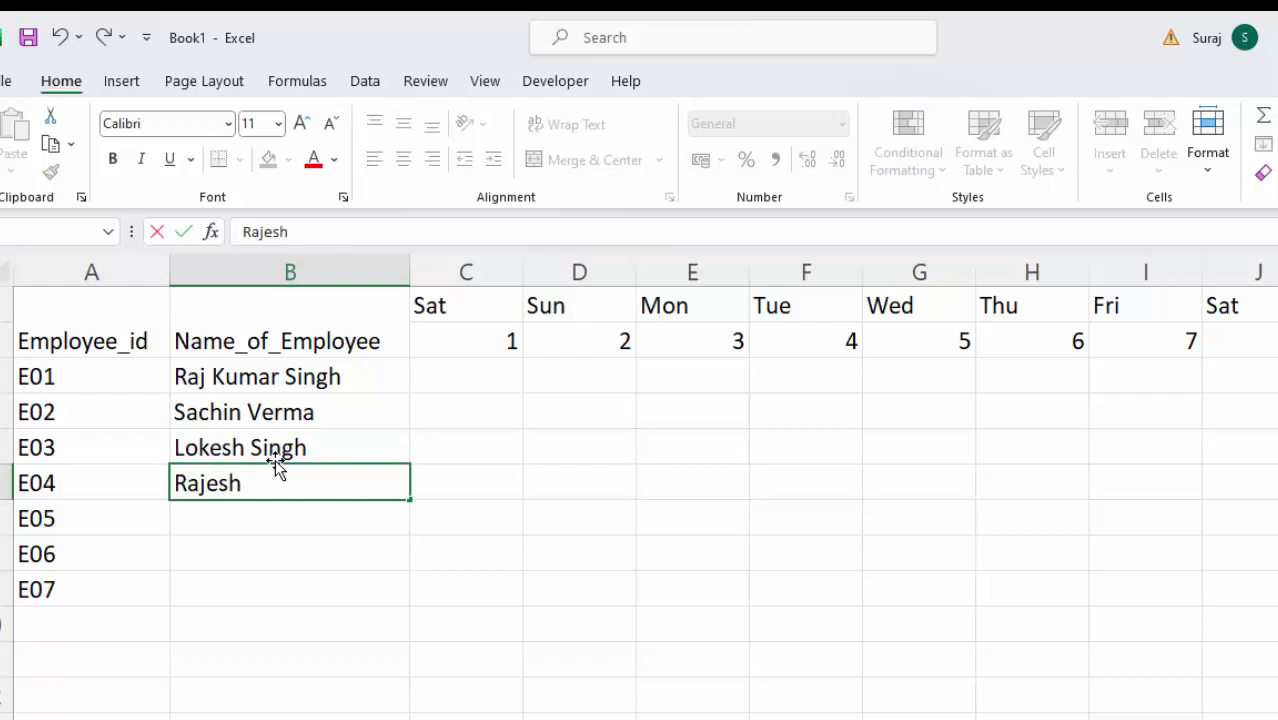
key(Return)
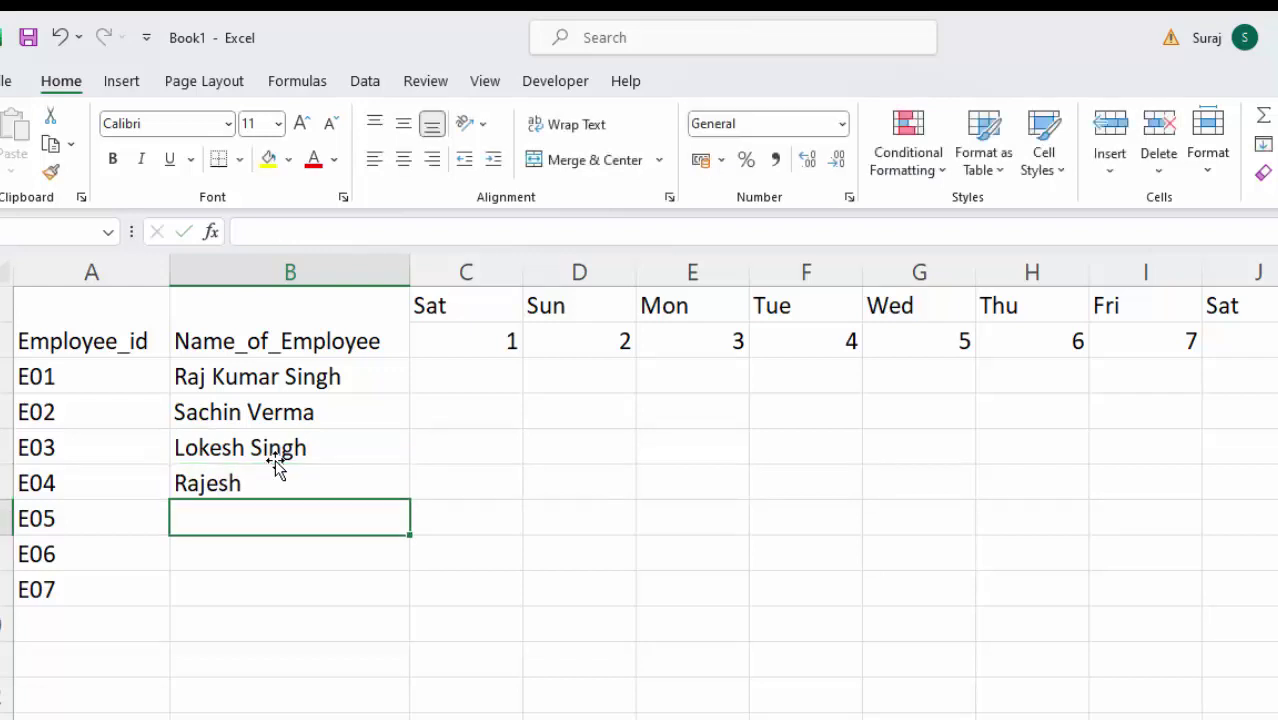
text(Heena )
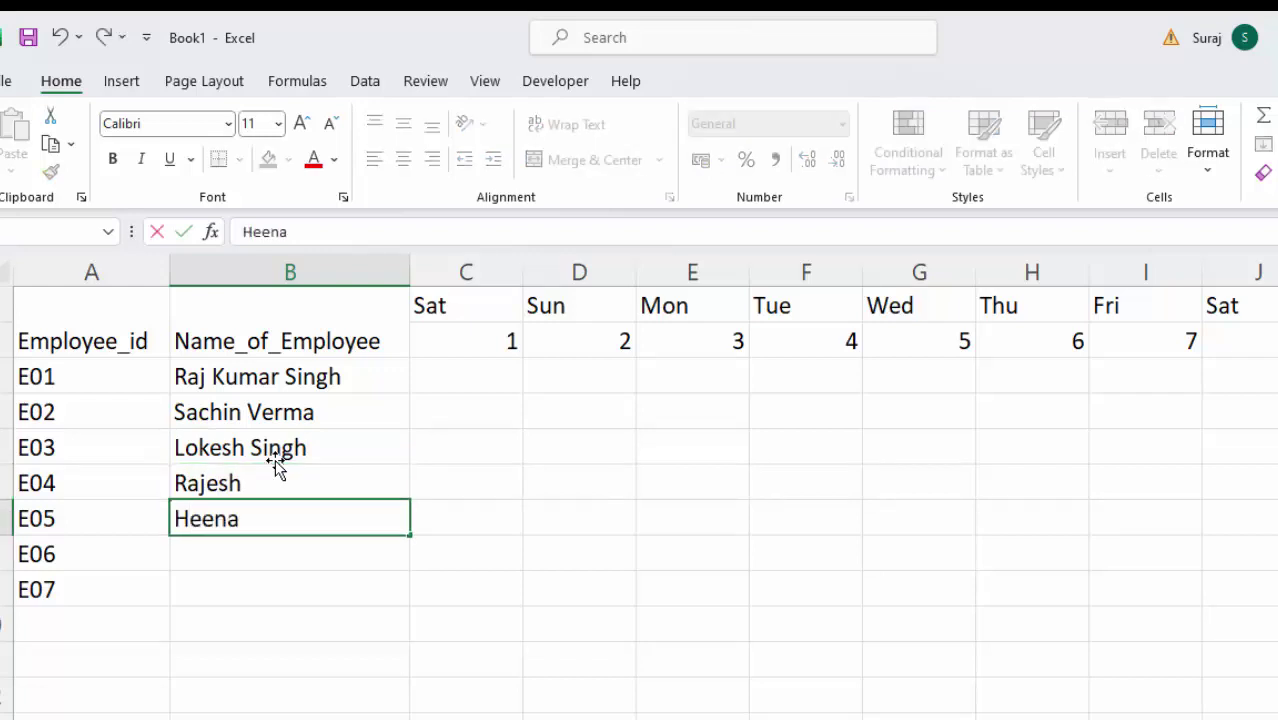
text(K)
text(ha)
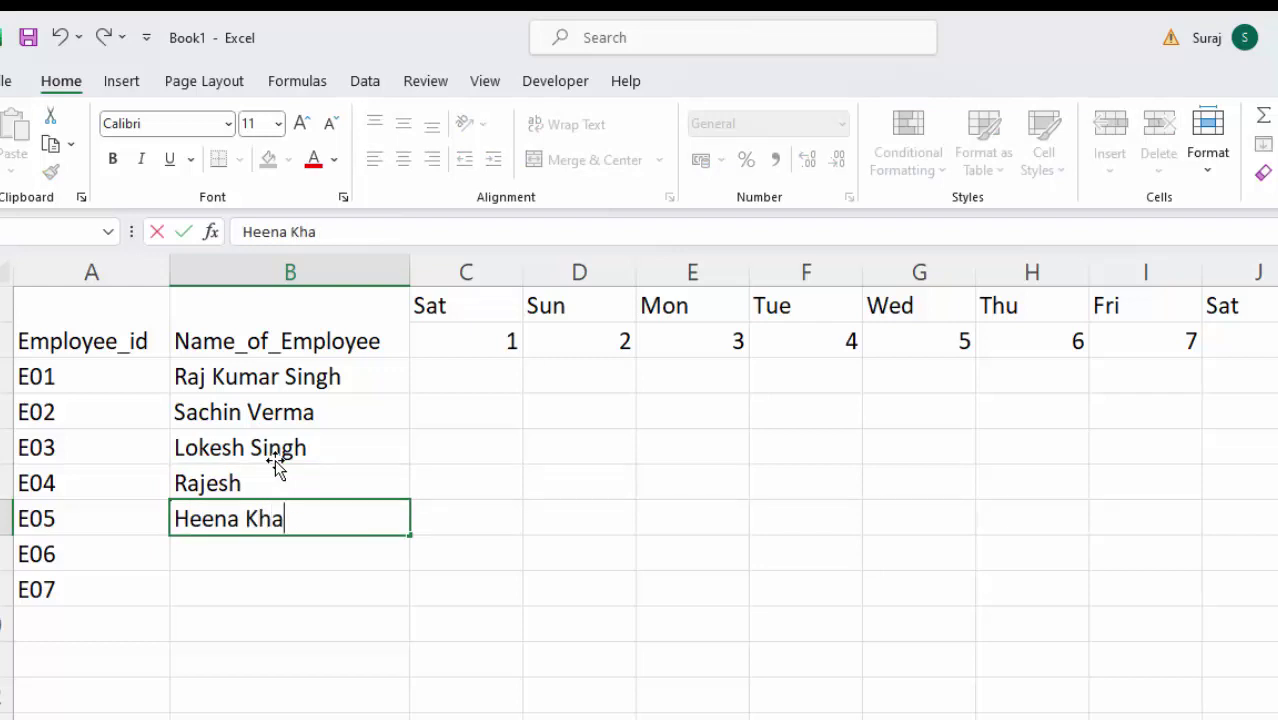
text(n)
click(237, 554)
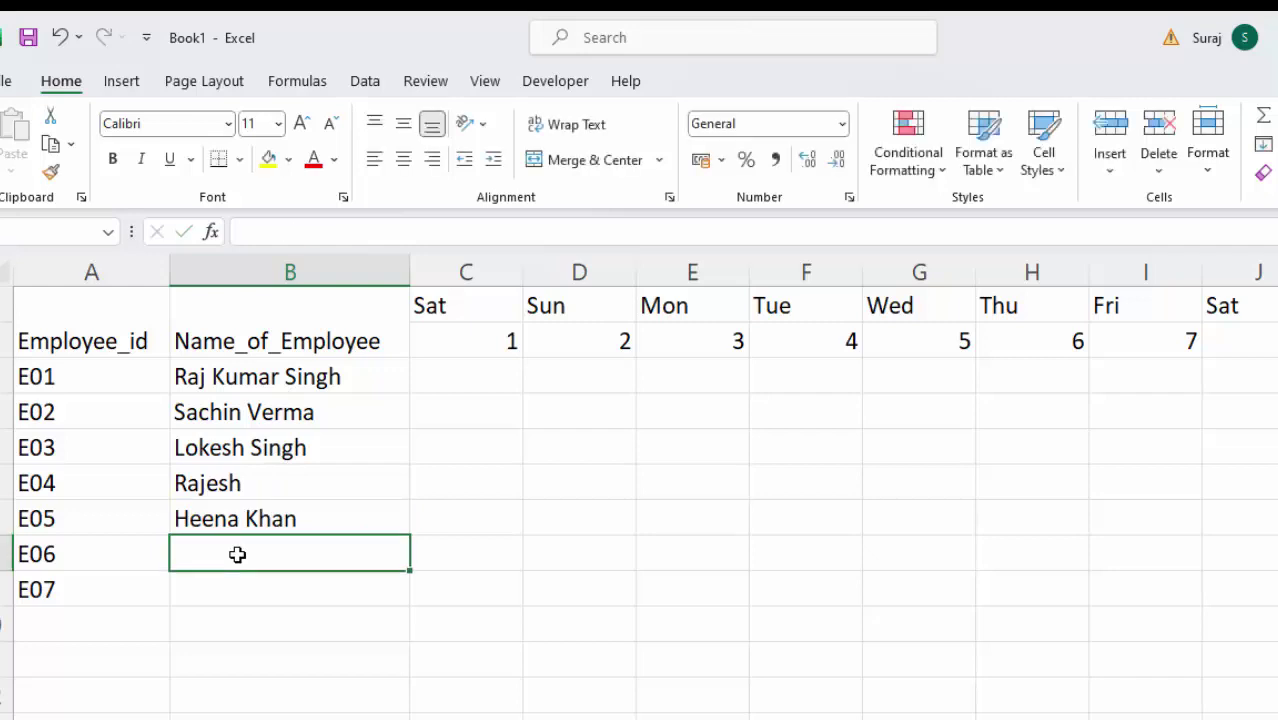
text(Ga)
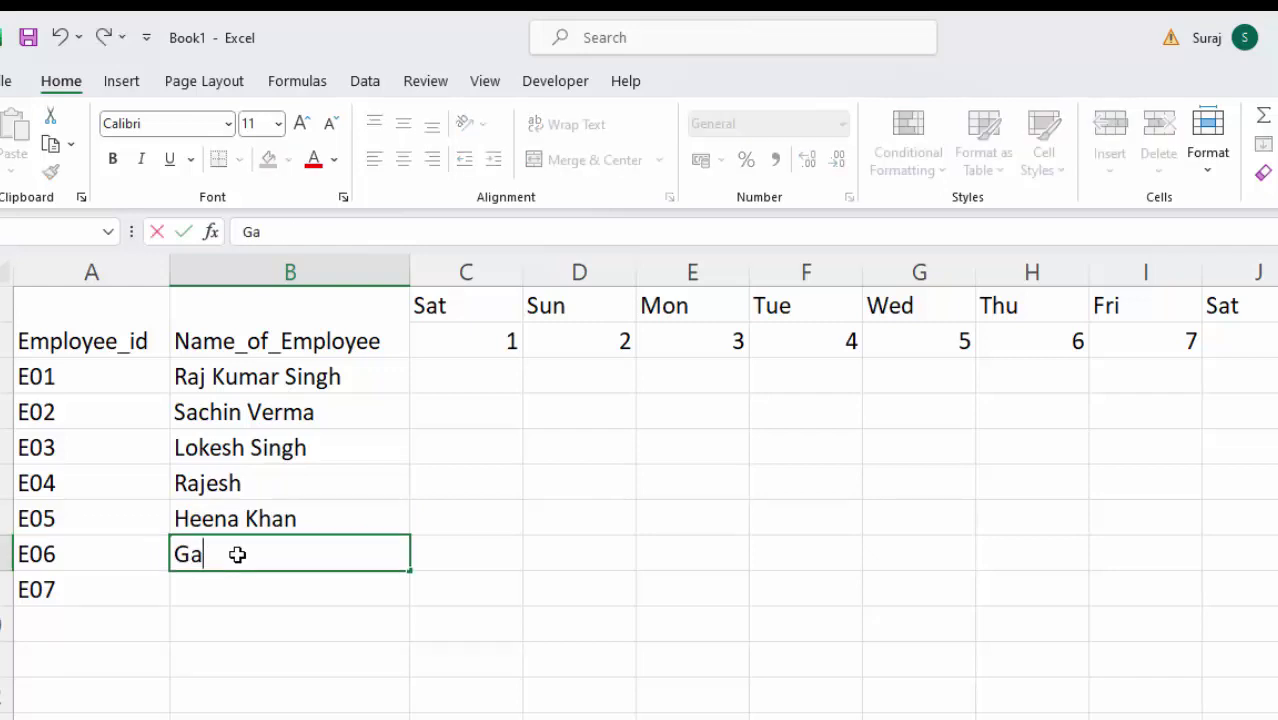
text(urav)
key(Return)
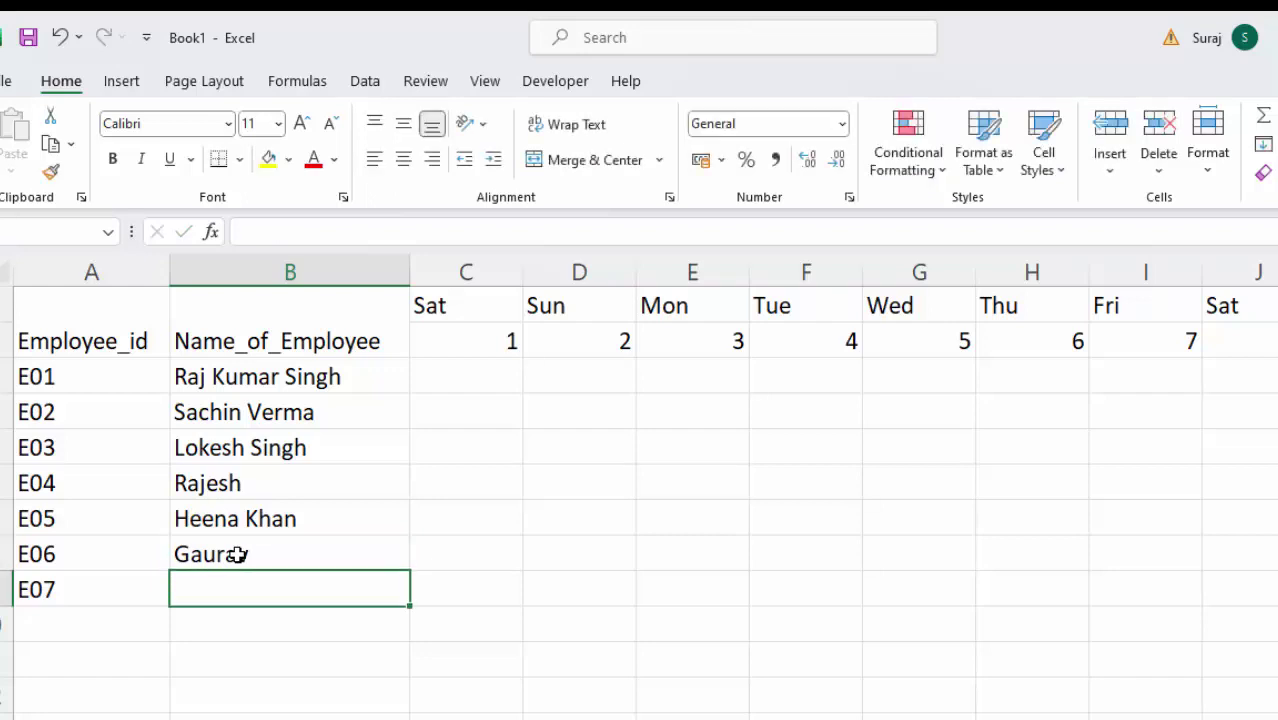
text(Son)
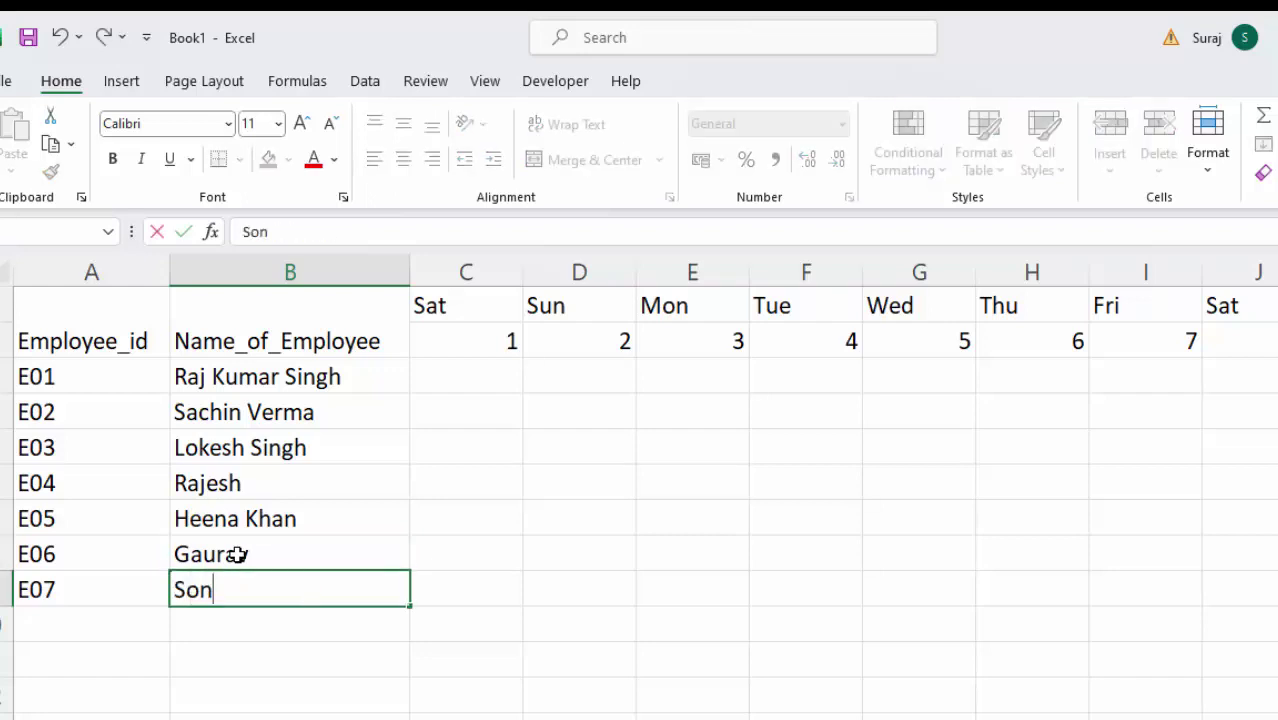
text(u)
click(474, 521)
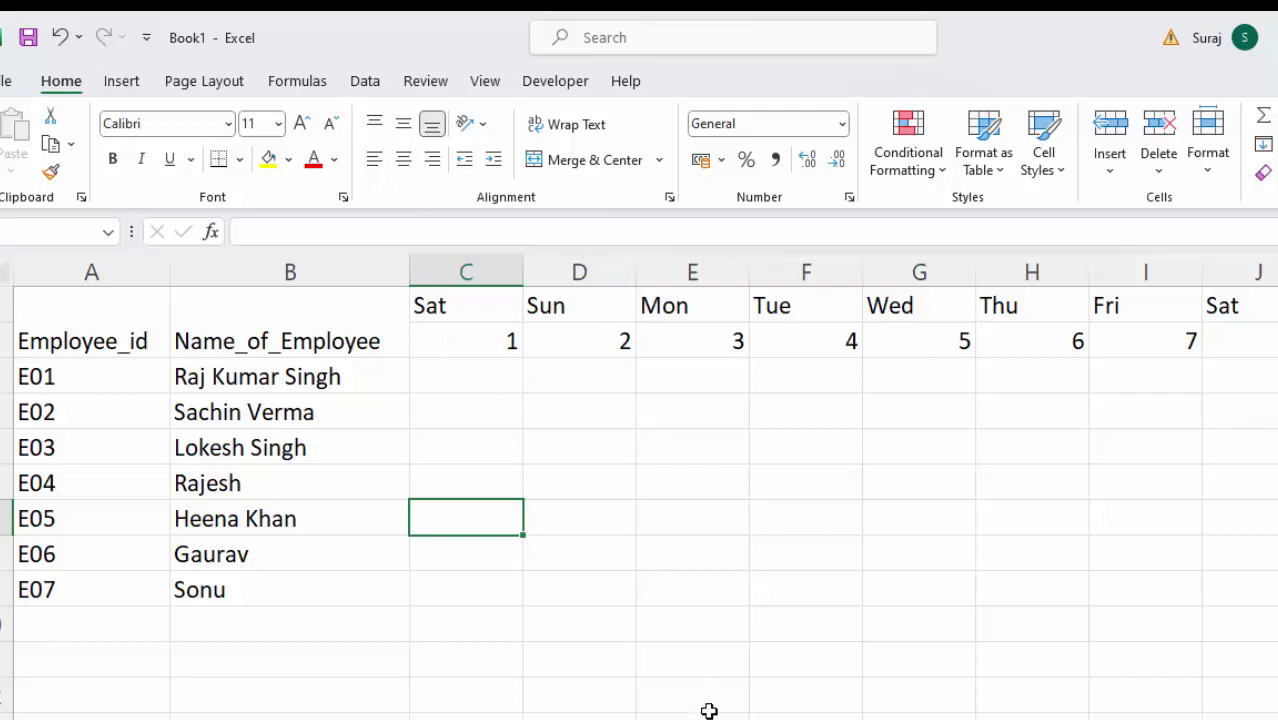
Type Sun in the first two cells under day 2 and fill it down for all seven employees.
scroll(640, 500, right, 2)
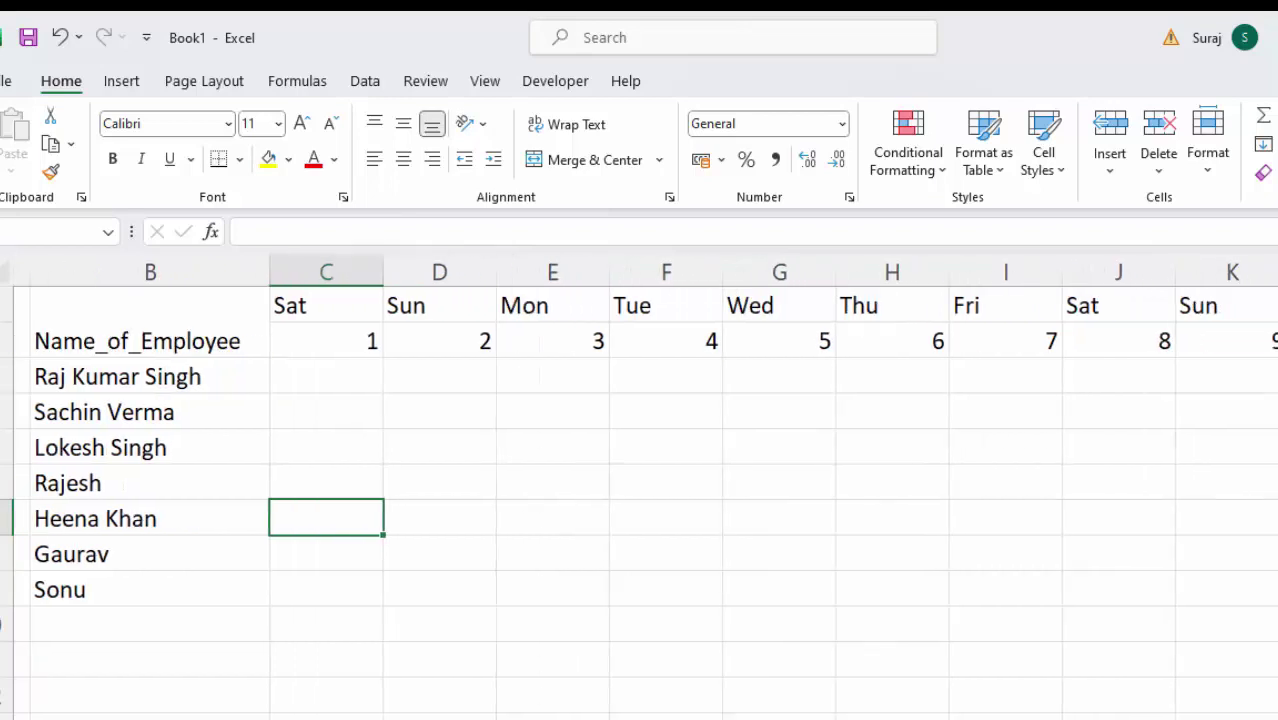
scroll(640, 500, right, 2)
scroll(640, 500, right, 1)
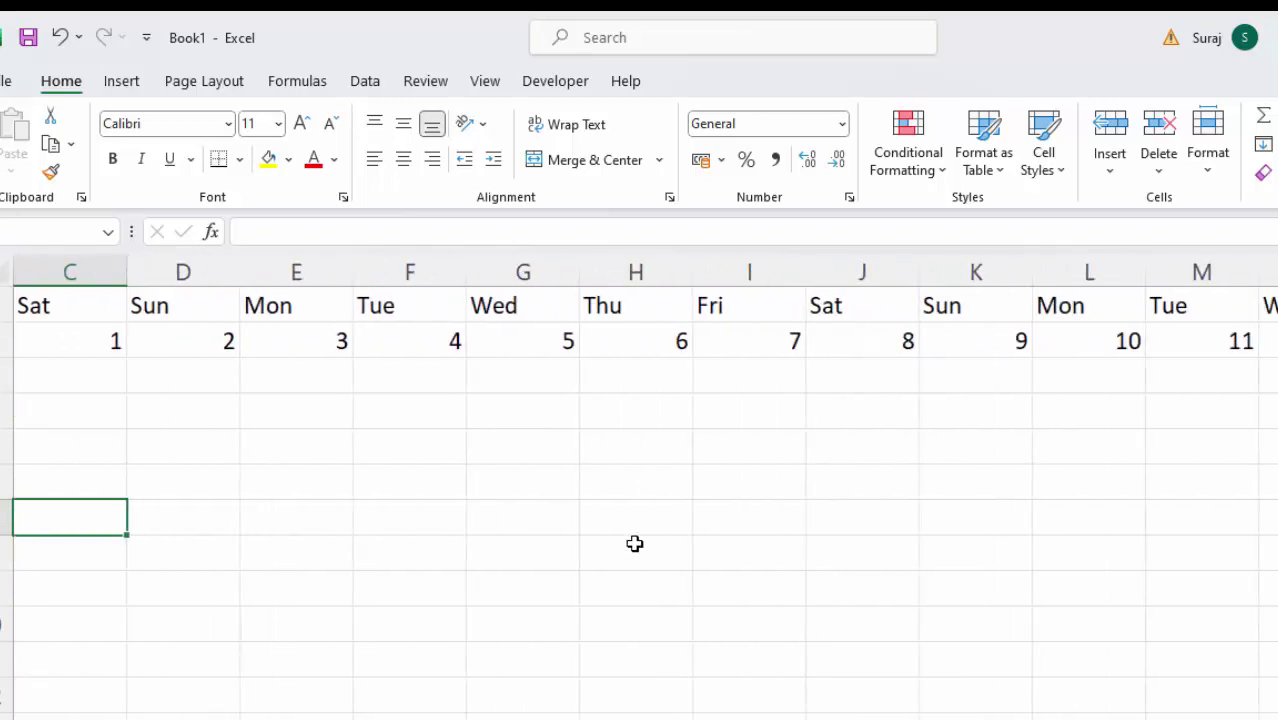
click(180, 380)
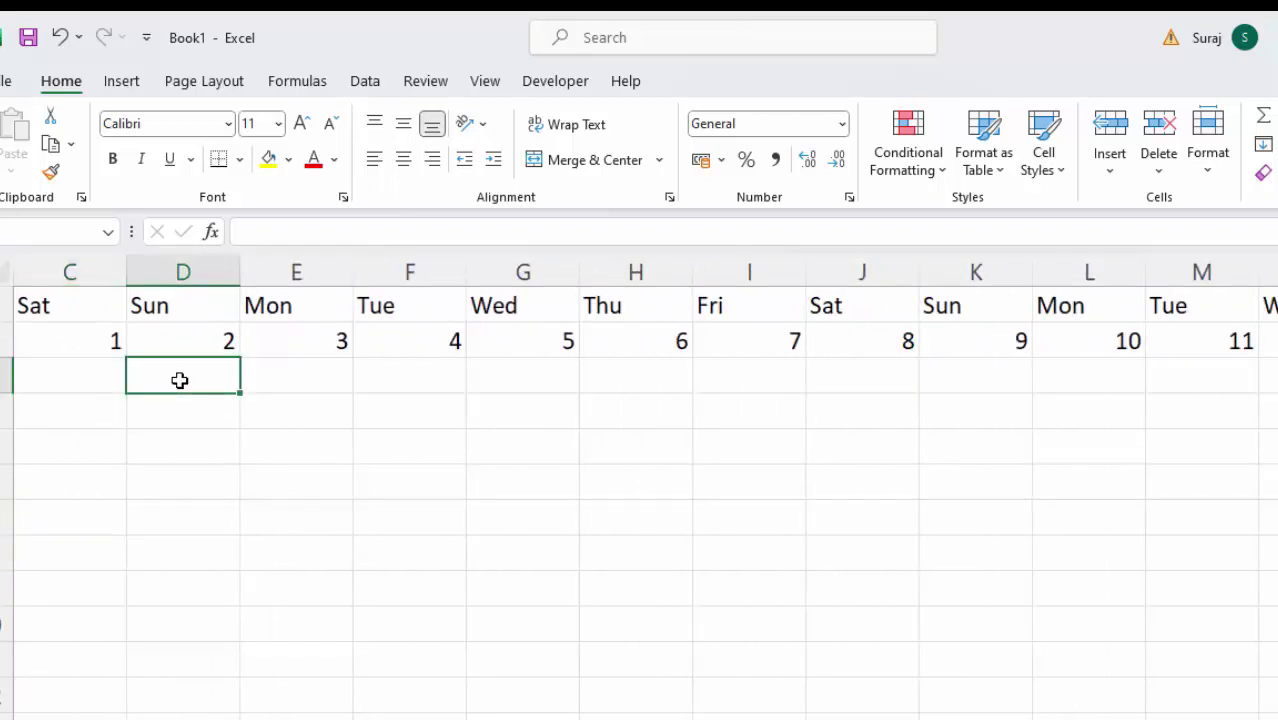
text(Sun)
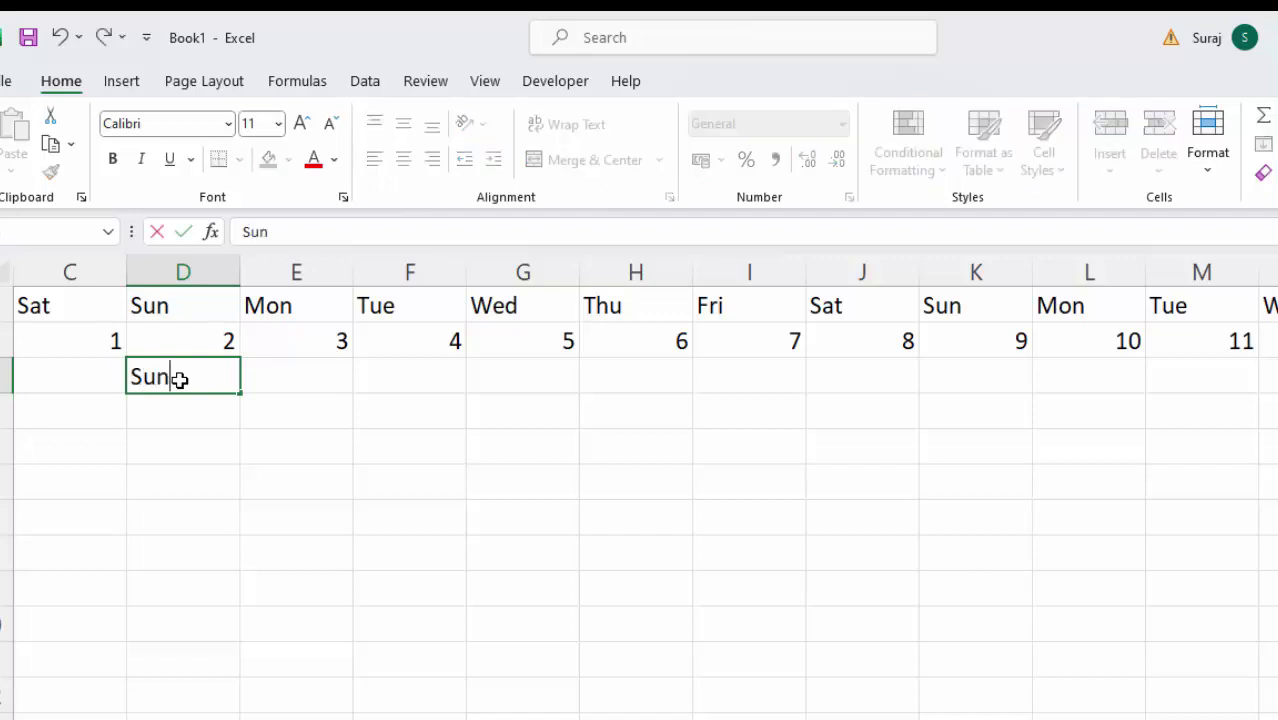
key(Return)
text(S)
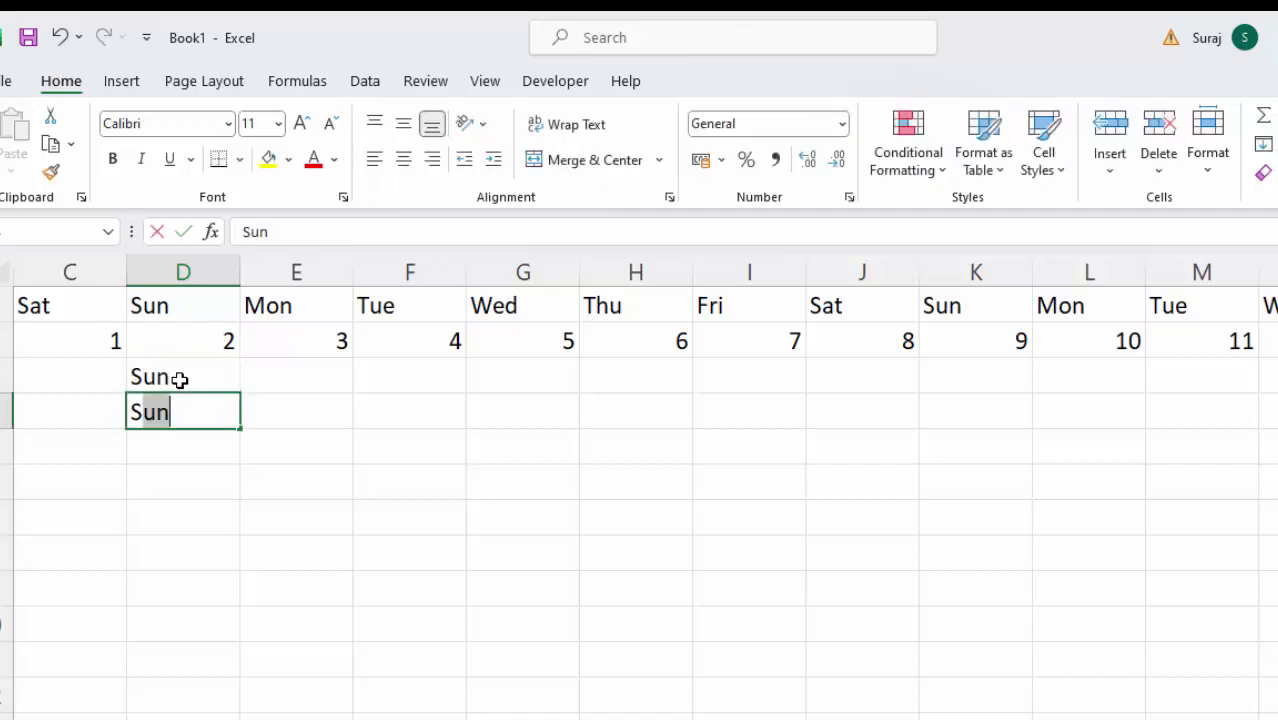
text(un)
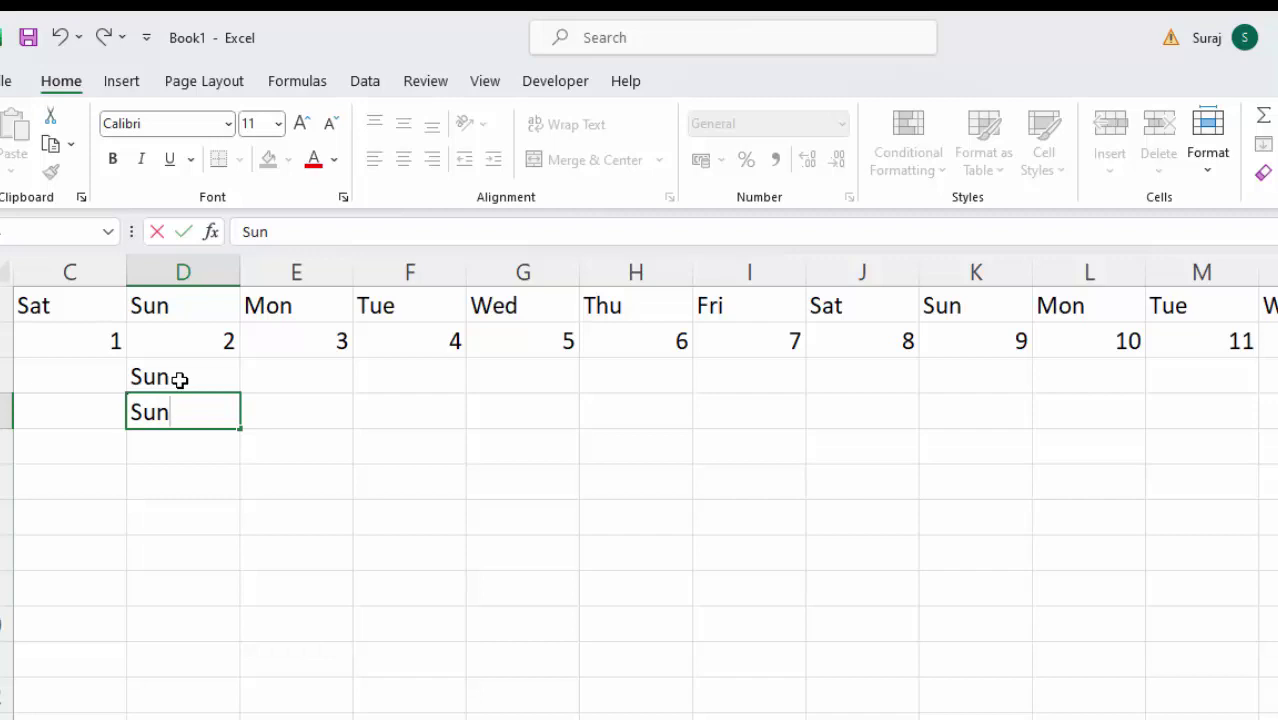
drag(180, 379, 186, 415)
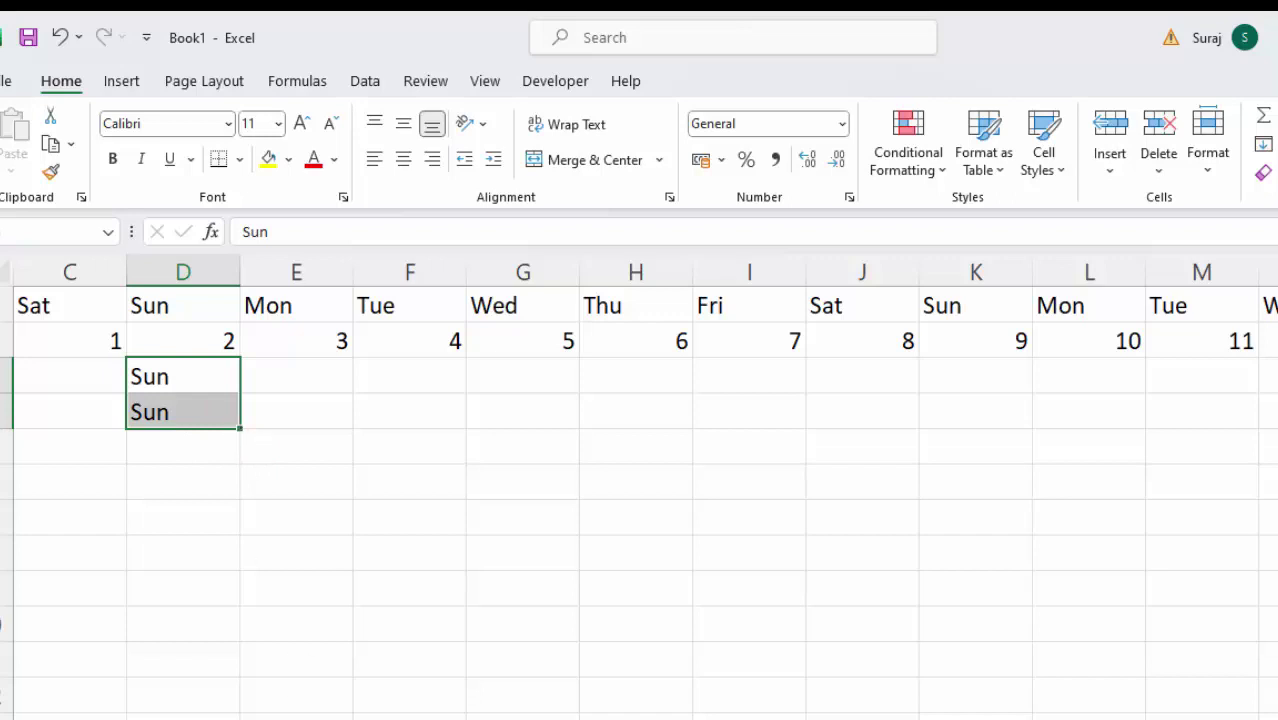
scroll(240, 429, left, 3)
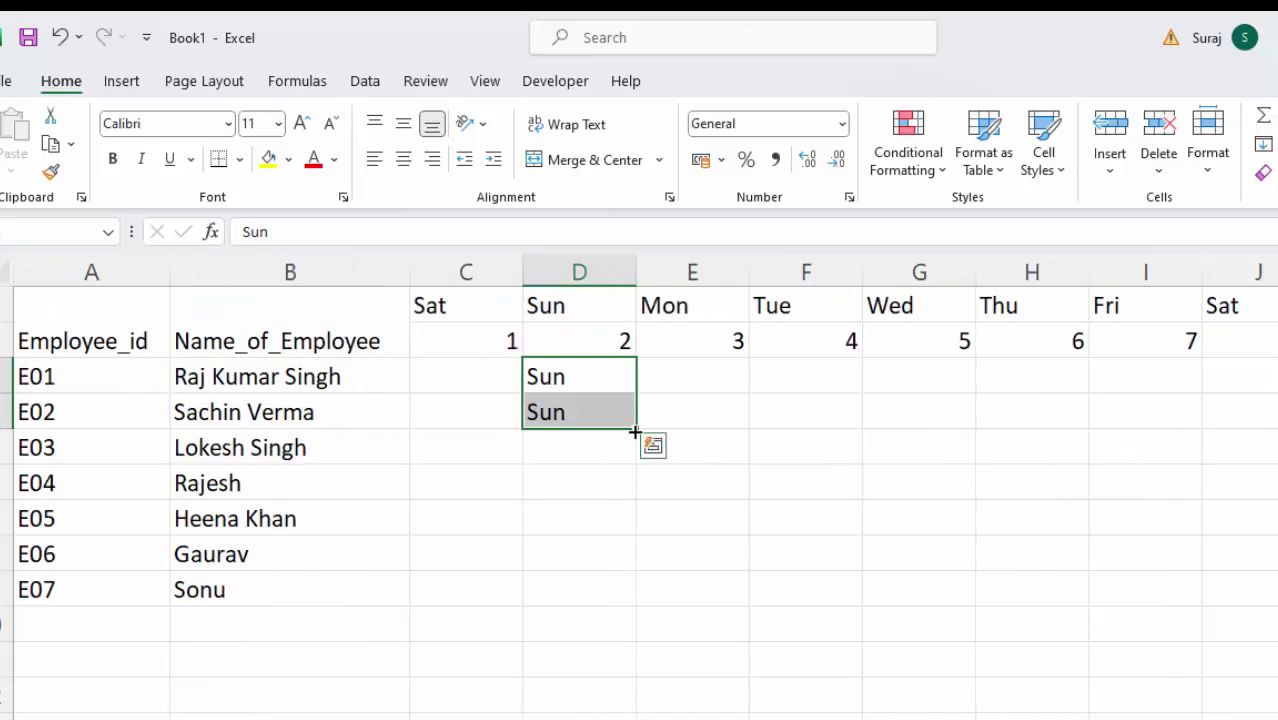
drag(637, 434, 634, 610)
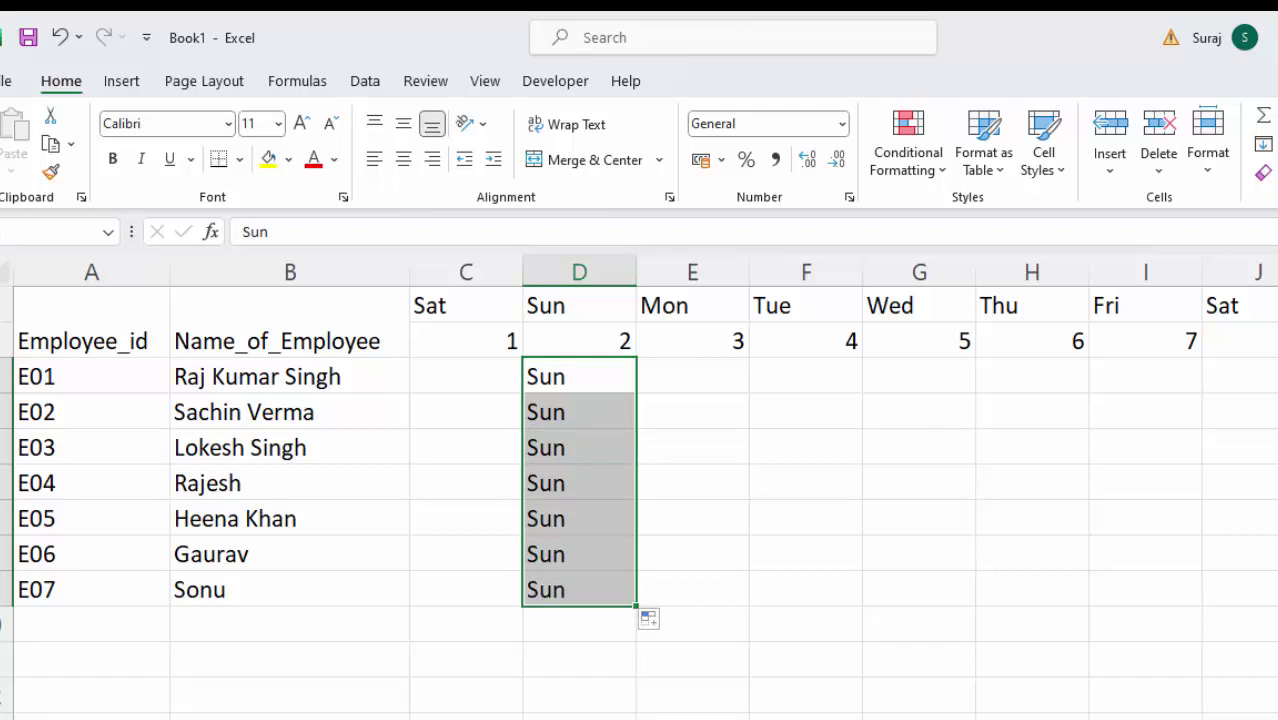
scroll(916, 408, right, 3)
Enter Sun in K4 and K5 and fill it down column K under day 9.
click(866, 371)
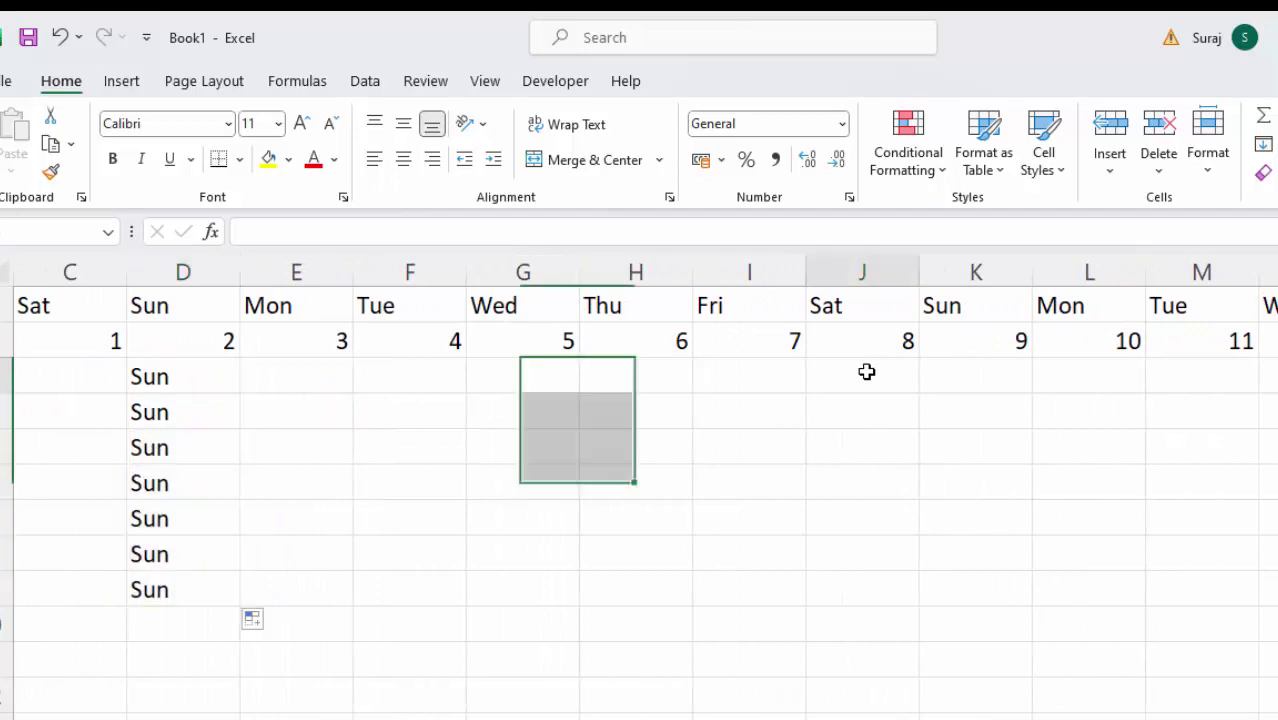
click(961, 363)
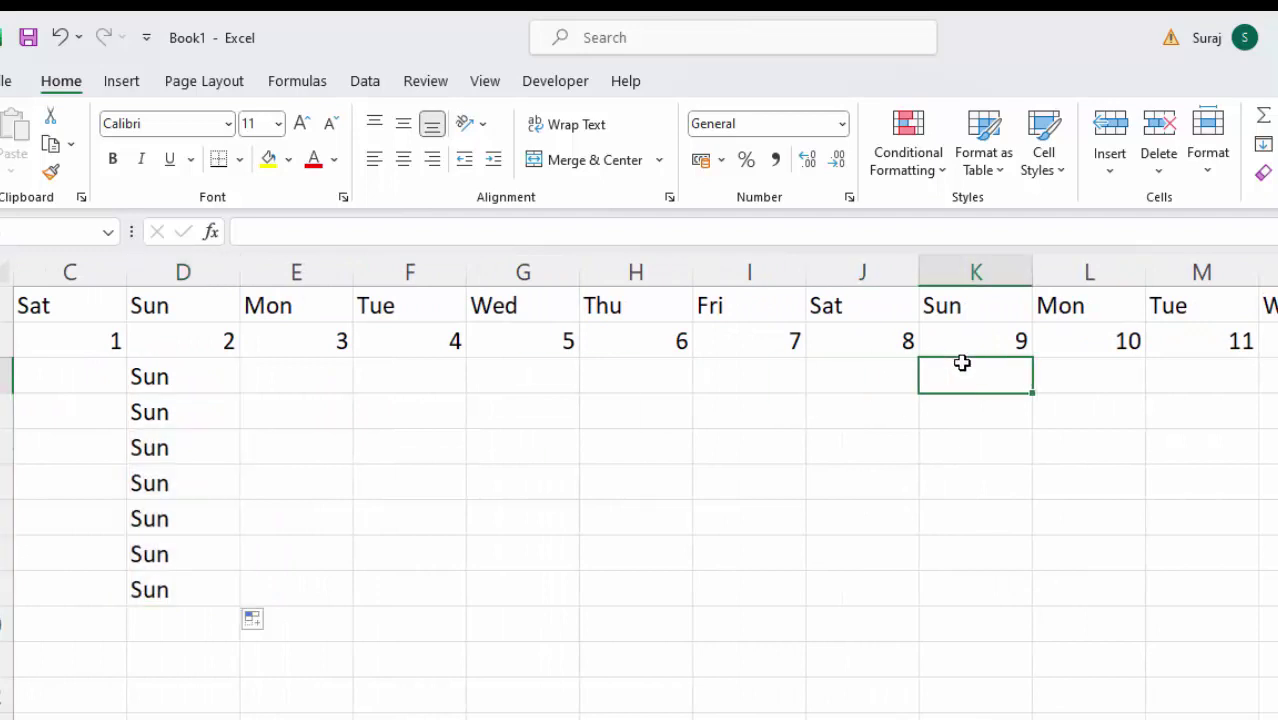
text(Sun)
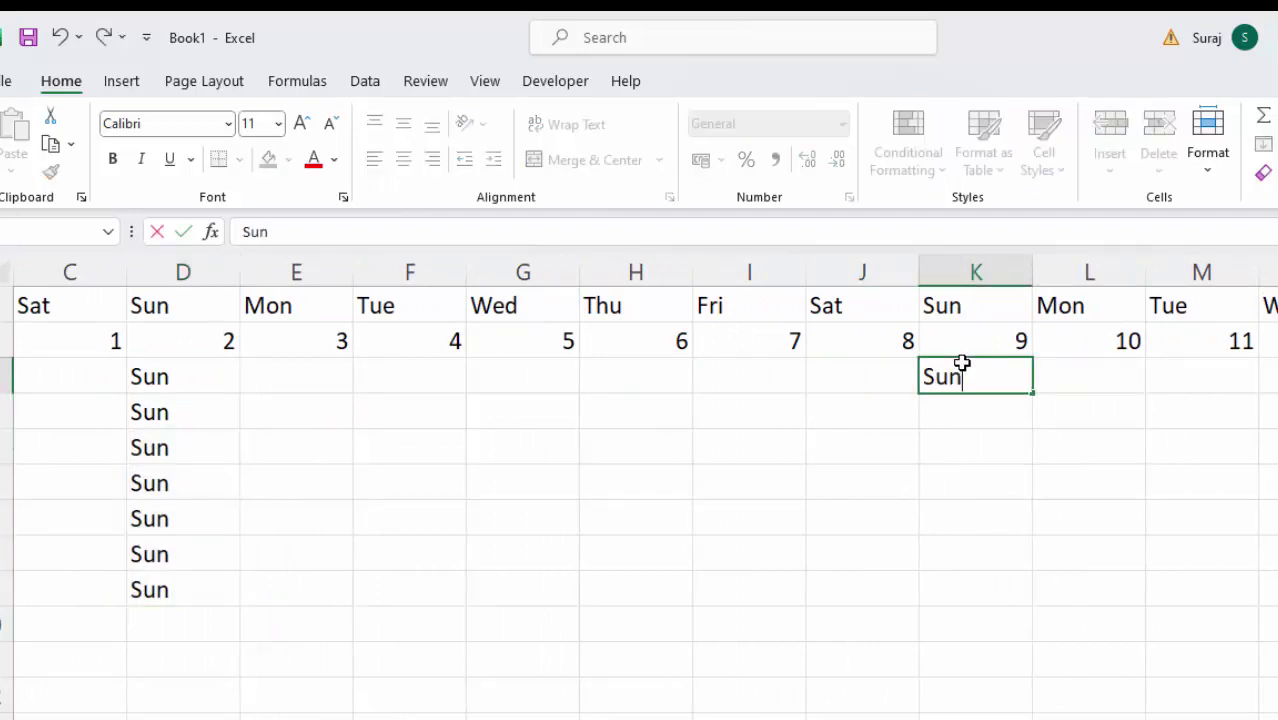
key(Return)
text(S)
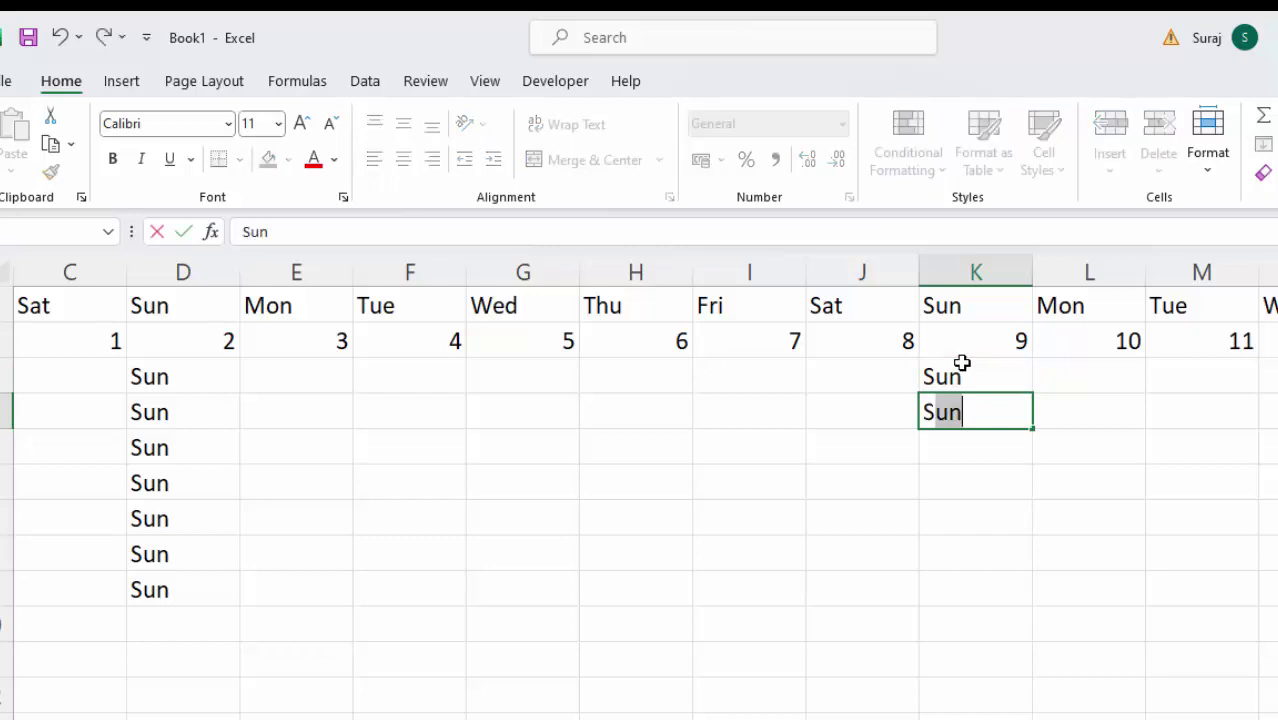
text(un)
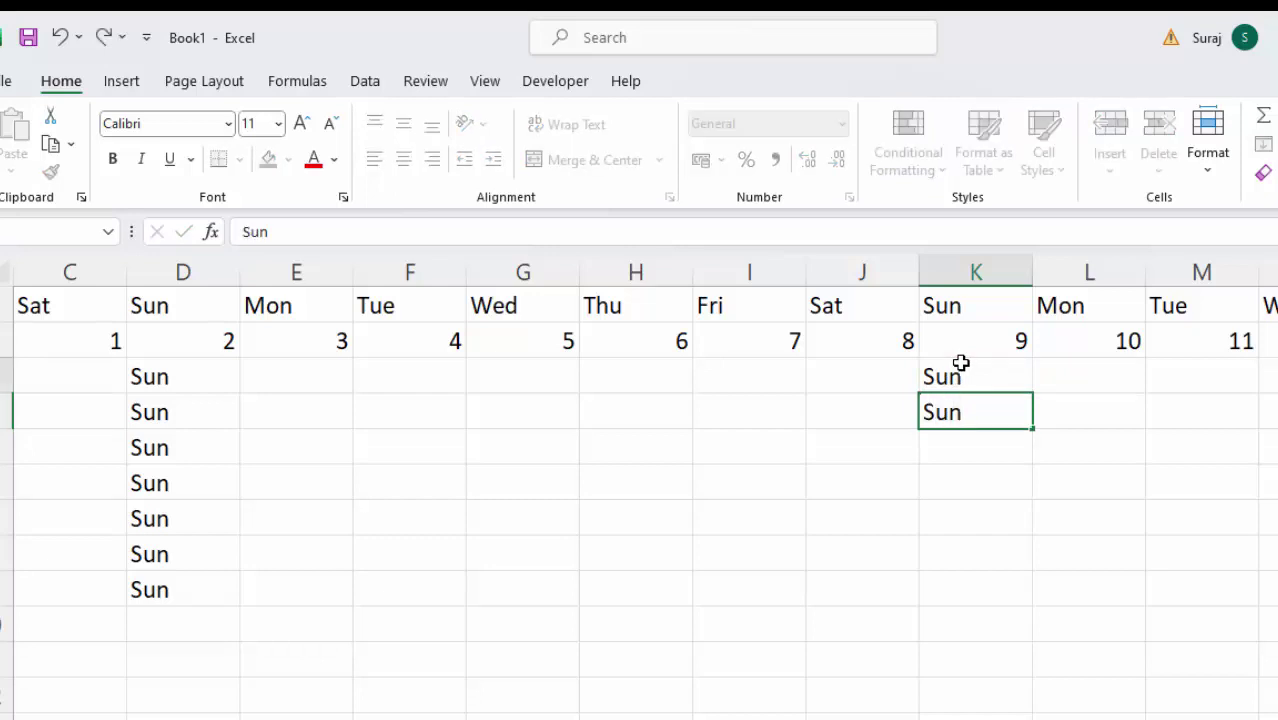
drag(961, 363, 1067, 646)
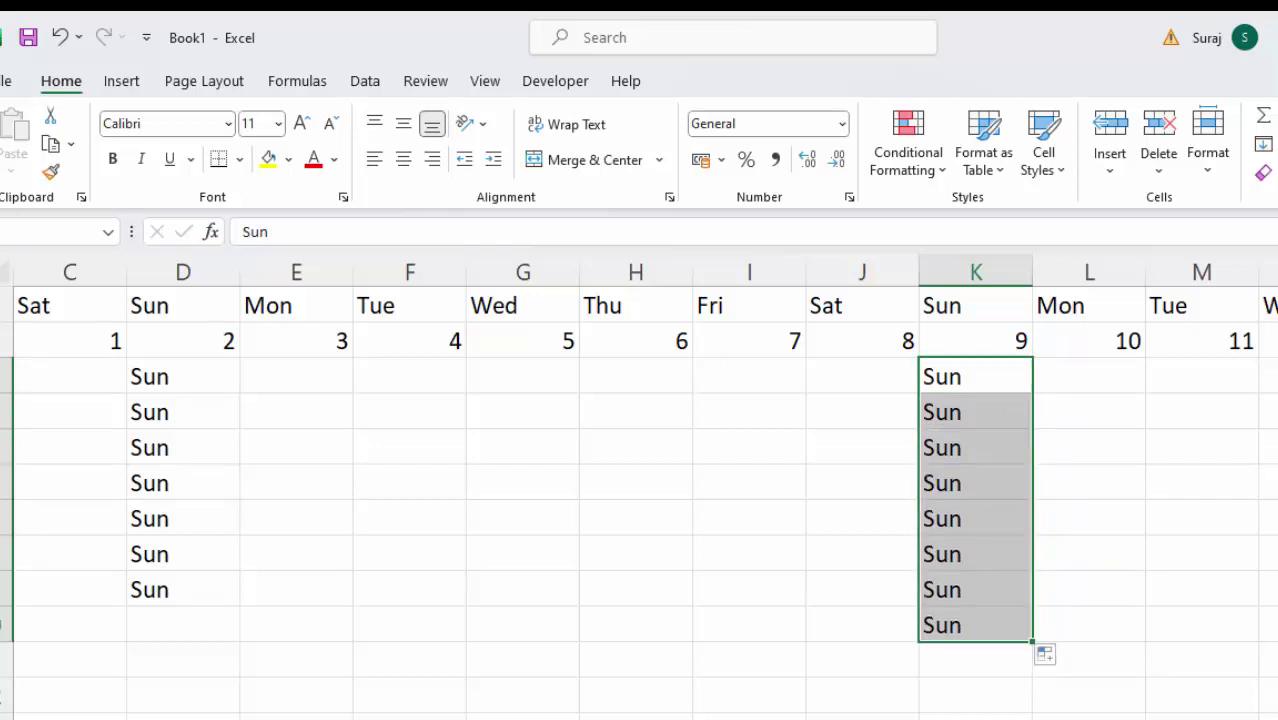
scroll(645, 487, right, 5)
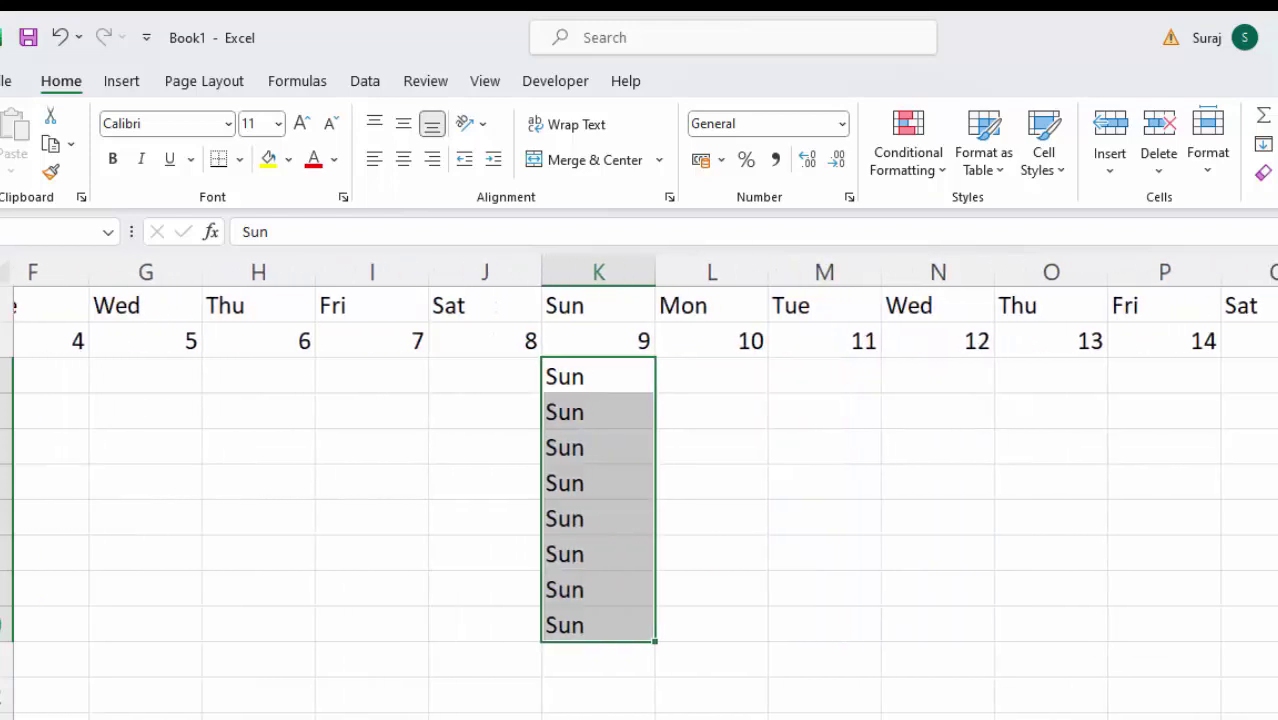
scroll(645, 487, right, 1)
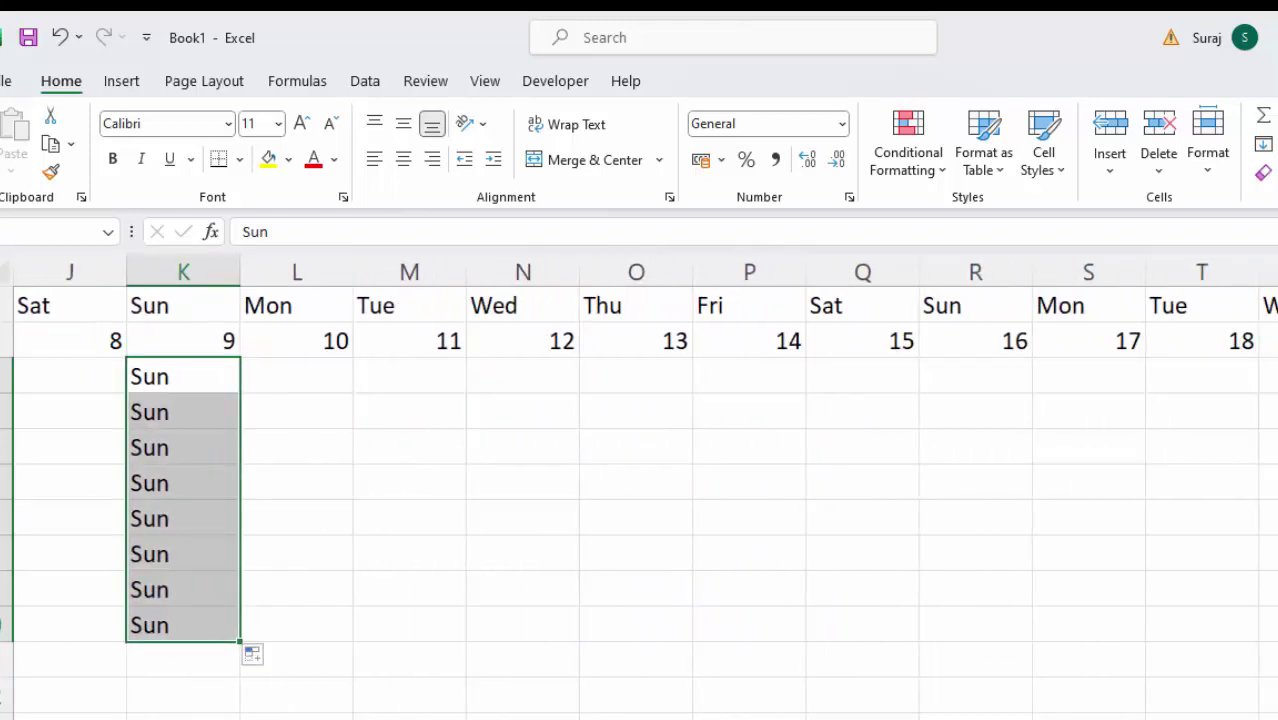
Fill Sun down column R under day 16, correcting a wrongly filled Mon cell.
click(979, 375)
text(Sun)
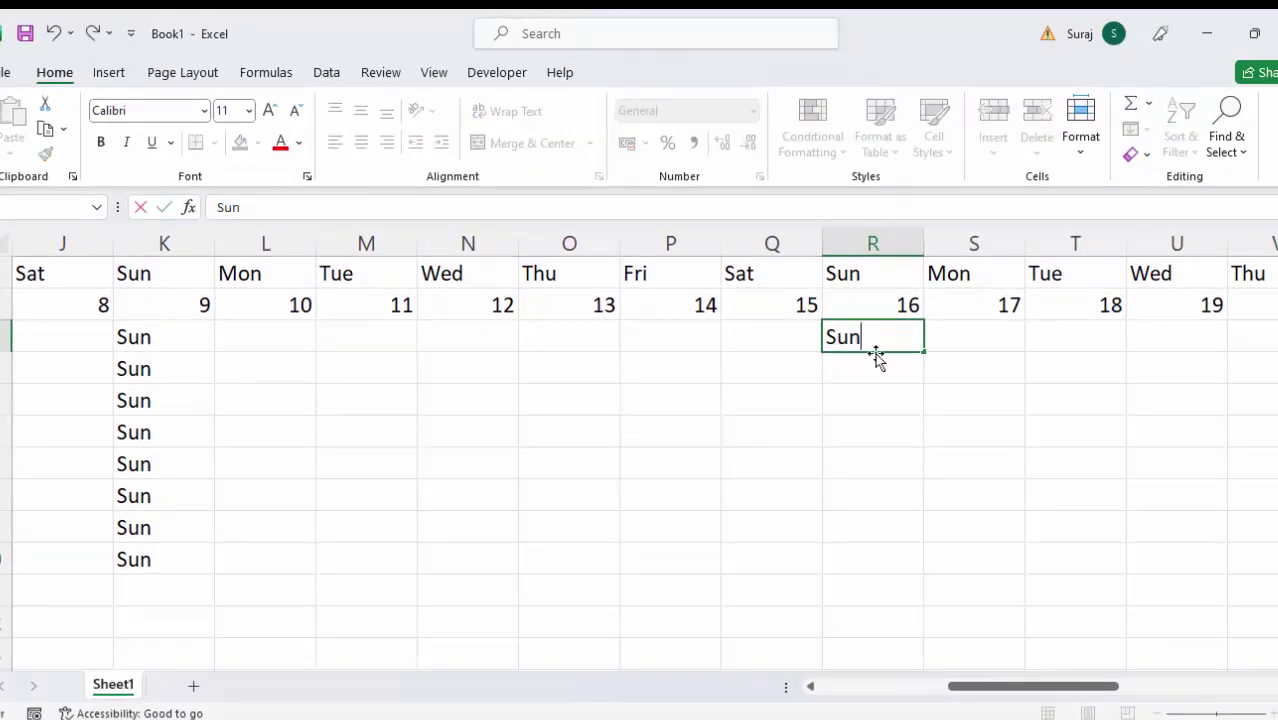
key(Return)
click(879, 334)
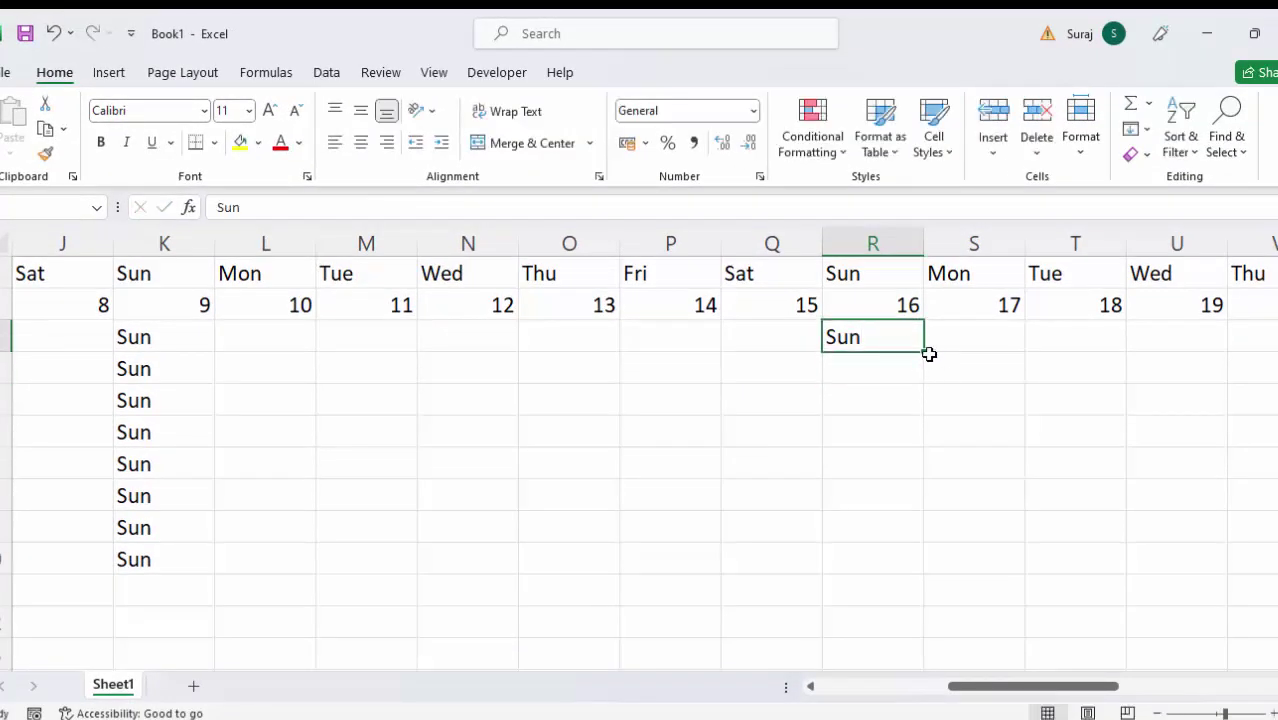
drag(925, 354, 930, 567)
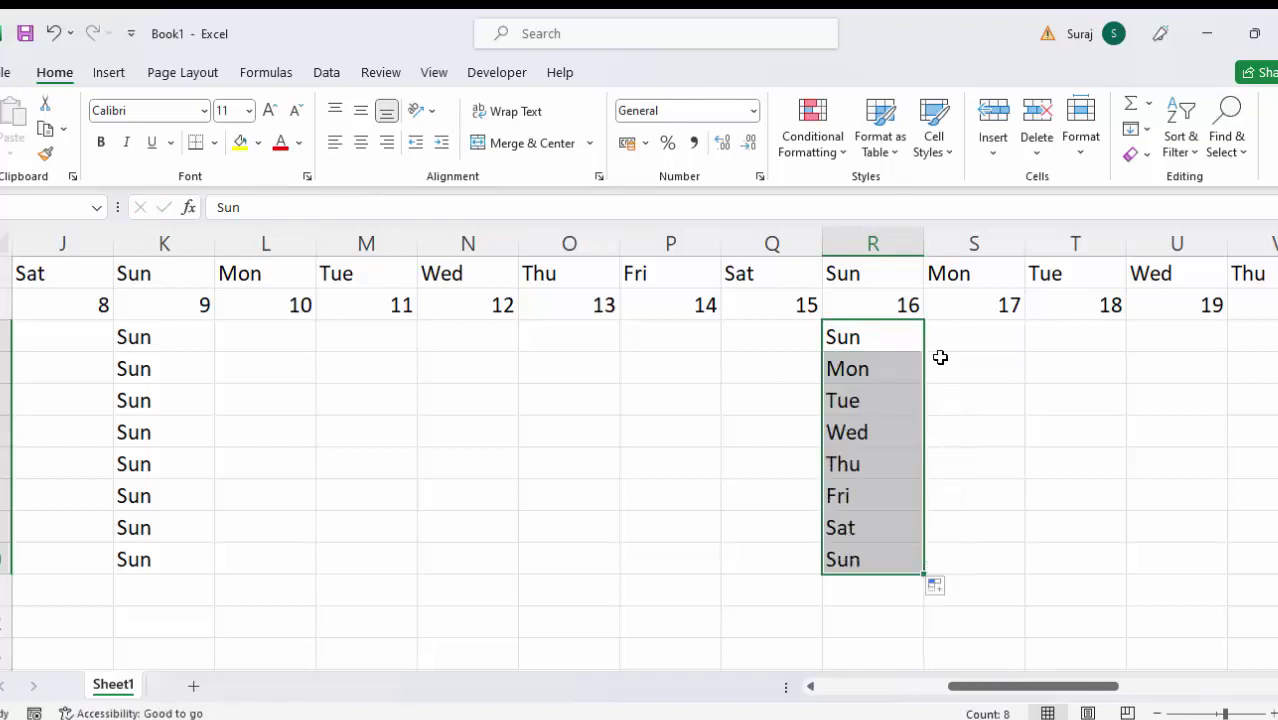
click(888, 364)
key(BackSpace)
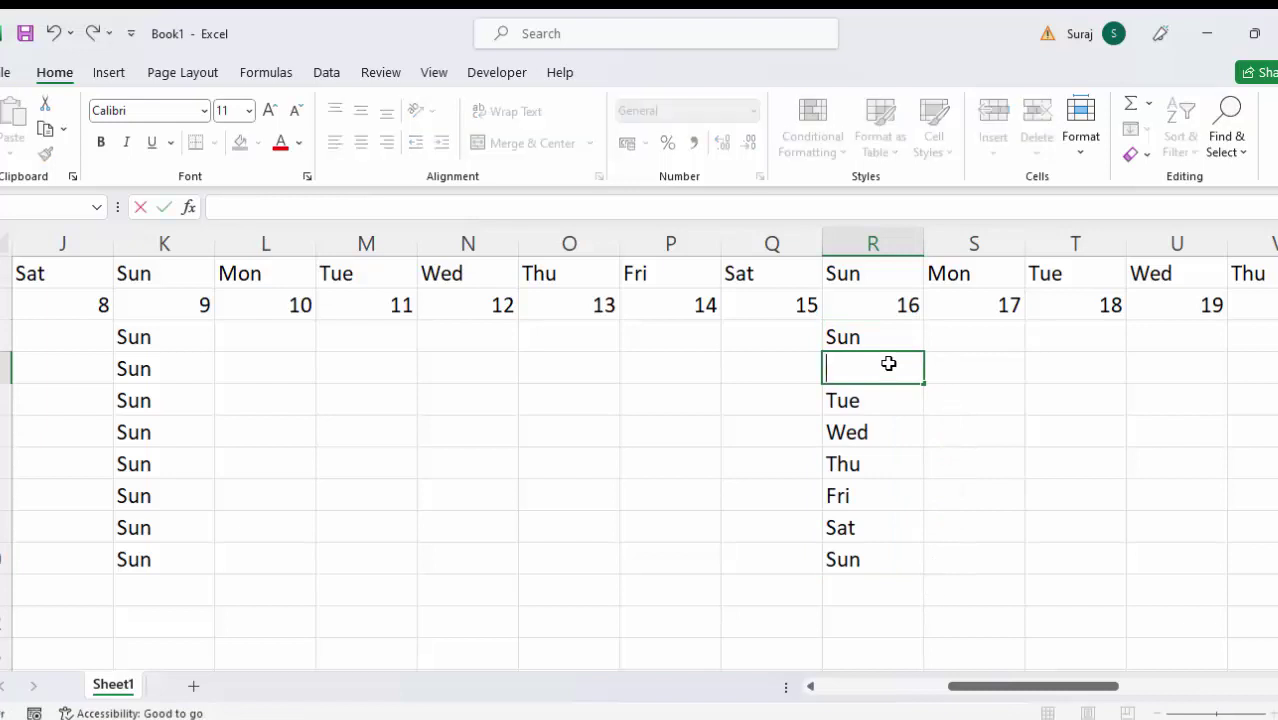
text(Sun)
drag(907, 340, 915, 564)
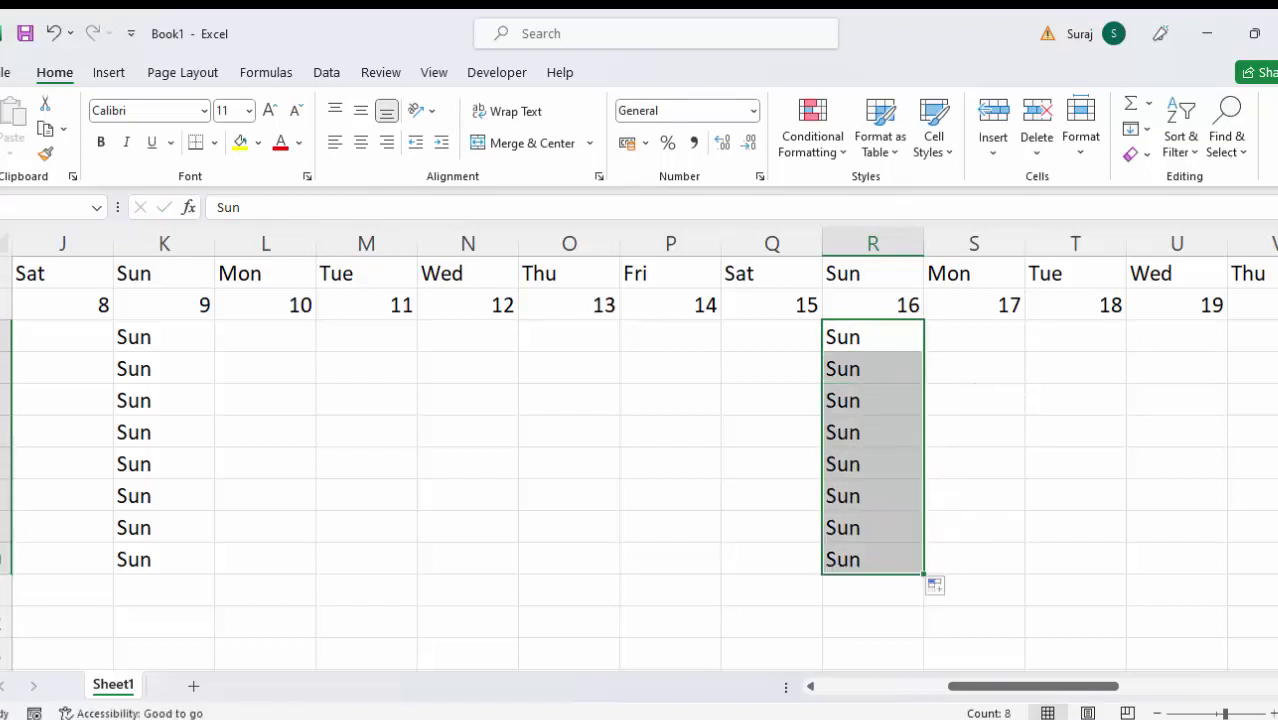
Fill Sun down column Y under day 23 and delete the extra Sun in Y11.
drag(1030, 687, 1117, 688)
click(896, 330)
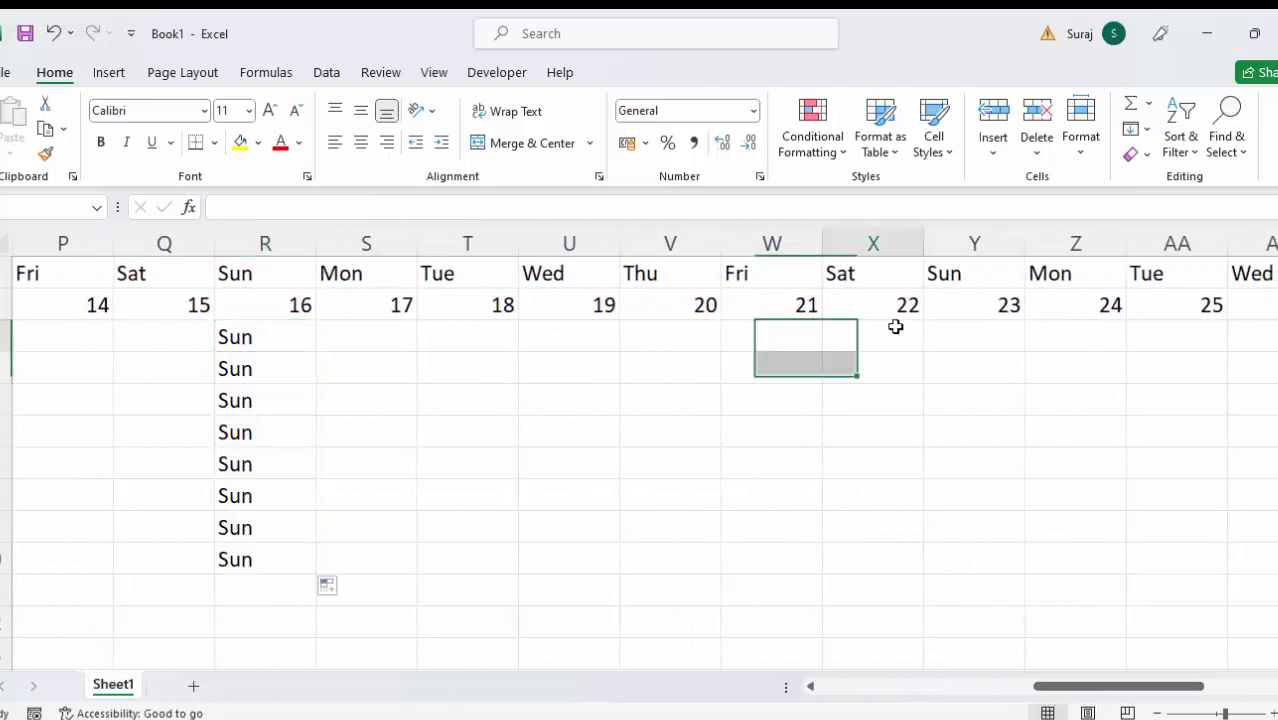
click(995, 331)
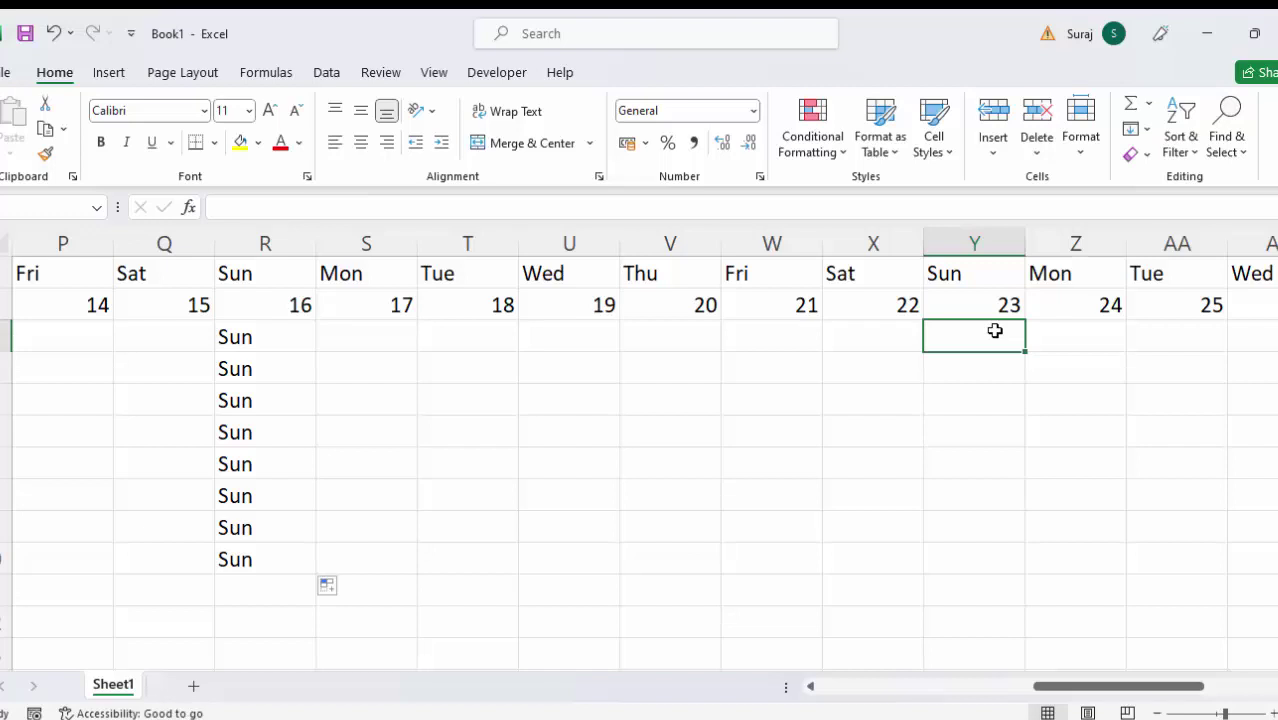
text(Sun)
key(Return)
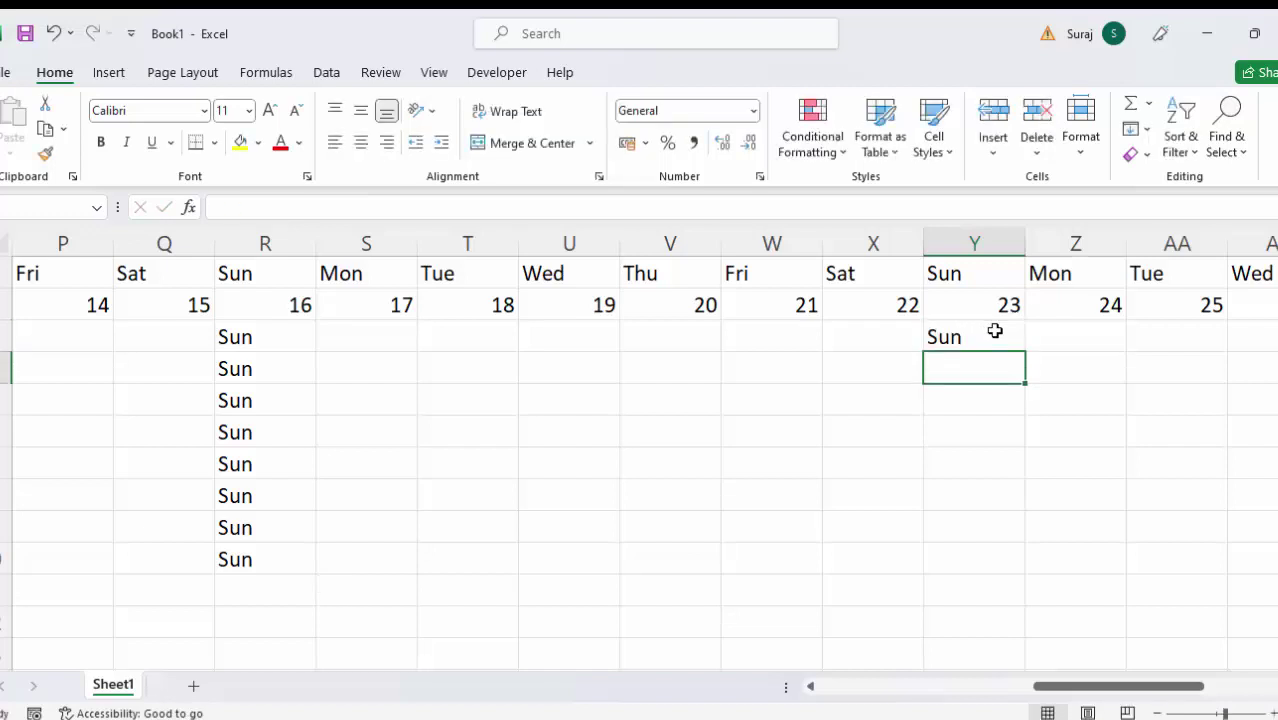
text(Sun)
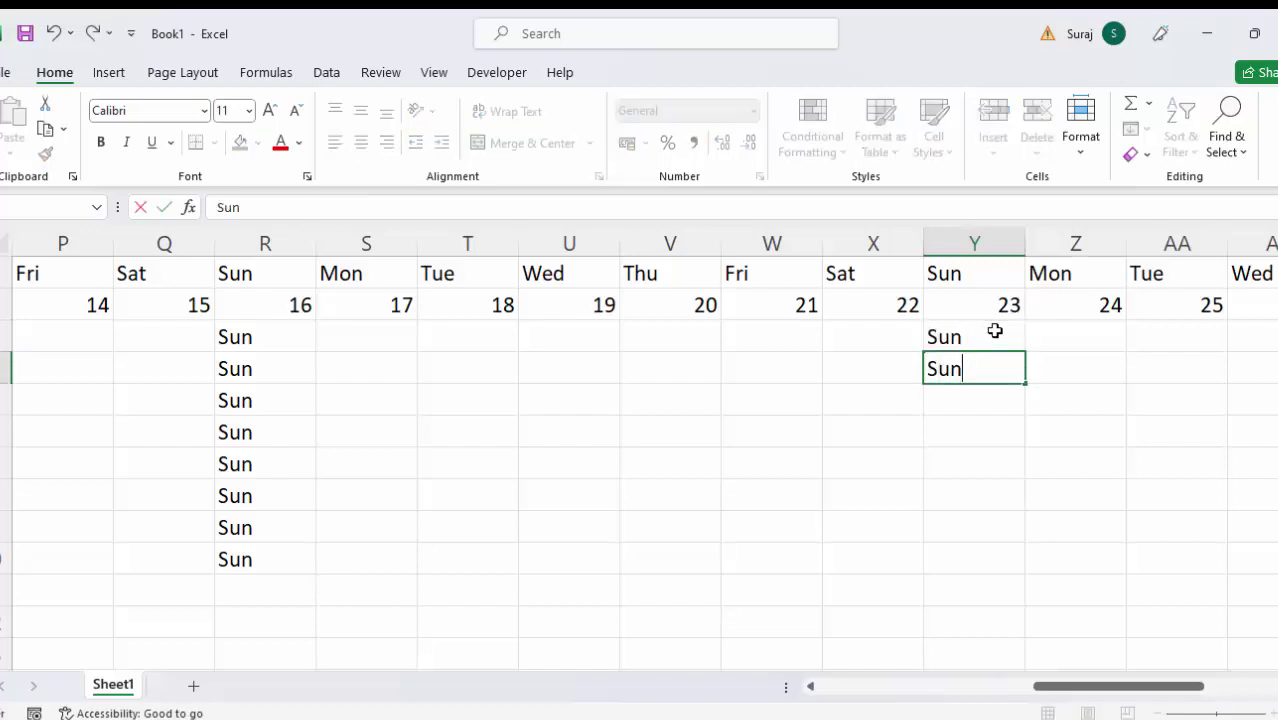
drag(995, 331, 1040, 597)
click(1016, 594)
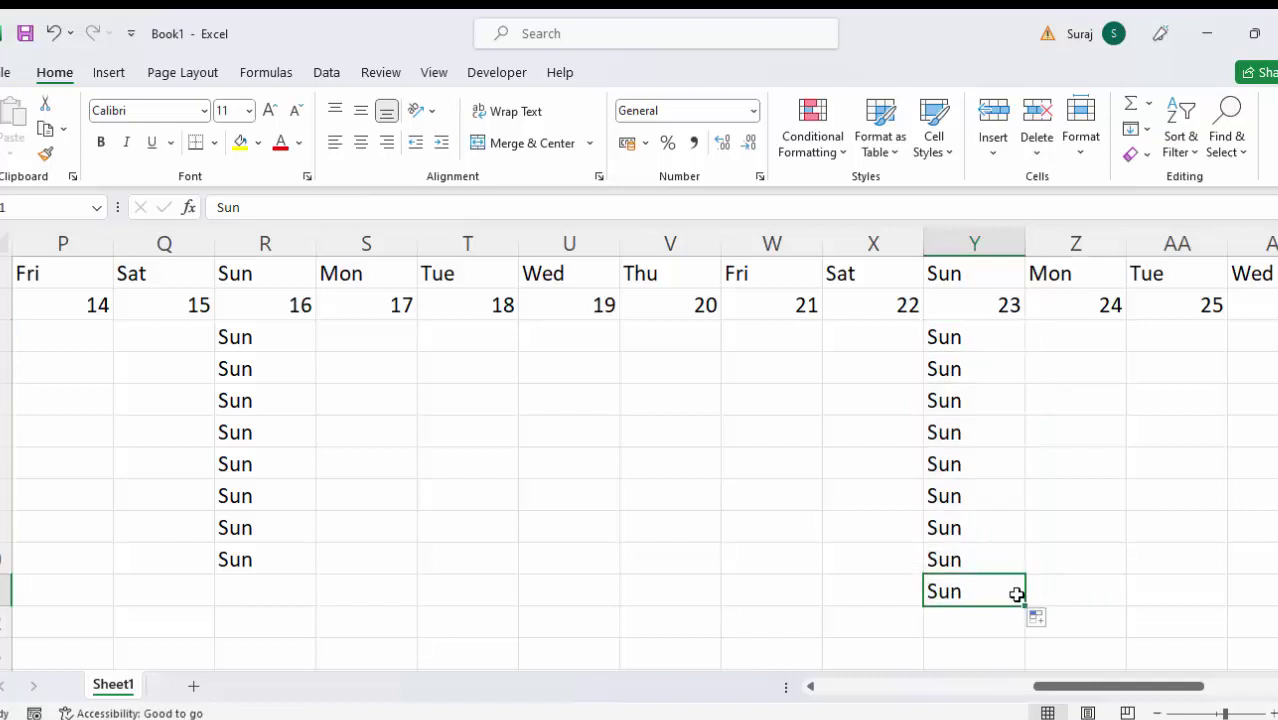
key(Delete)
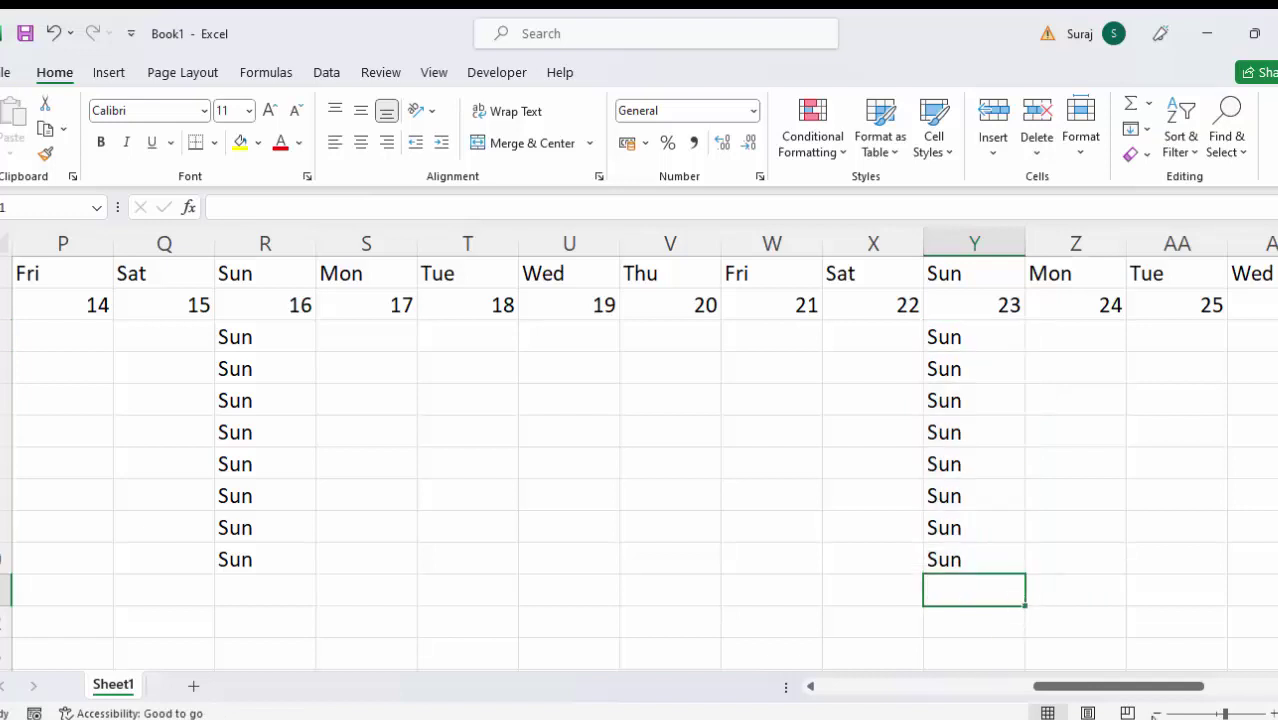
drag(1161, 687, 1253, 688)
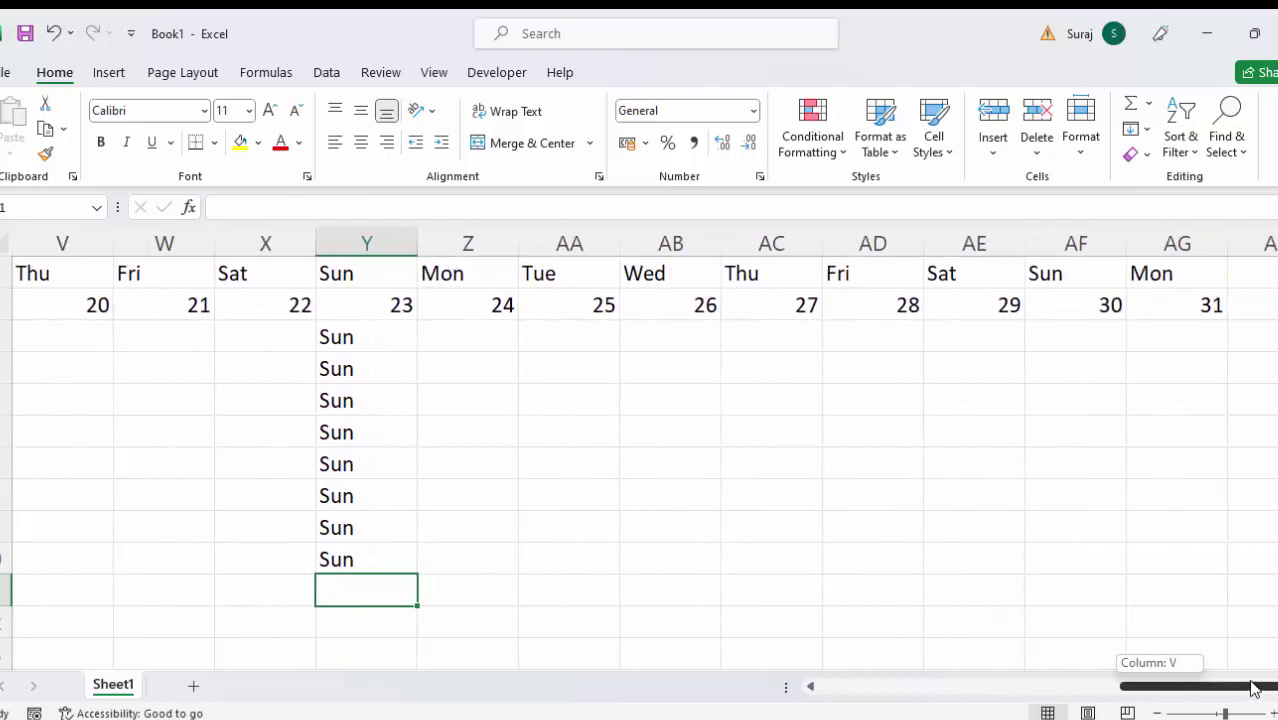
Enter Sun in AF3 and AF4 and fill it down column AF under day 30.
click(1075, 330)
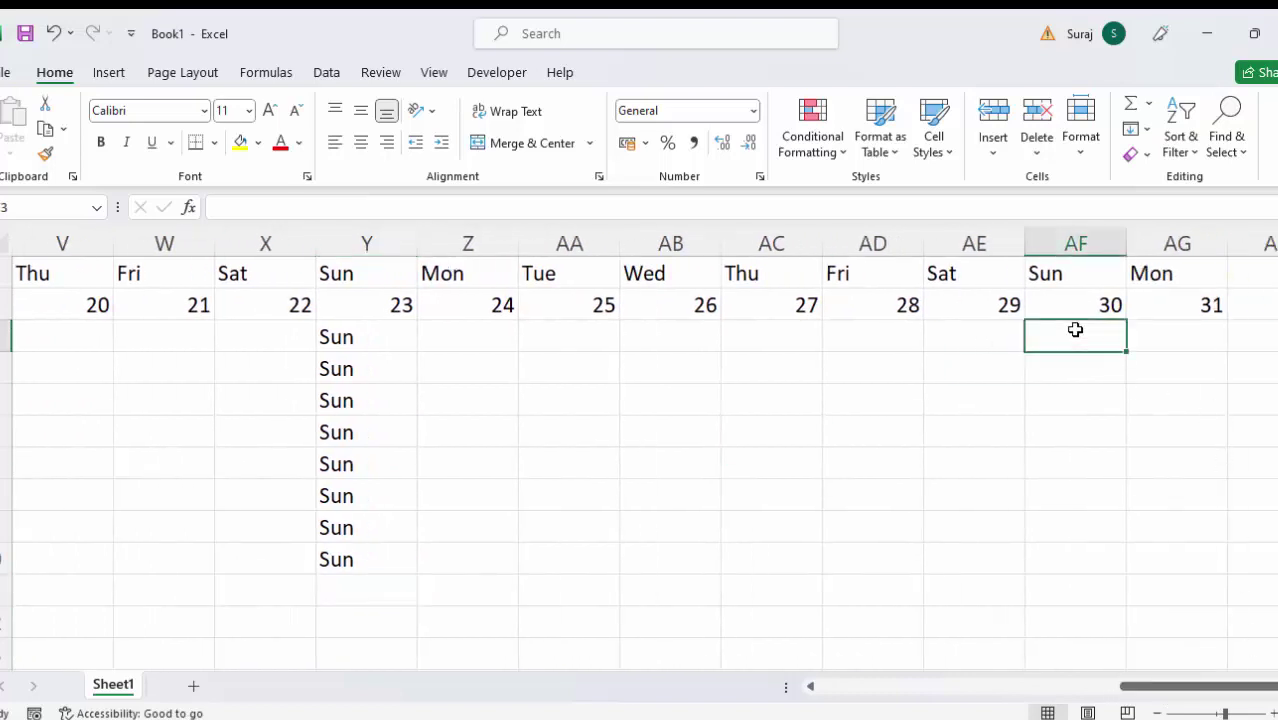
text(Sun)
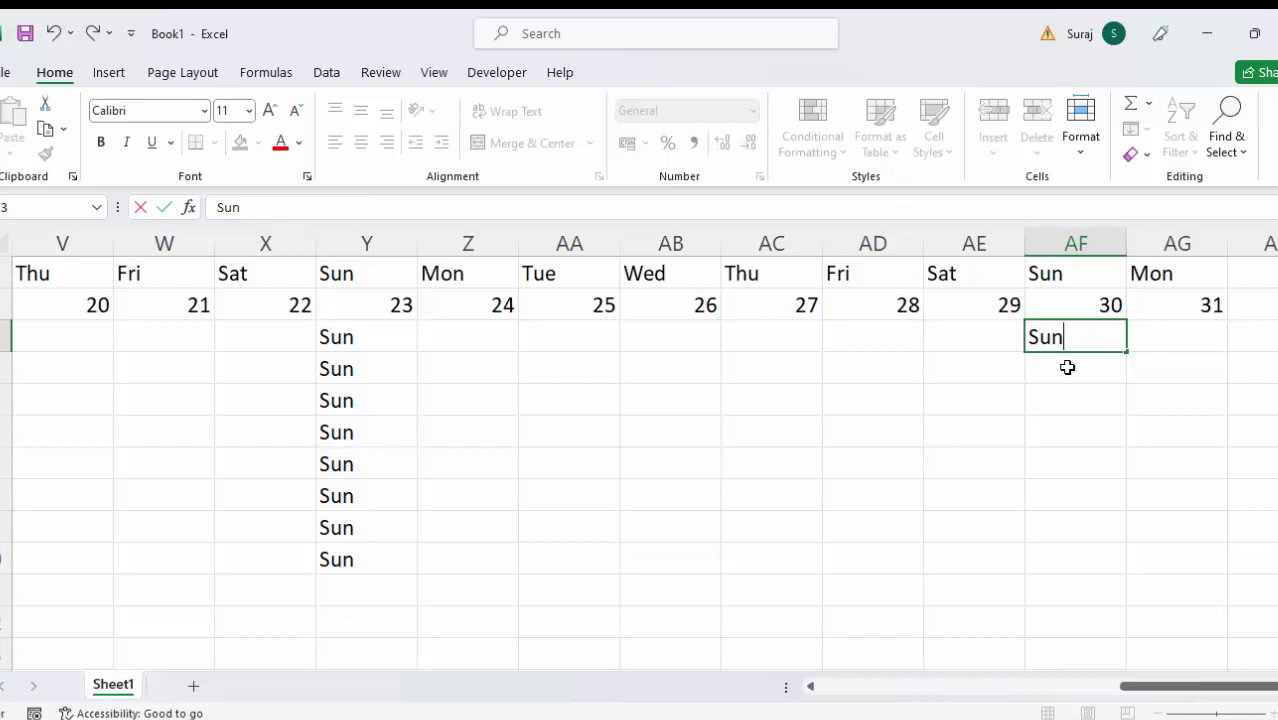
click(1066, 363)
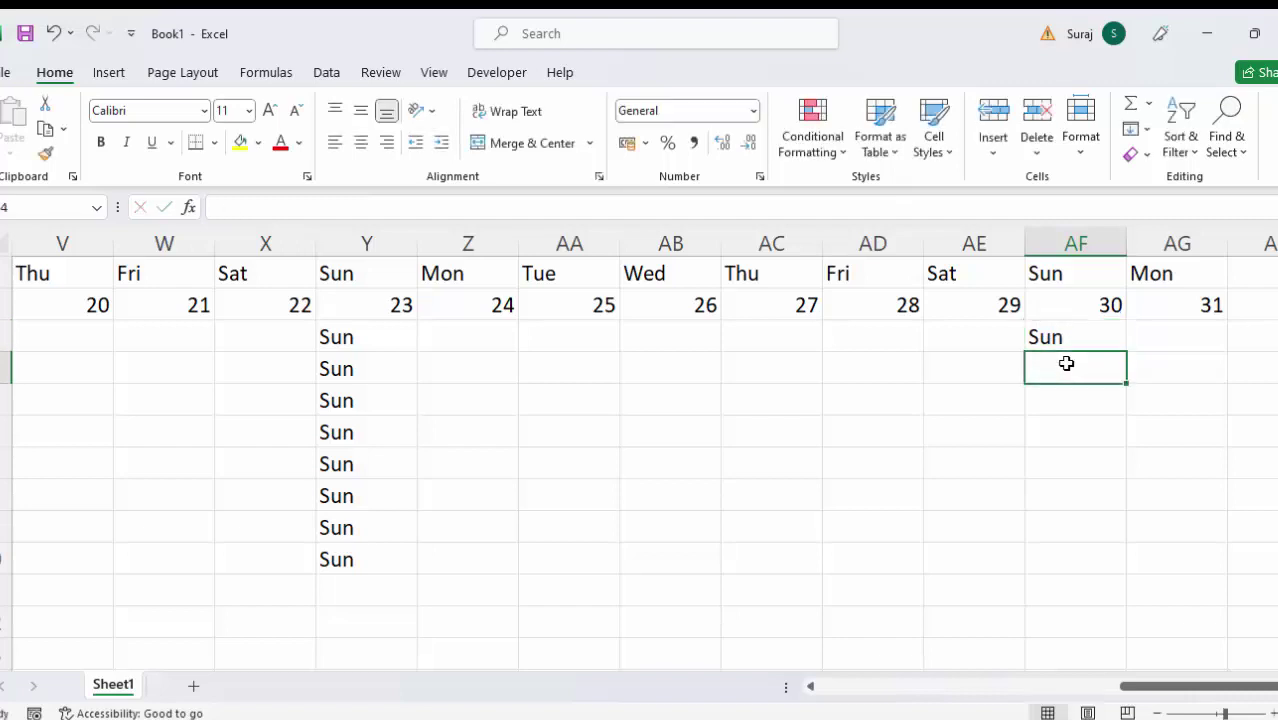
text(Sun)
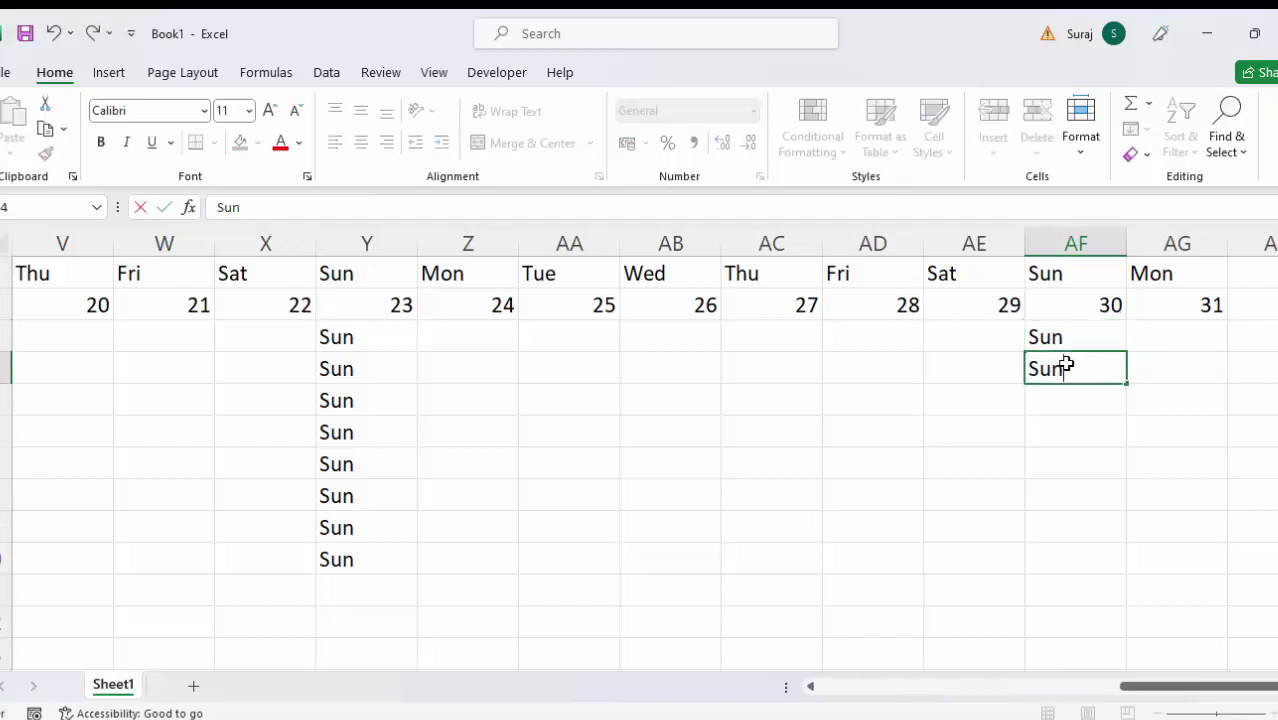
drag(1112, 326, 1133, 580)
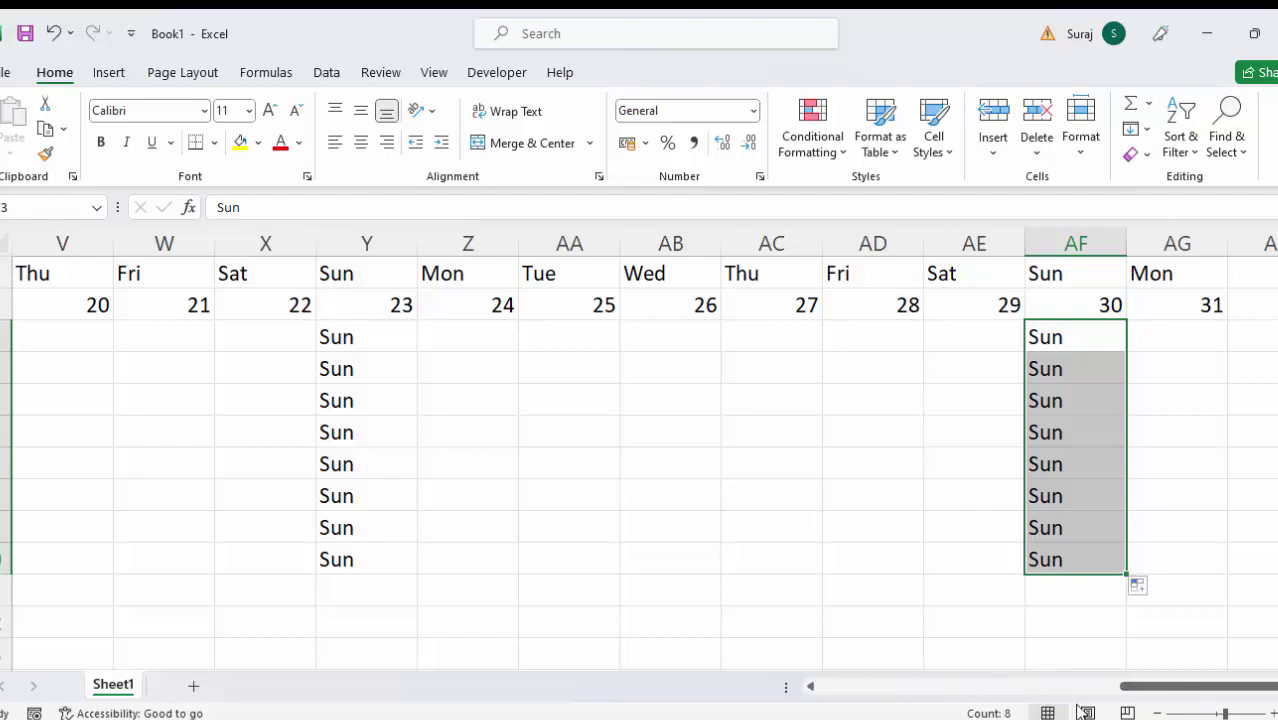
drag(1205, 689, 950, 689)
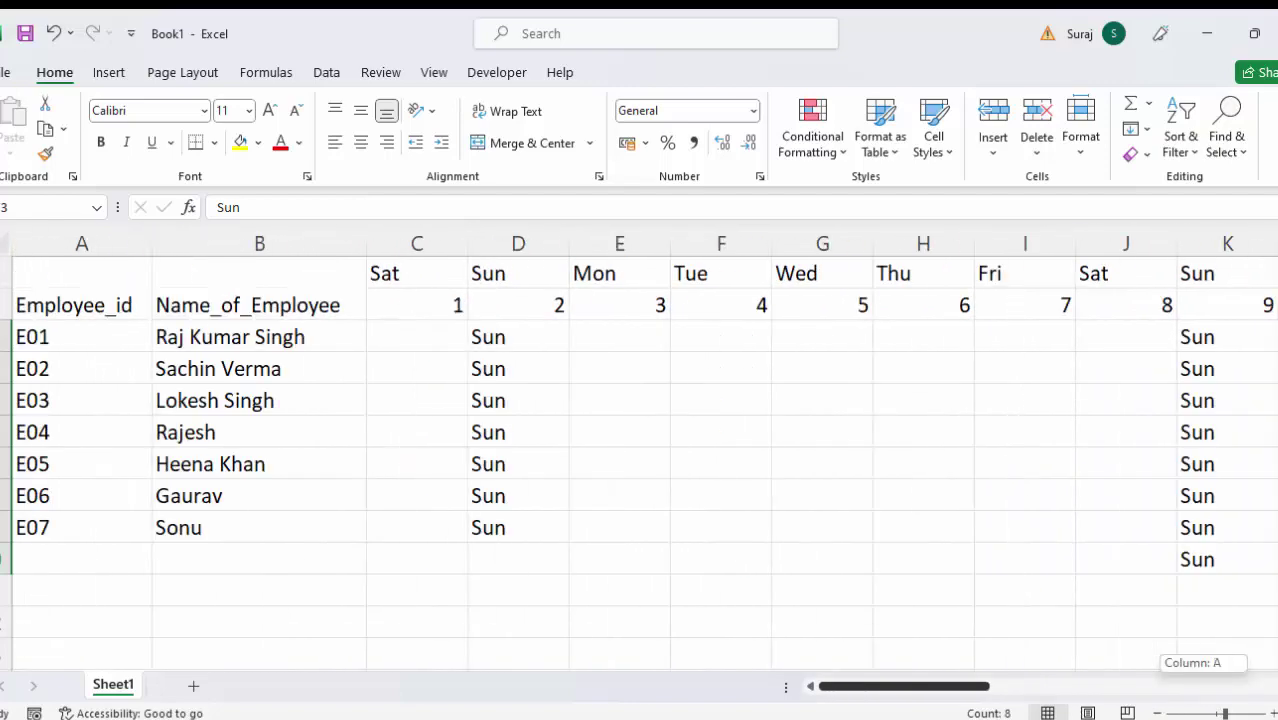
Apply Center and Middle Align to the merged Employee_id and Name_of_Employee headers.
click(78, 295)
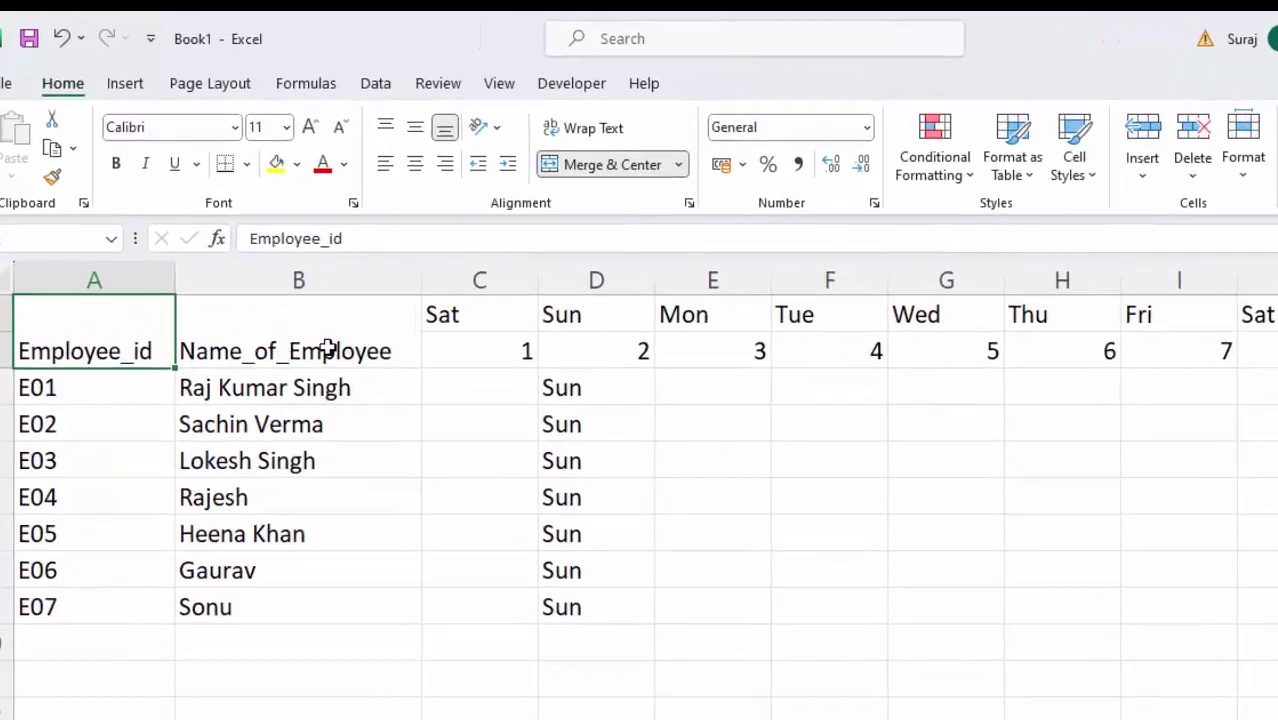
mouse_move(98, 312)
mouse_down()
mouse_move(245, 316)
mouse_move(295, 347)
mouse_up()
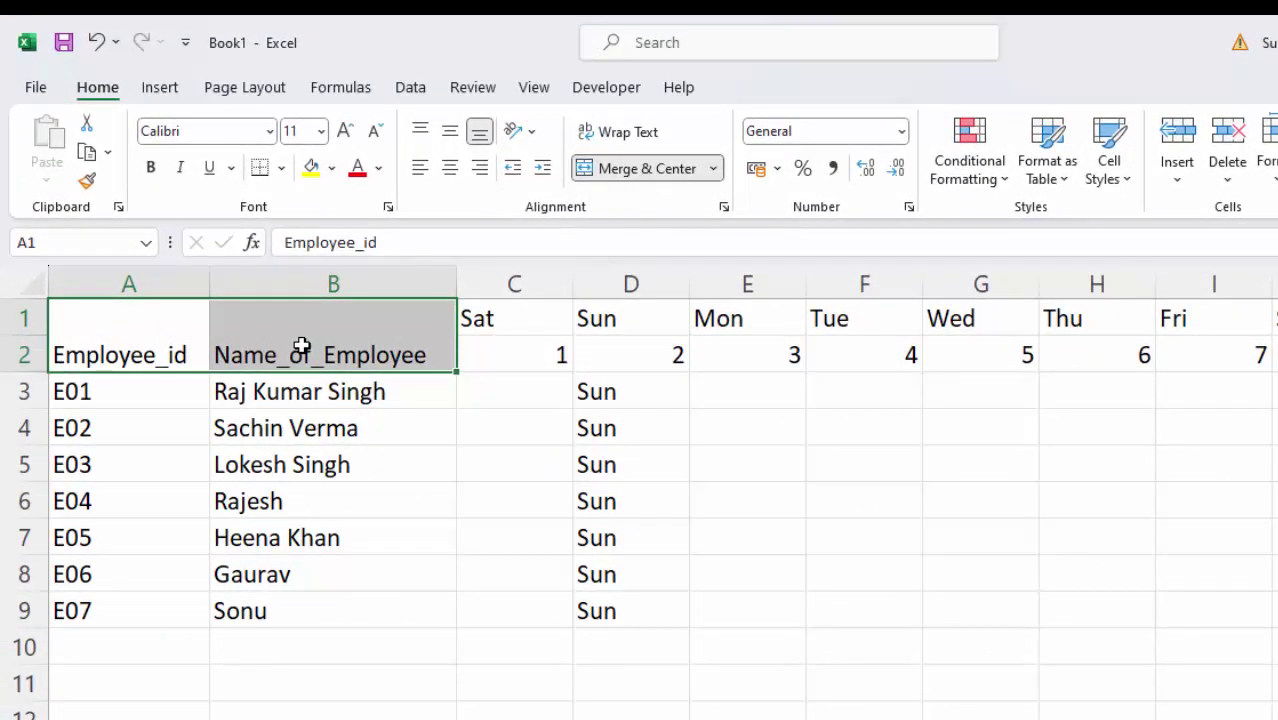
click(450, 168)
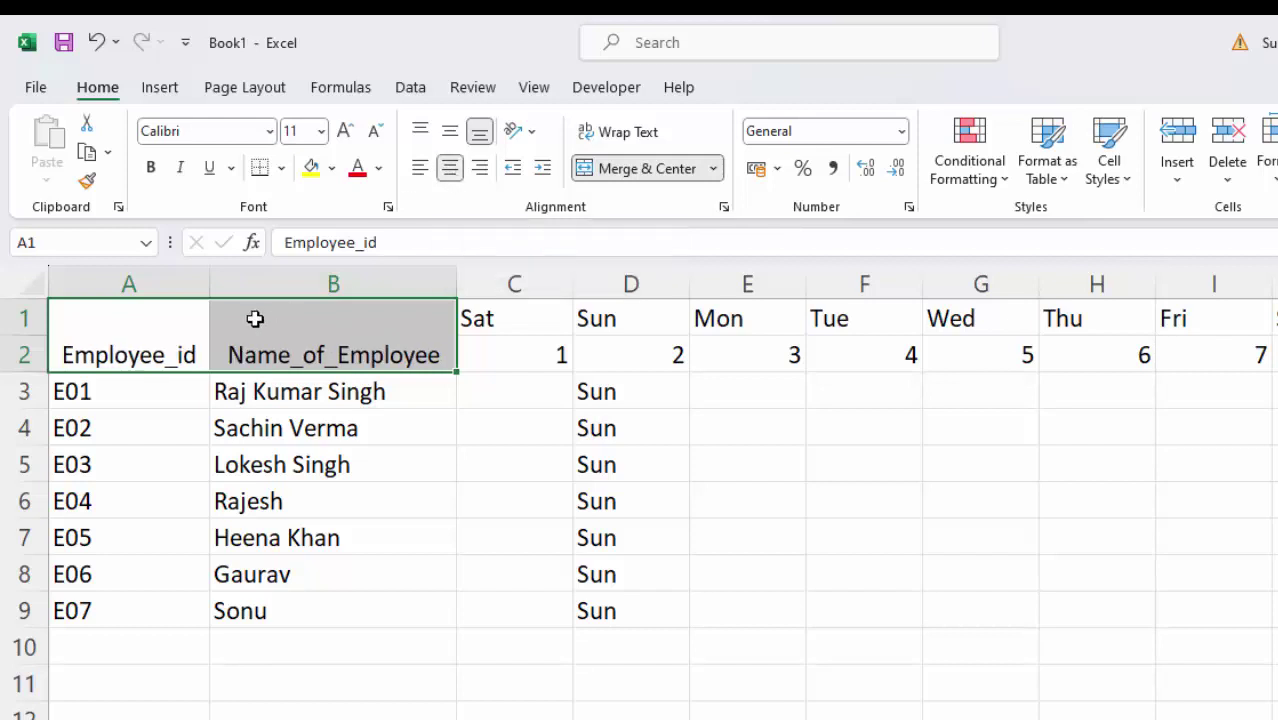
click(451, 135)
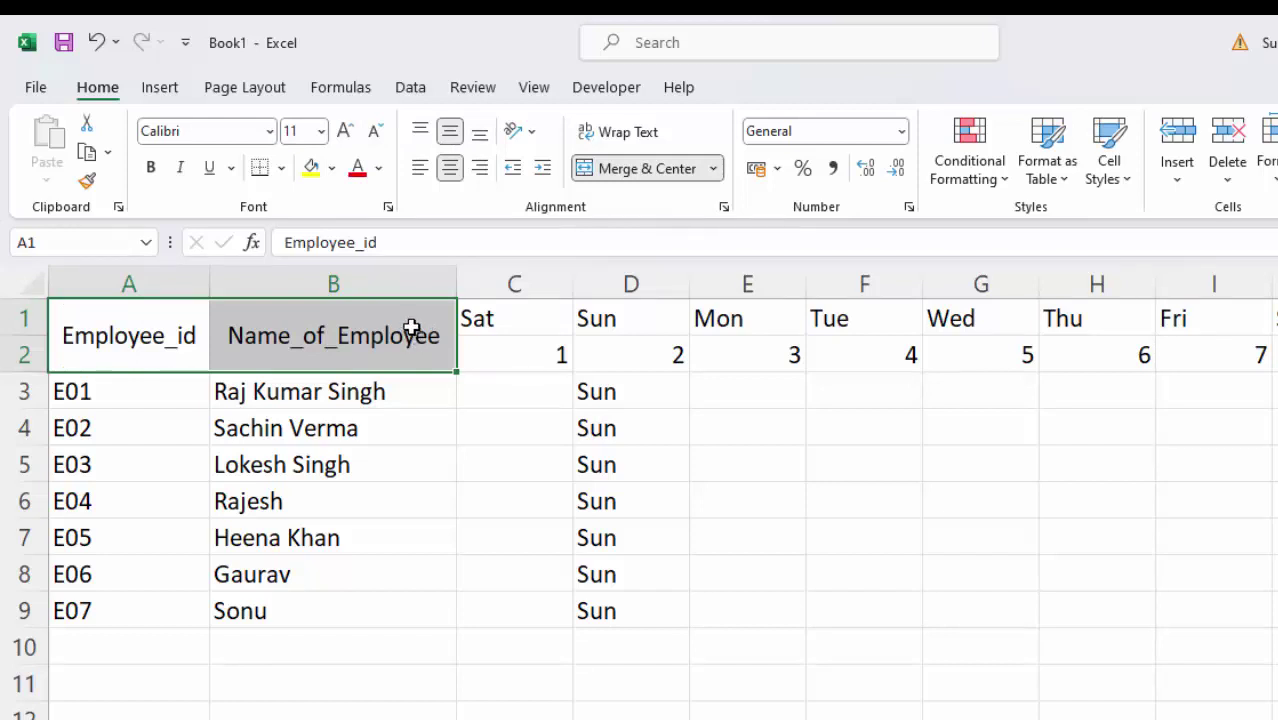
drag(110, 337, 1272, 612)
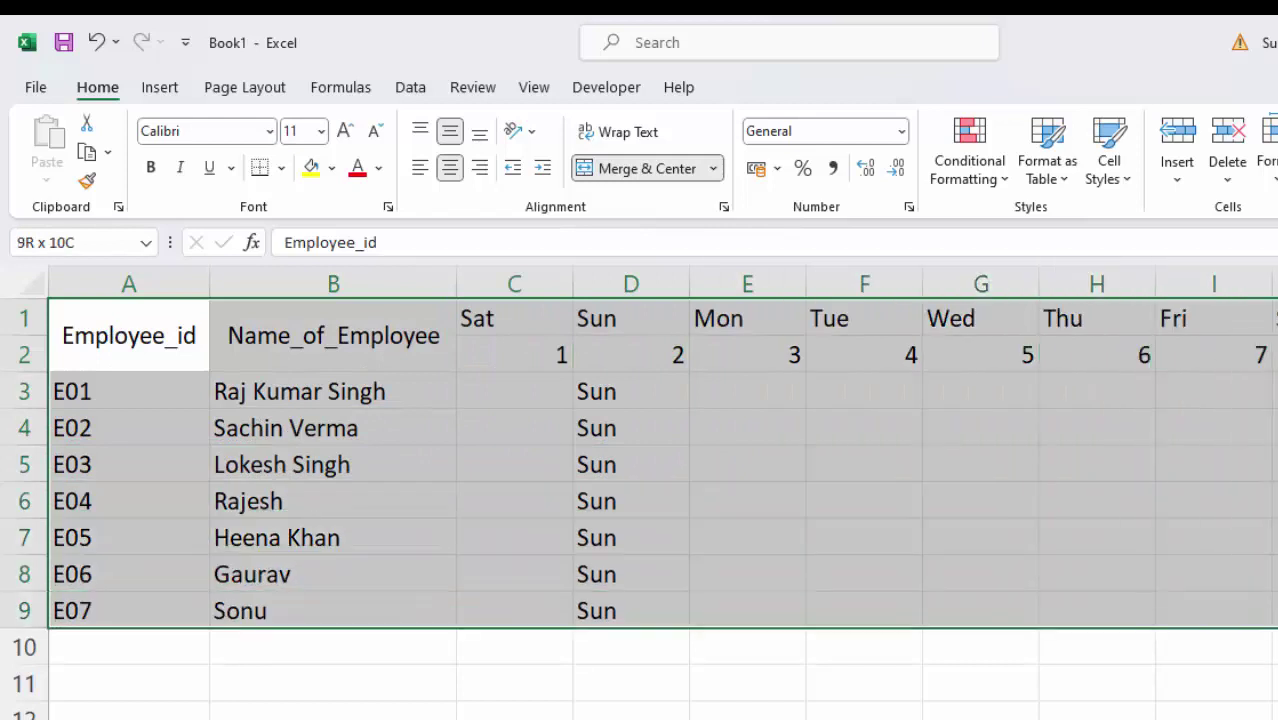
drag(1272, 612, 1272, 648)
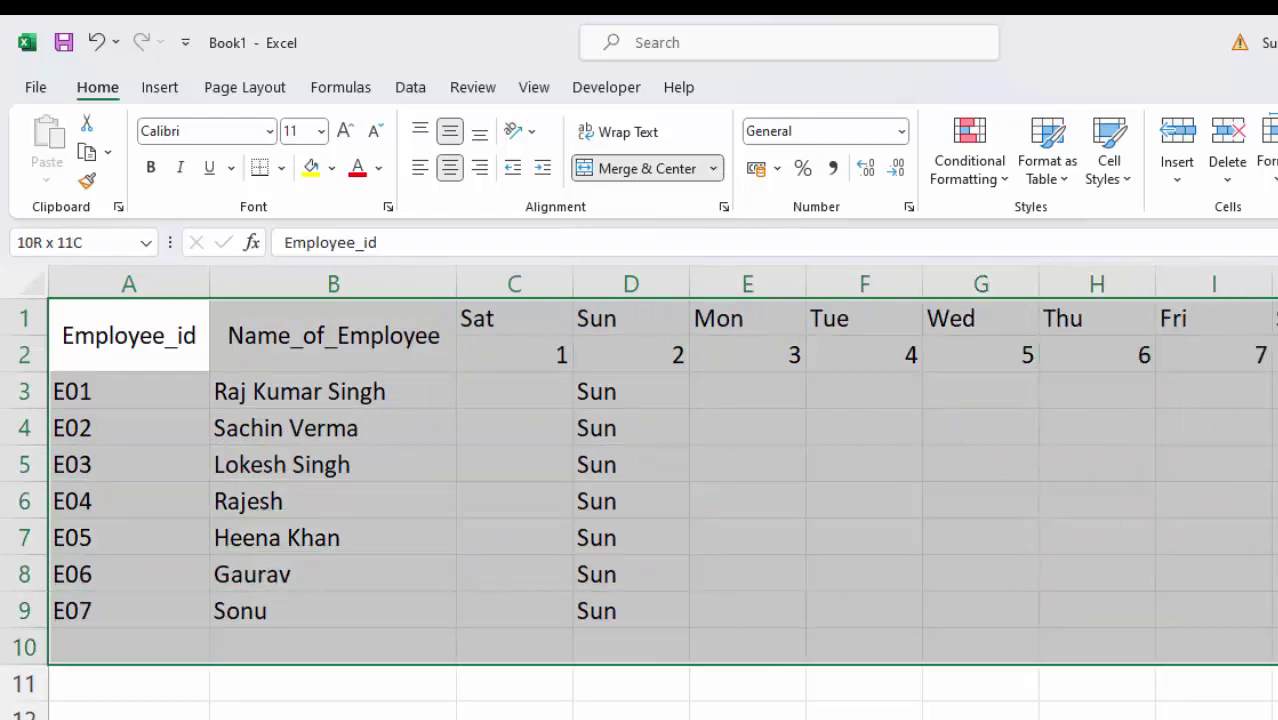
Mark the employees P under day 1, removing a stray character along the way.
click(516, 396)
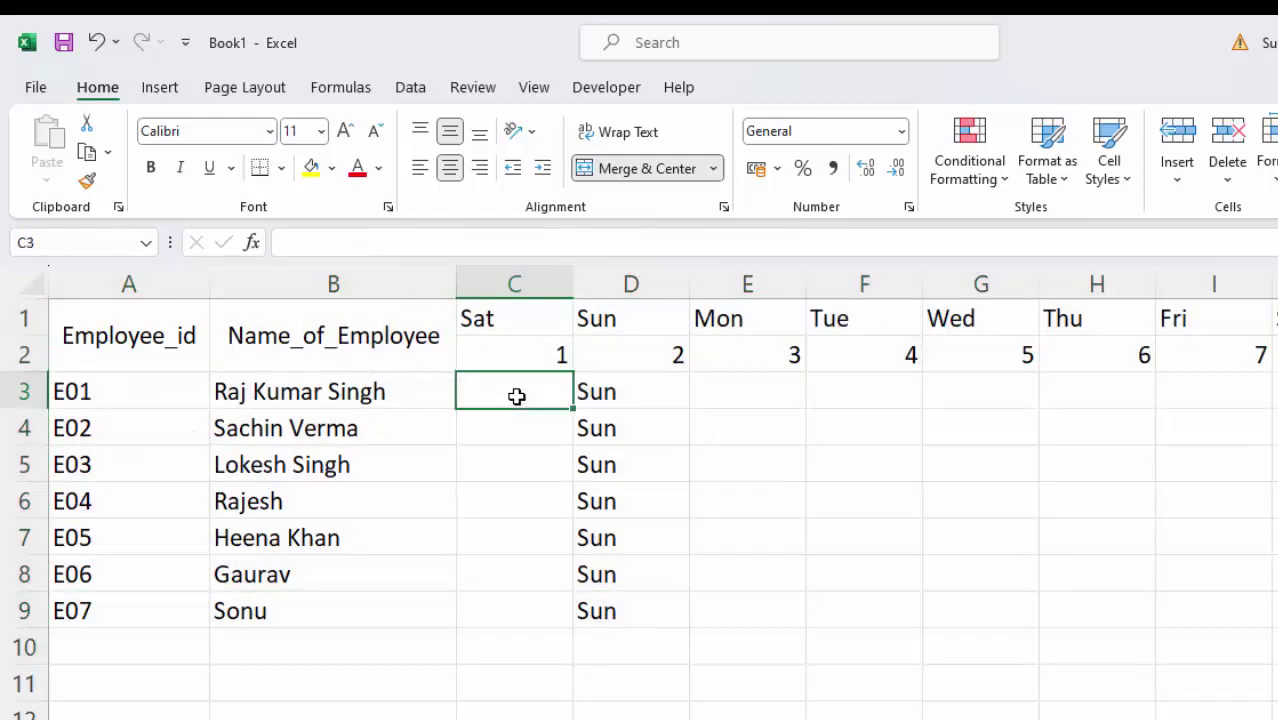
text(P)
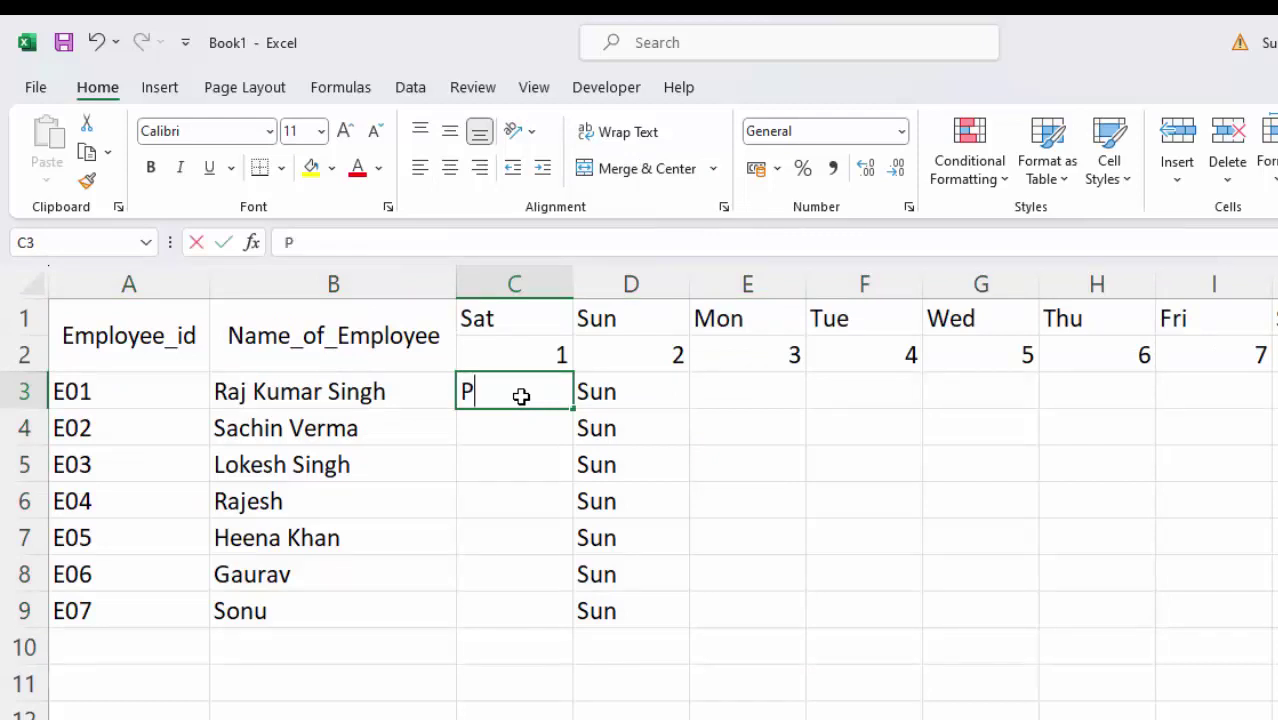
key(Return)
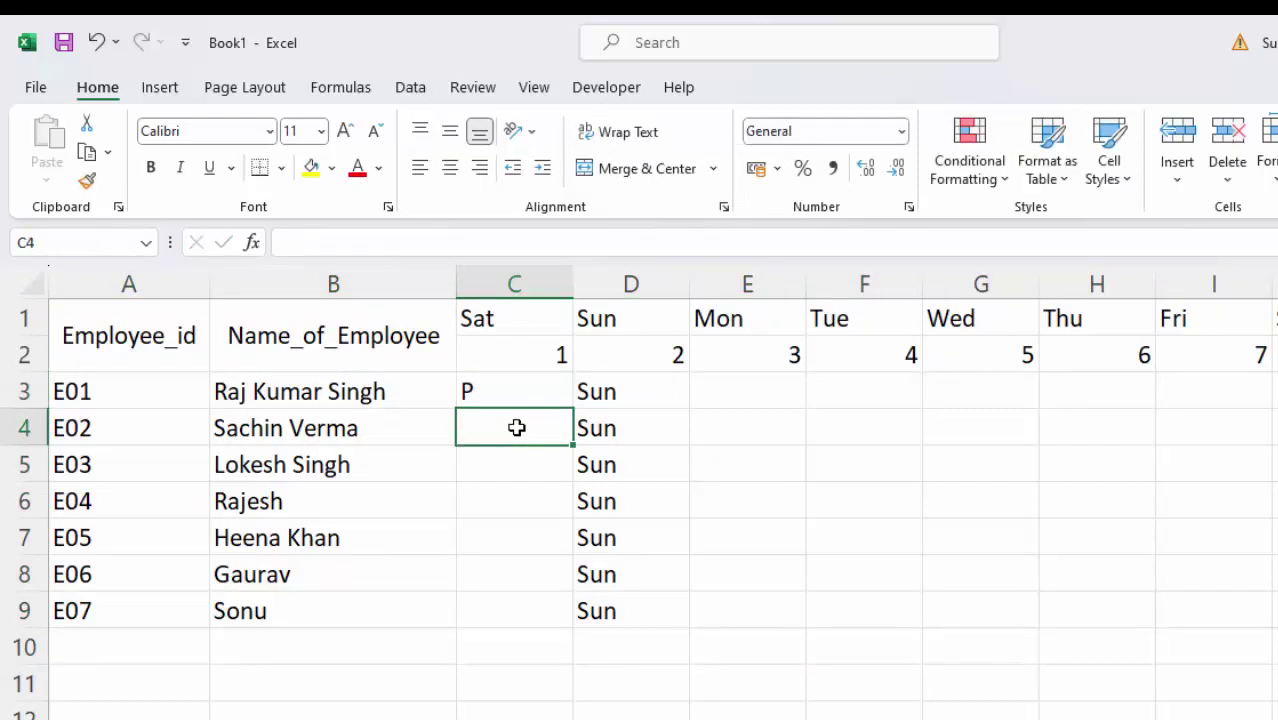
text({)
key(BackSpace)
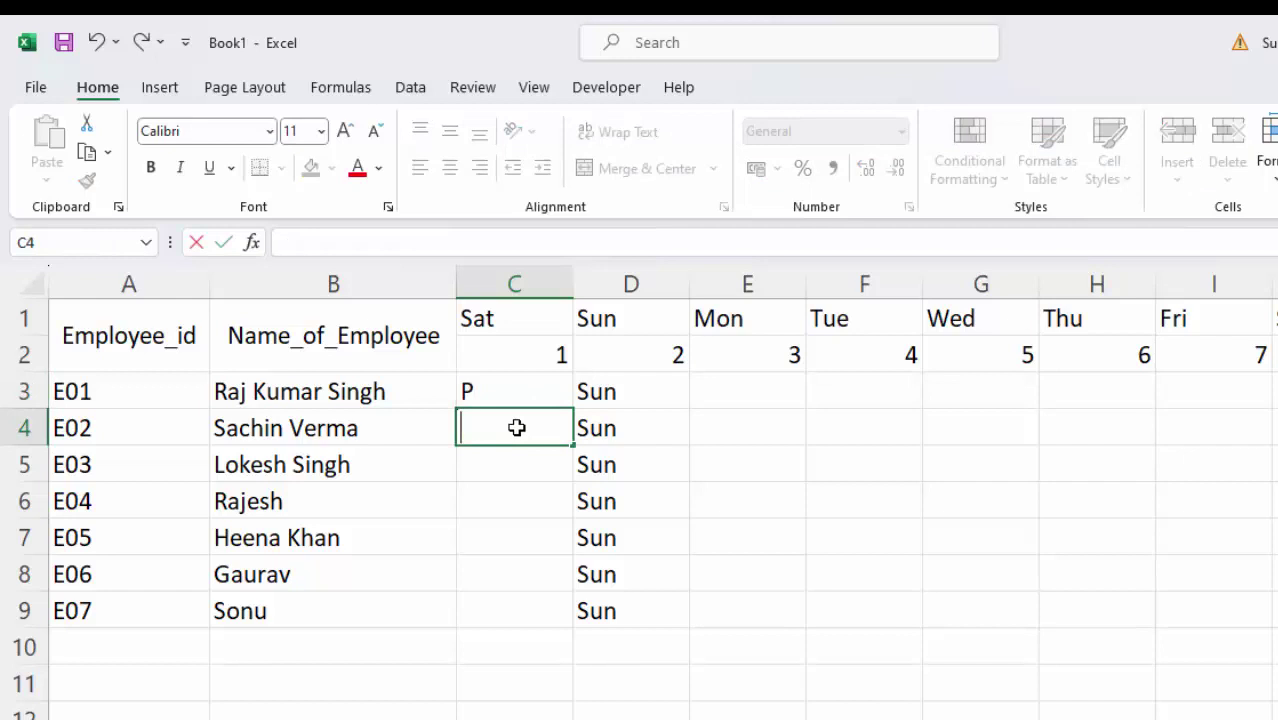
click(516, 460)
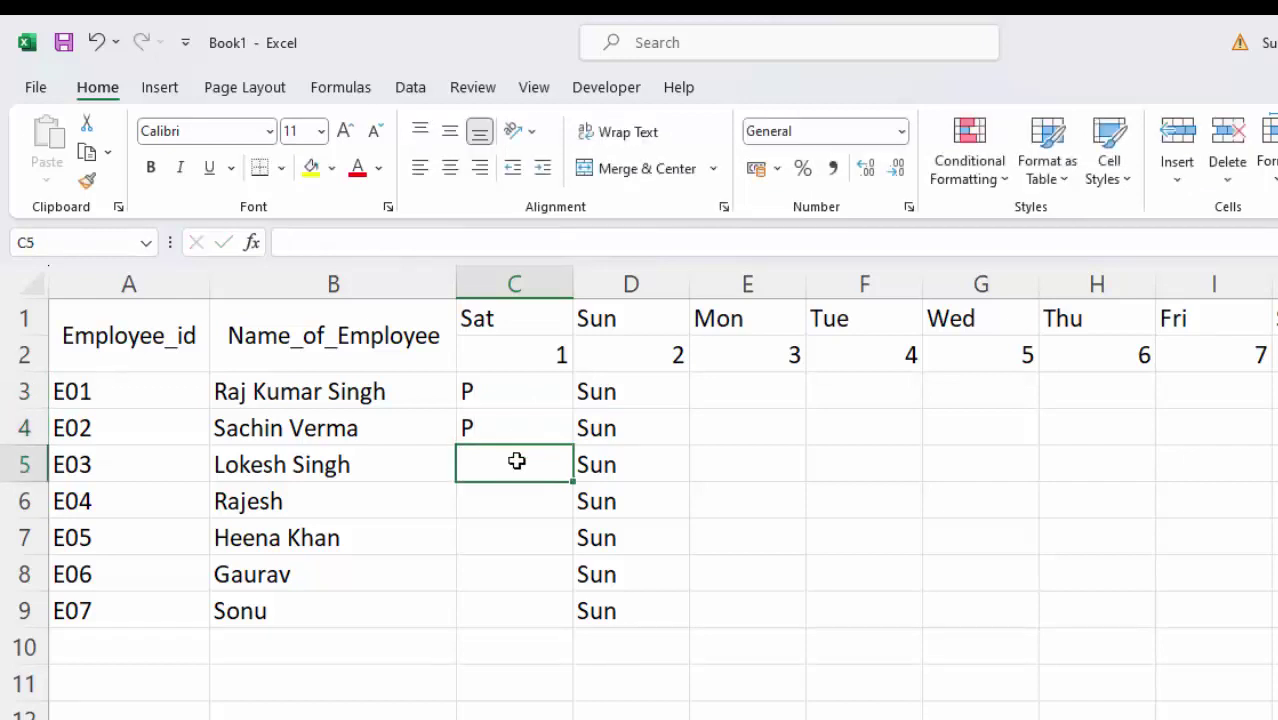
text(P)
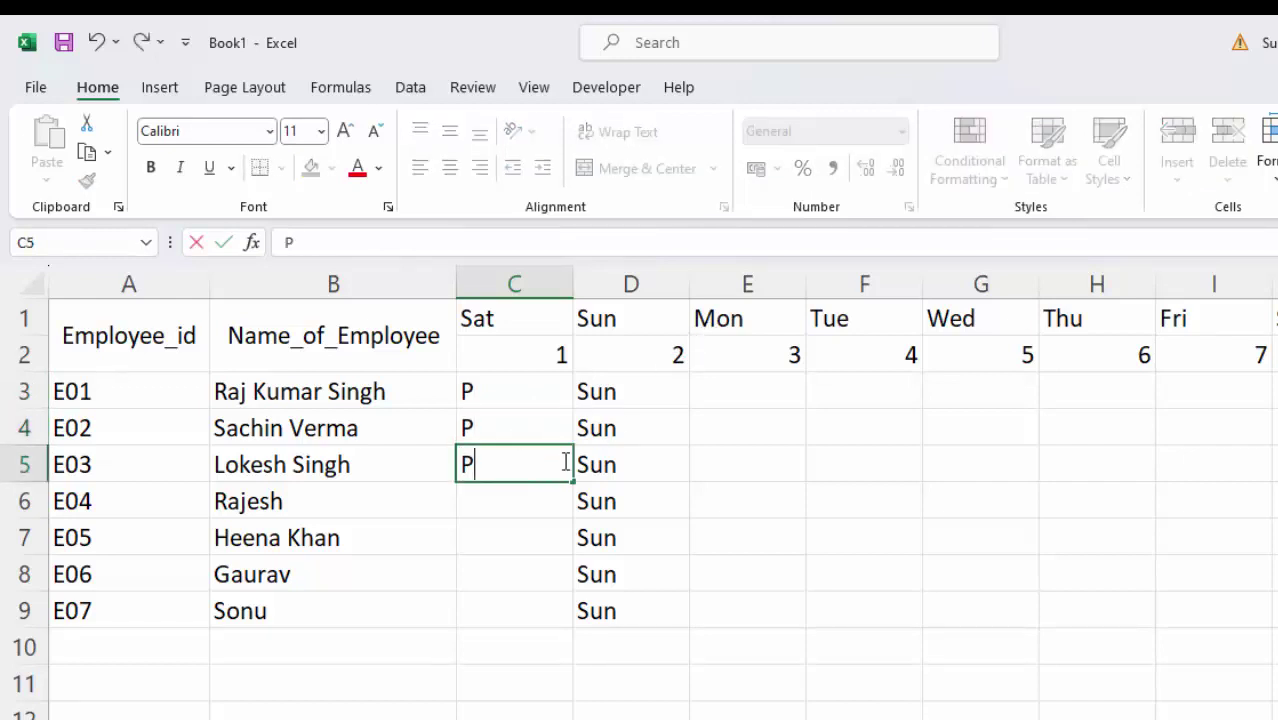
click(535, 494)
text(P)
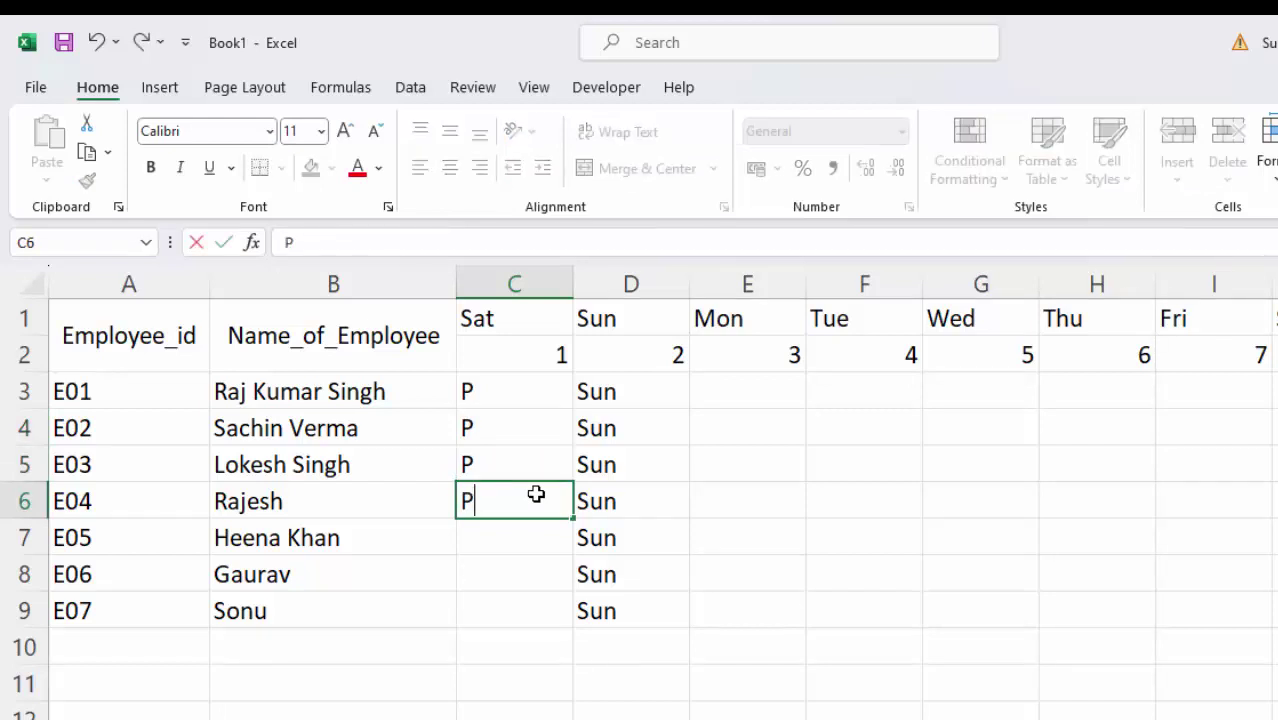
click(539, 543)
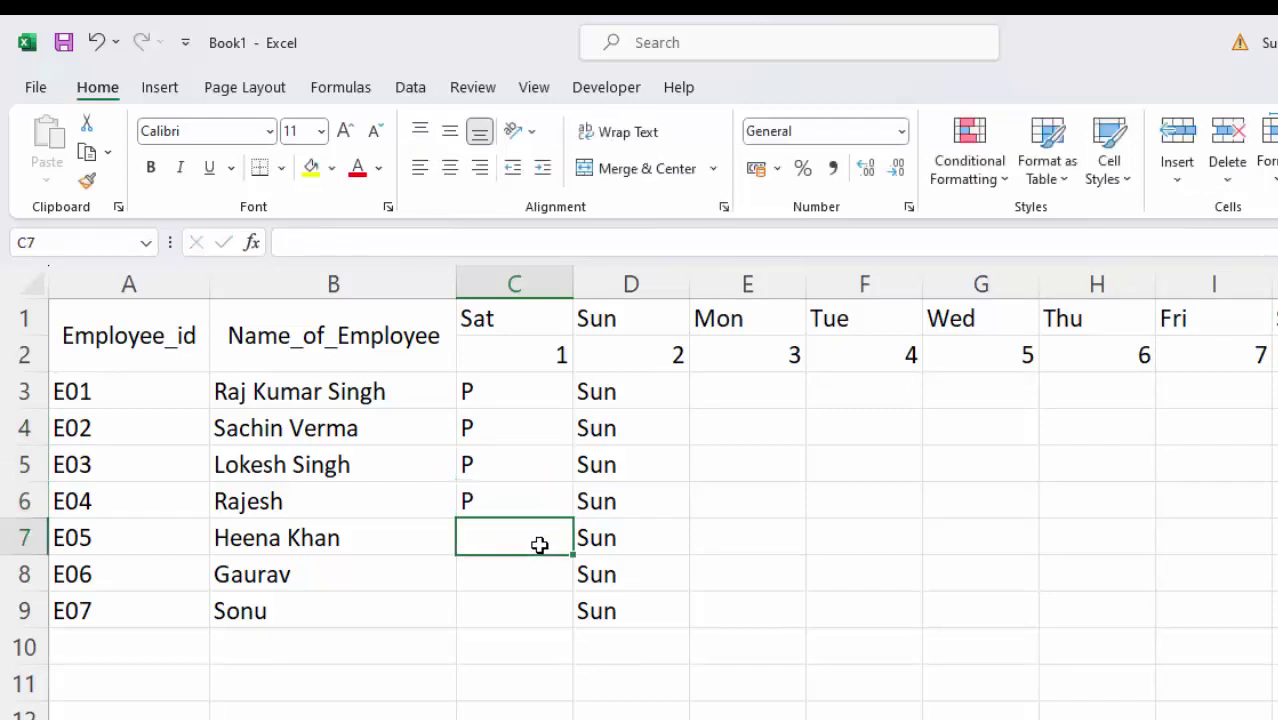
text(P)
click(496, 576)
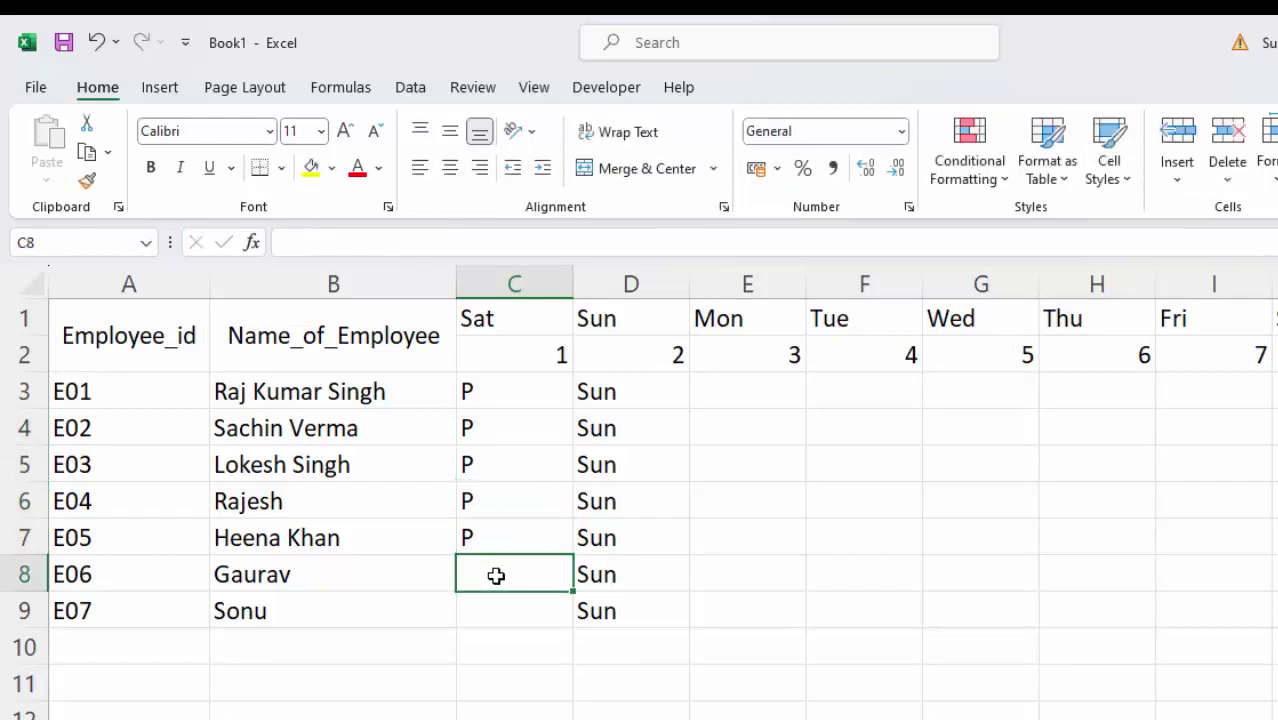
text(P)
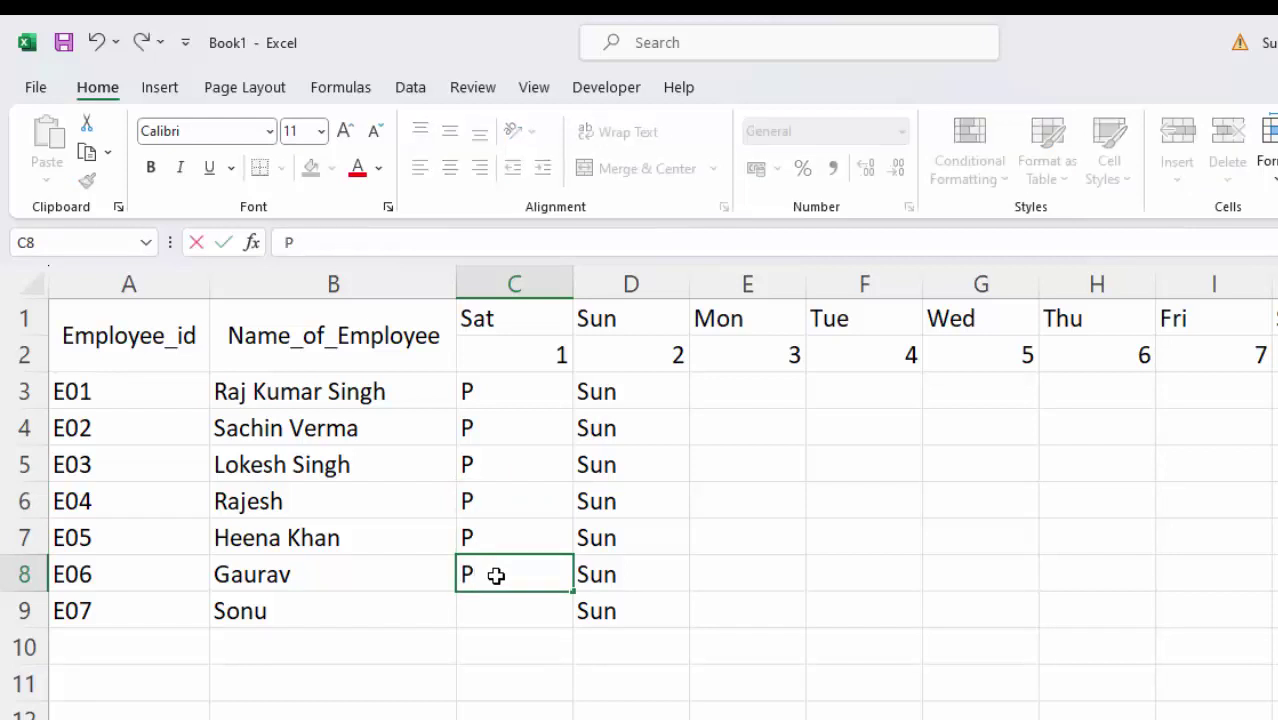
click(510, 615)
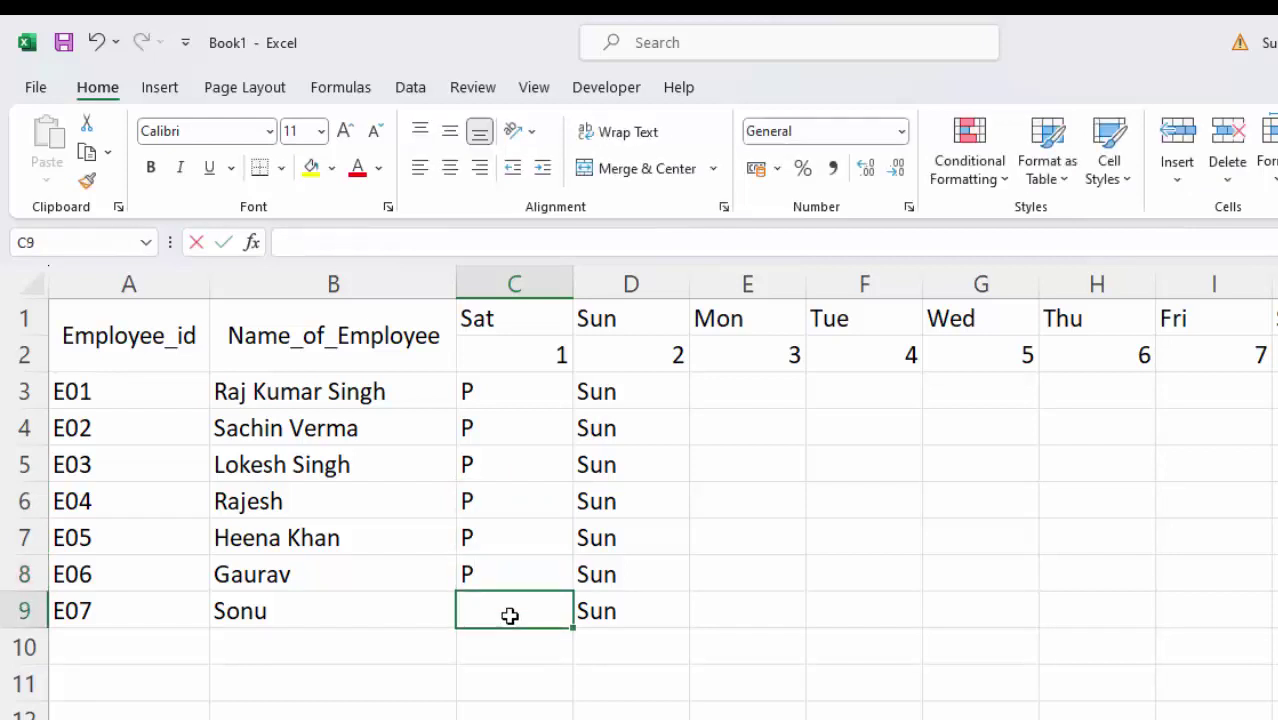
text(P)
Mark all seven employees P under Mon 3.
click(760, 390)
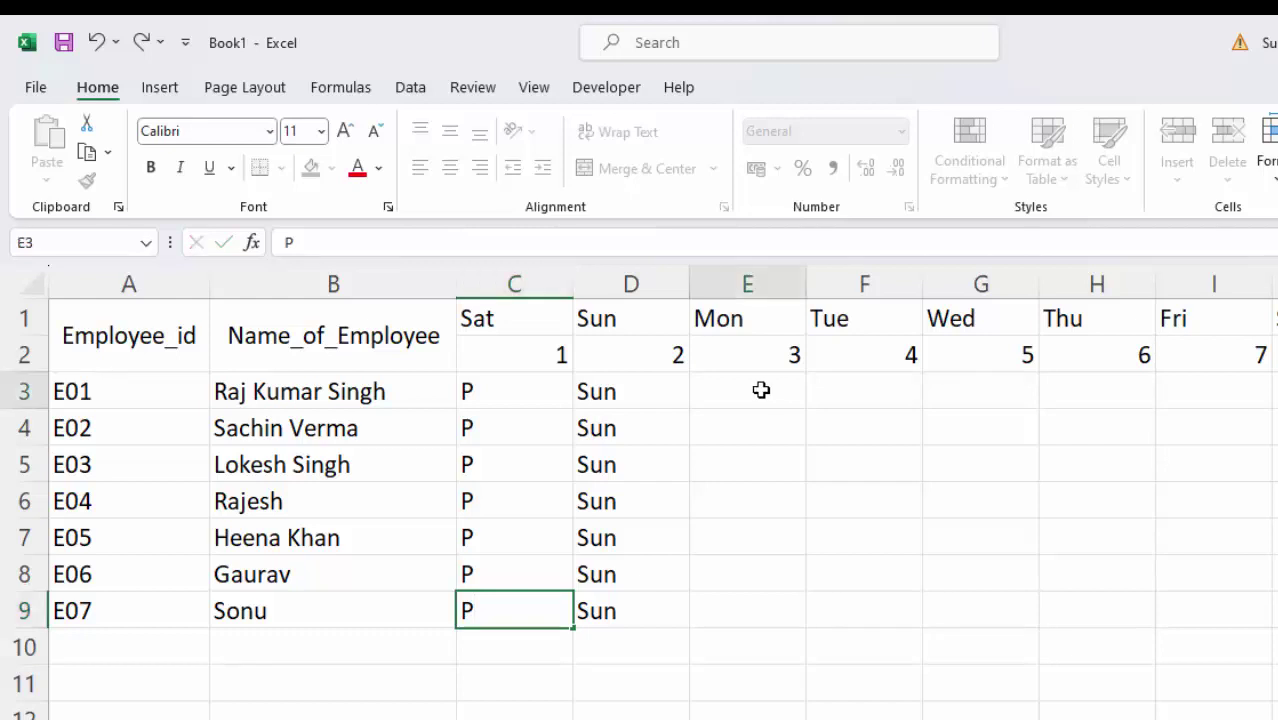
text(P)
key(Return)
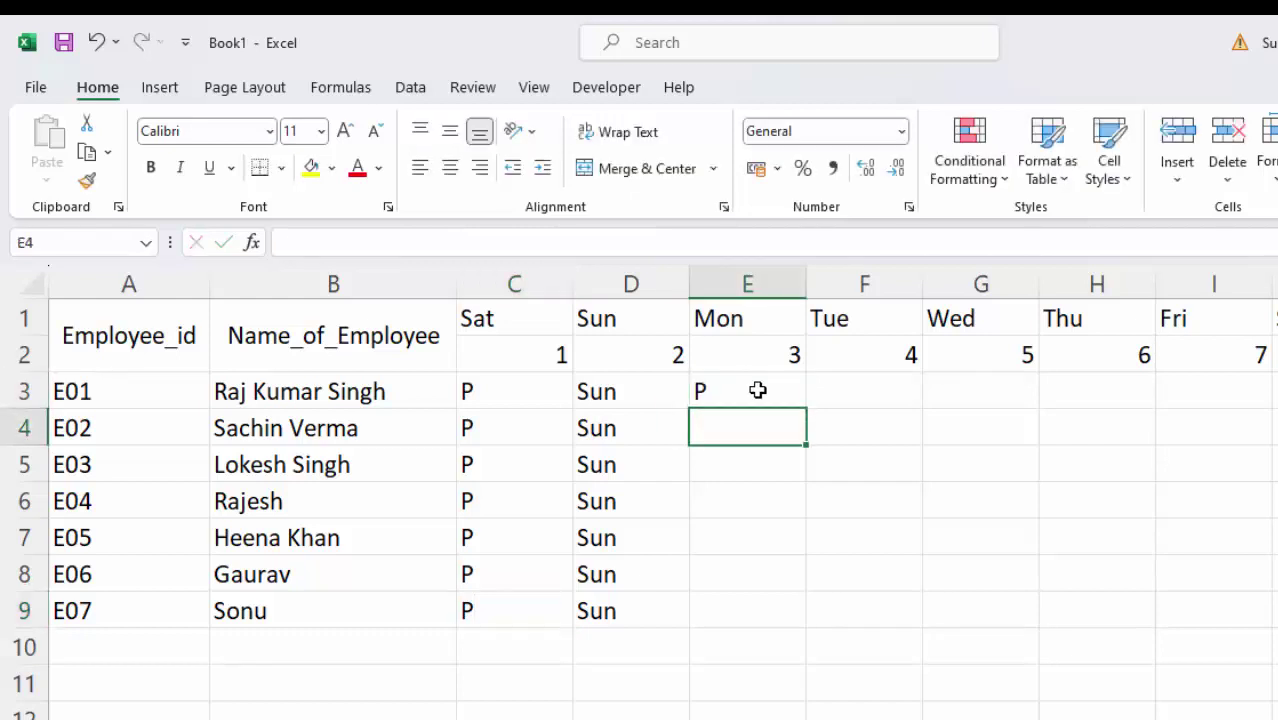
text(P)
key(Return)
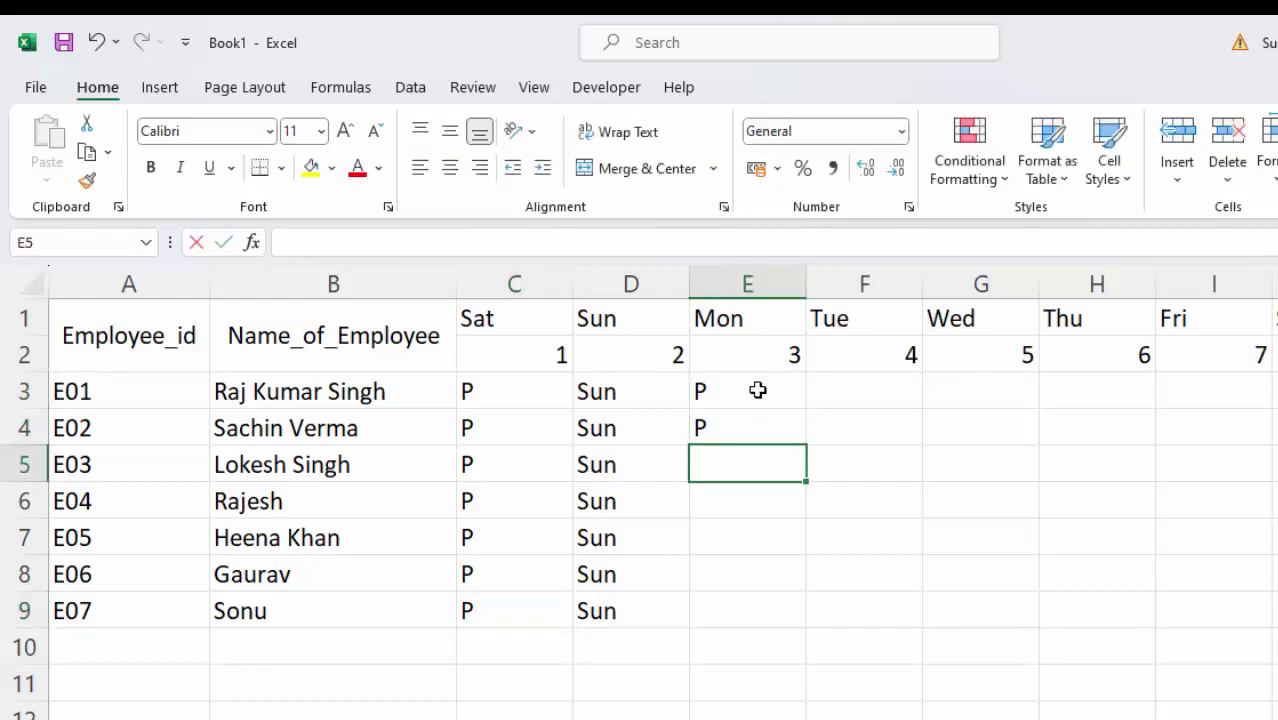
text(P)
key(Return)
text(P)
key(Return)
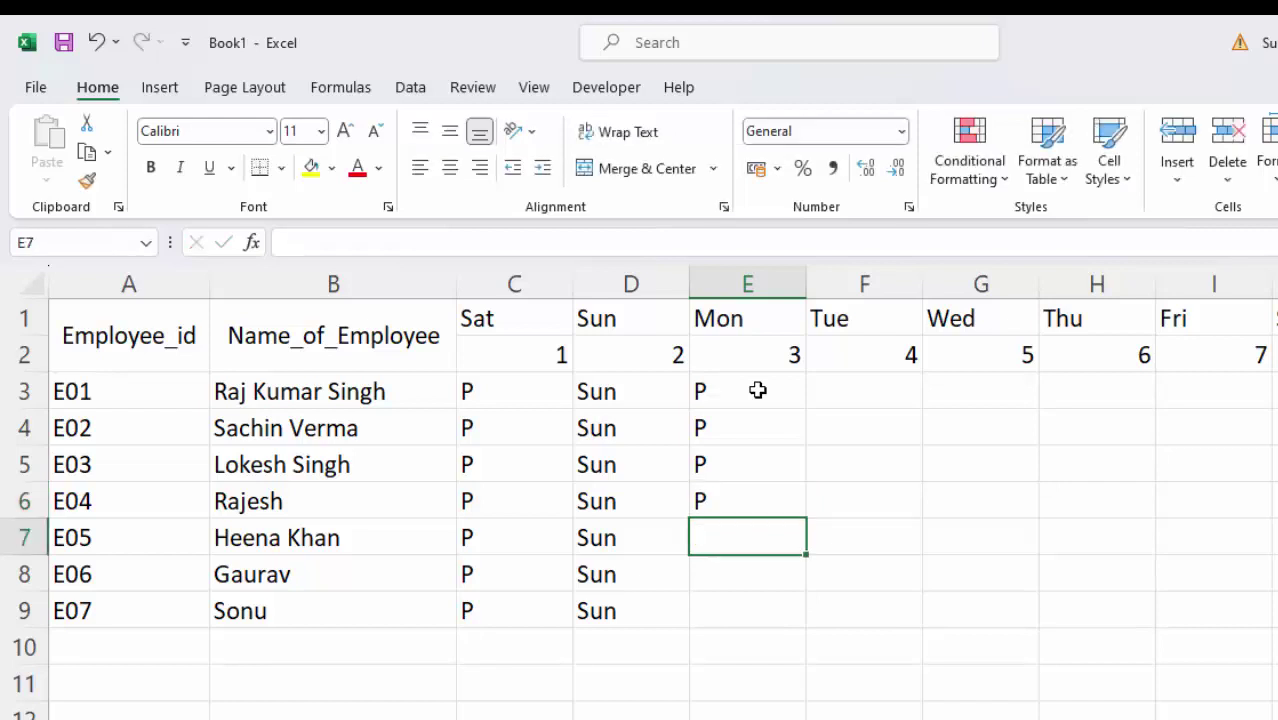
text(P)
key(Return)
text(P)
key(Return)
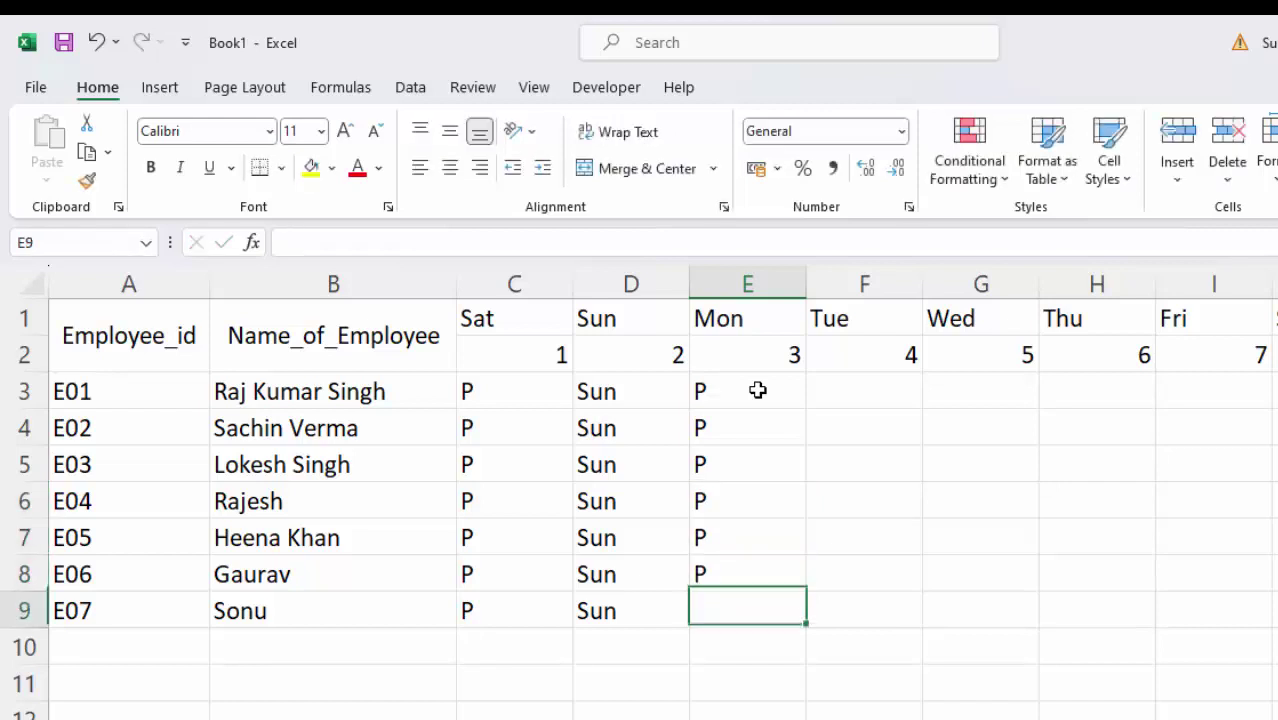
key(Up)
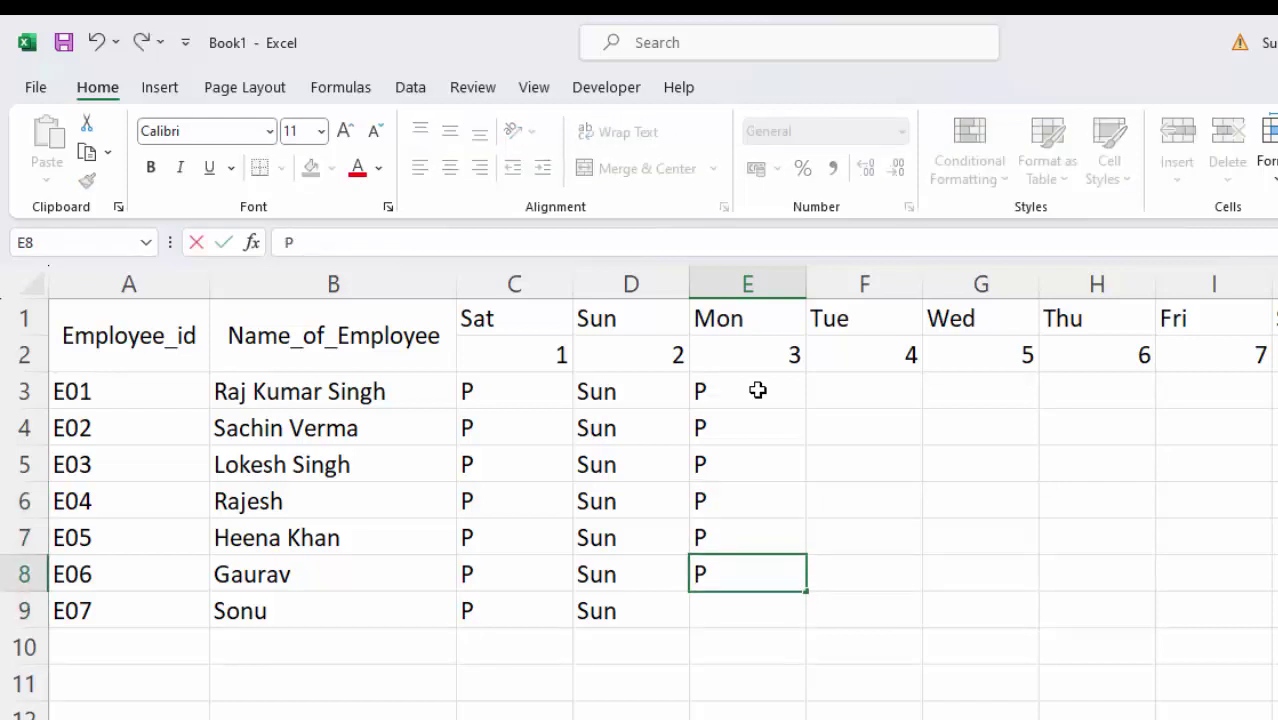
key(Return)
text(P)
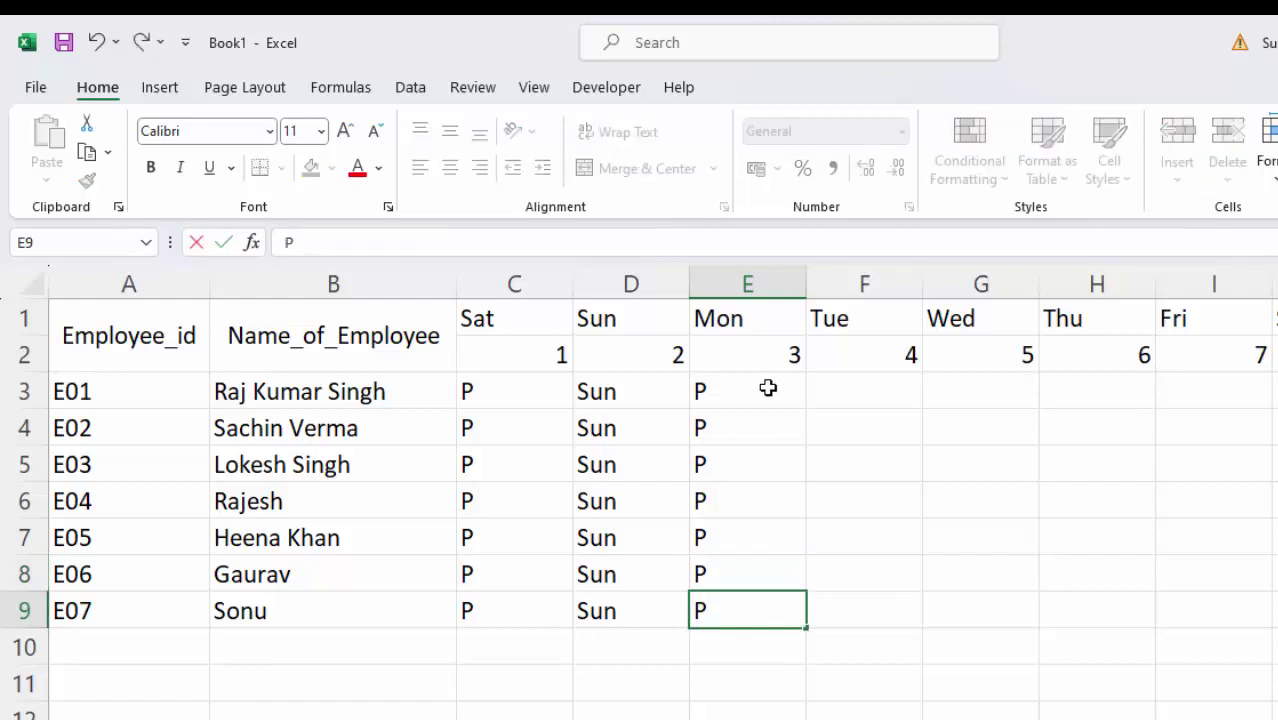
Mark all seven employees P under Tue 4.
click(841, 388)
text(P)
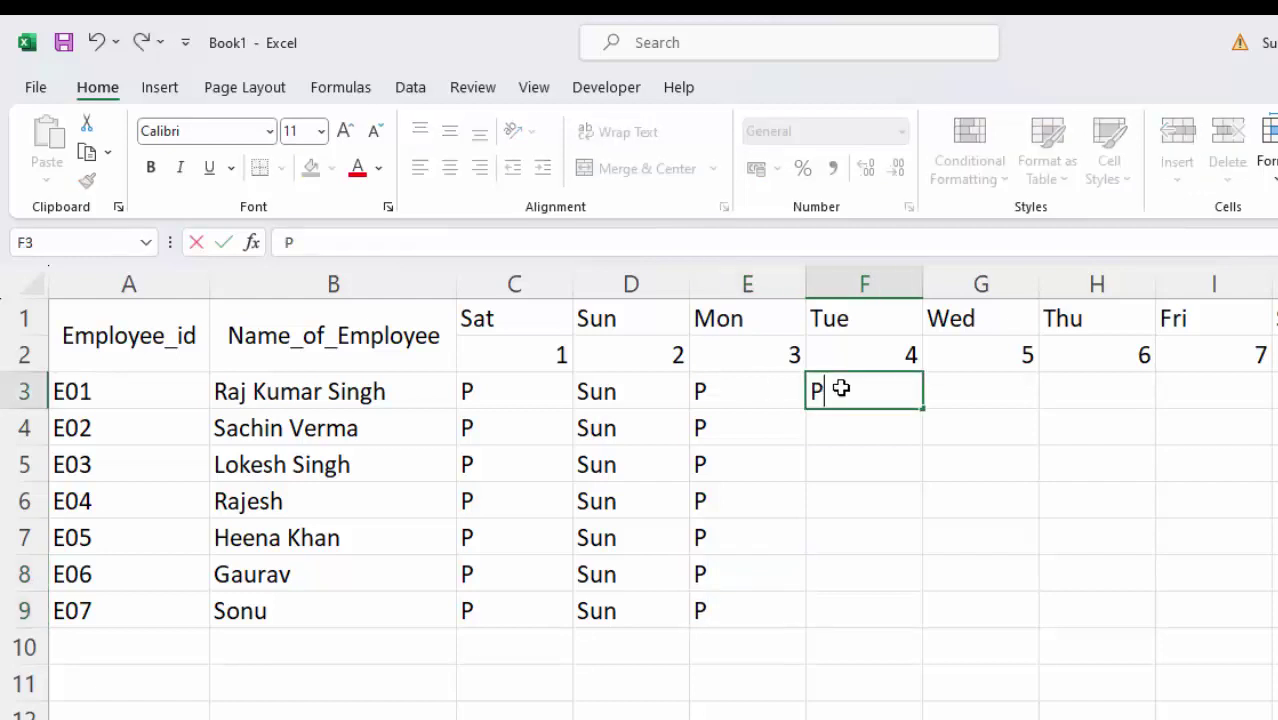
key(Return)
text(P)
key(Return)
text(P)
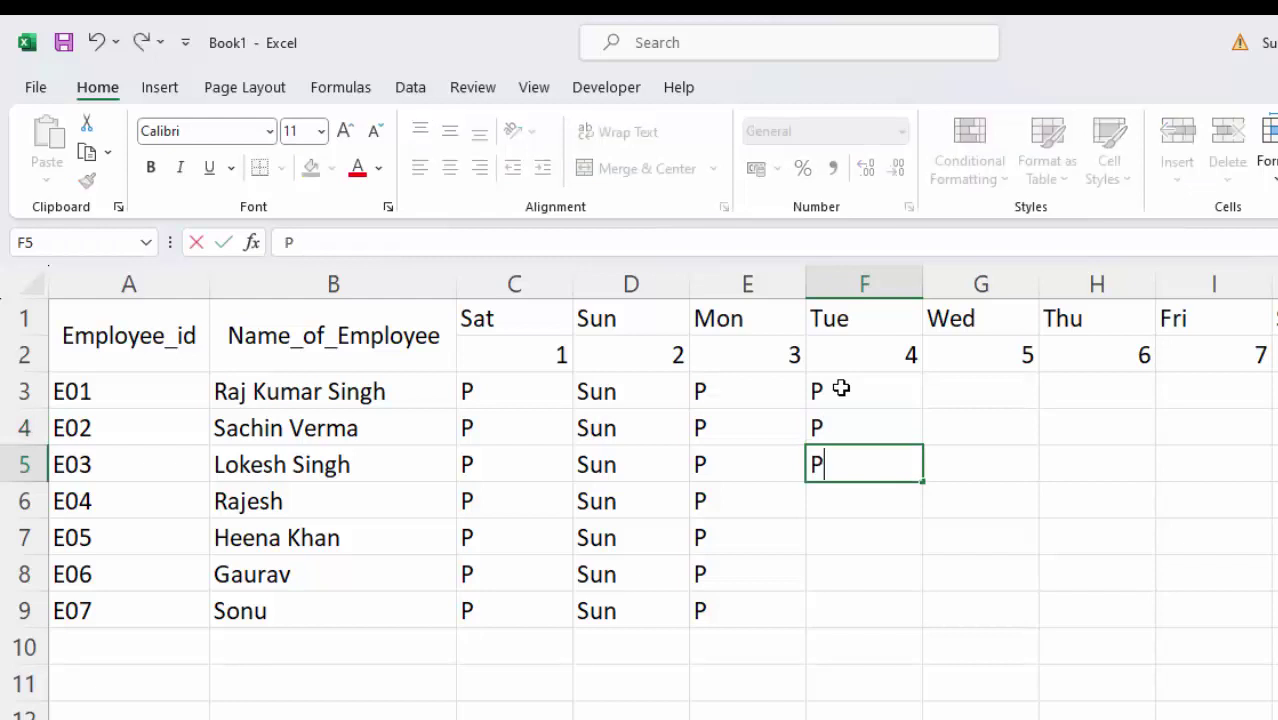
key(Return)
text(P)
key(Return)
text(P)
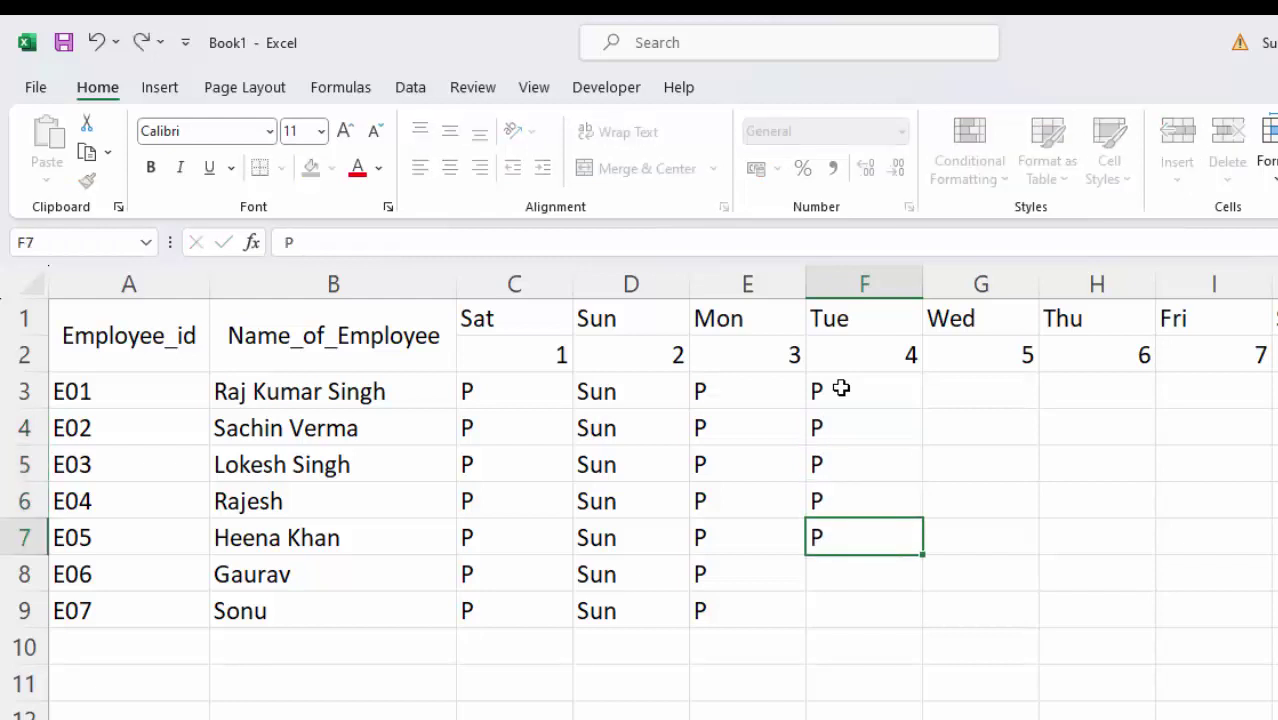
key(Return)
text(P)
key(Return)
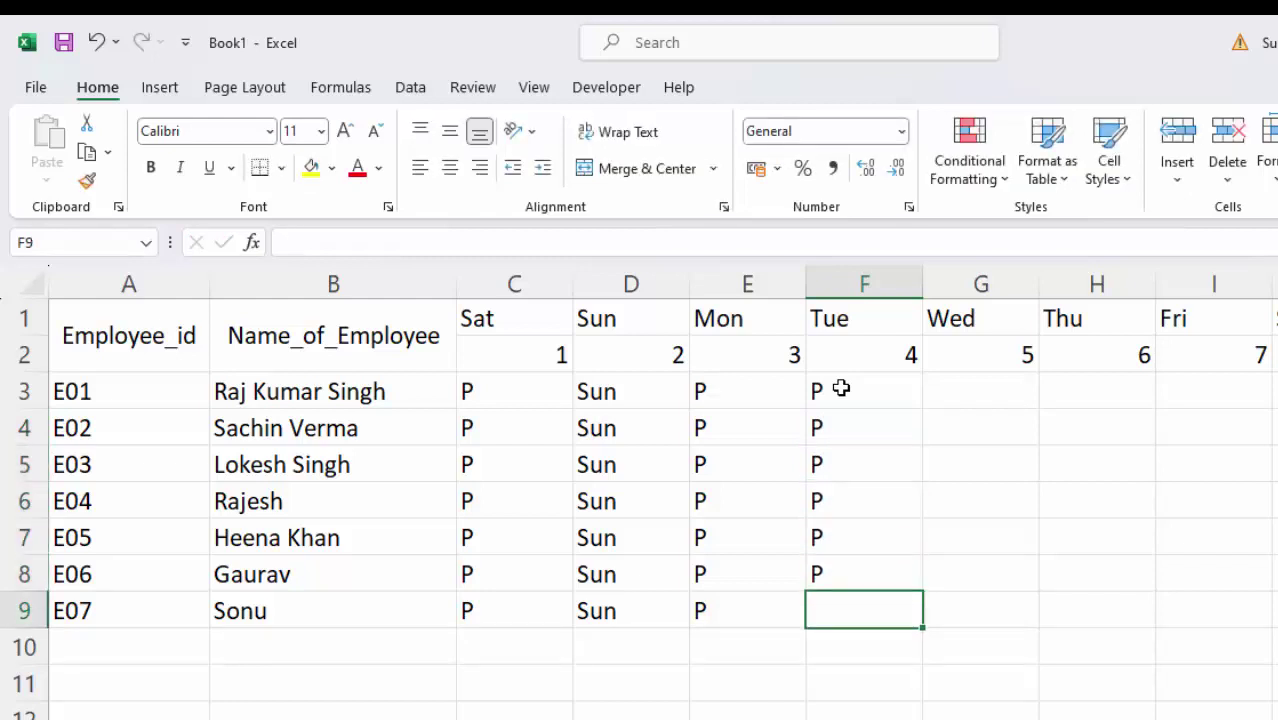
text(P)
Mark E01 absent (A) and the other six employees P under Wed 5.
click(983, 395)
text(A)
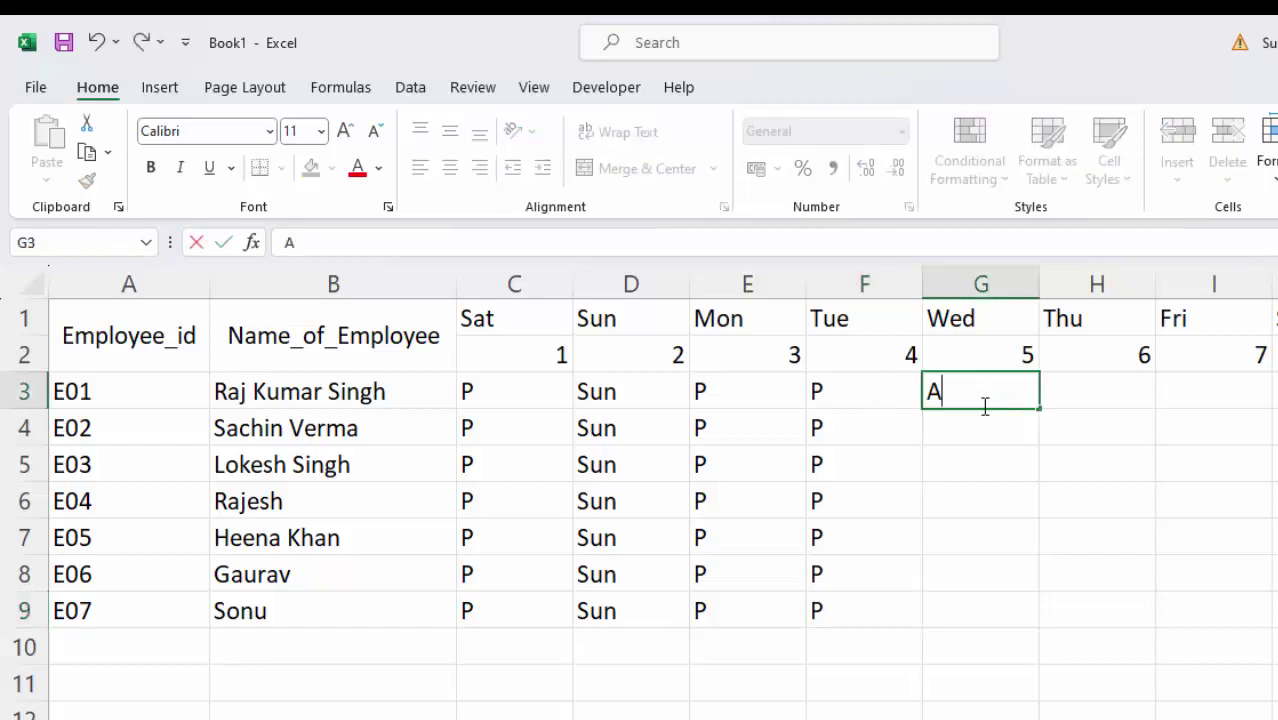
click(987, 422)
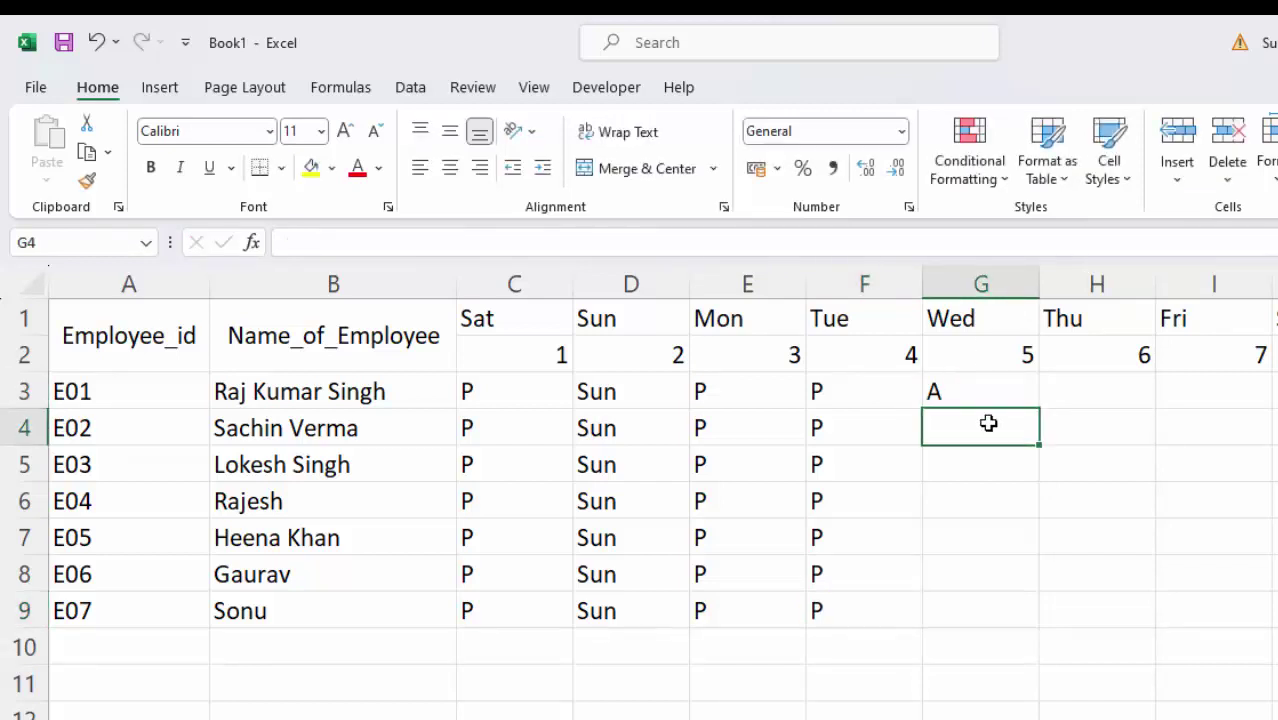
text(P)
key(Return)
text(P)
key(Return)
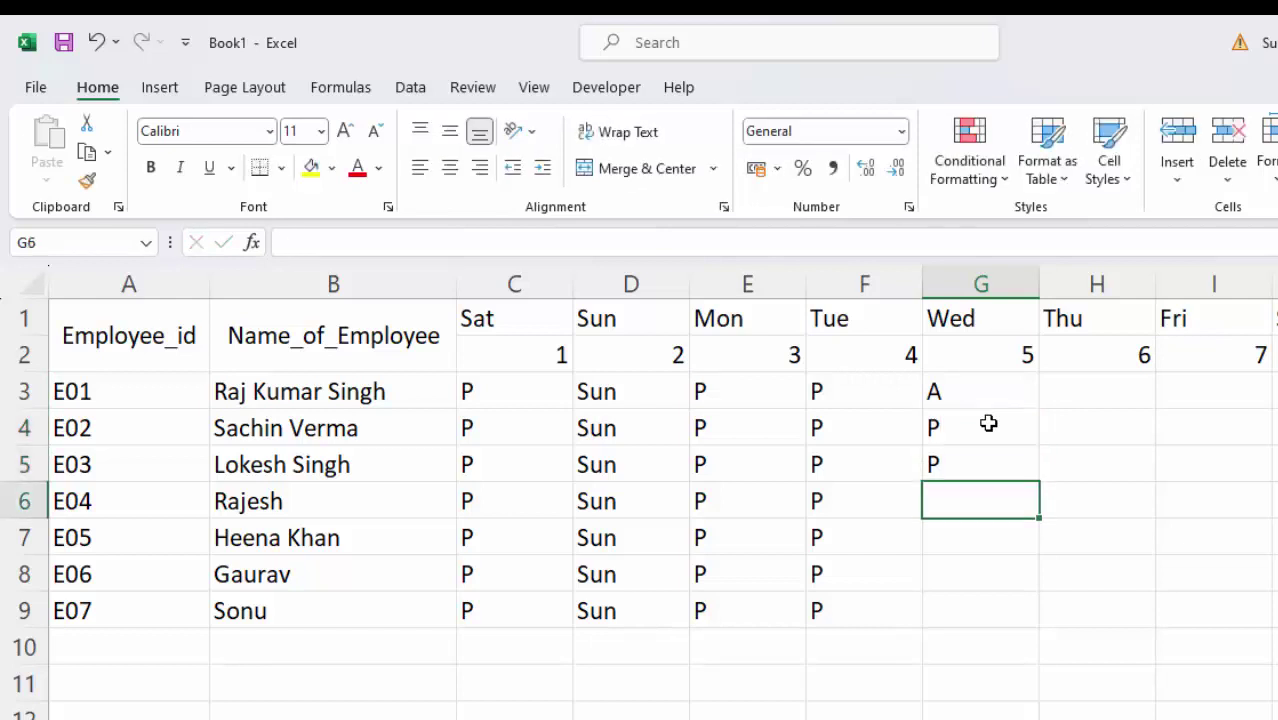
text(P)
key(Return)
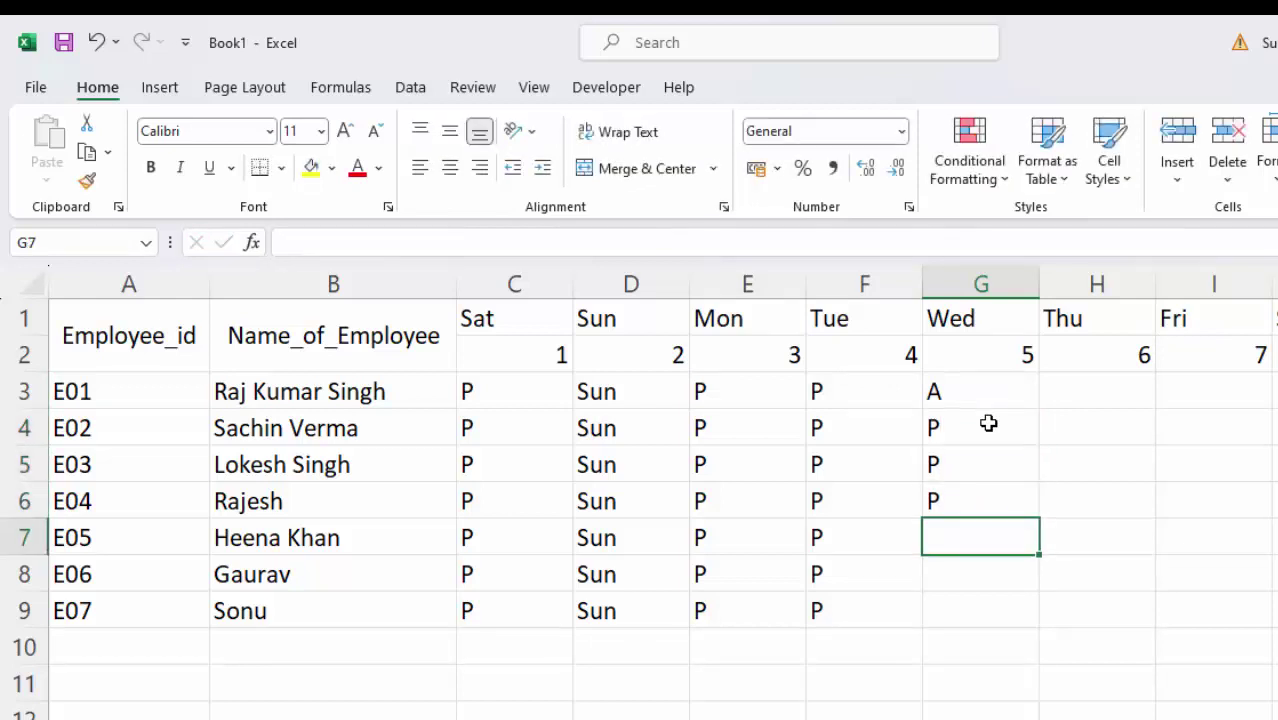
text(P)
key(Return)
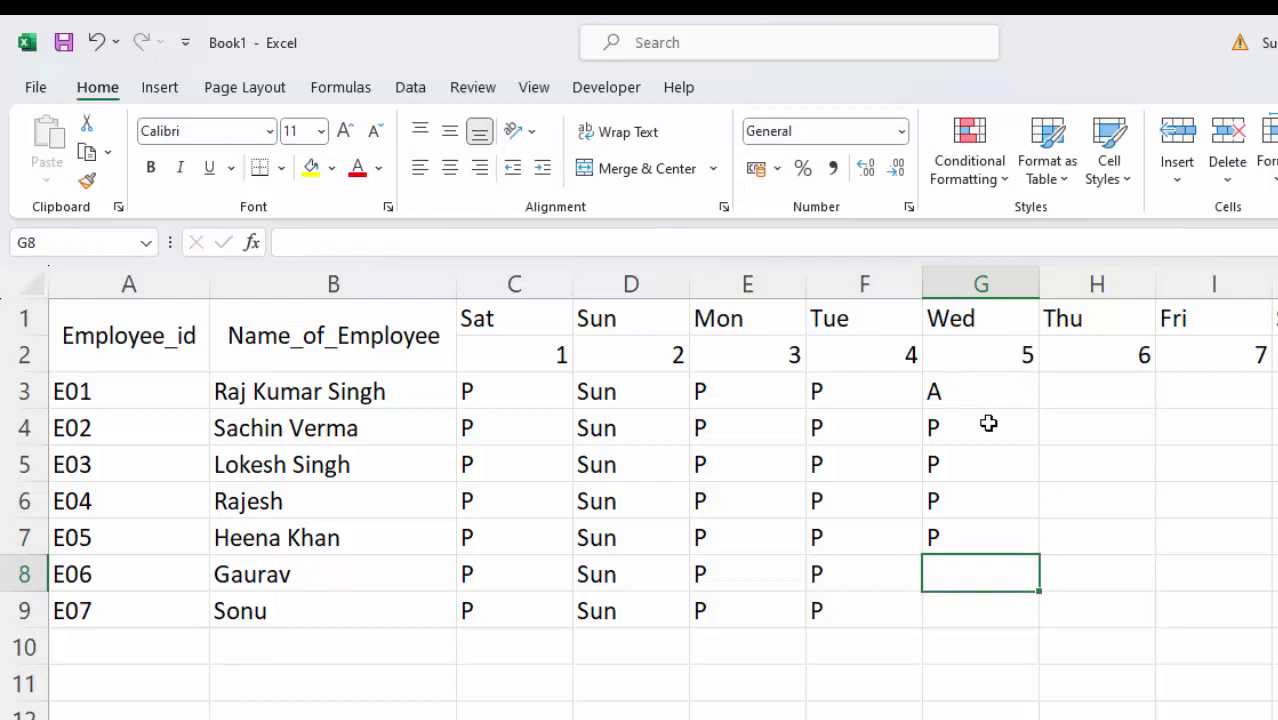
text(P)
key(Return)
text(P)
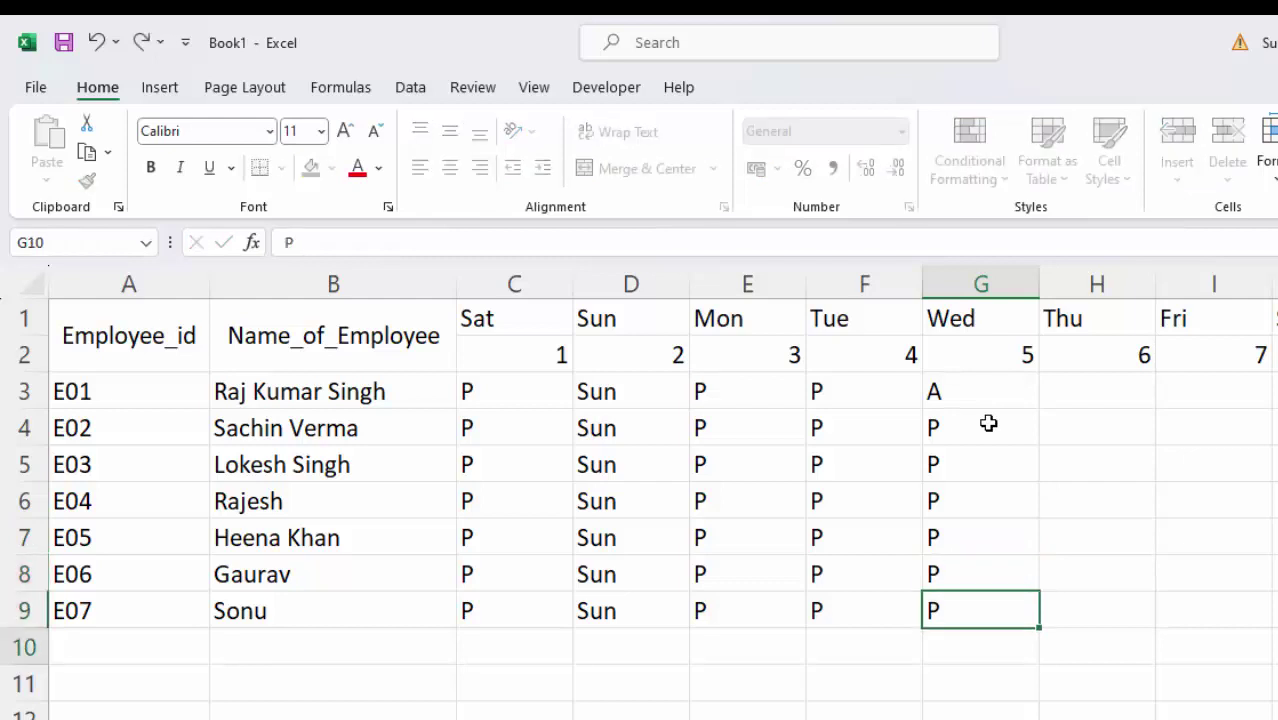
key(Return)
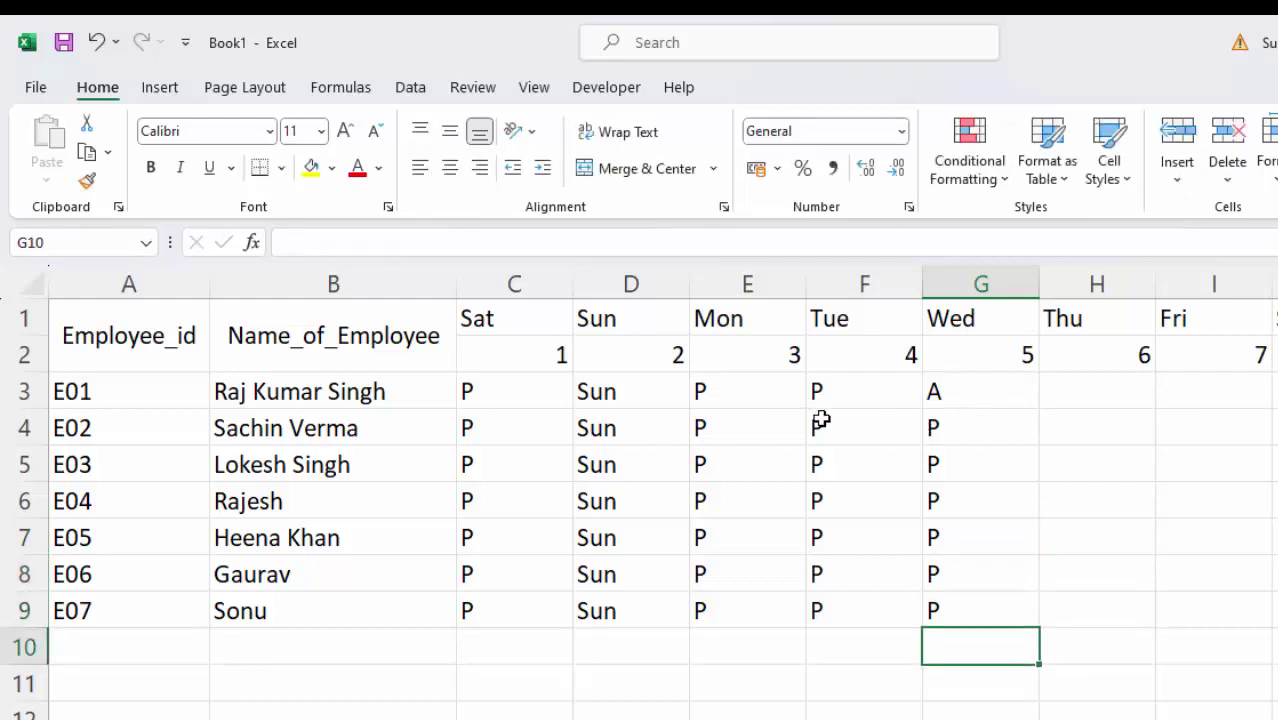
Copy the Mon–Wed marks E3:G9 and paste them at H3 for Thu 6 to Sat 8.
drag(719, 389, 936, 614)
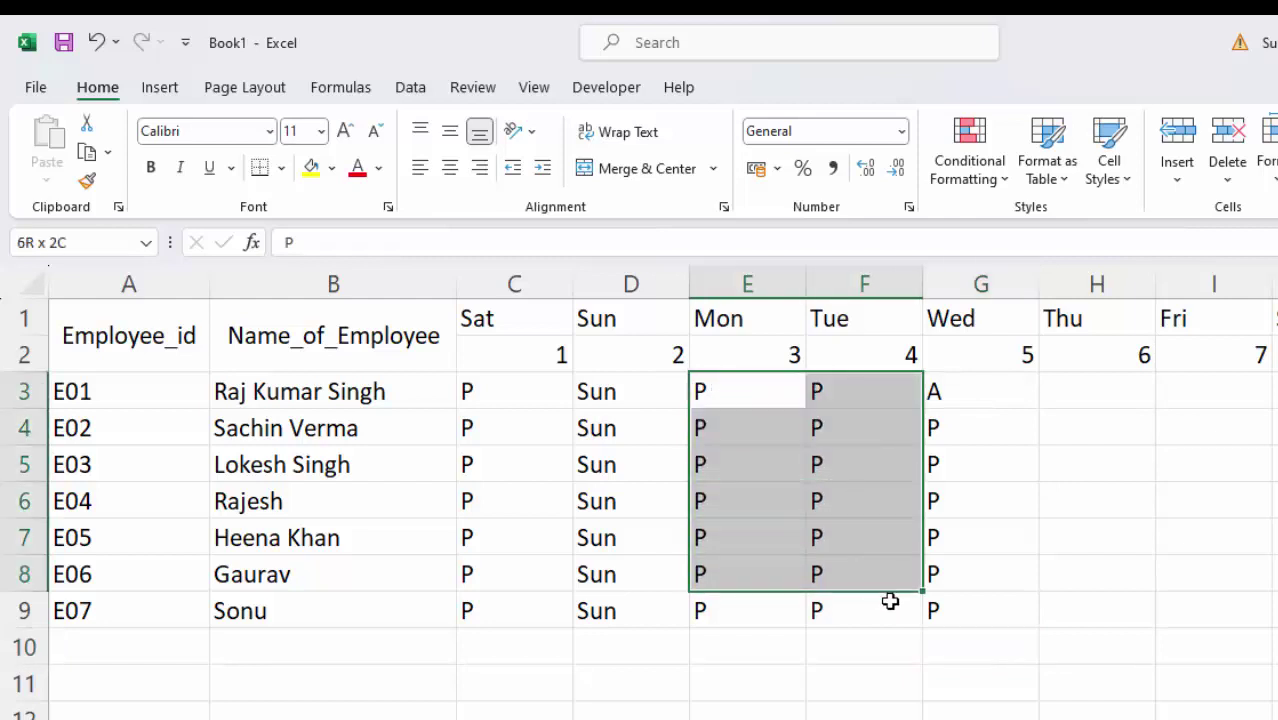
right_click(813, 538)
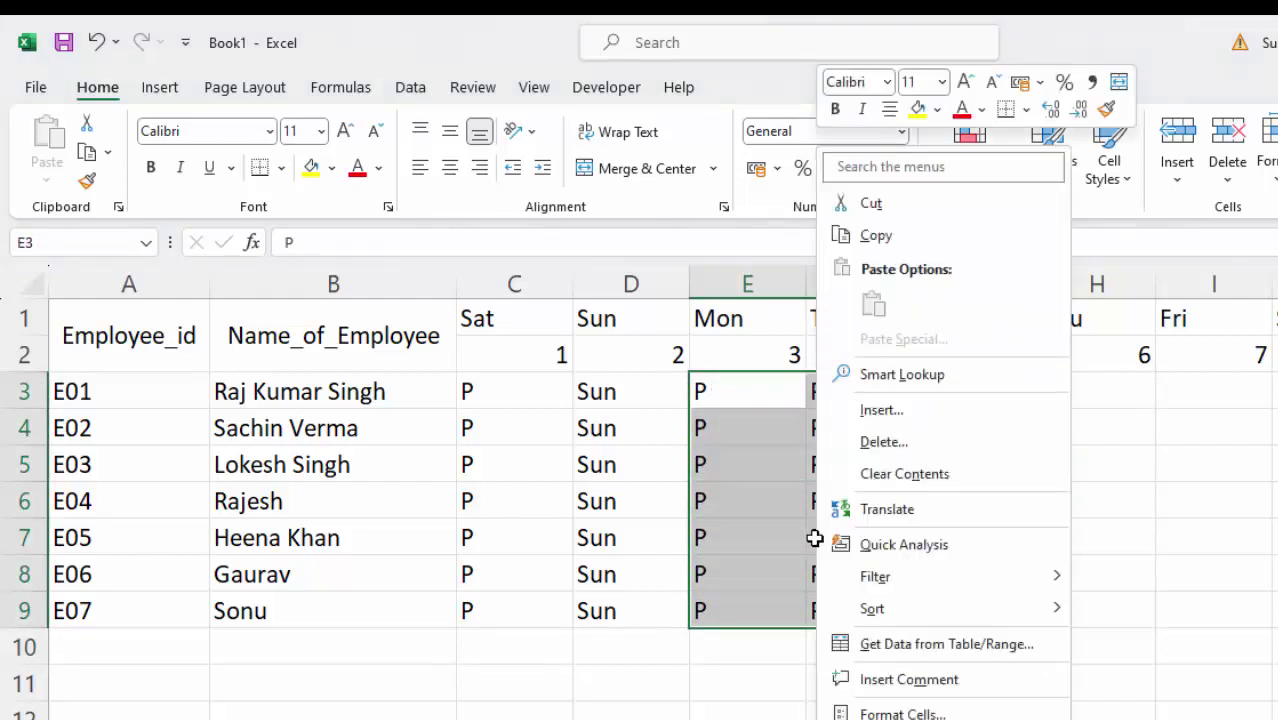
click(951, 242)
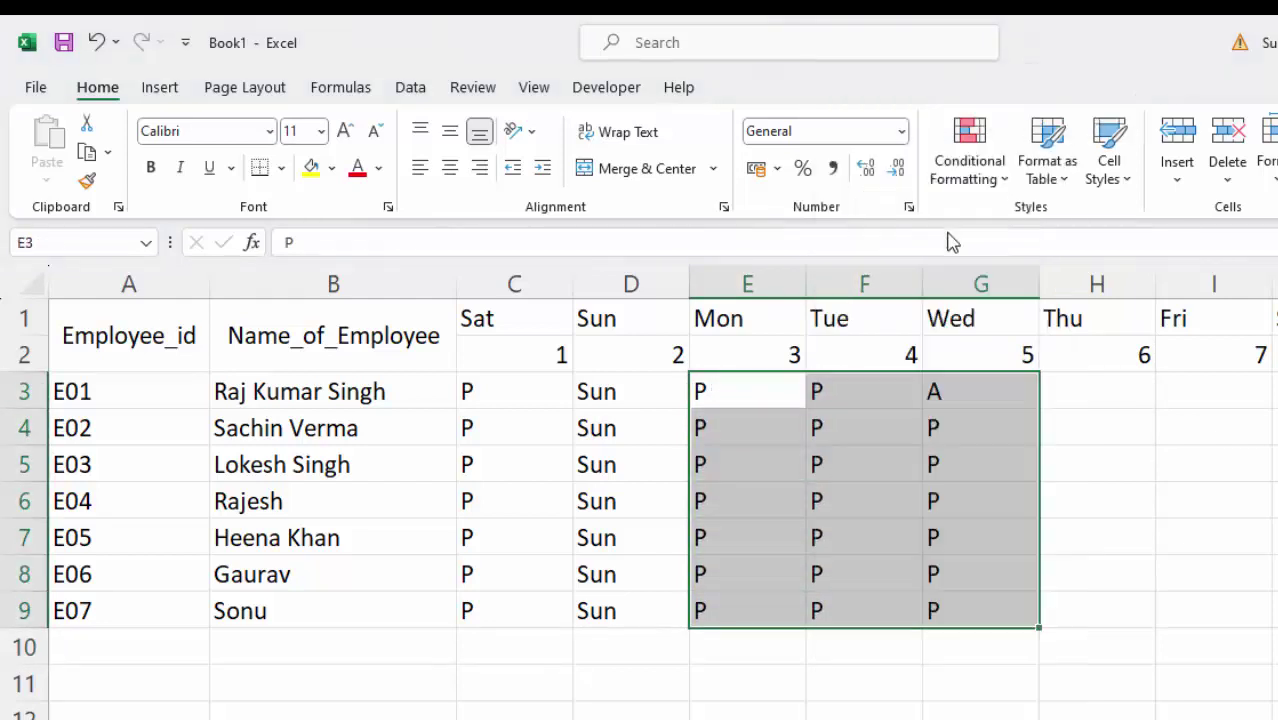
click(1087, 403)
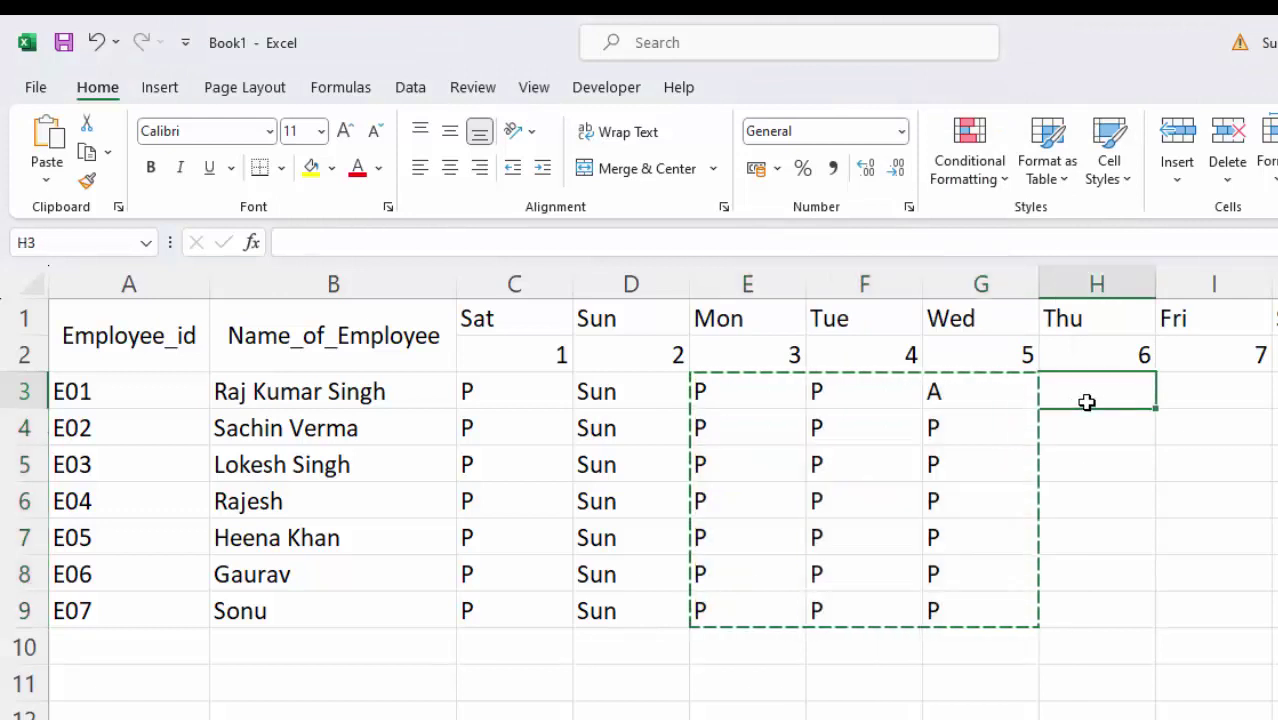
key(ctrl+v)
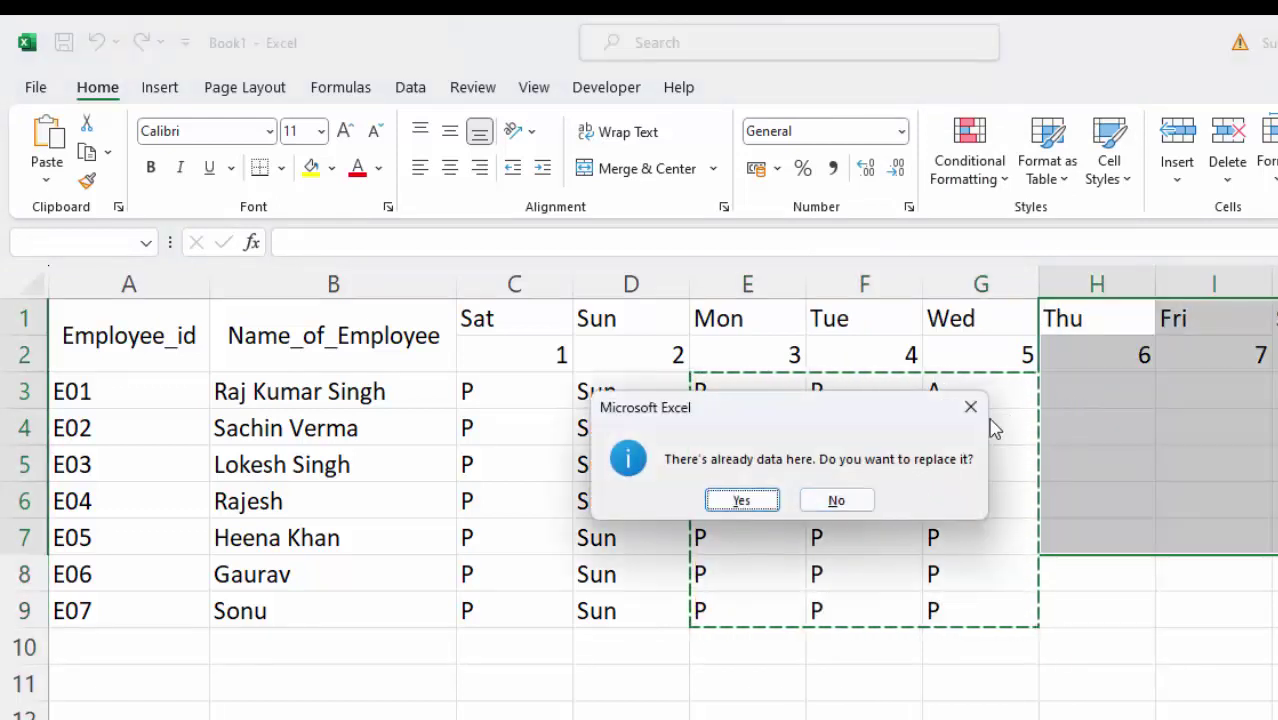
click(970, 406)
double_click(1101, 397)
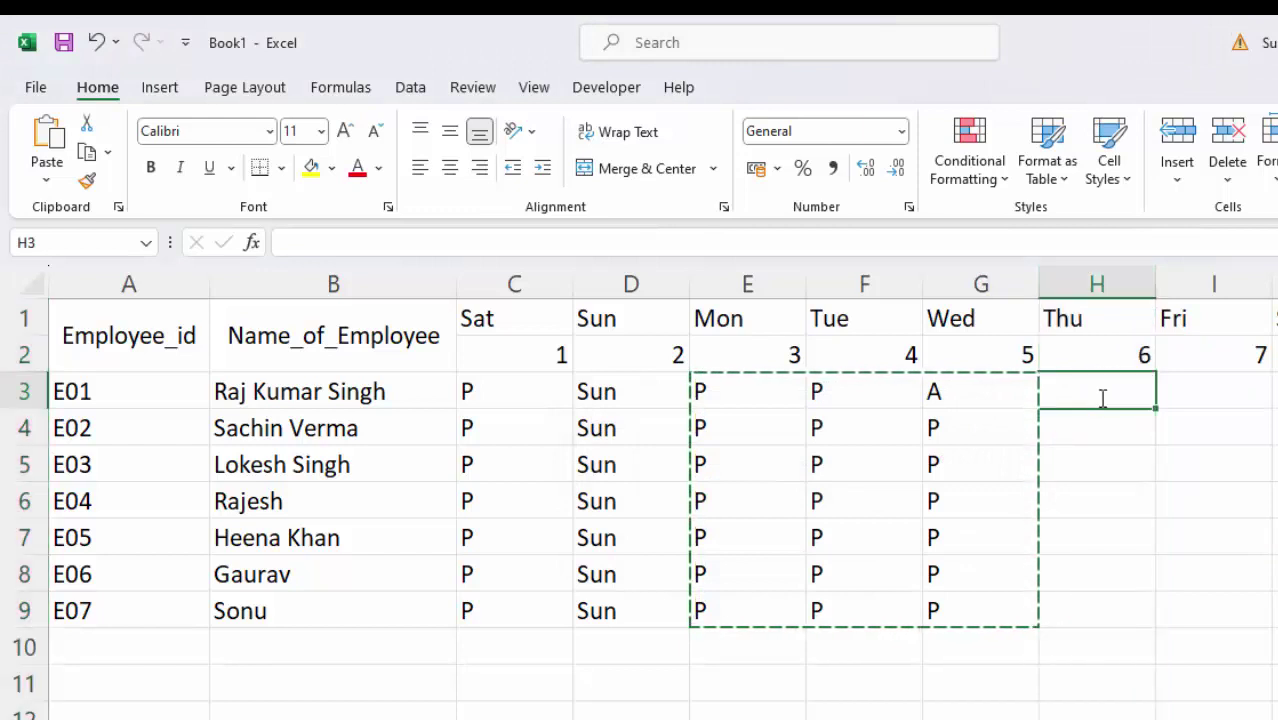
click(1074, 496)
drag(727, 378, 945, 593)
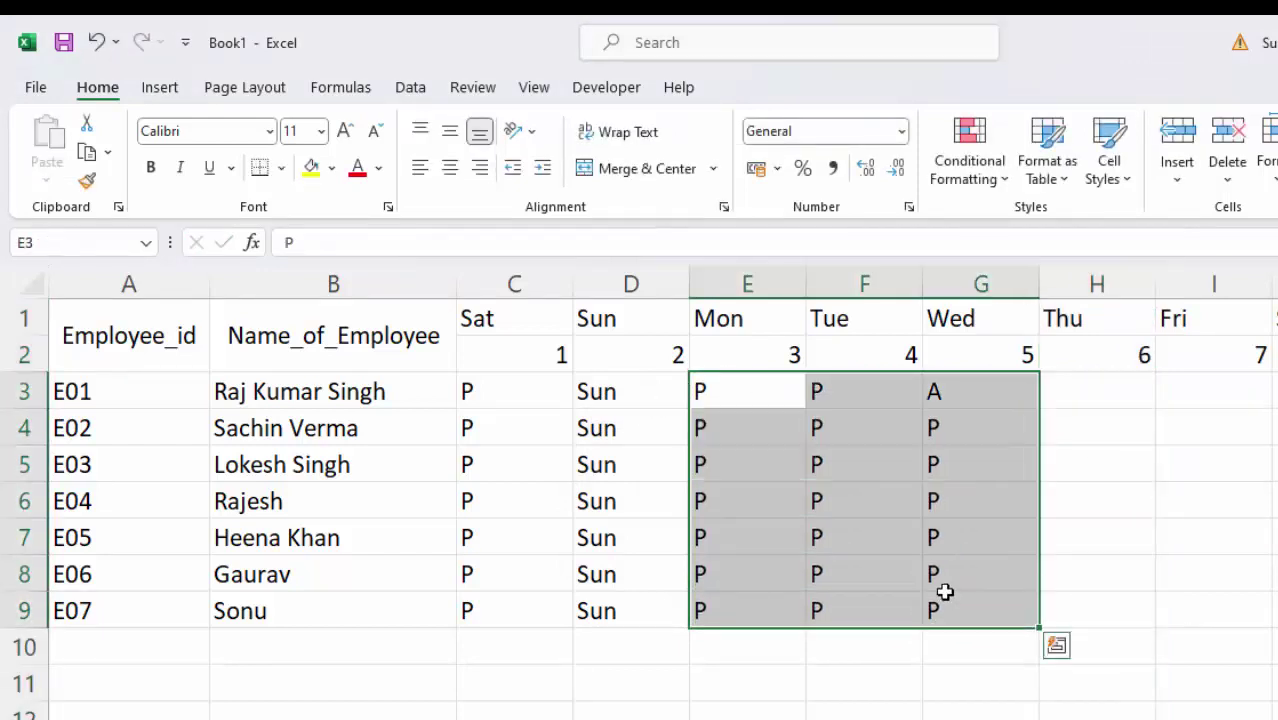
key(ctrl+c)
click(1116, 393)
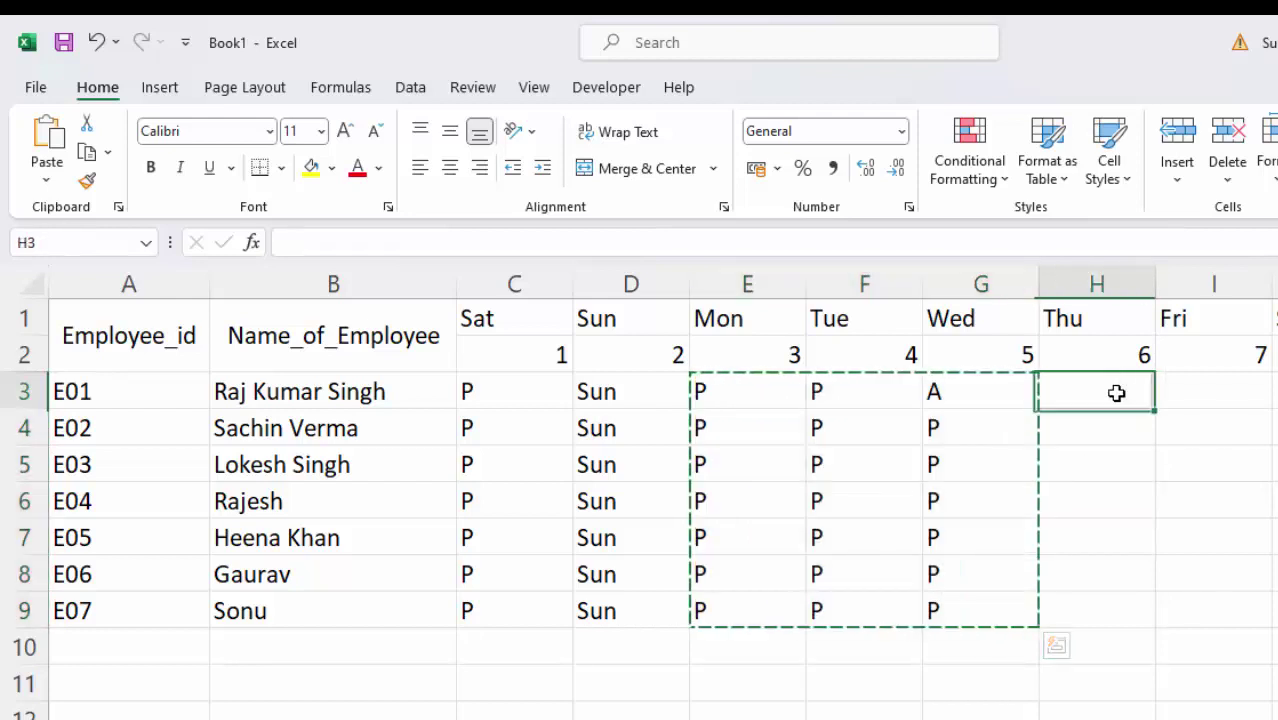
key(ctrl+v)
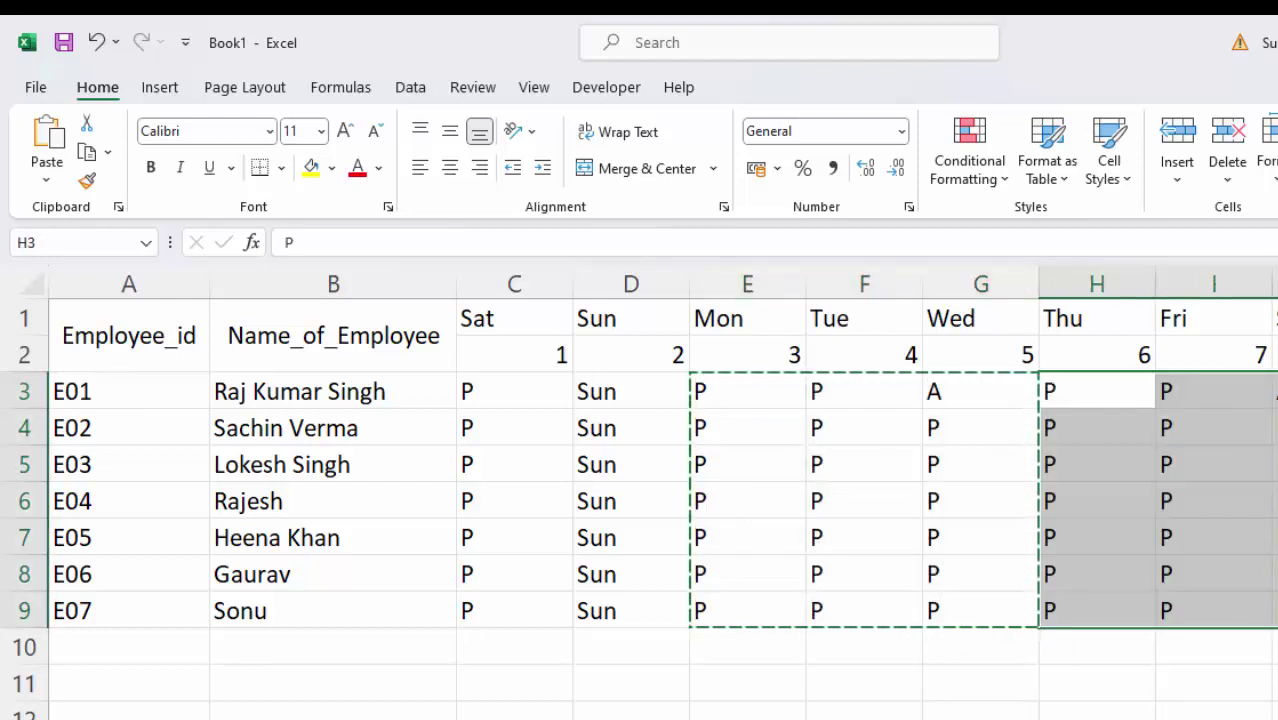
Start changing E05's Sat 8 mark to absent.
click(1275, 538)
key(BackSpace)
text(A)
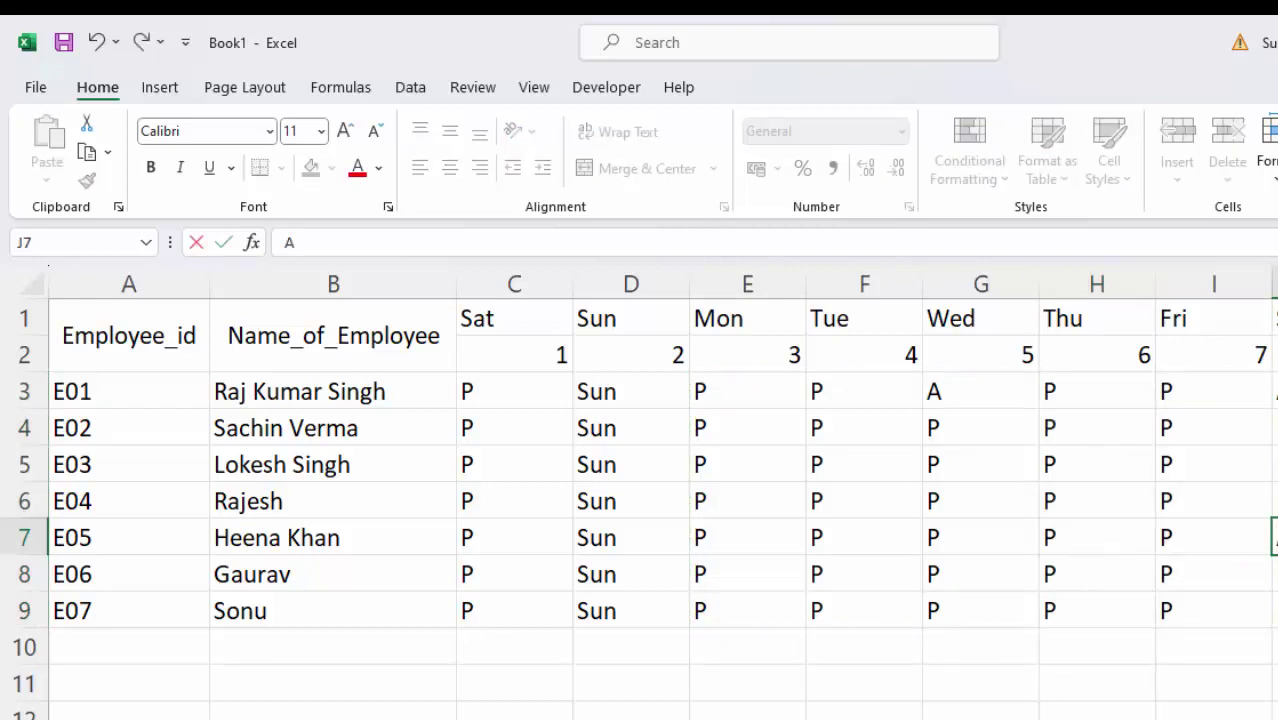
scroll(868, 484, right, 6)
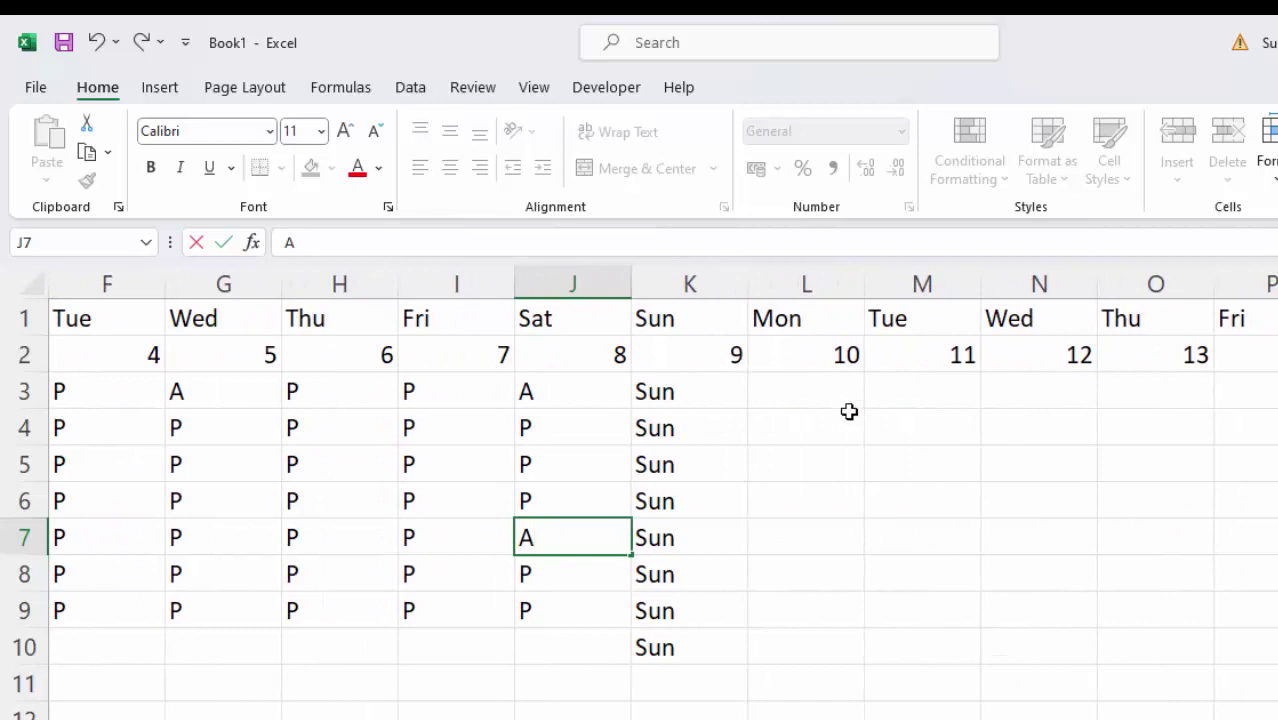
Confirm E05 absent on Sat 8 and paste the day 5–8 marks at L3 for days 10–13.
click(809, 388)
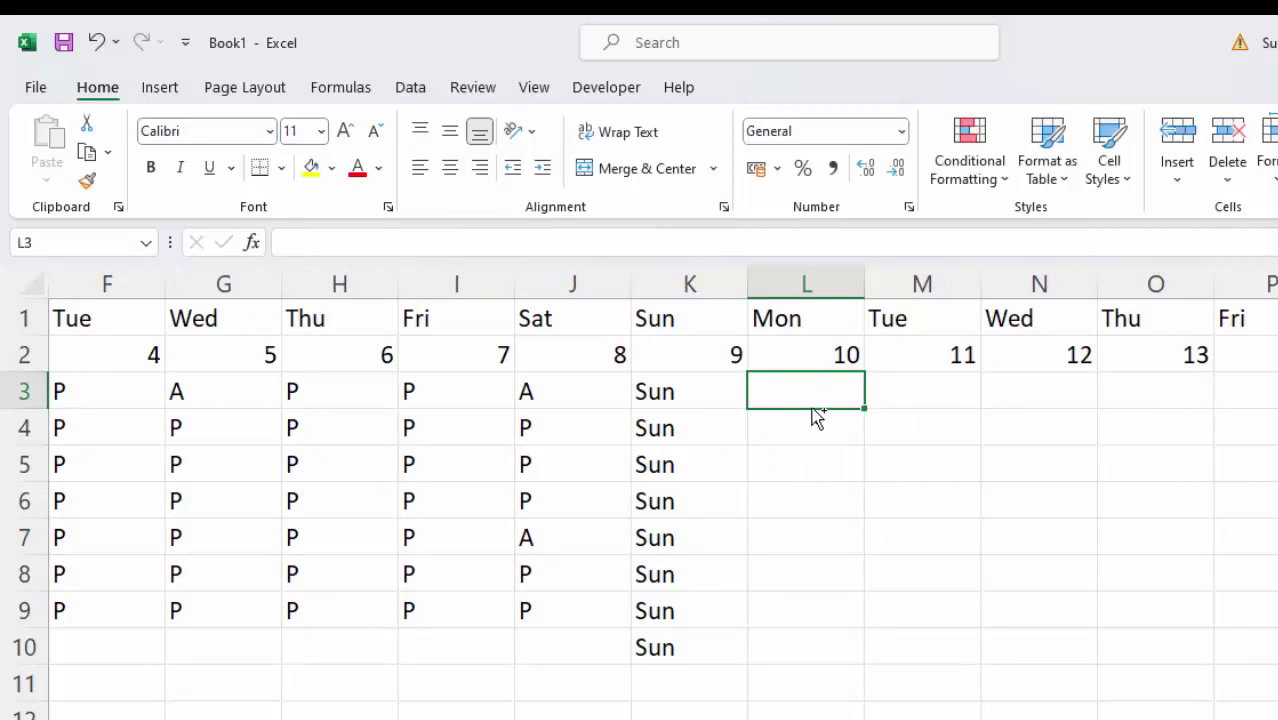
drag(187, 391, 536, 620)
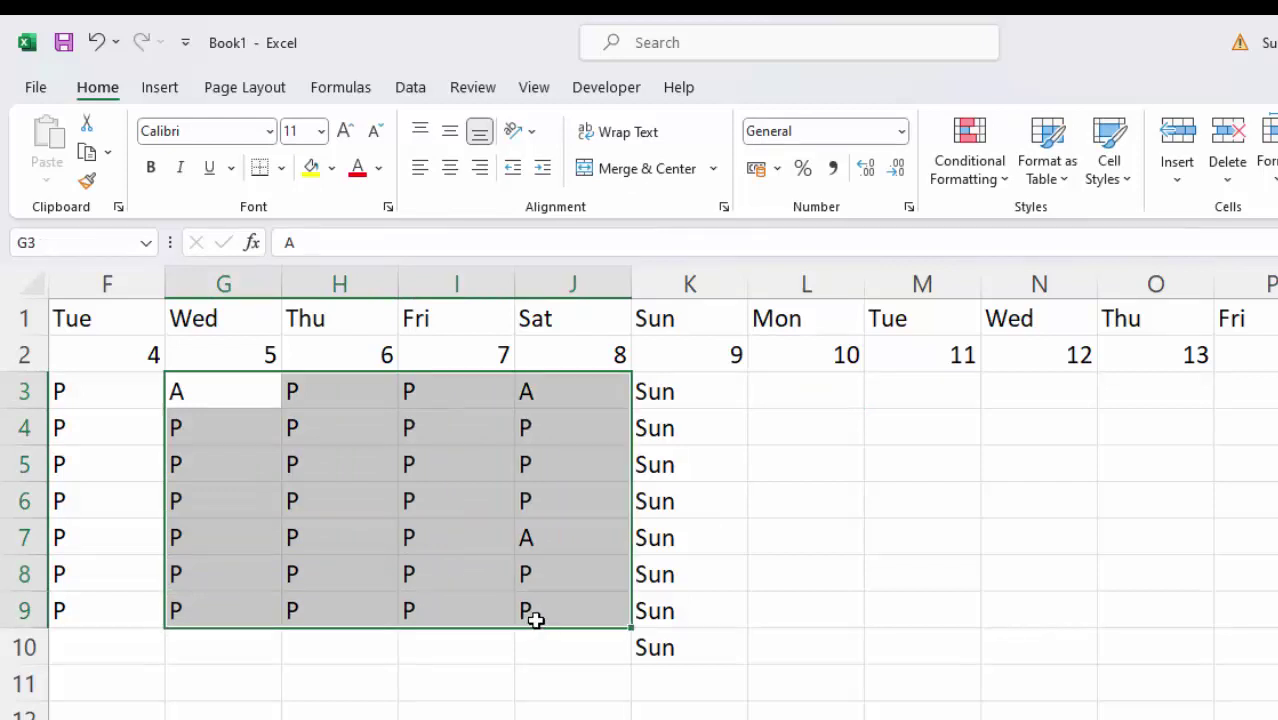
key(ctrl+c)
click(813, 362)
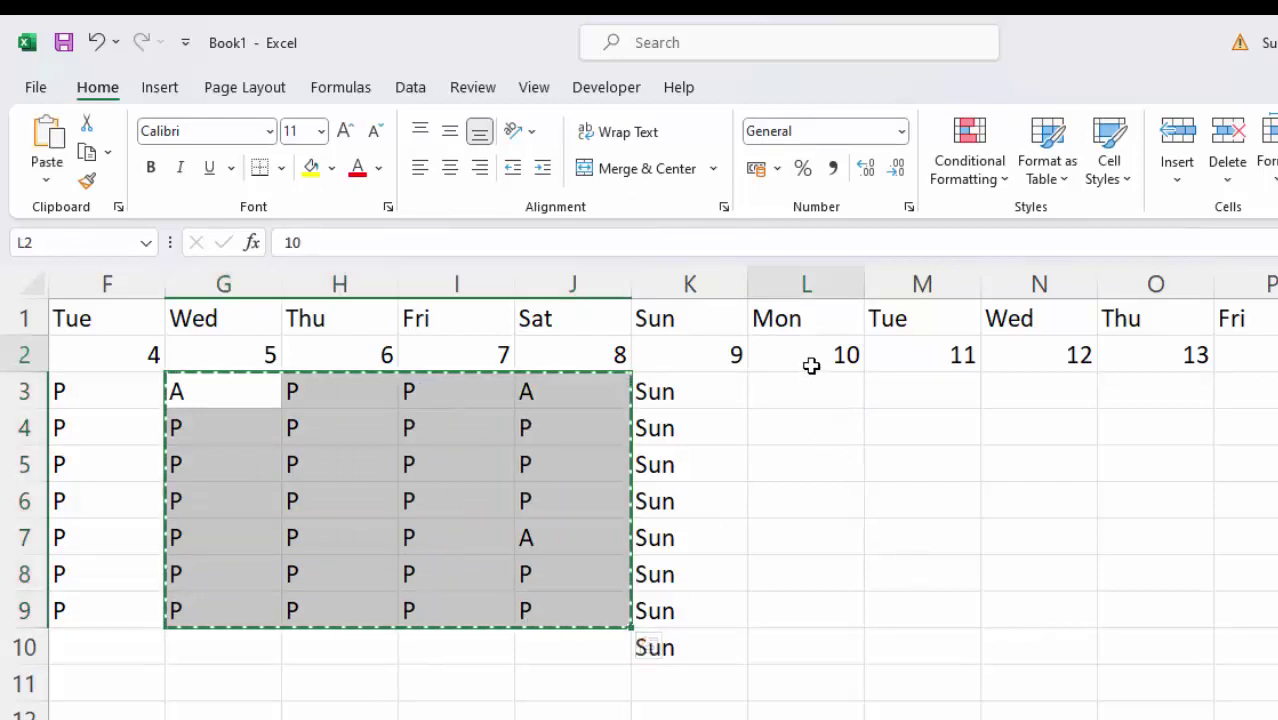
click(821, 391)
key(ctrl+v)
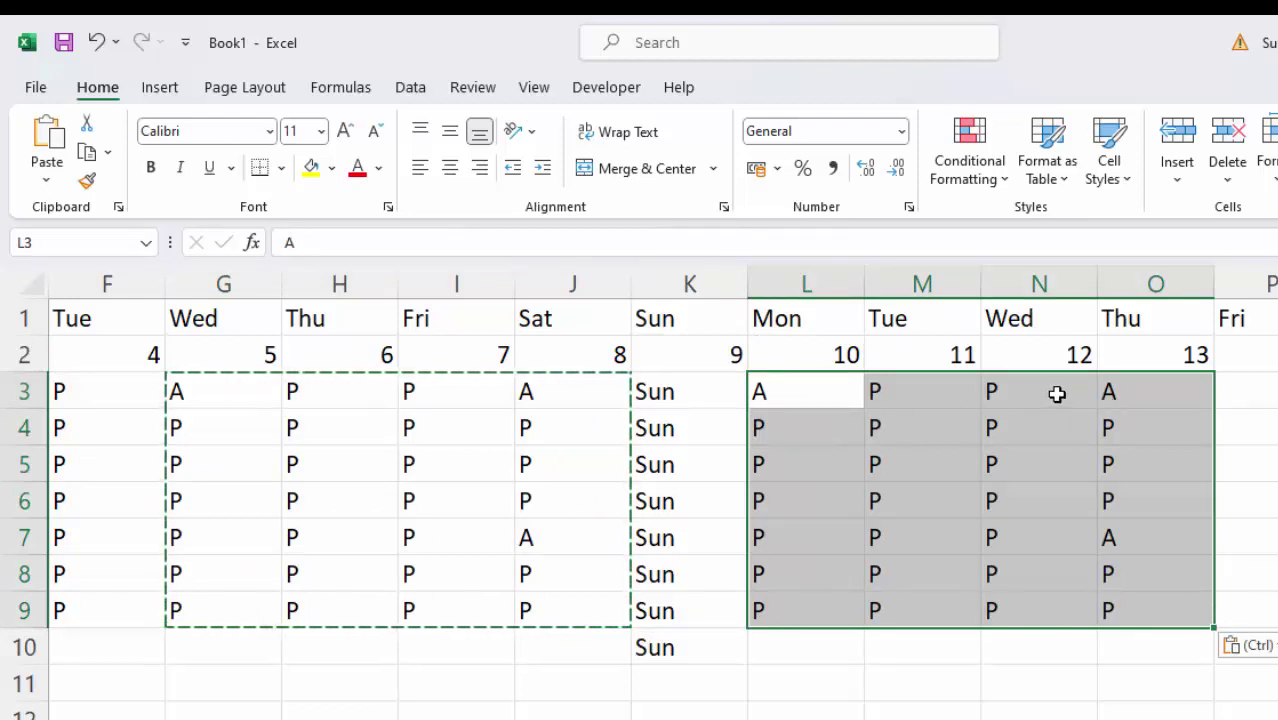
Copy the day 12–13 marks N3:O9 and paste them at P3 for days 14–15.
mouse_move(1058, 391)
mouse_down()
mouse_move(1118, 540)
mouse_move(1121, 608)
mouse_up()
key(ctrl+c)
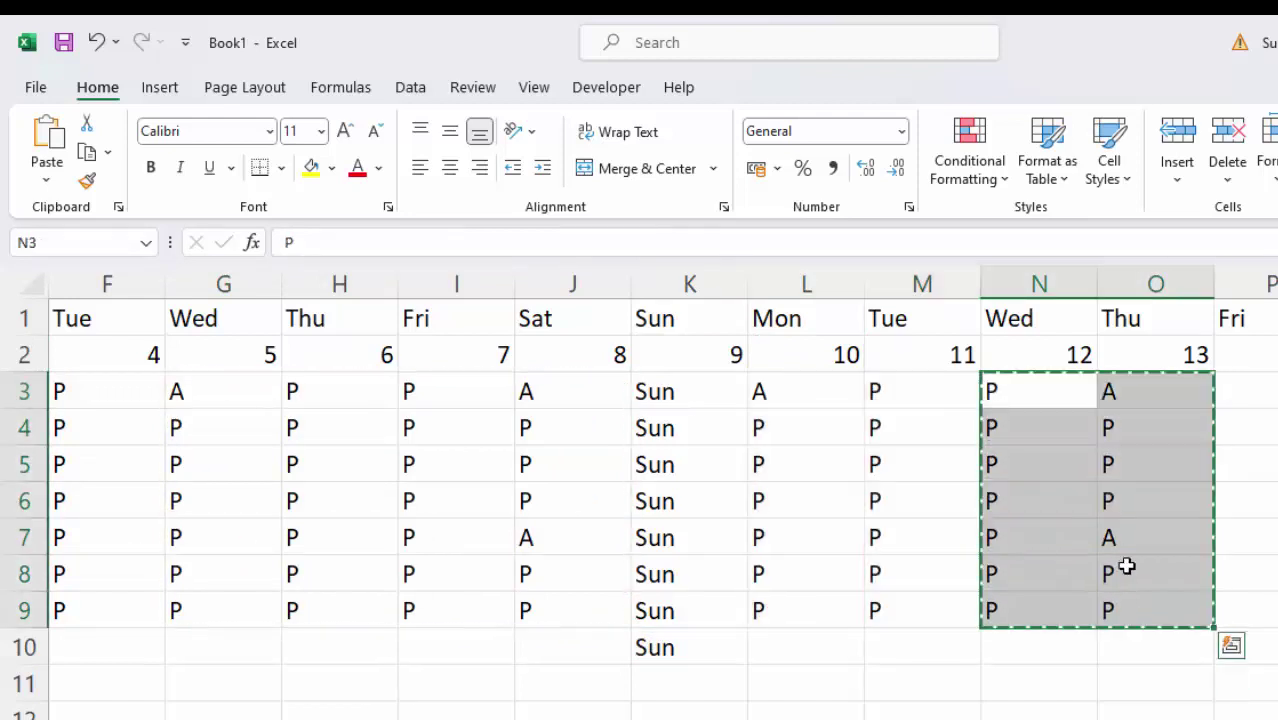
click(1262, 395)
key(ctrl+v)
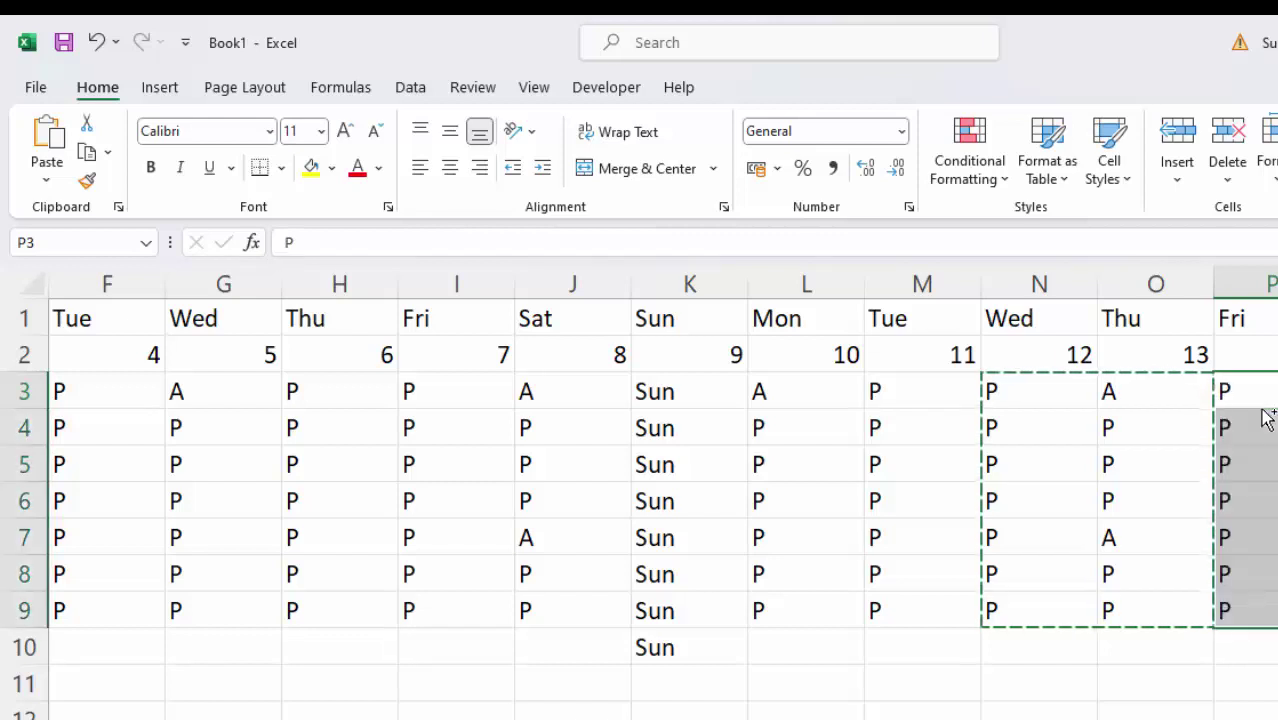
Change O3 and Q3 to P and clear the extra Sun in K10.
key(Right)
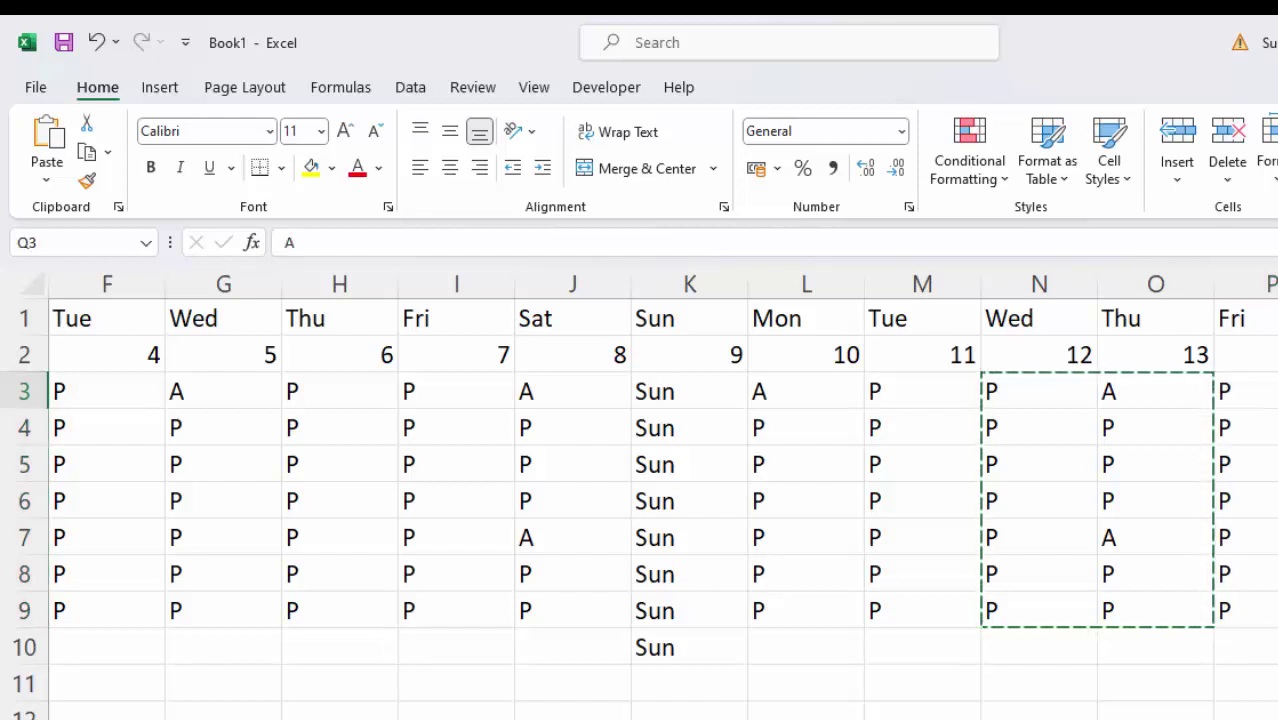
key(BackSpace)
text(P)
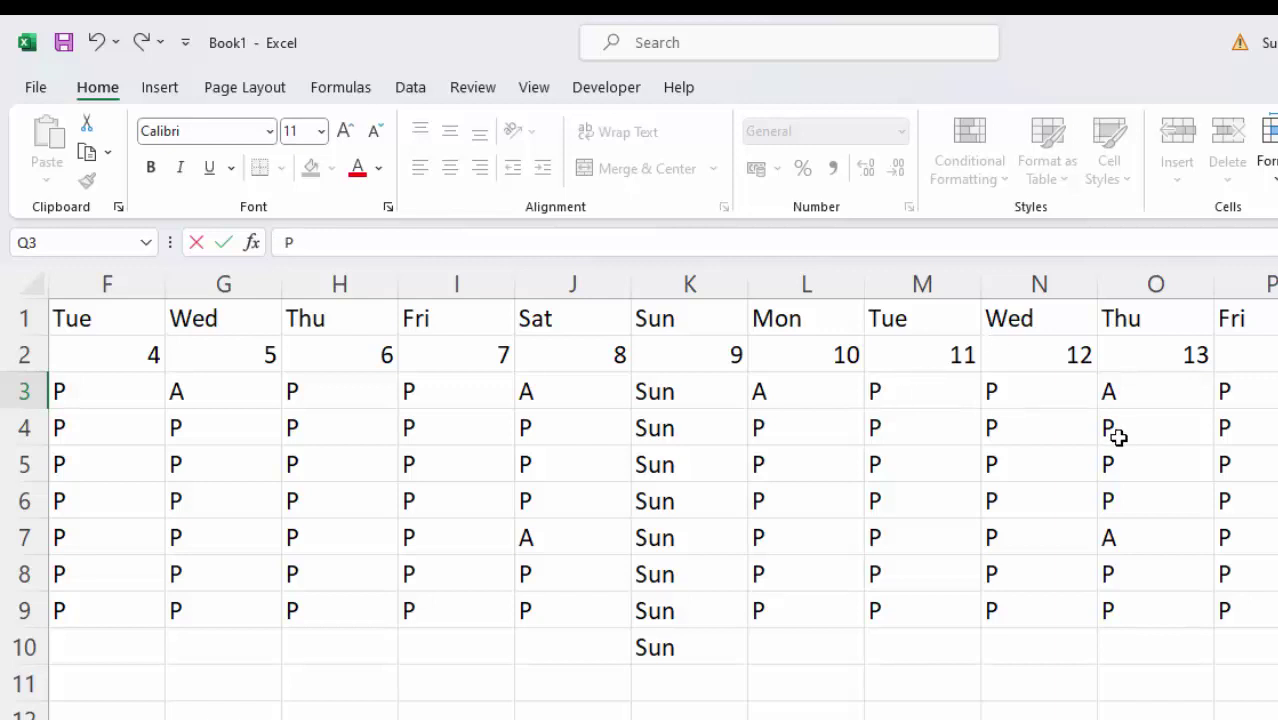
click(1141, 400)
key(BackSpace)
text(P)
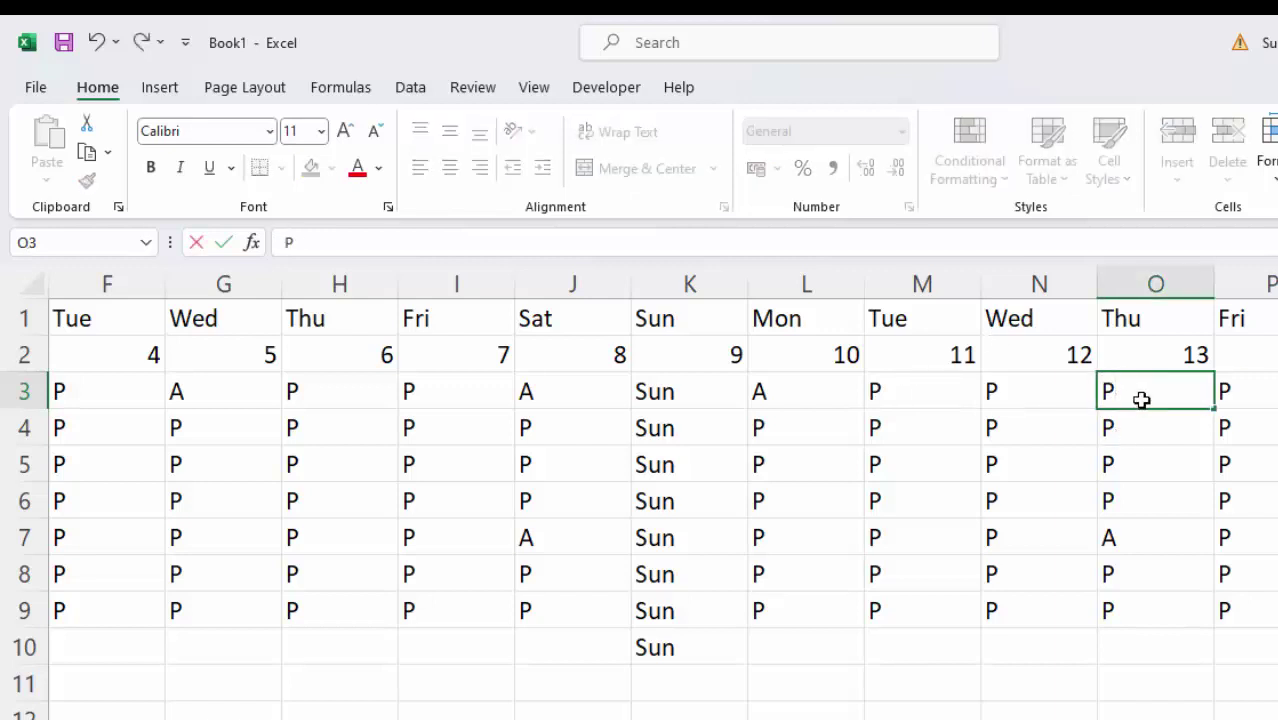
click(1125, 714)
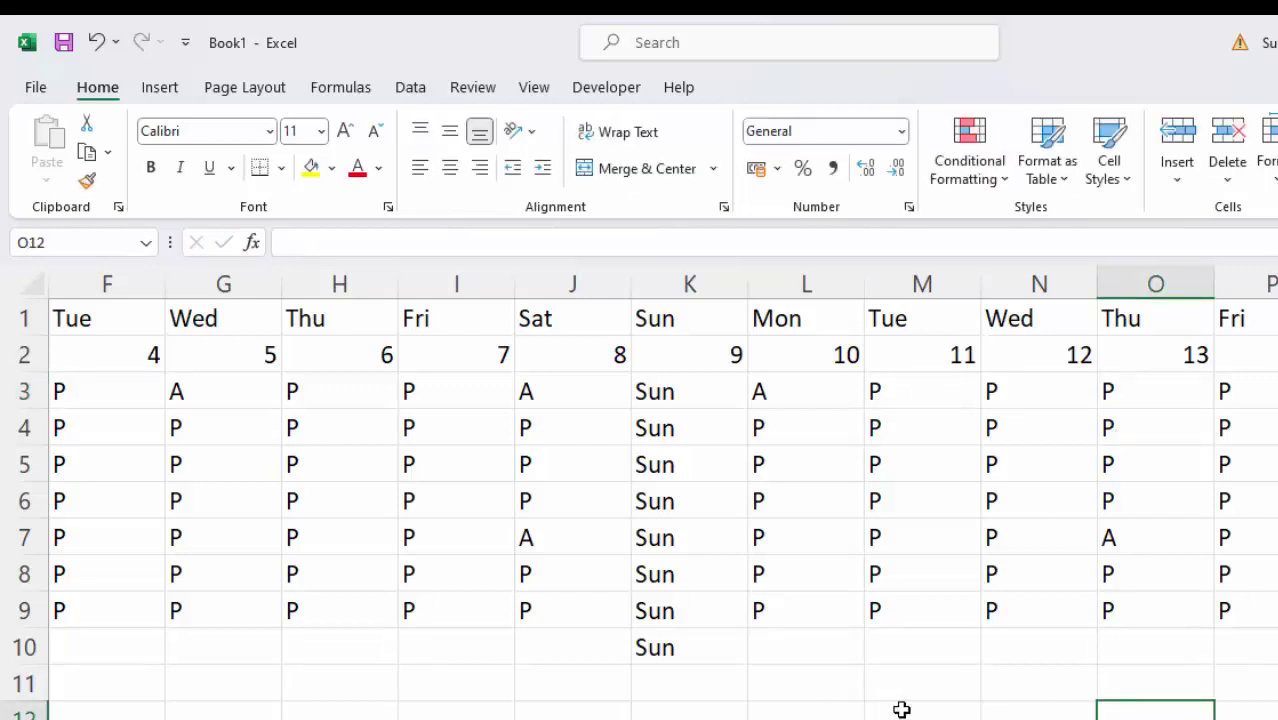
click(690, 658)
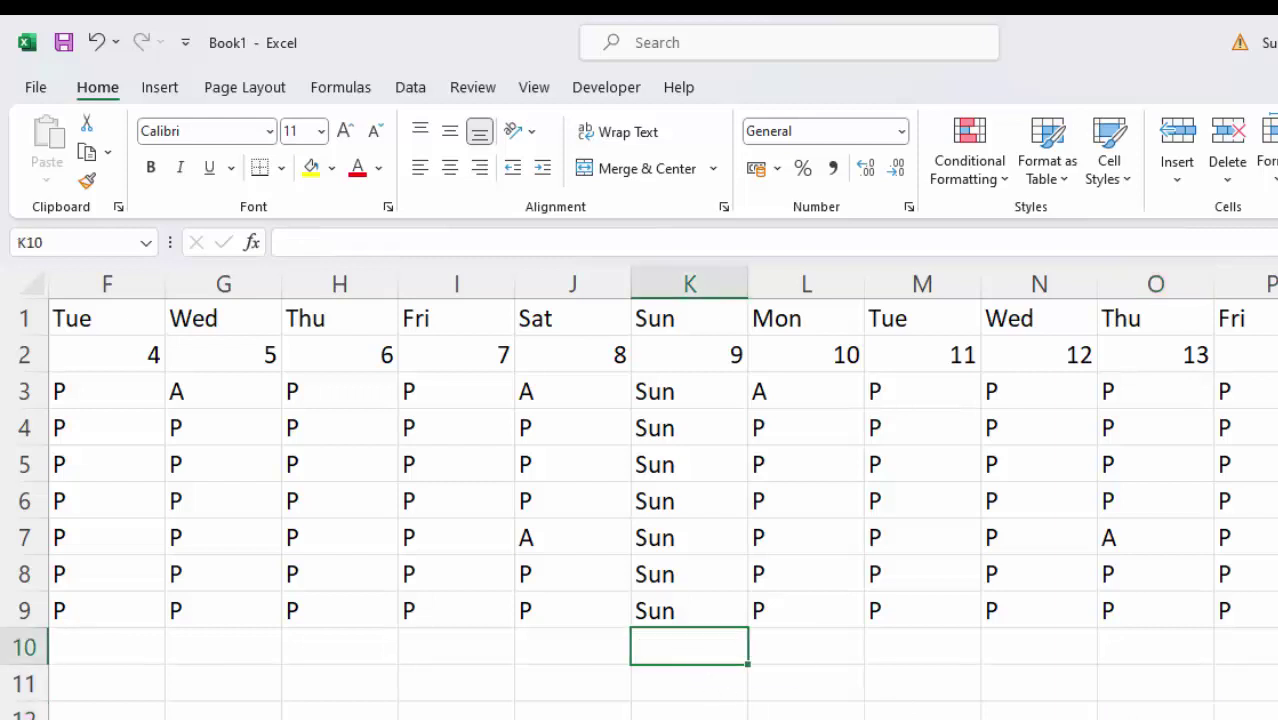
key(ctrl+Right)
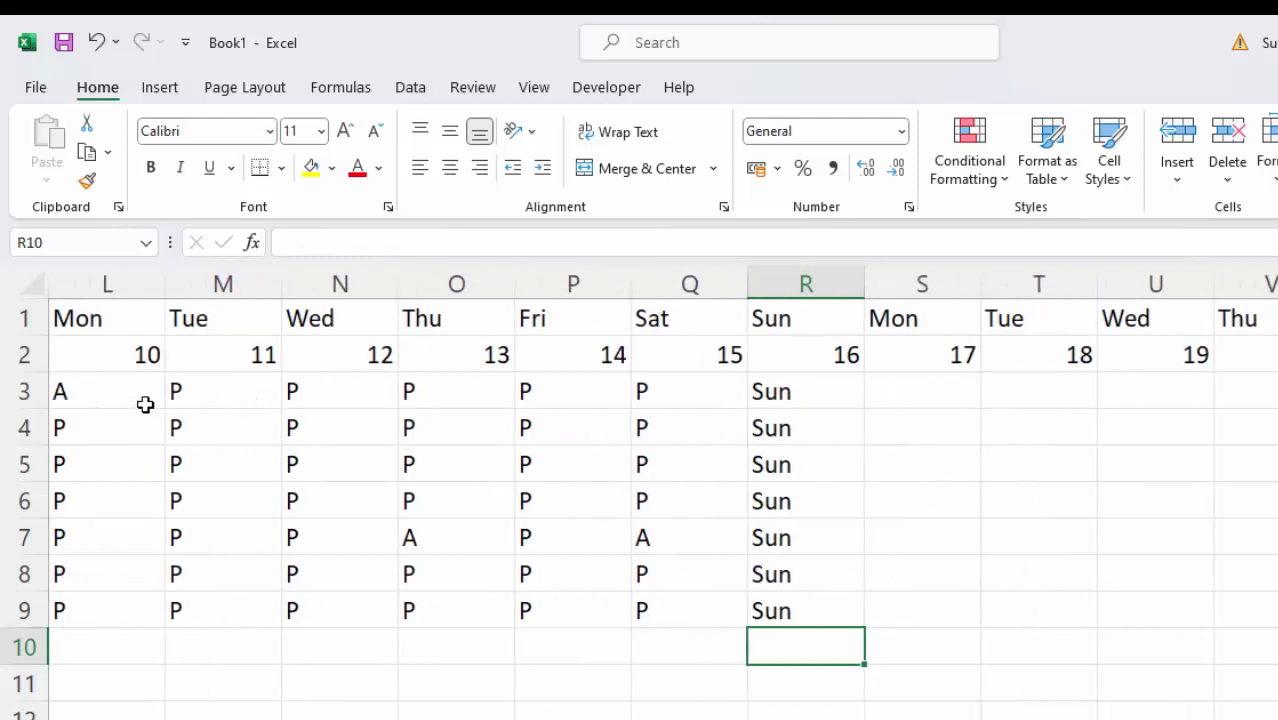
Copy the day 10–15 marks in L3:Q9 and paste them at S3 and Z3 for days 17–22 and 24–29.
drag(94, 391, 645, 603)
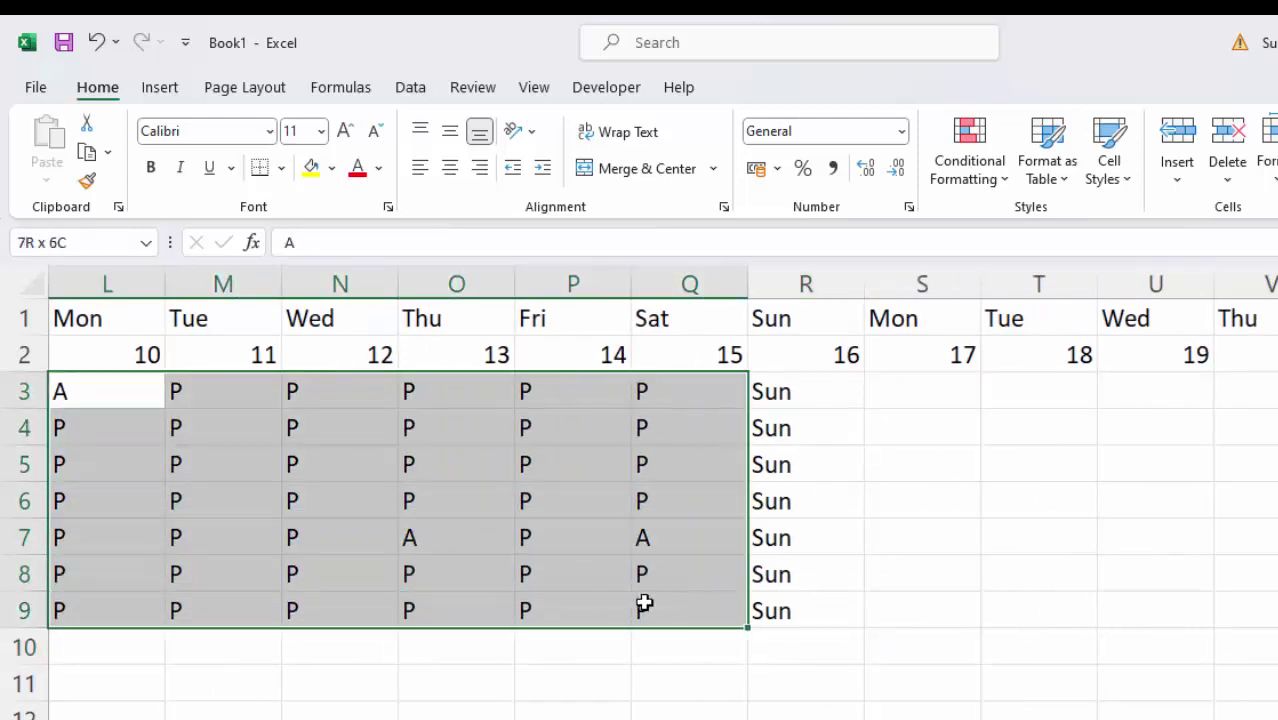
key(ctrl+c)
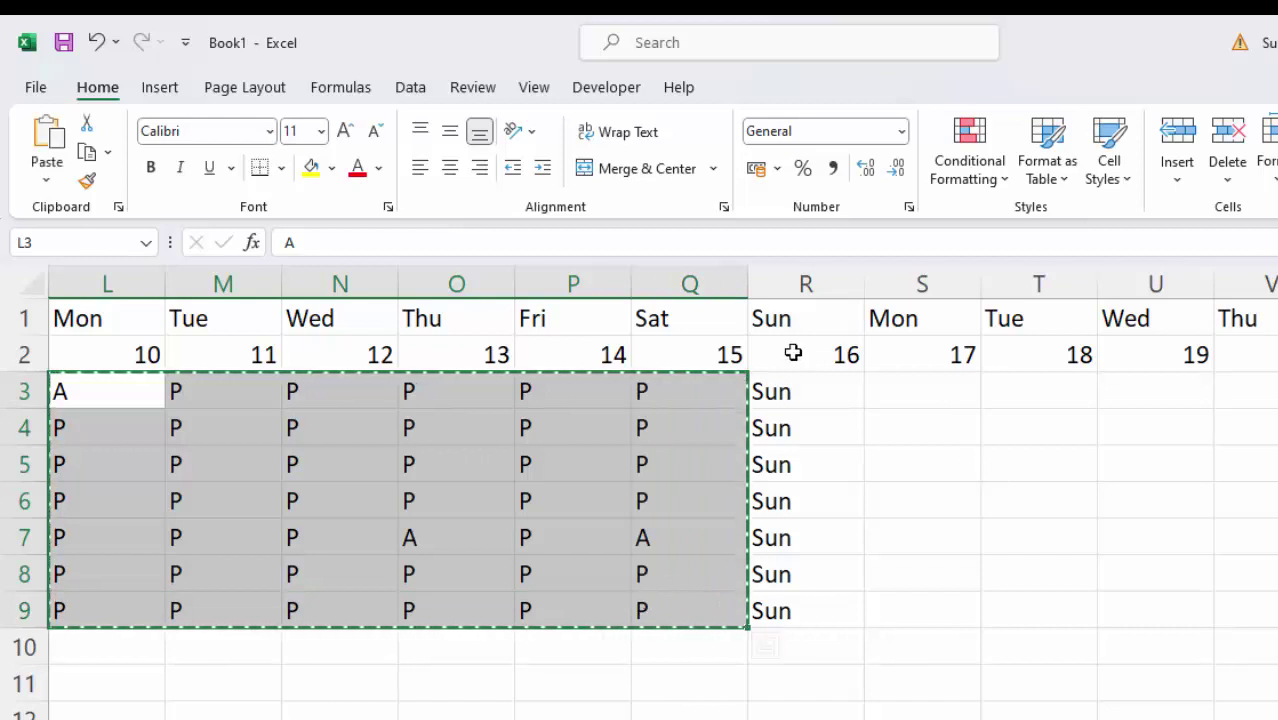
click(927, 391)
key(ctrl+v)
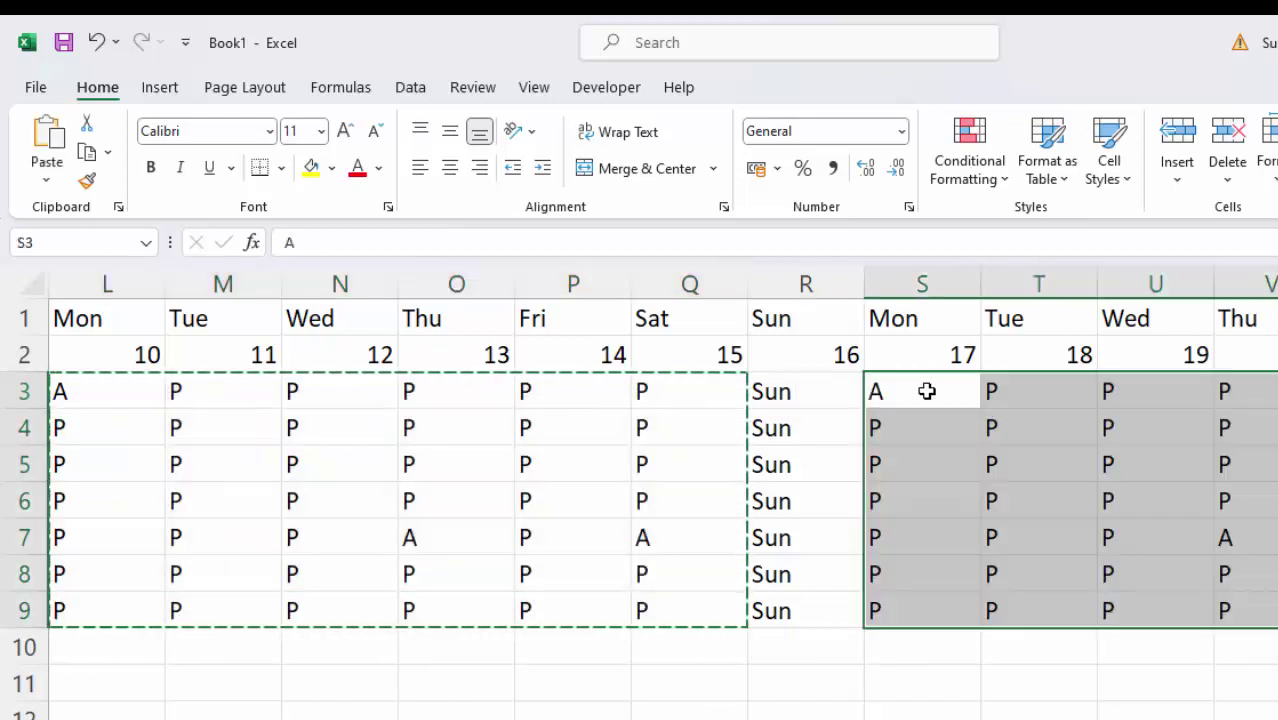
scroll(1076, 424, right, 5)
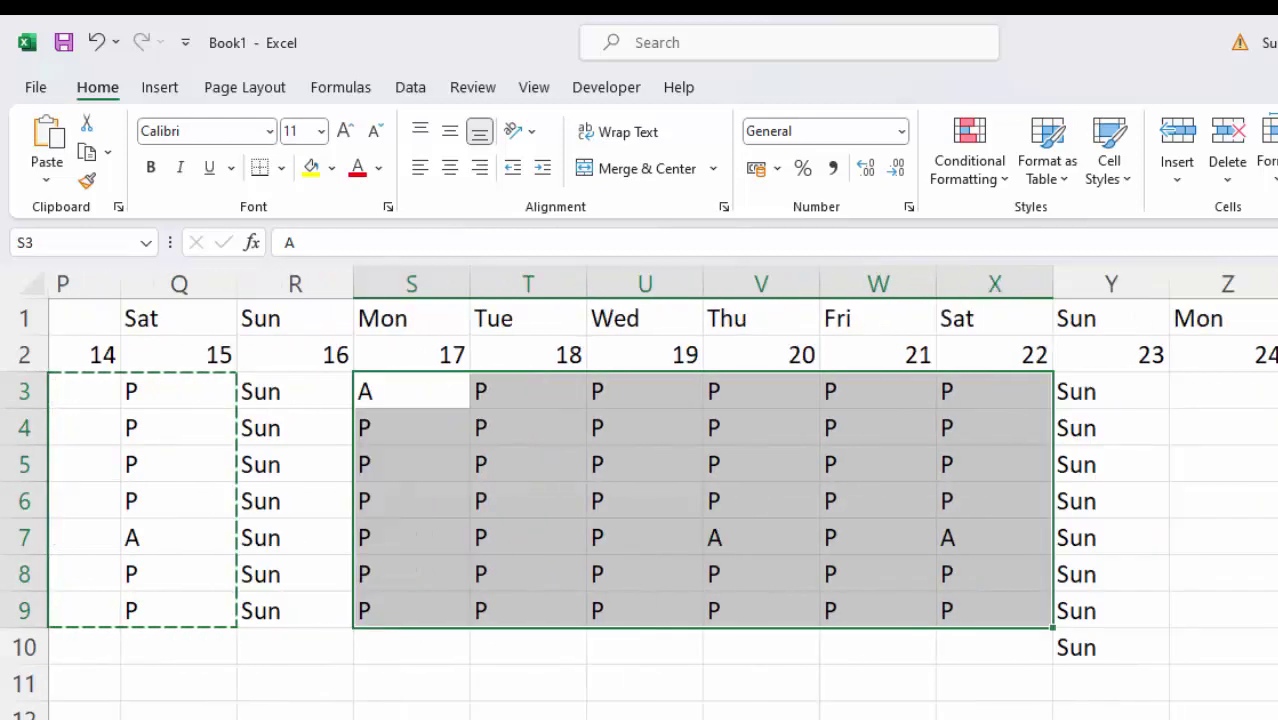
click(1135, 389)
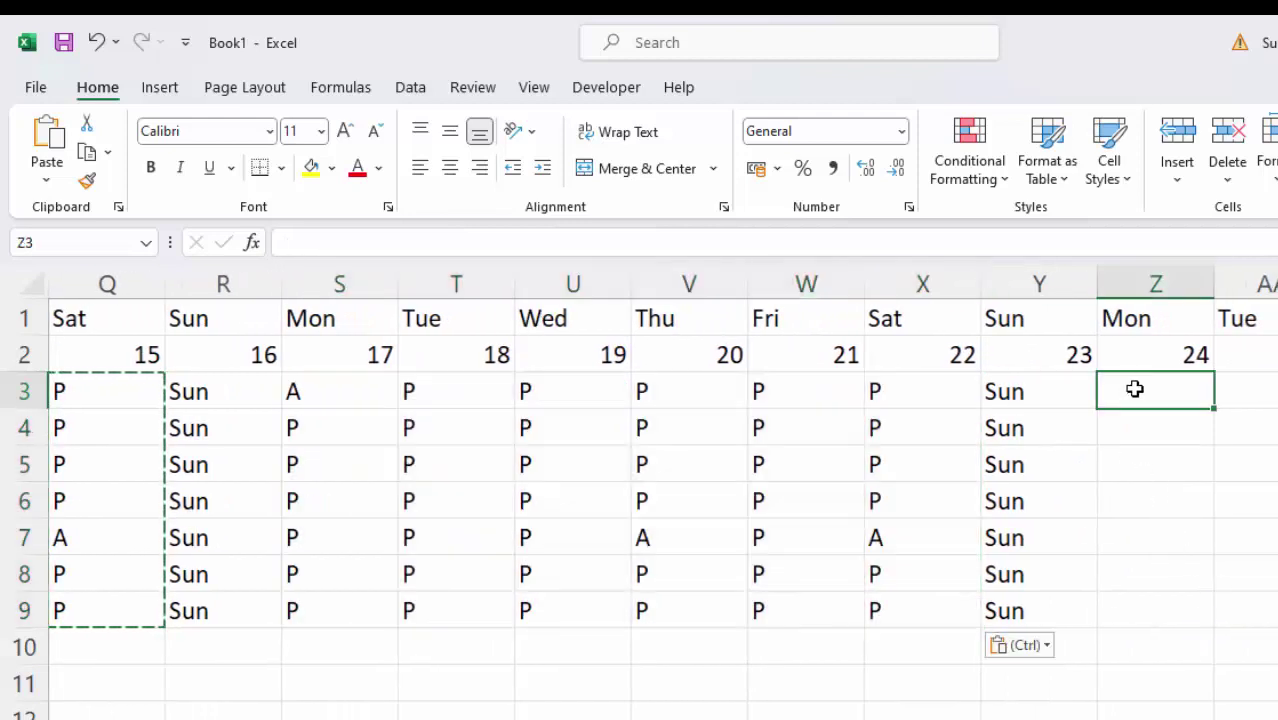
key(ctrl+v)
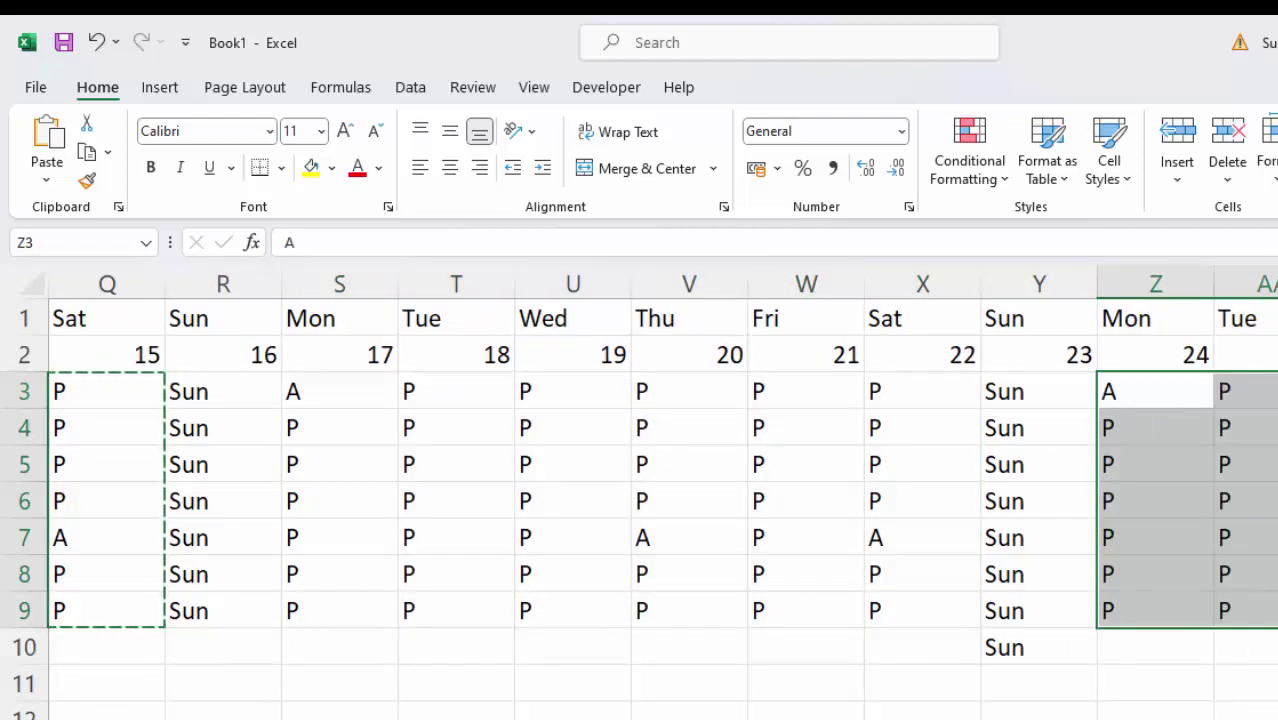
Copy the day 29 marks from AE3:AE9 into column AG starting at AG3.
scroll(662, 492, right, 3)
scroll(662, 492, right, 2)
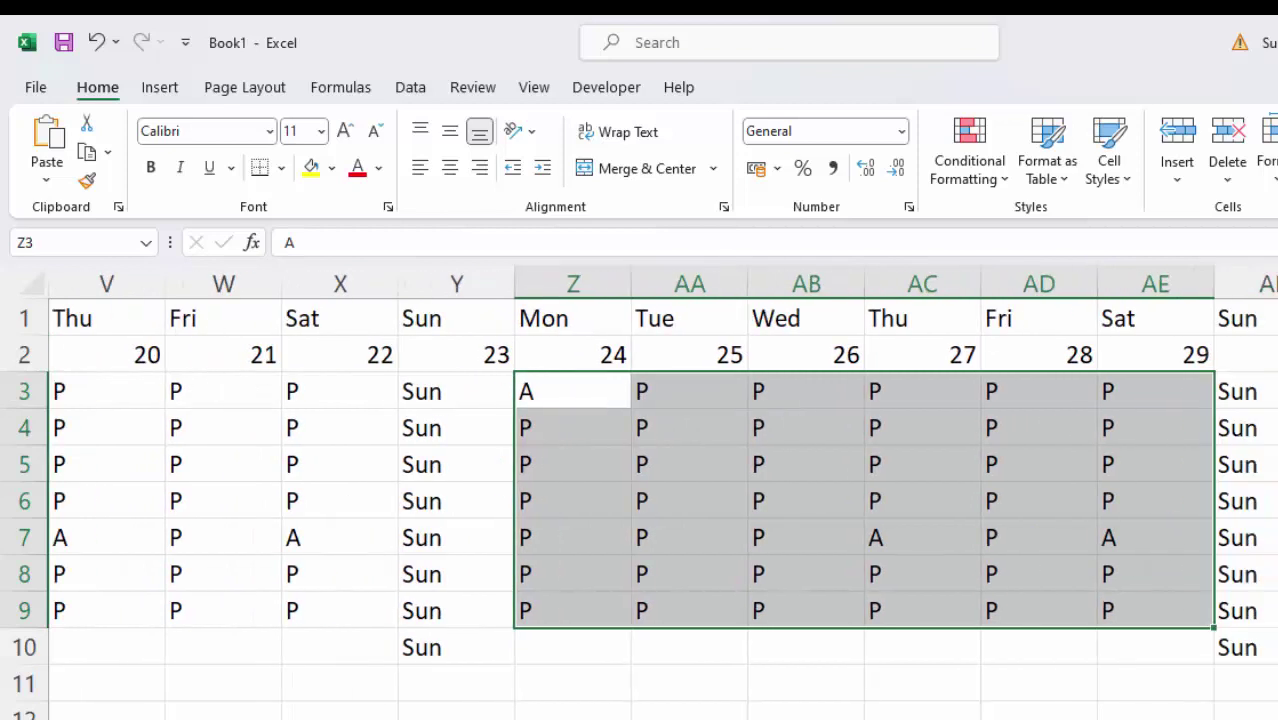
drag(1043, 407, 1124, 612)
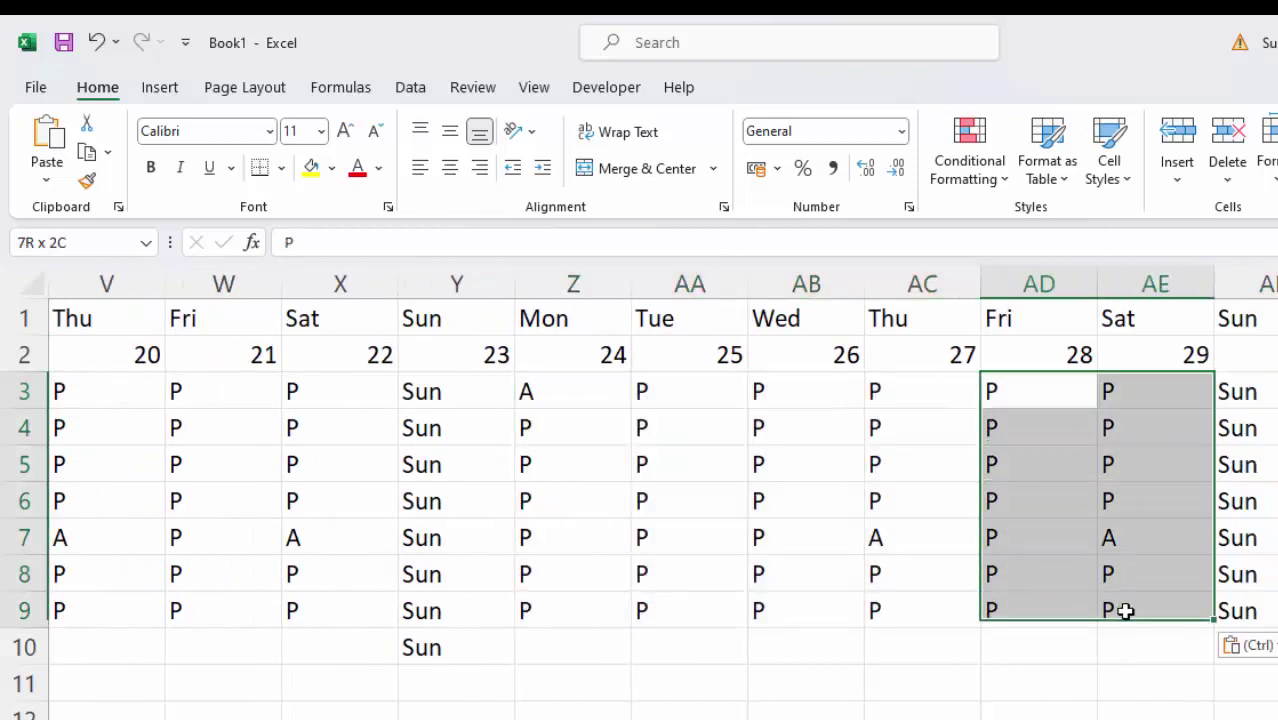
click(1121, 640)
drag(1036, 388, 1127, 606)
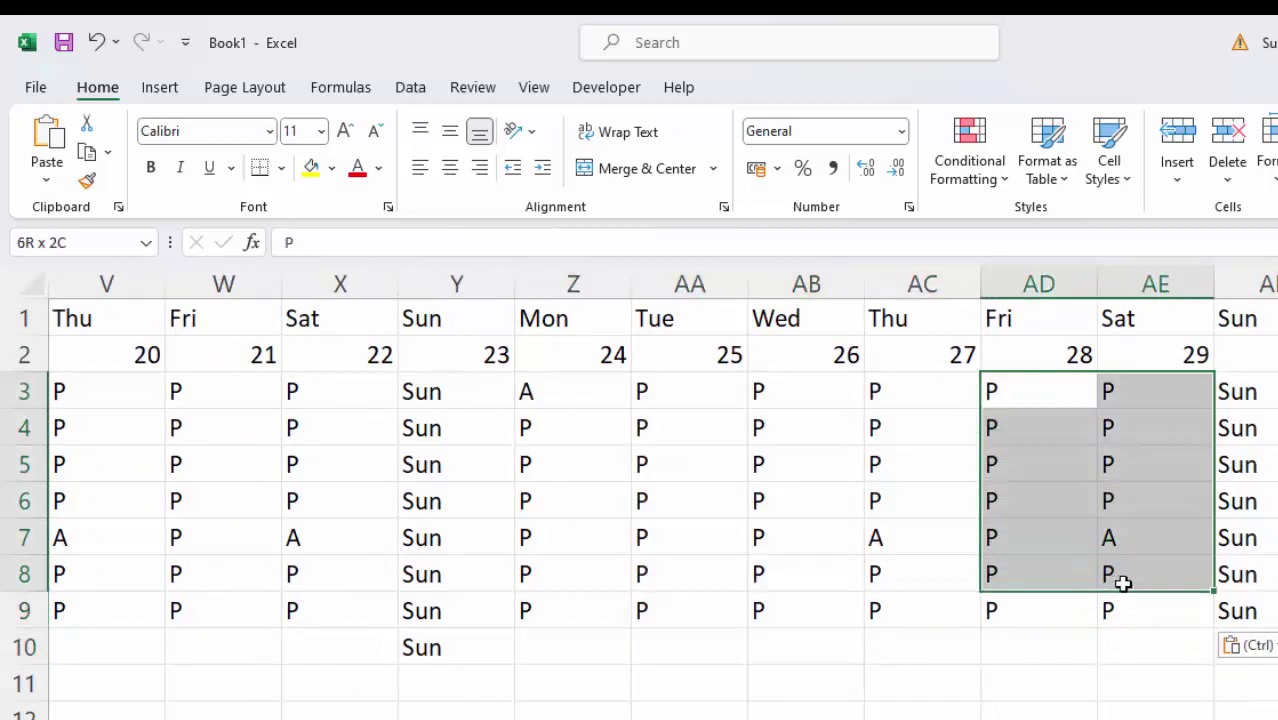
key(ctrl+c)
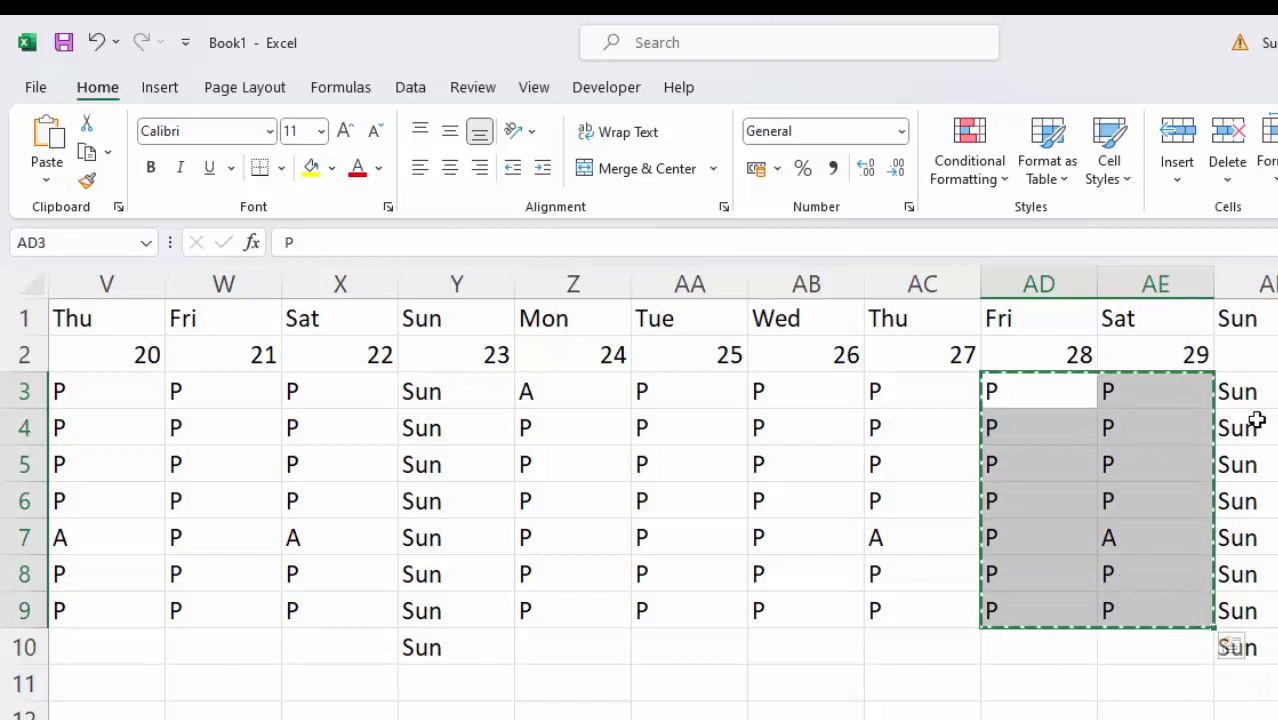
double_click(1152, 386)
click(1150, 488)
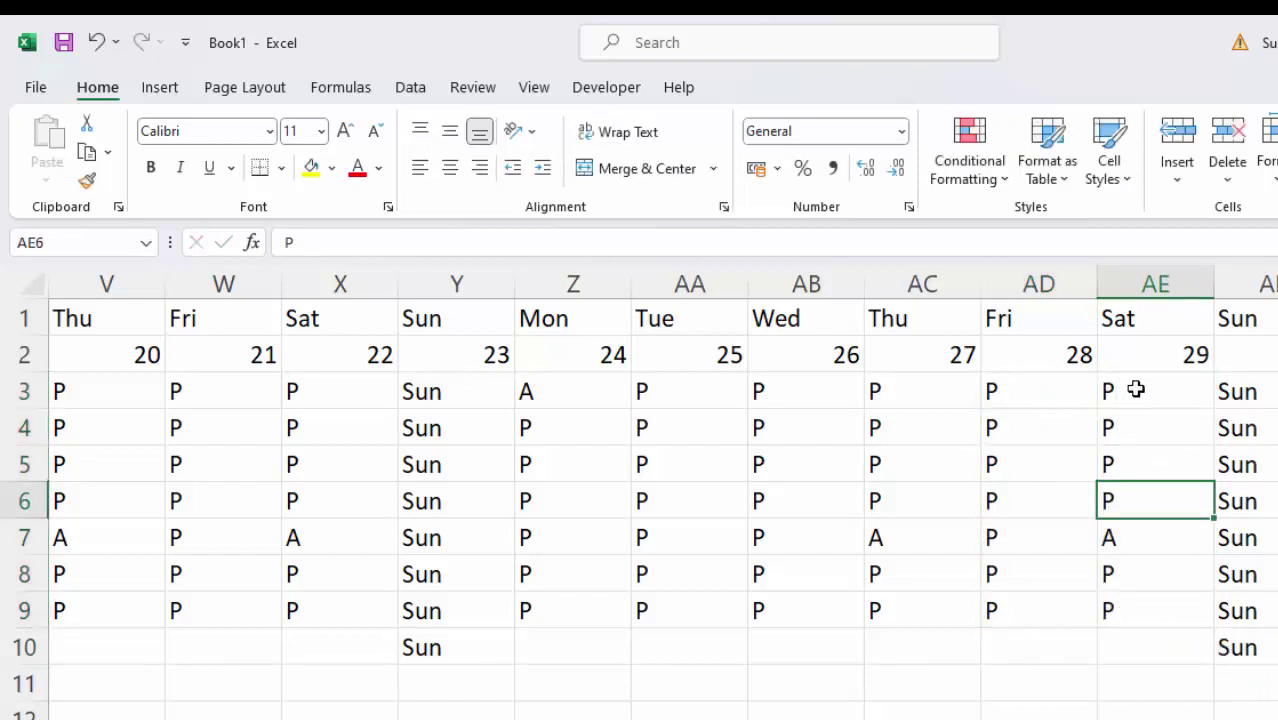
drag(1132, 388, 1136, 601)
key(ctrl+c)
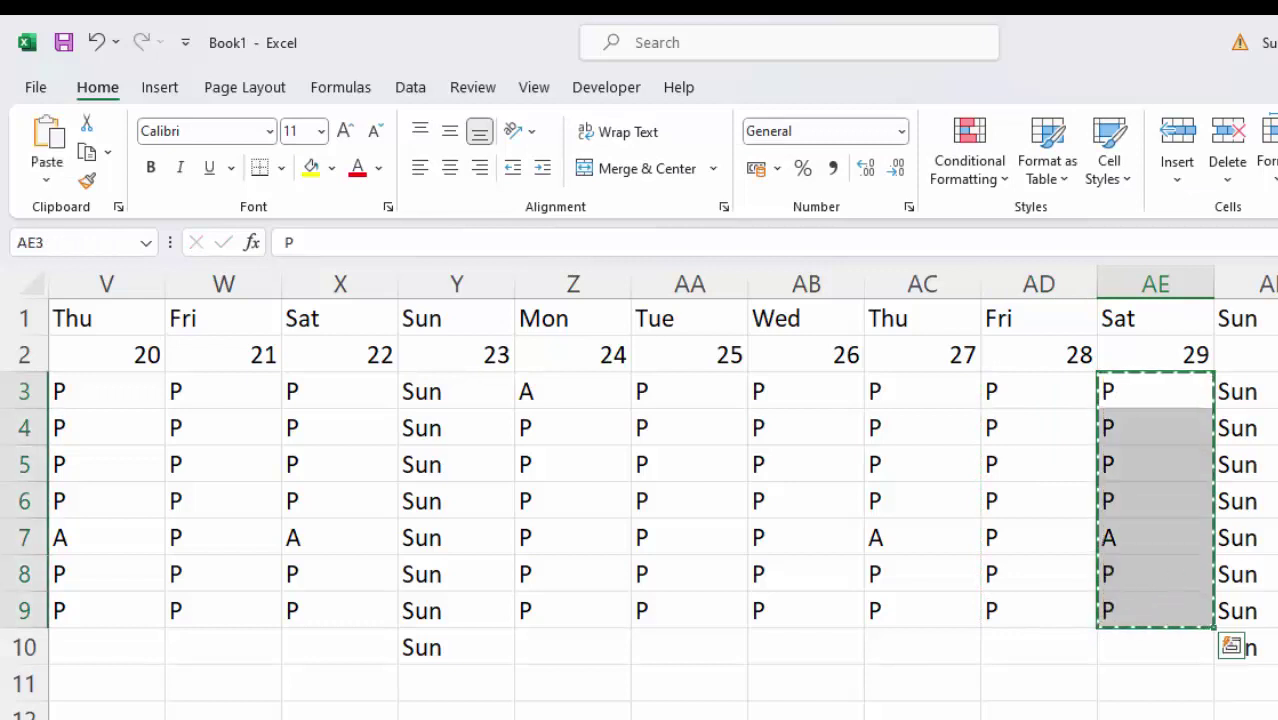
key(Right)
key(Right)
key(ctrl+v)
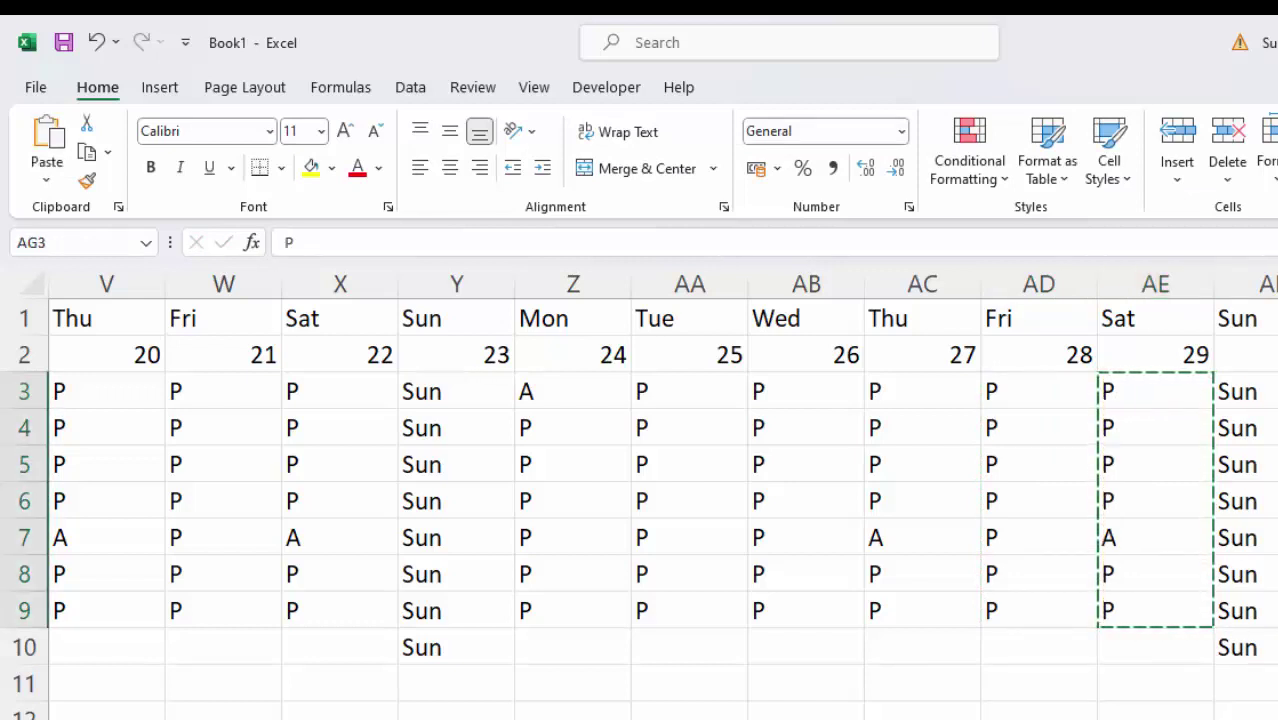
click(1222, 648)
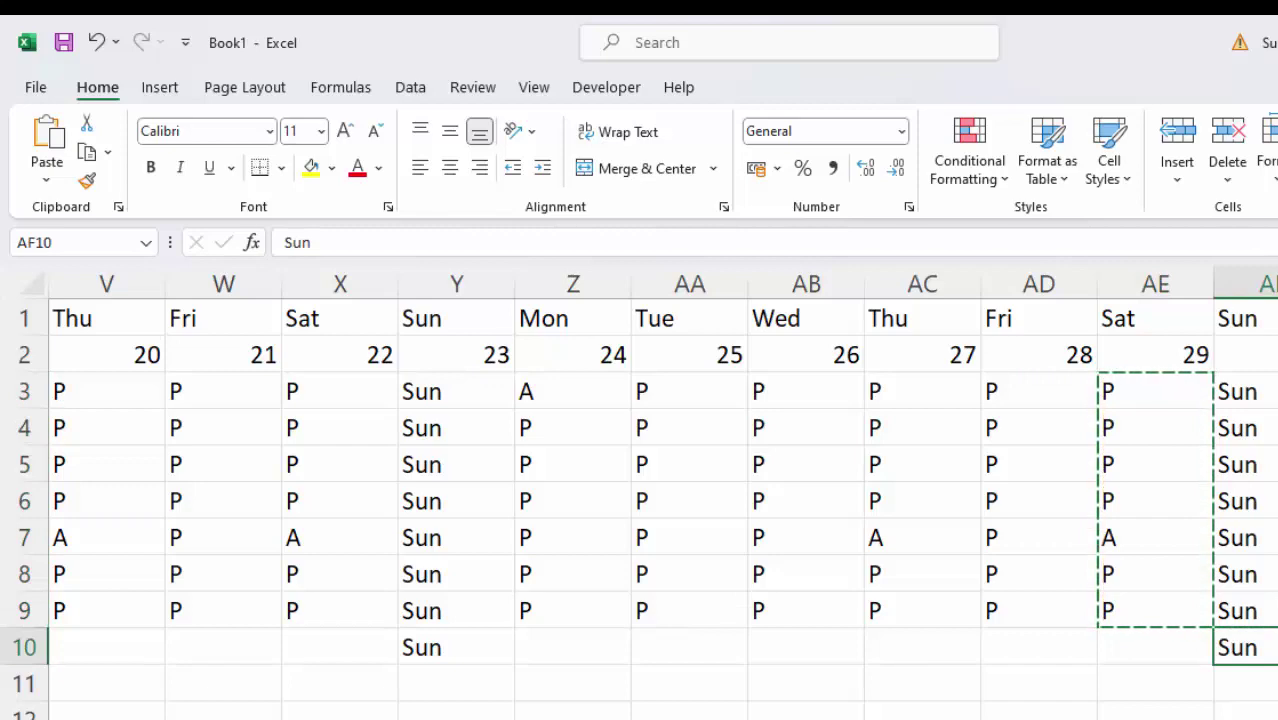
AutoFit the column widths of the whole attendance data block.
scroll(660, 490, left, 3)
scroll(660, 490, left, 5)
scroll(660, 490, left, 1)
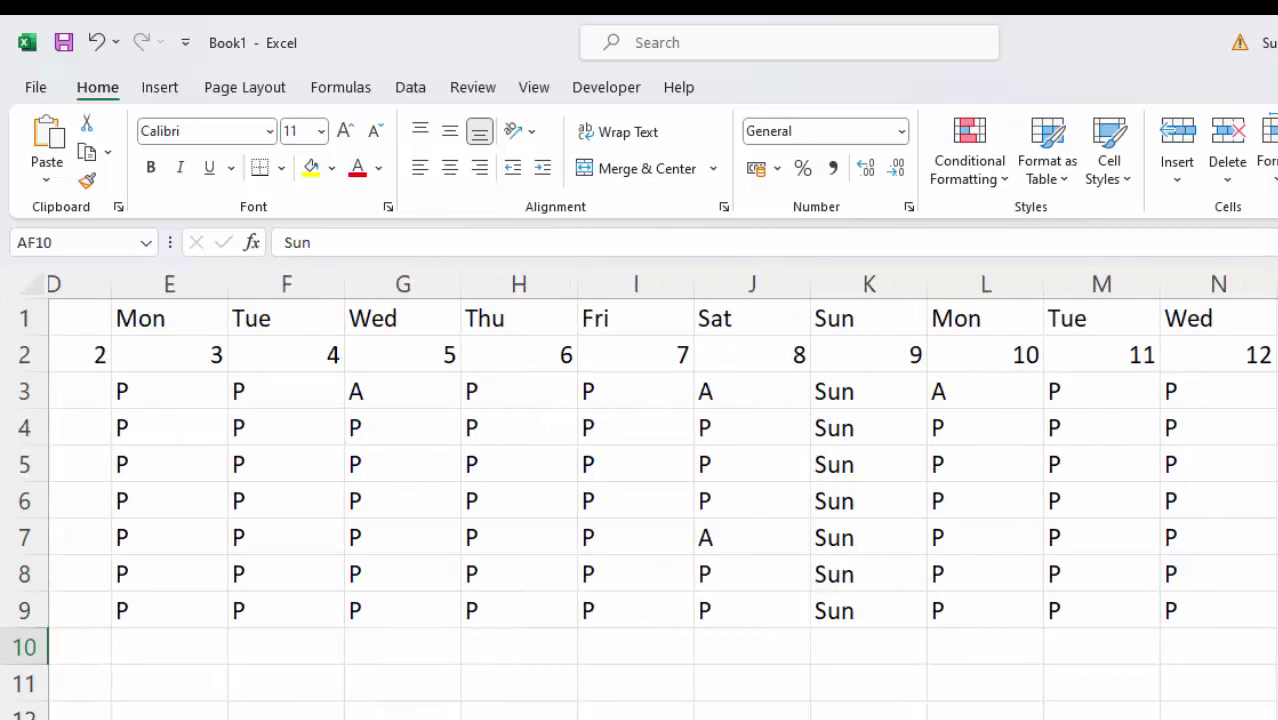
scroll(660, 490, left, 2)
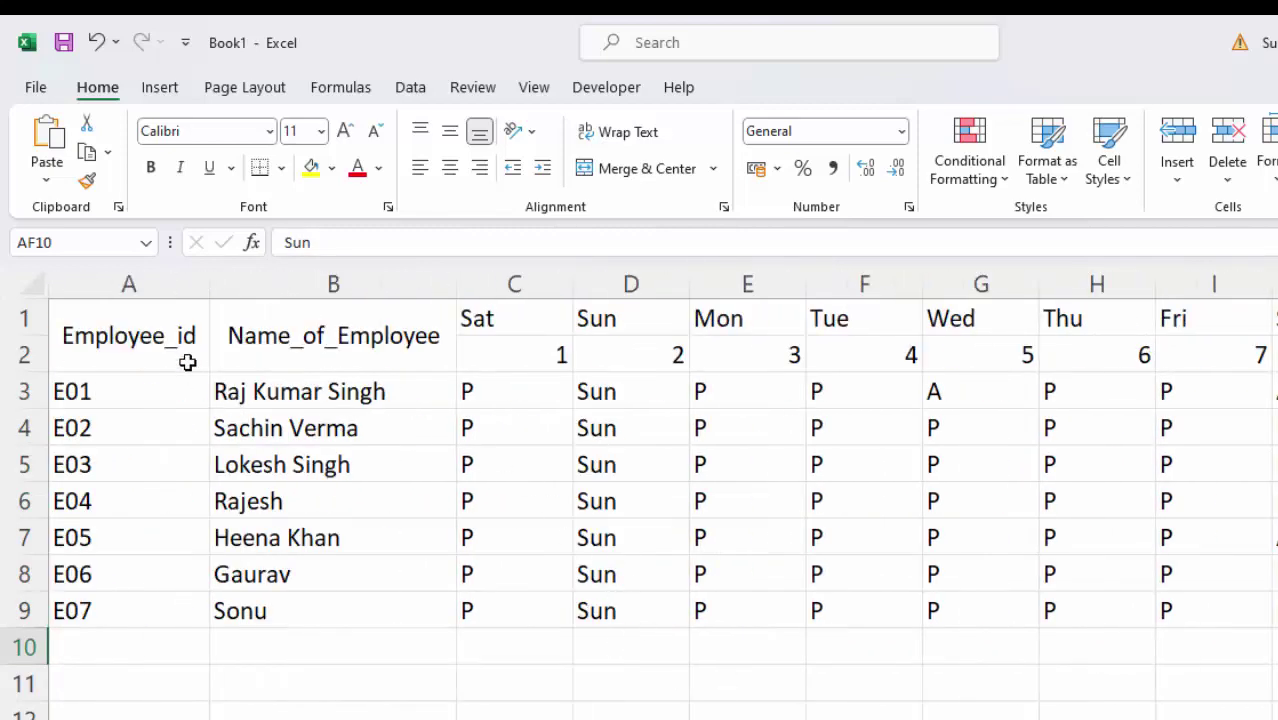
drag(187, 362, 1270, 612)
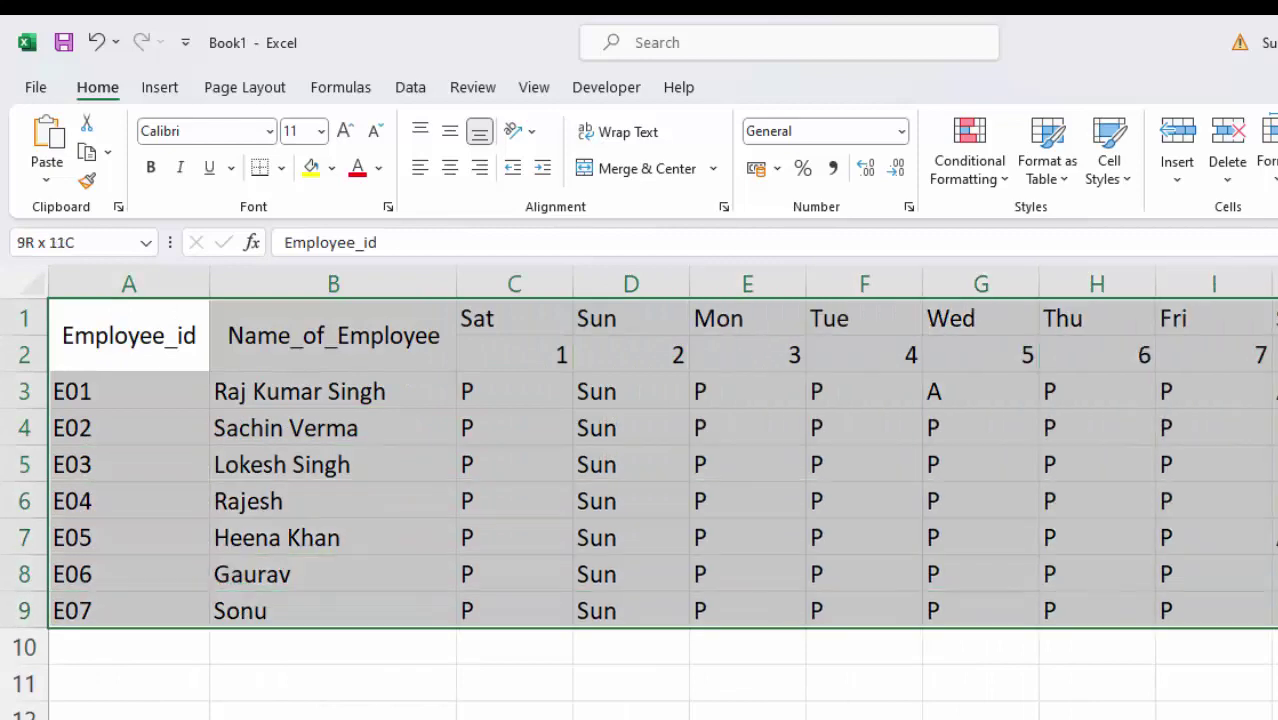
drag(1270, 612, 573, 664)
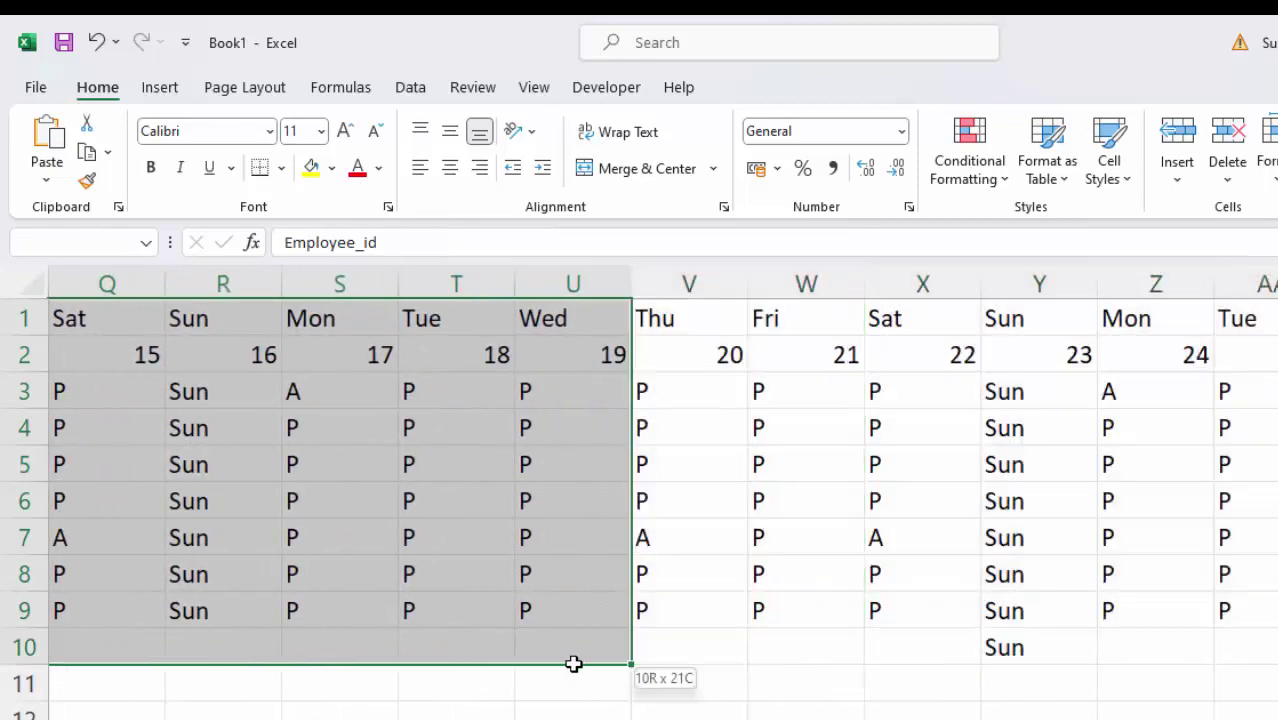
click(372, 488)
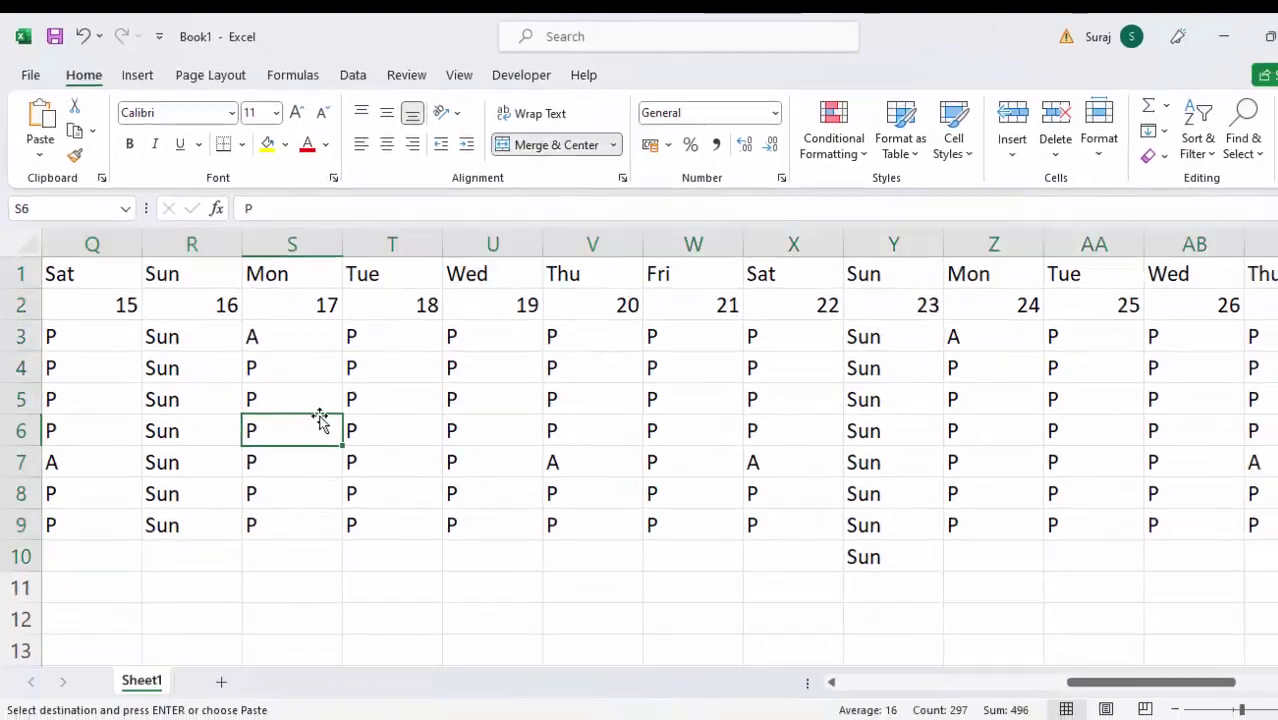
key(ctrl+a)
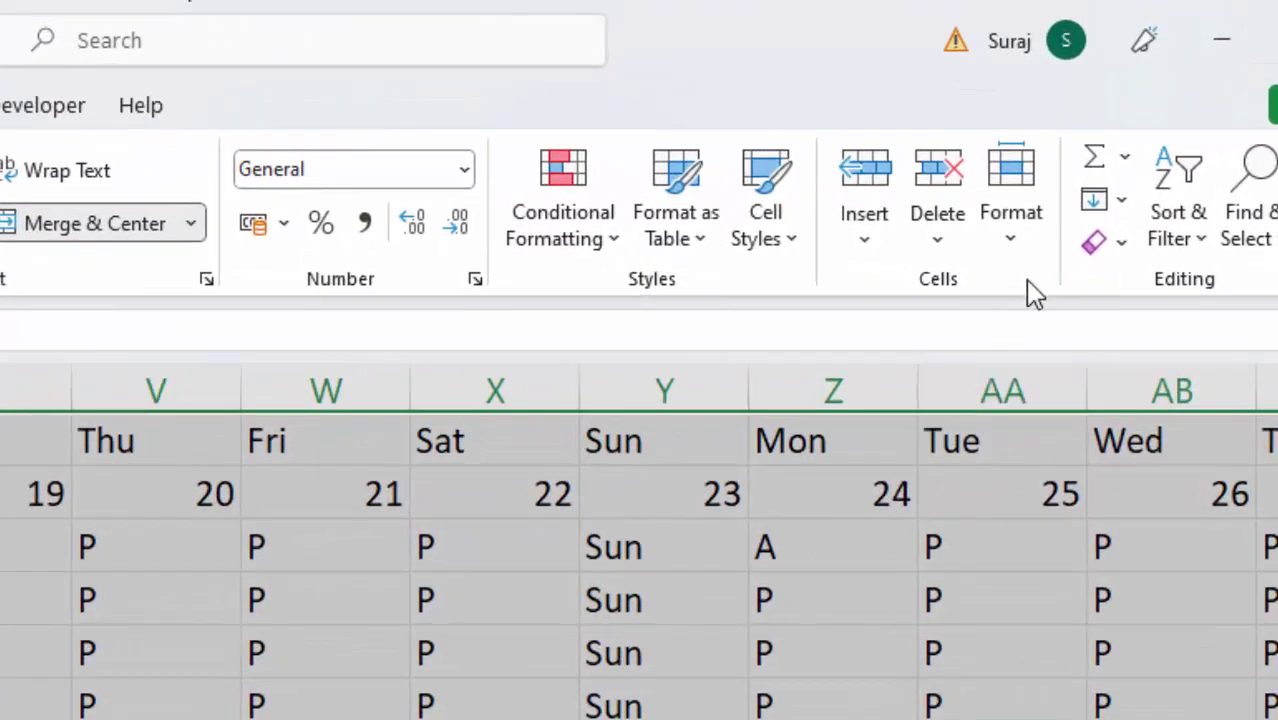
click(1017, 250)
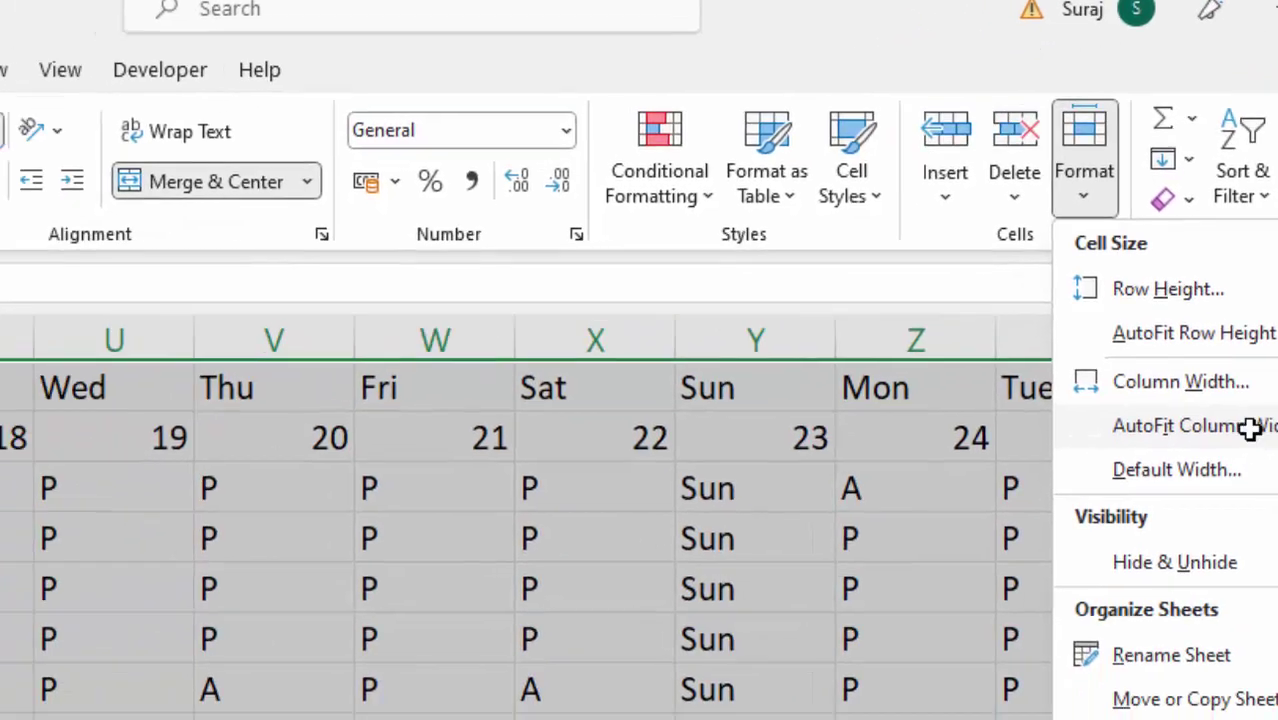
click(1068, 508)
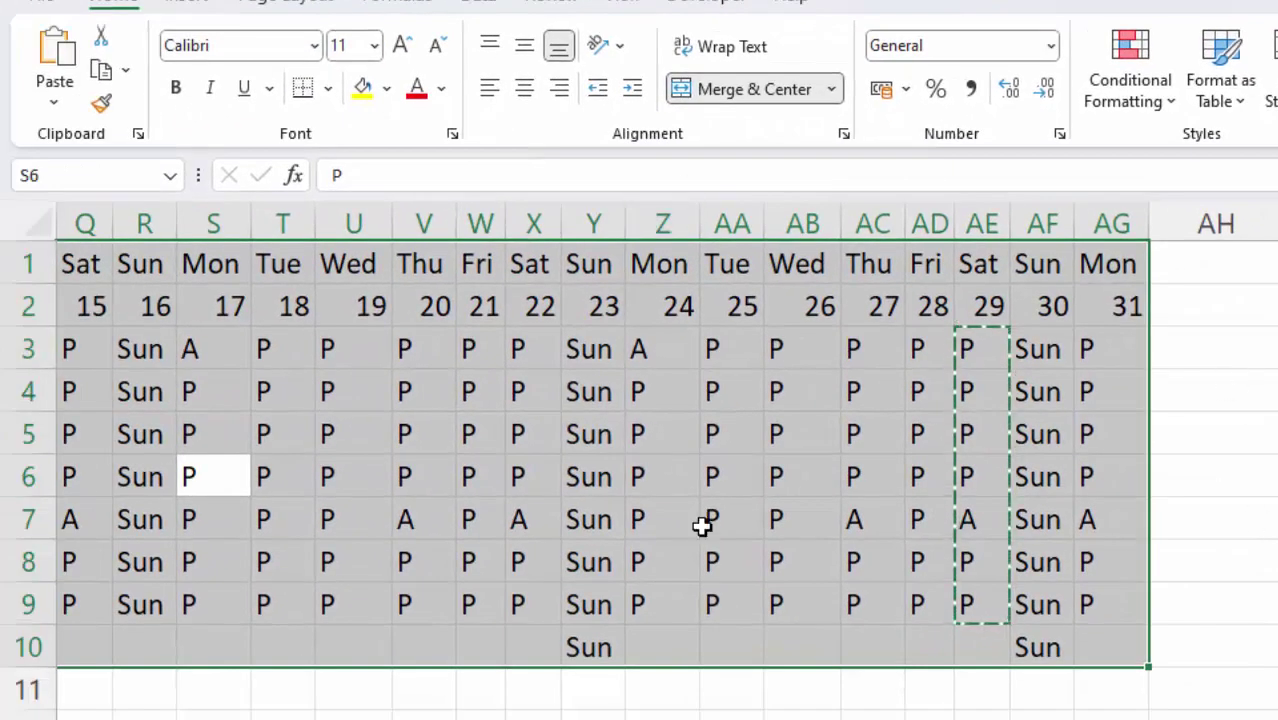
Delete the stray Sun entries in row 10 (AF10 and Y10).
click(1033, 652)
key(Delete)
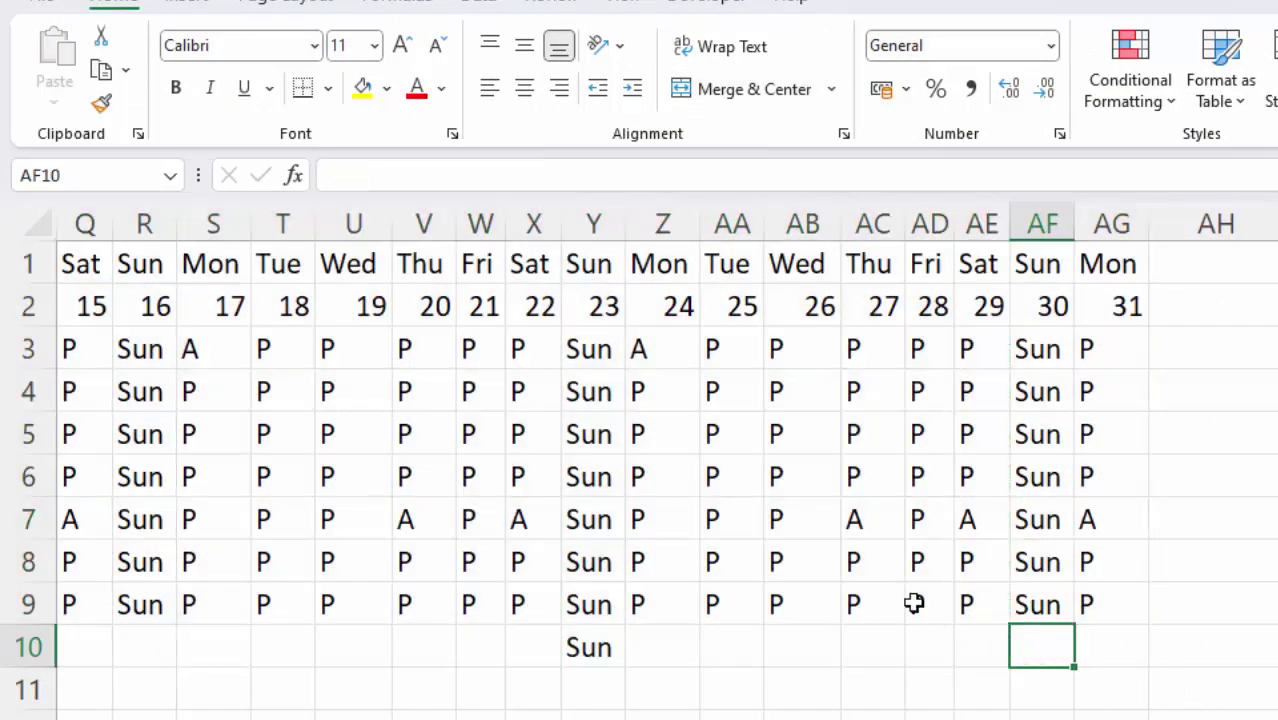
click(580, 648)
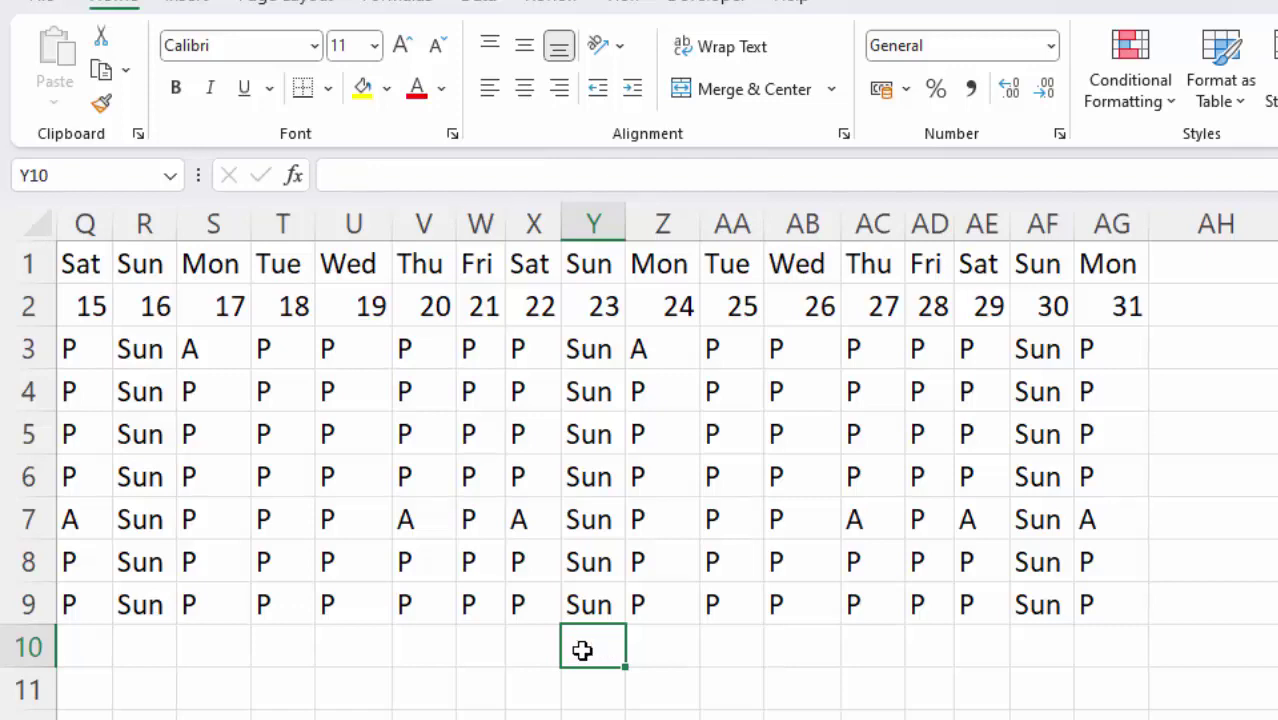
Apply All Borders to the attendance table in rows 1–9 with the Alt+H+B+A shortcut.
scroll(640, 430, left, 5)
scroll(640, 430, left, 1)
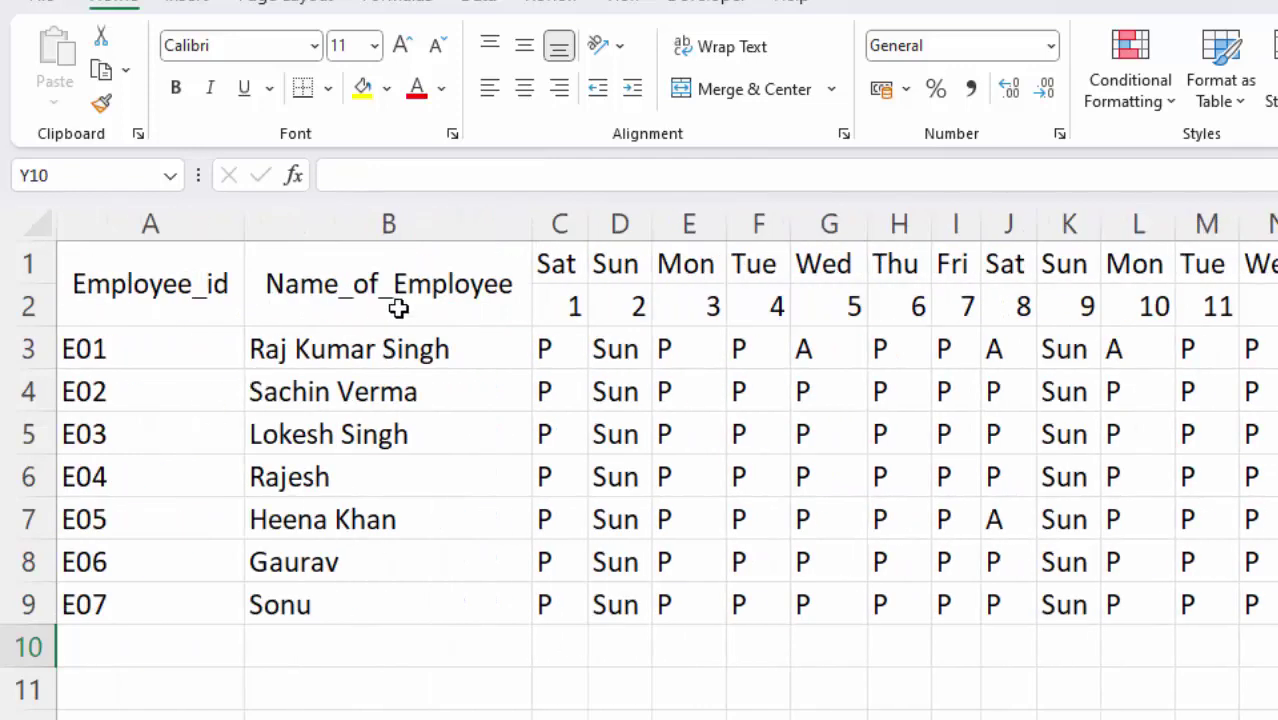
mouse_move(145, 280)
mouse_down()
mouse_move(1270, 477)
mouse_move(1266, 558)
mouse_up()
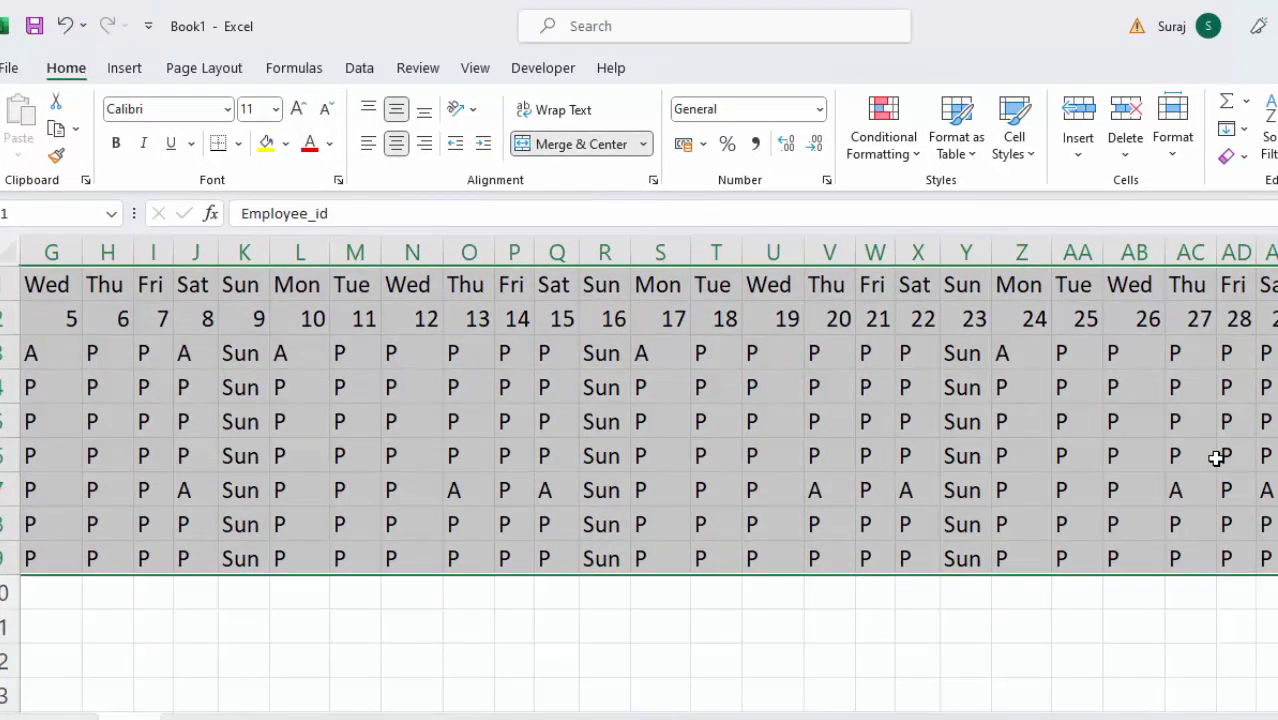
key(alt)
key(h)
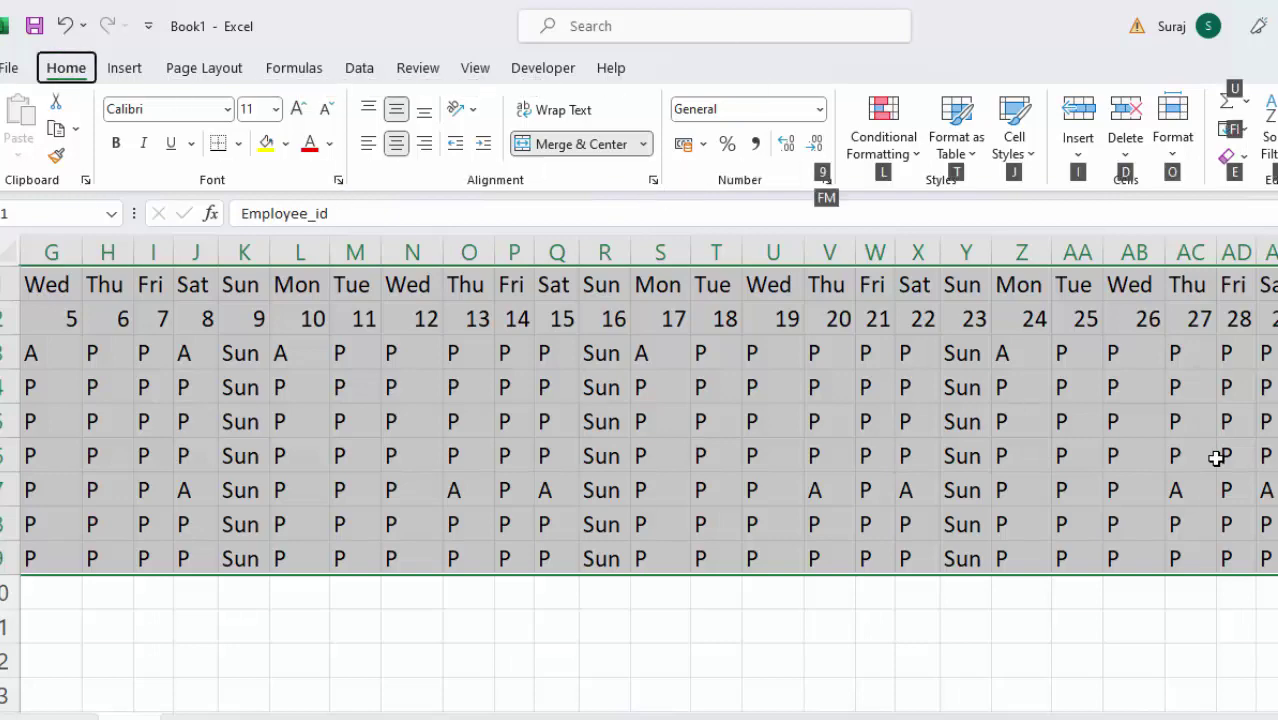
key(b)
key(a)
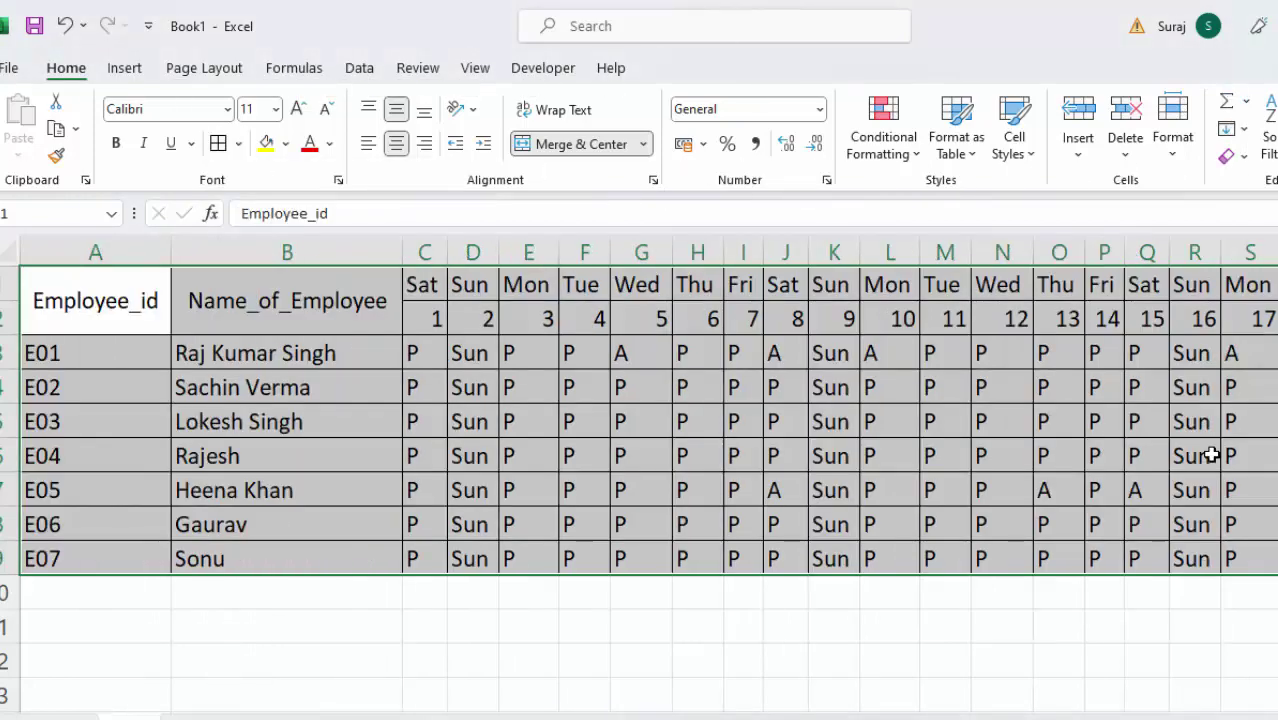
drag(95, 295, 250, 307)
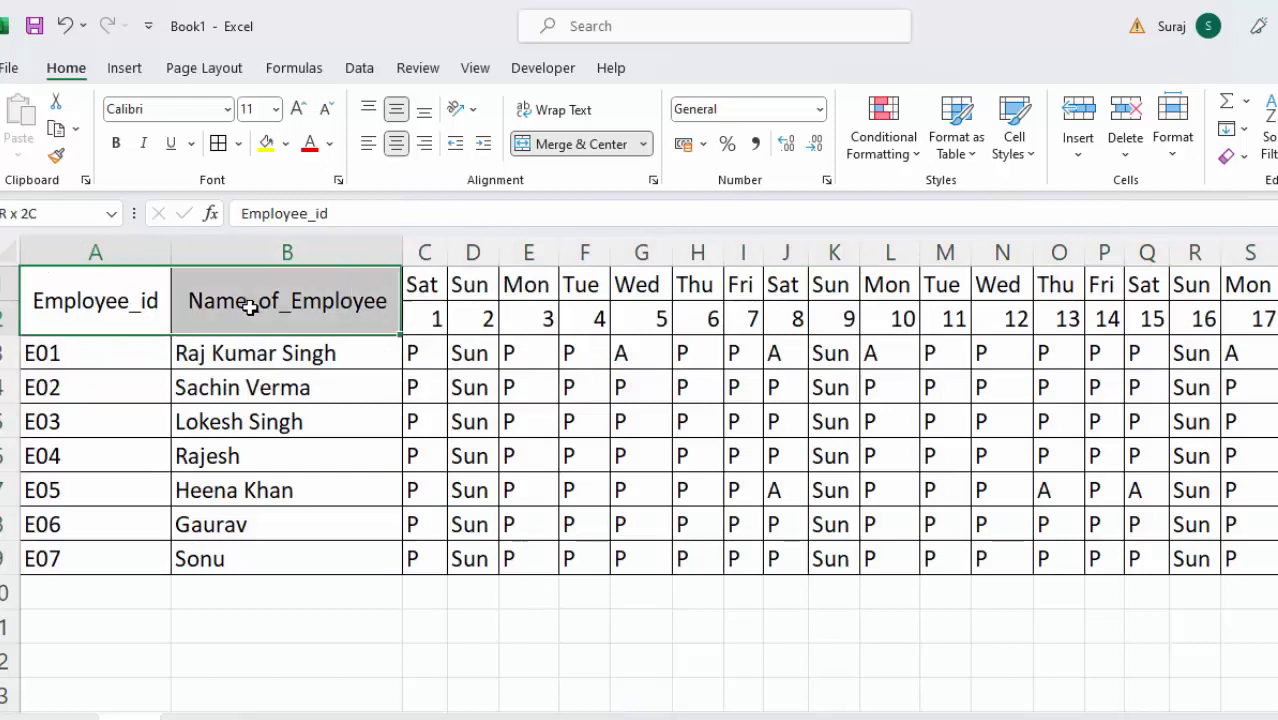
Fill the Employee_id and Name_of_Employee headers and the weekday row yellow.
click(266, 143)
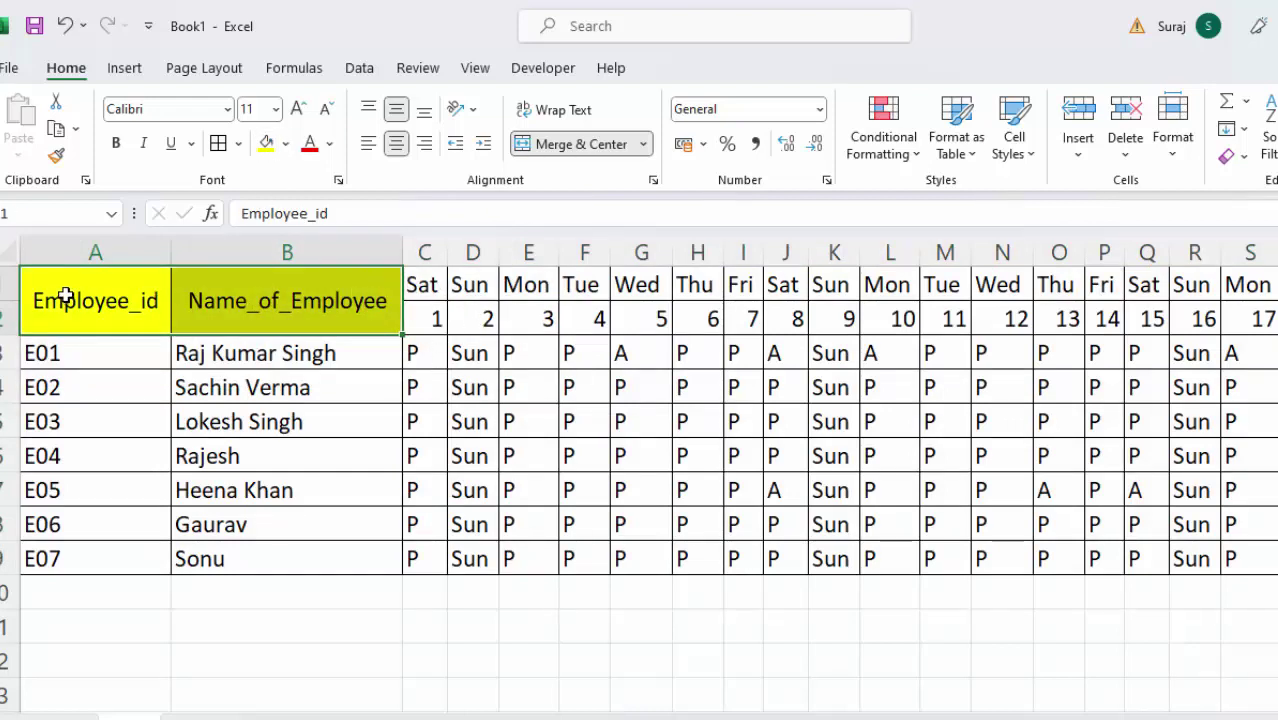
drag(63, 291, 870, 297)
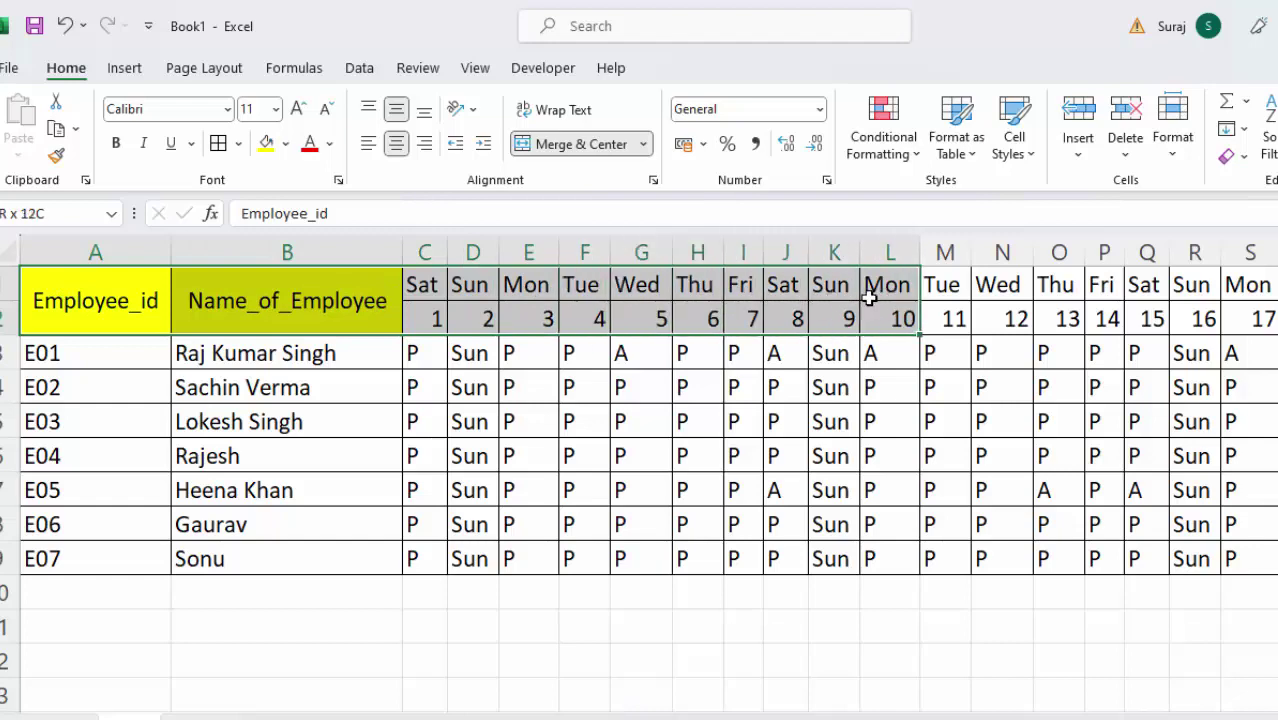
drag(422, 285, 1276, 300)
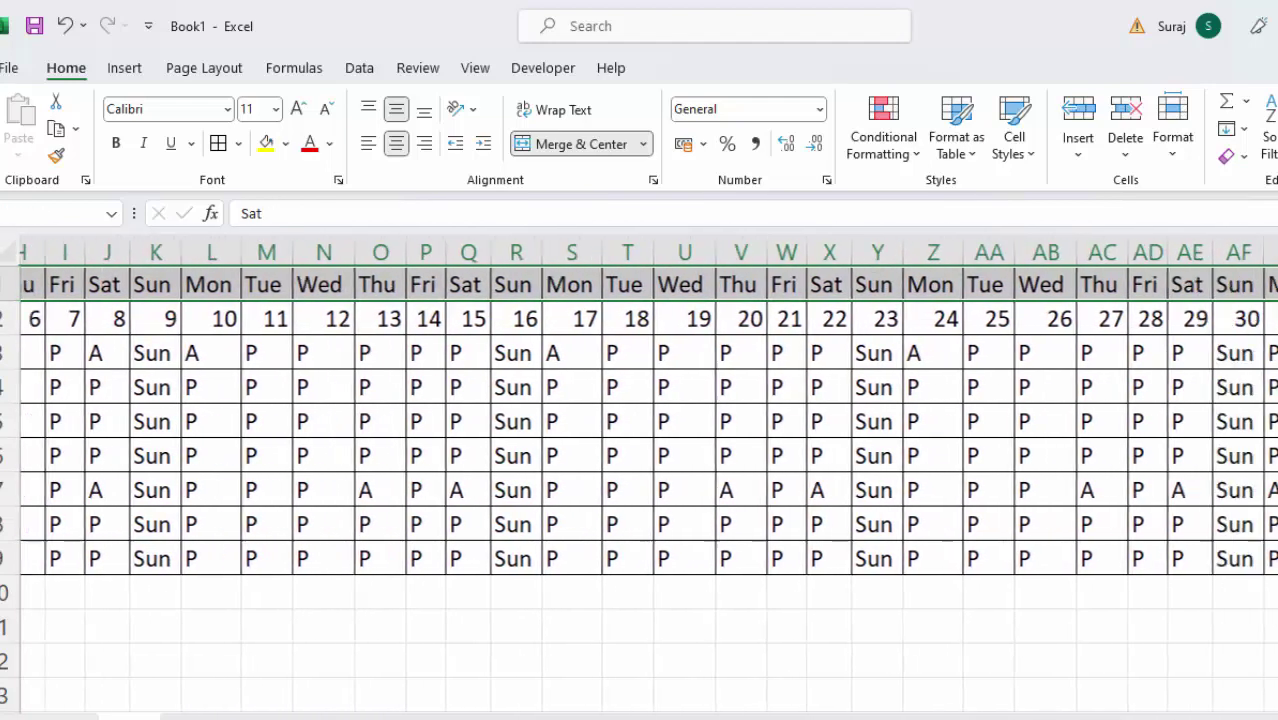
drag(1276, 300, 1140, 289)
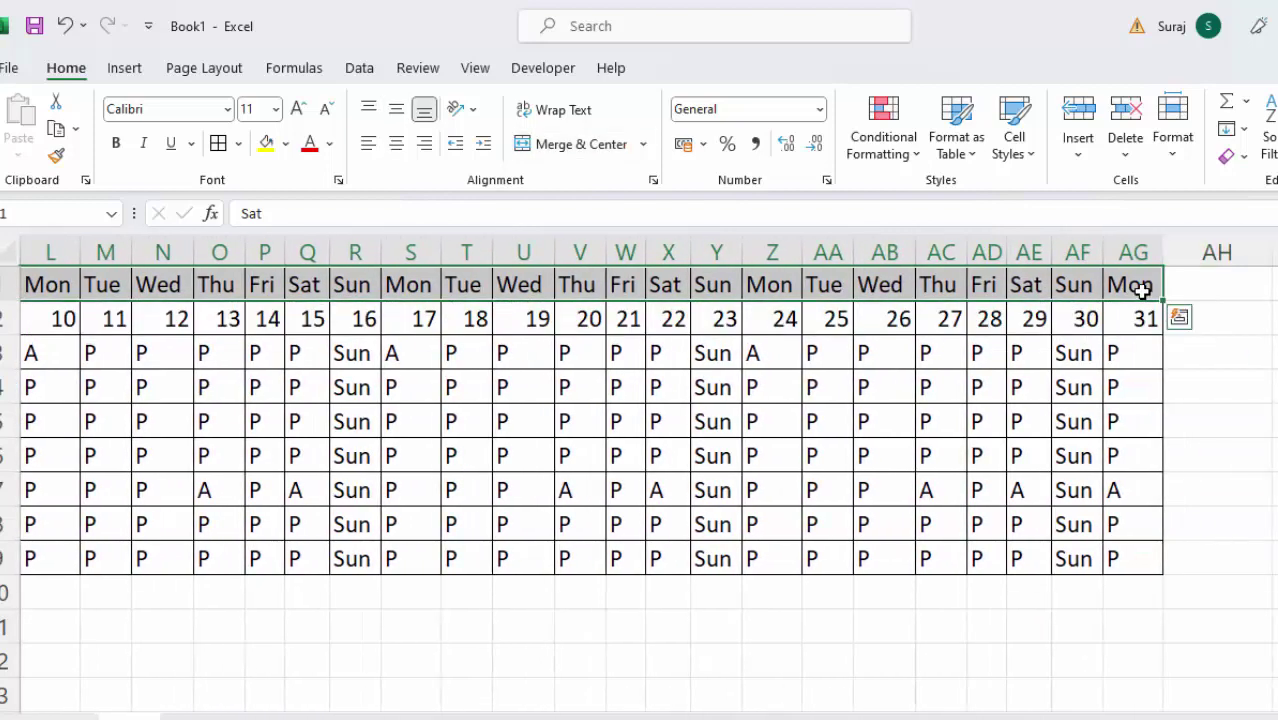
click(266, 143)
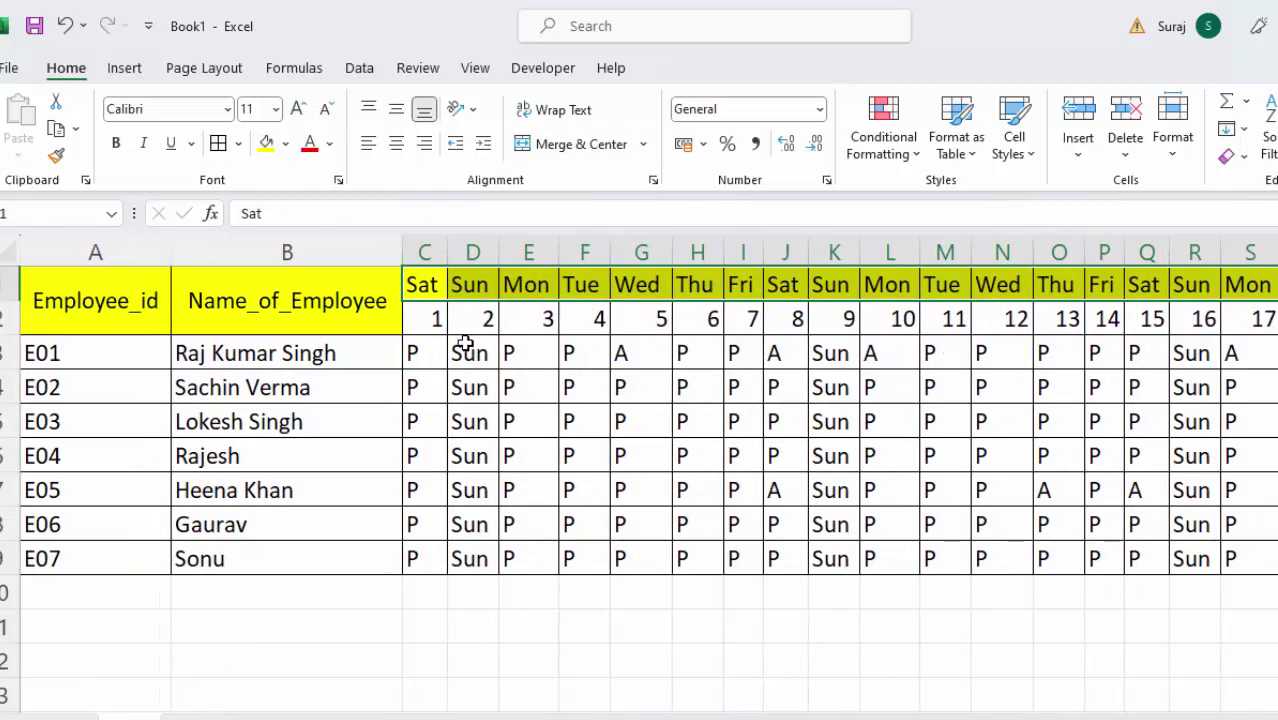
Merge and center the Employee_id and Name_of_Employee headers.
drag(86, 294, 309, 306)
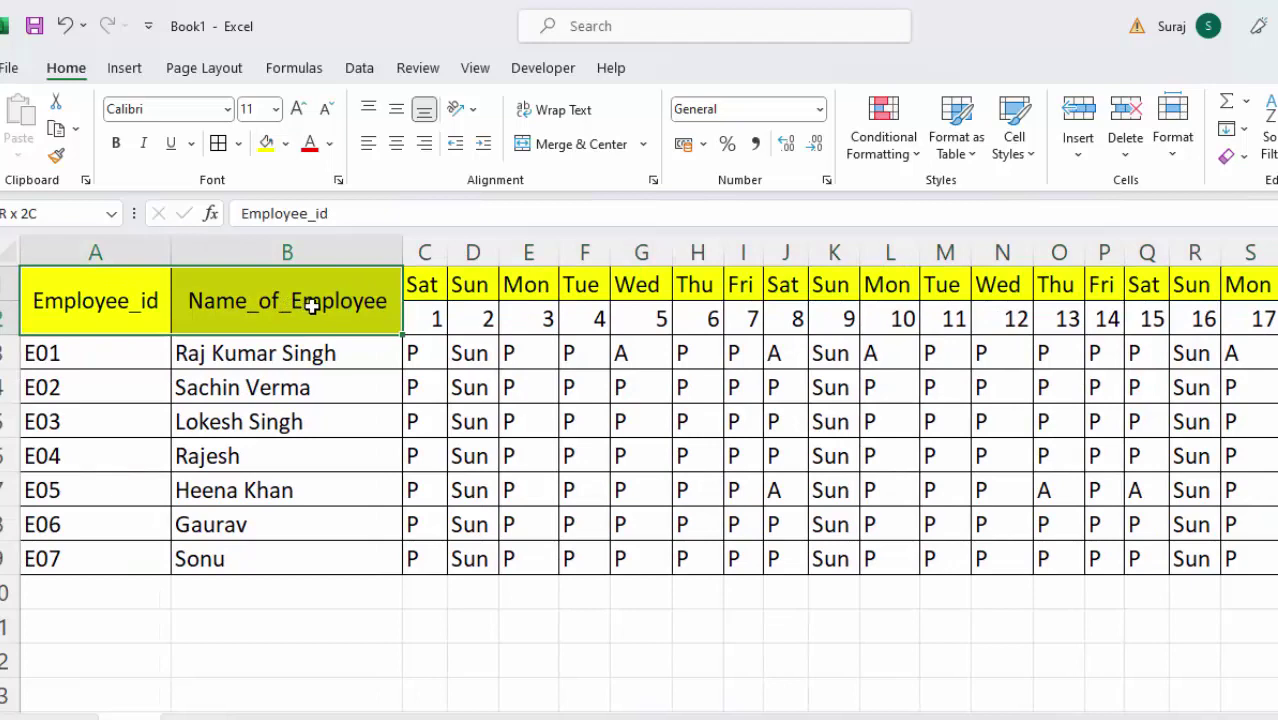
key(alt+h)
key(m)
key(c)
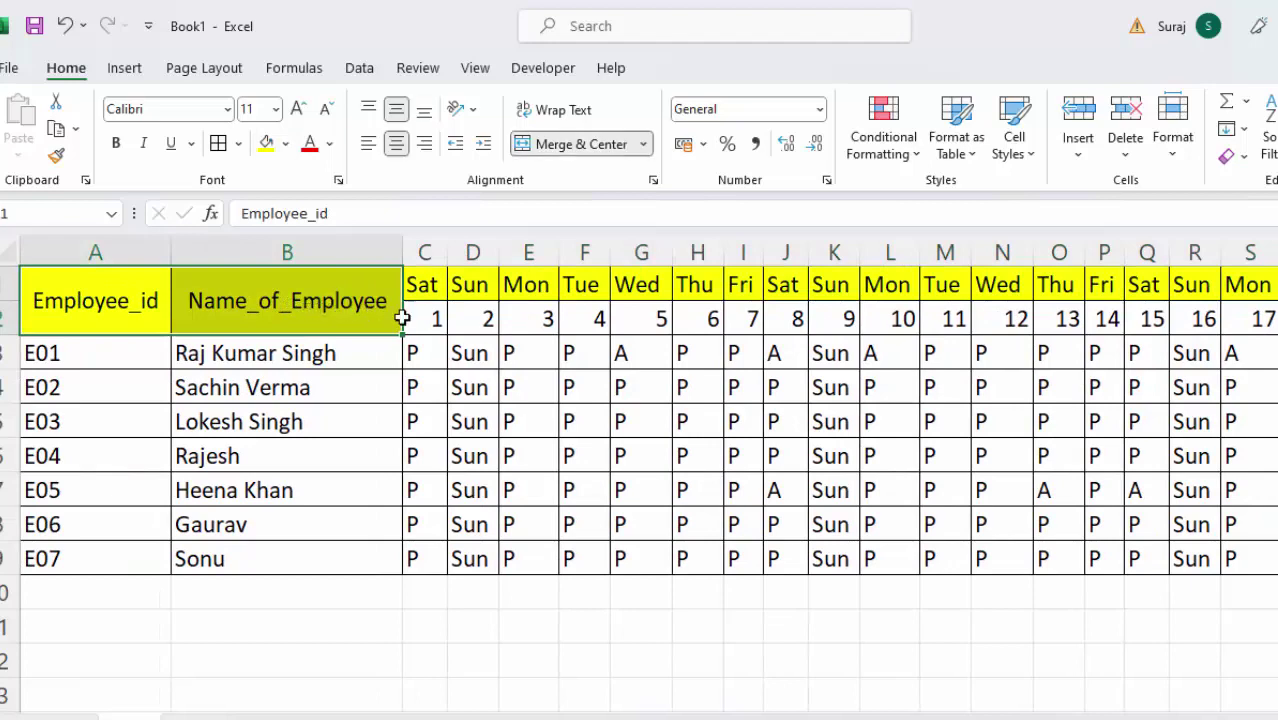
Give the date-number row a red fill with white numbers.
mouse_move(422, 322)
mouse_down()
mouse_move(1110, 305)
mouse_move(1276, 318)
mouse_up()
click(10, 318)
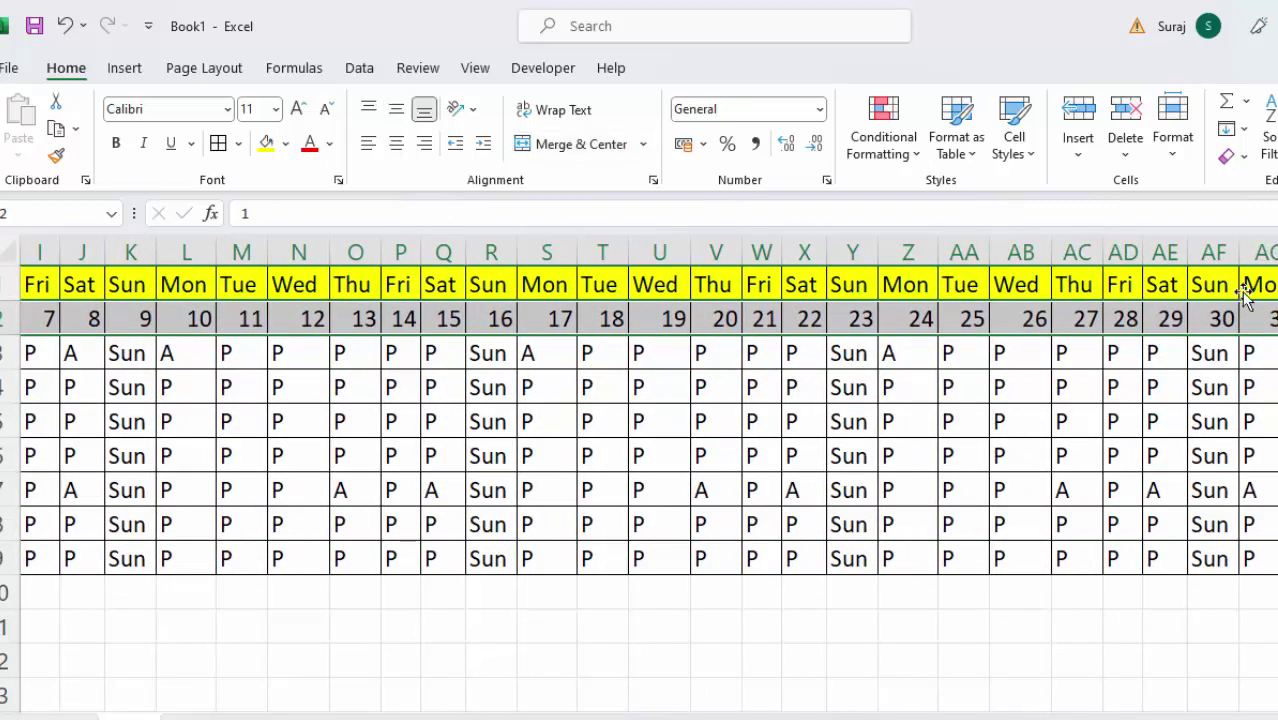
click(286, 144)
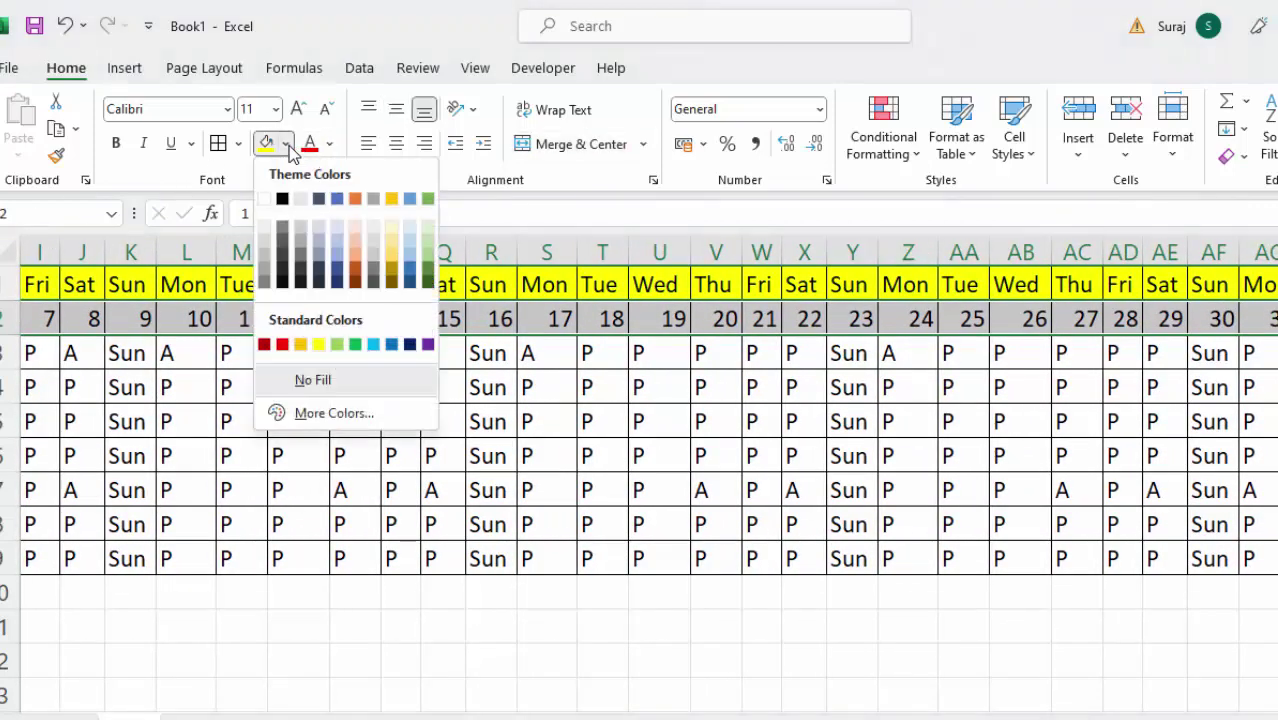
click(282, 344)
scroll(237, 308, left, 5)
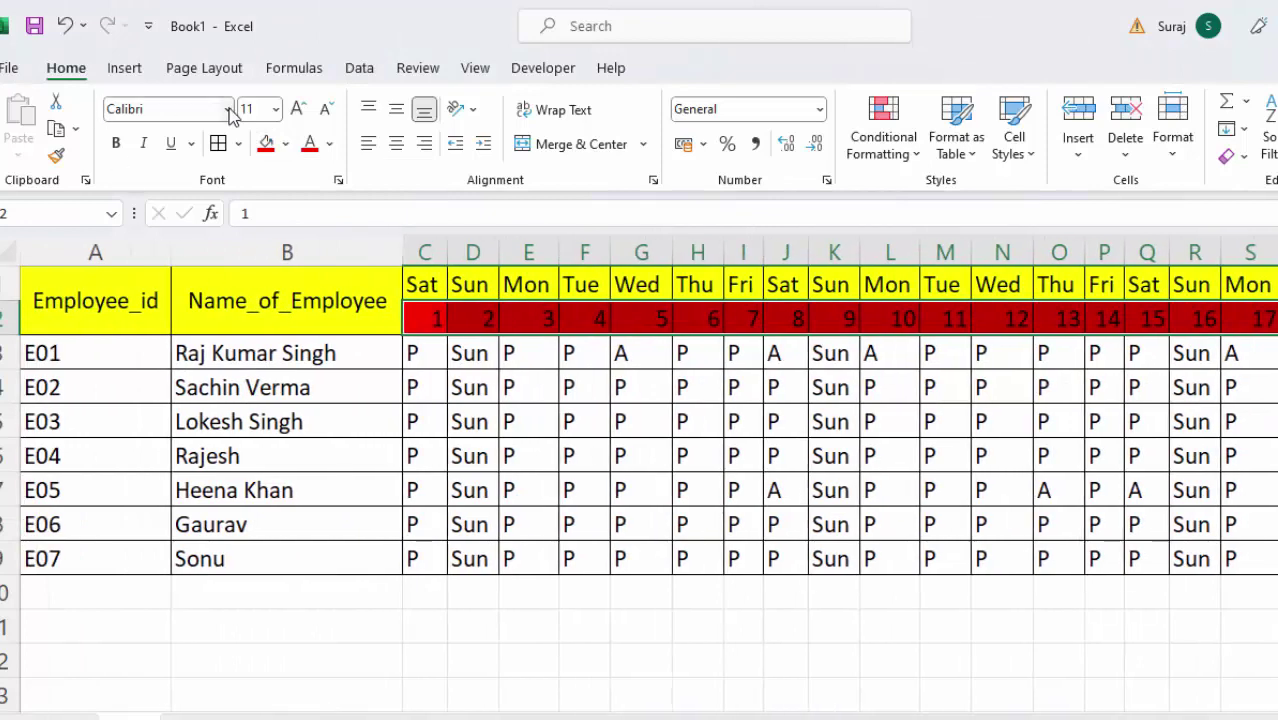
click(329, 143)
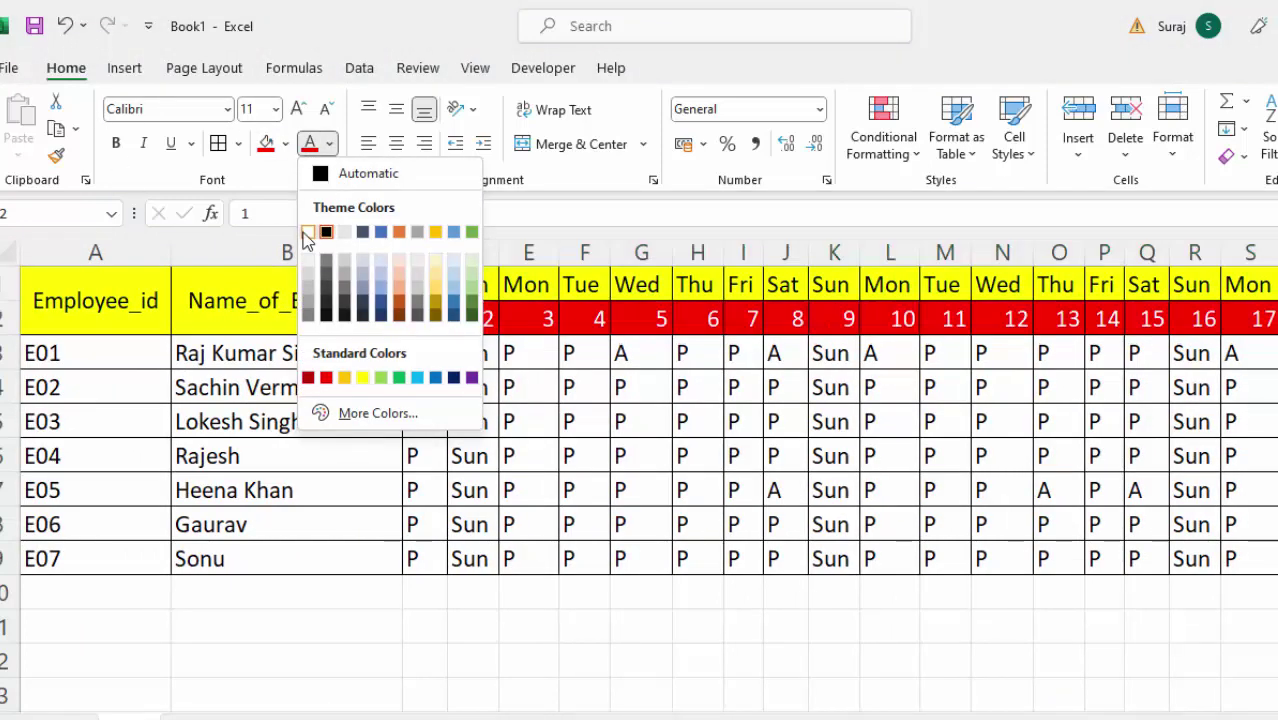
click(320, 230)
click(641, 590)
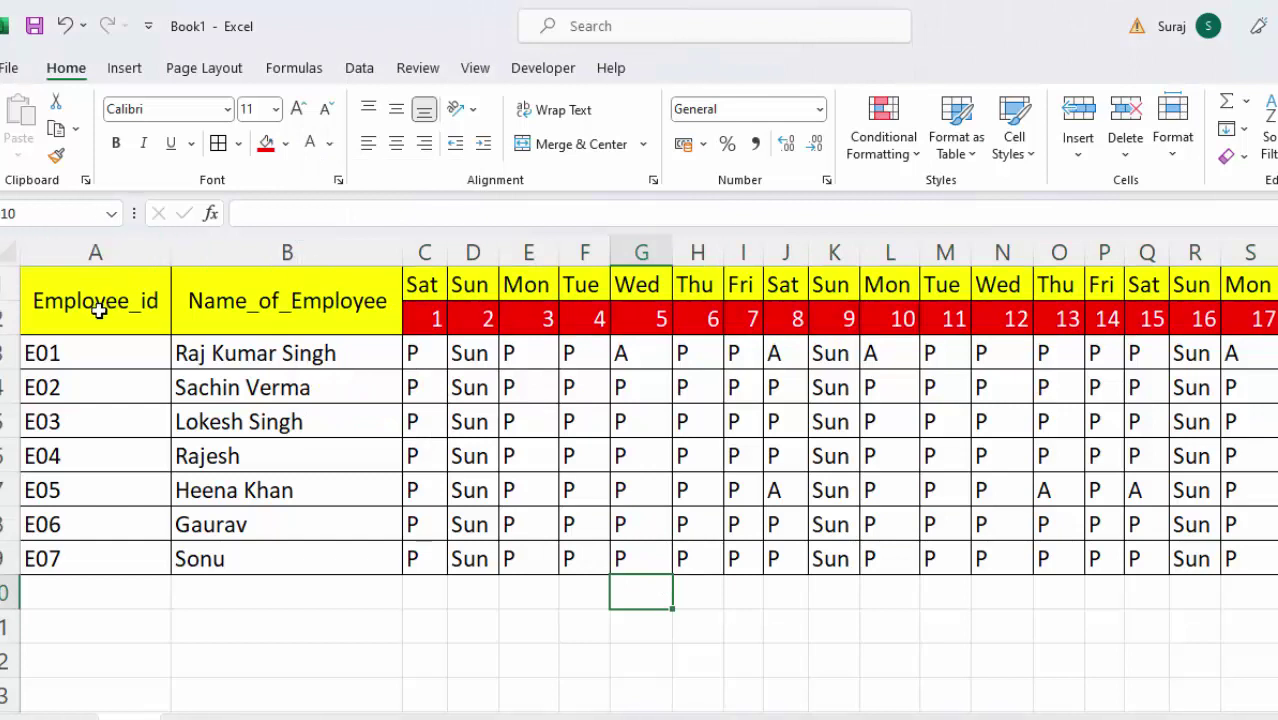
Select the Sun attendance cells in columns D, K, R and Y together.
drag(100, 305, 493, 322)
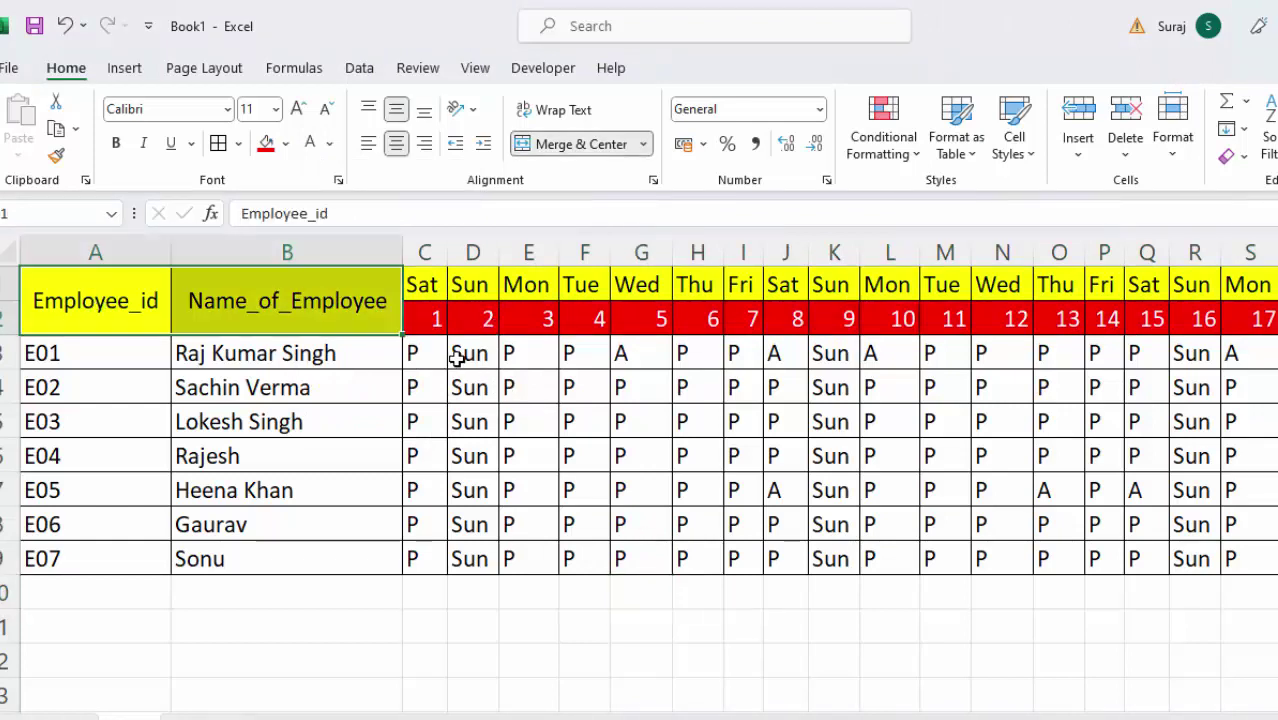
drag(465, 356, 470, 556)
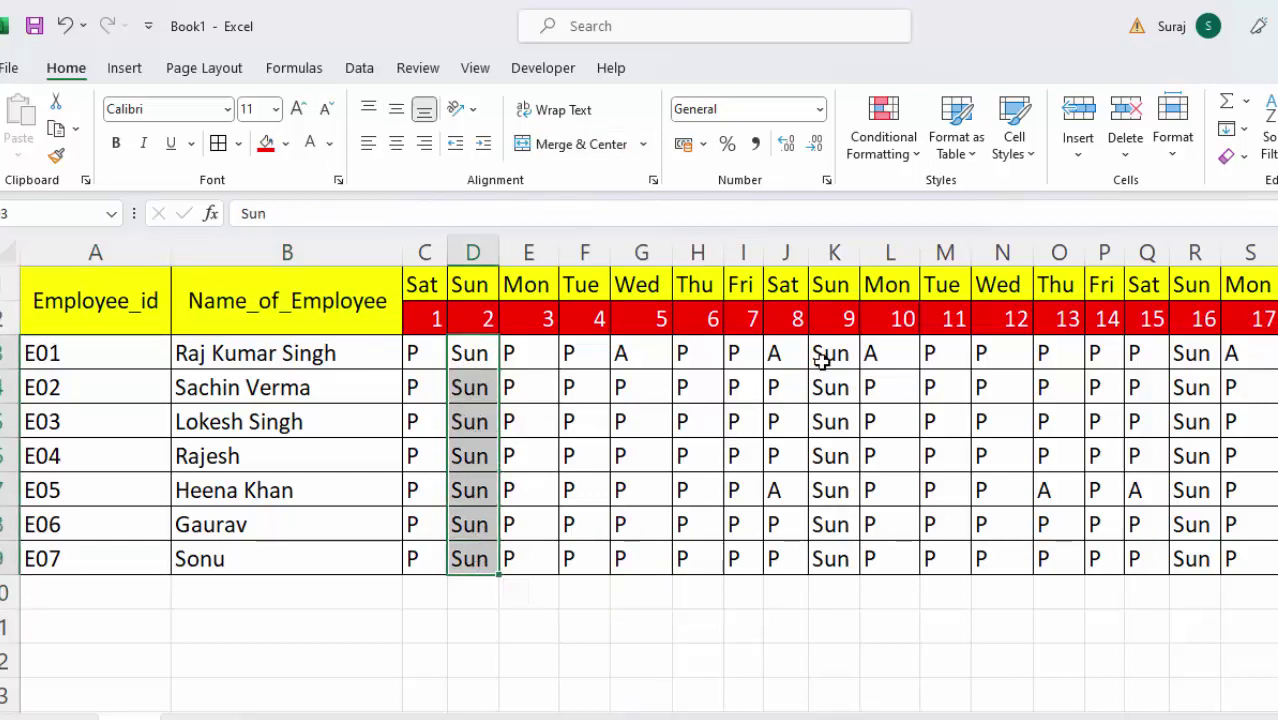
drag(833, 355, 833, 545)
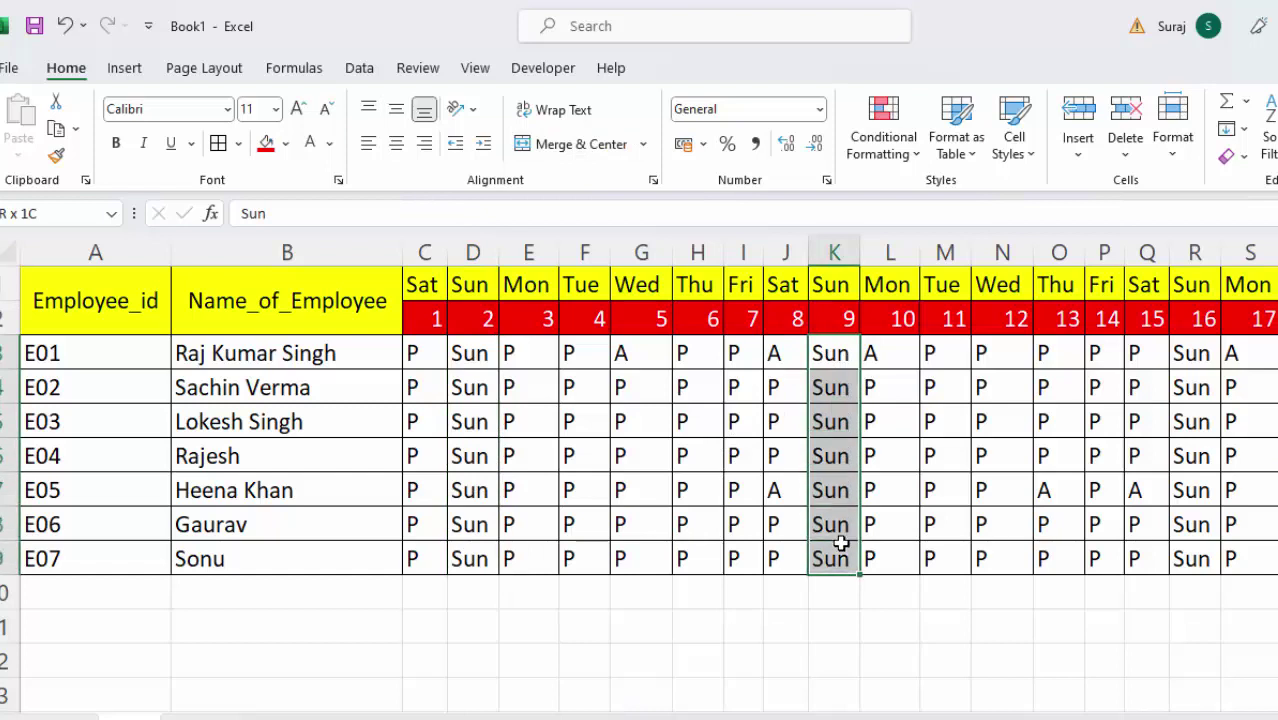
drag(465, 353, 480, 559)
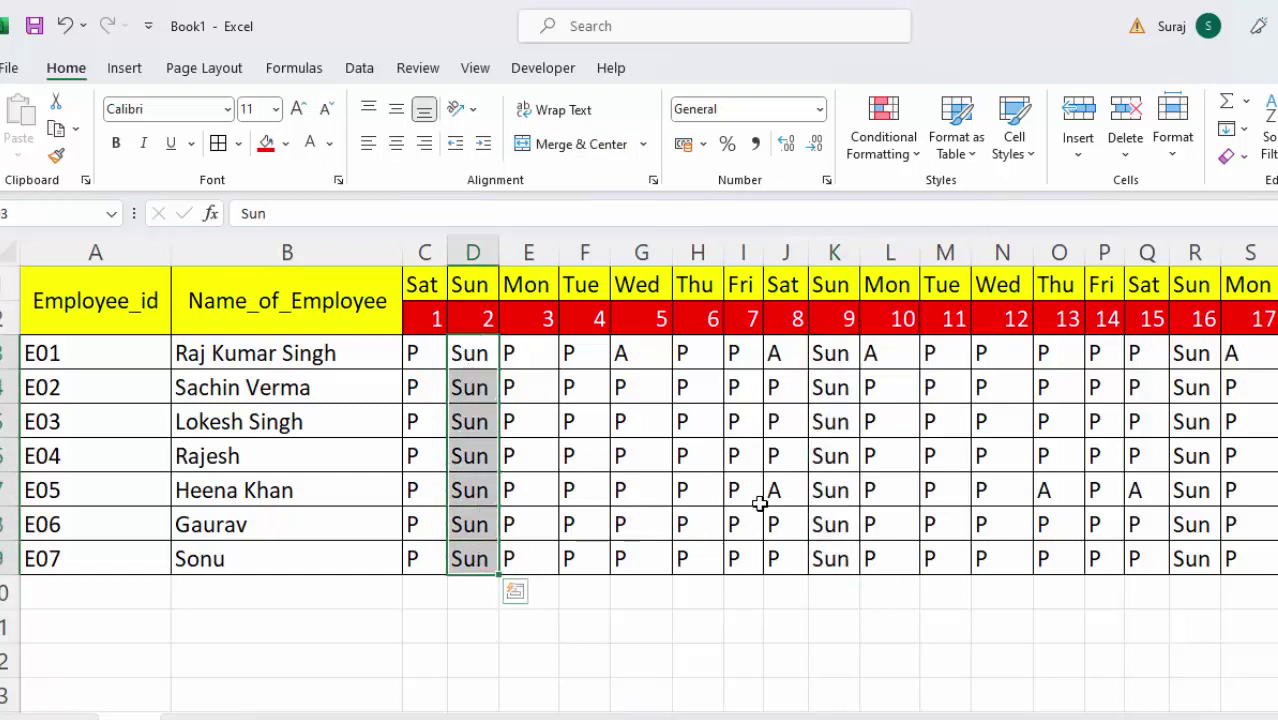
drag(823, 353, 857, 545)
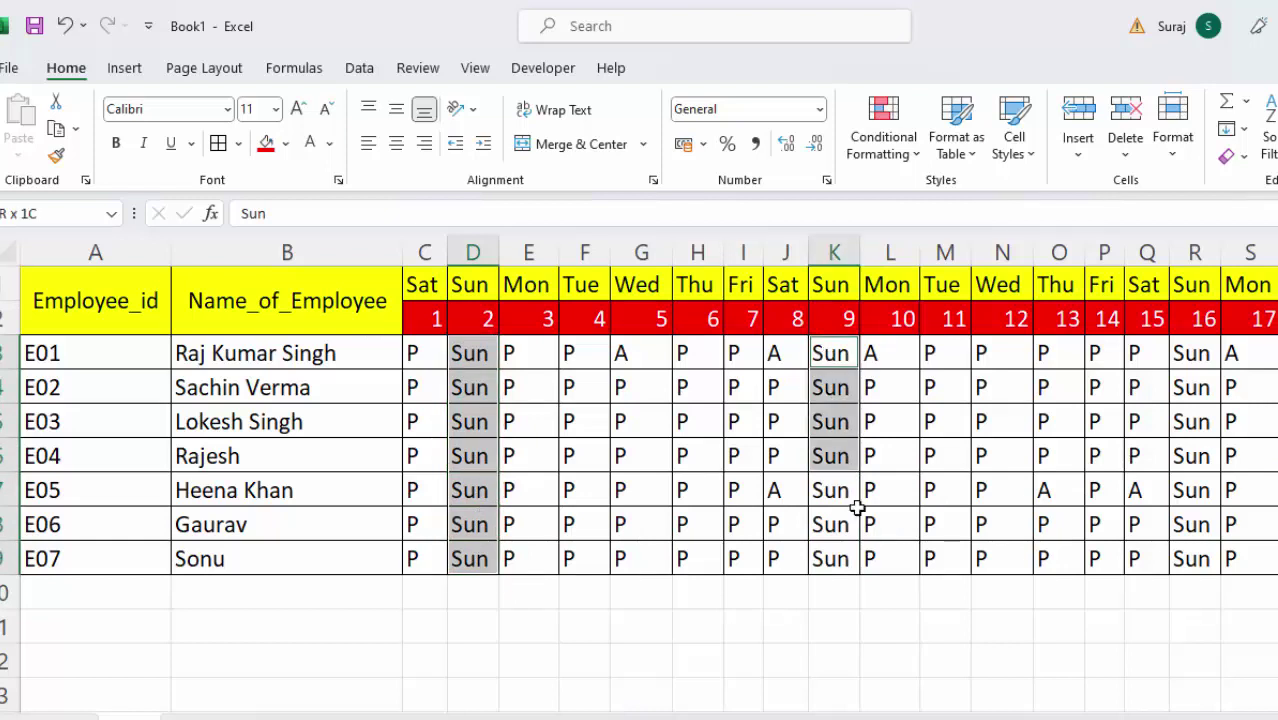
drag(1193, 353, 1192, 556)
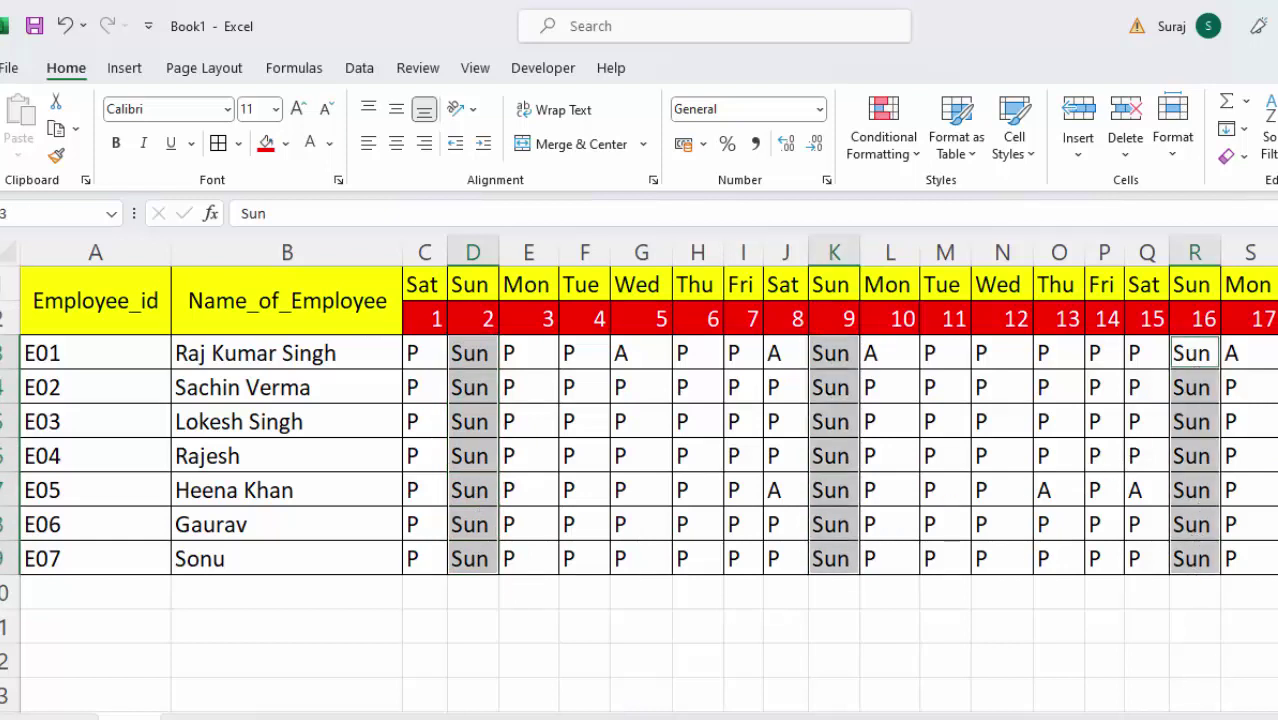
scroll(1150, 494, right, 4)
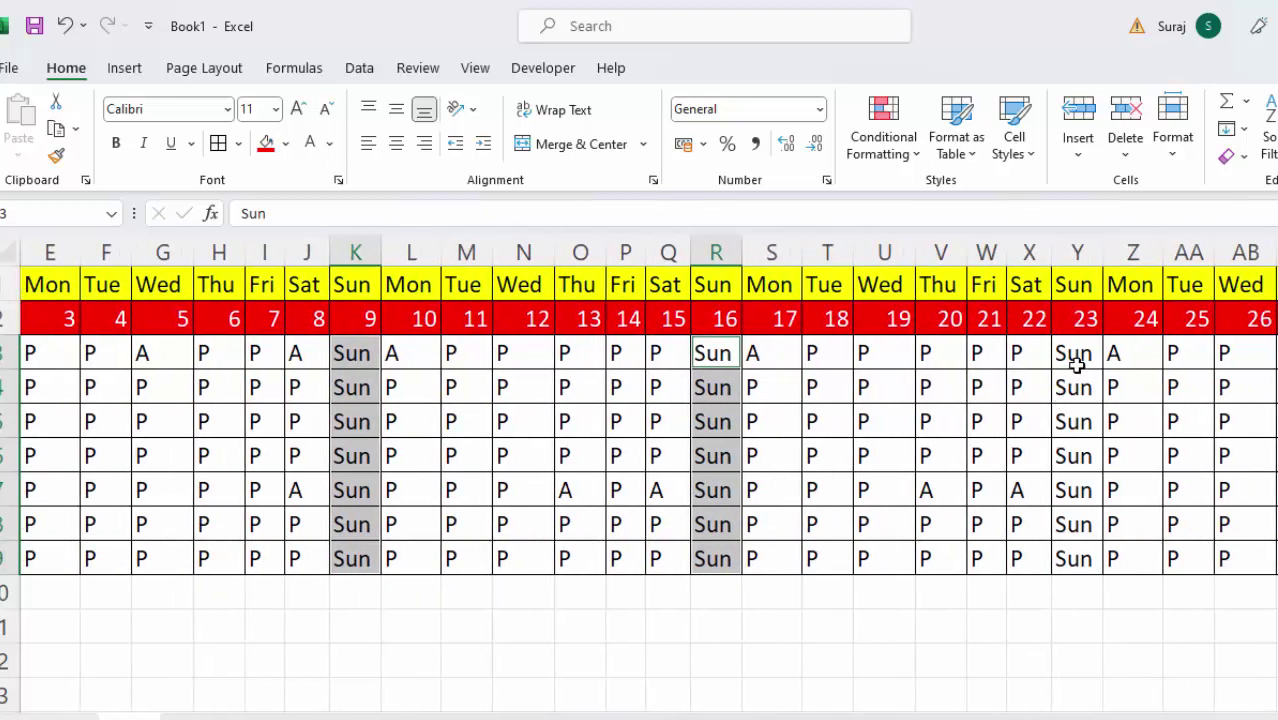
drag(1076, 365, 1086, 562)
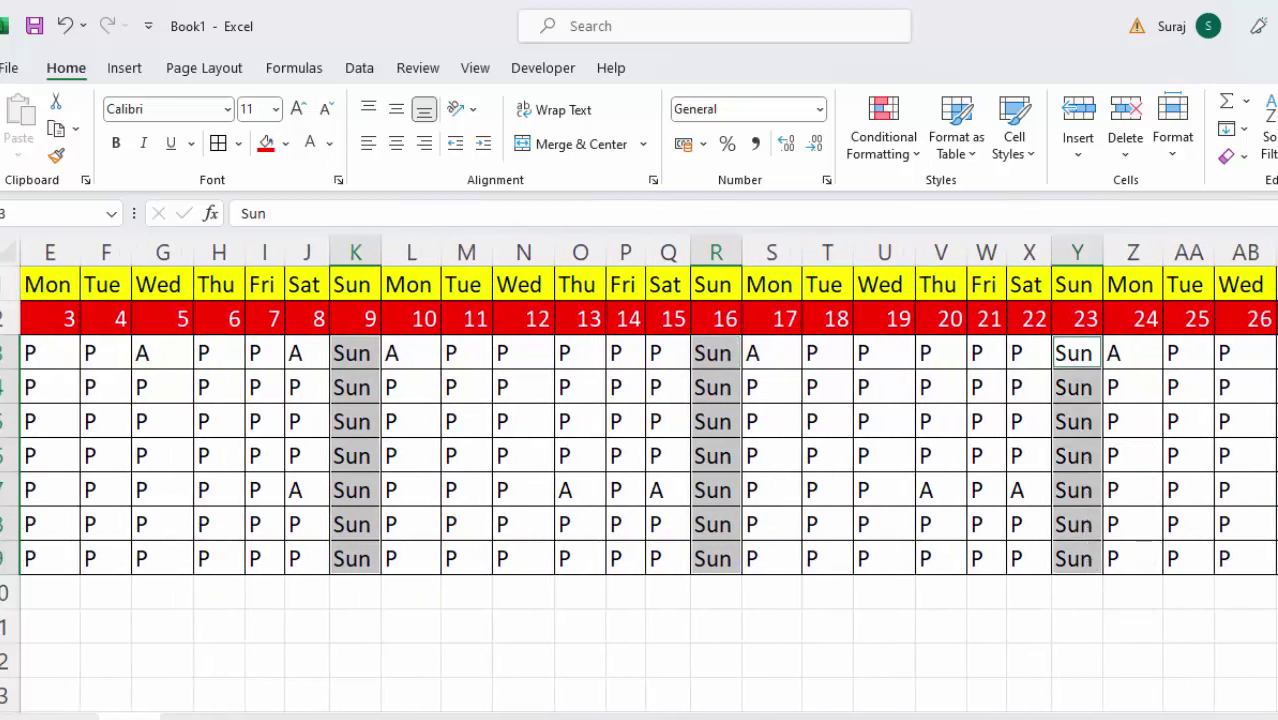
scroll(1086, 562, right, 2)
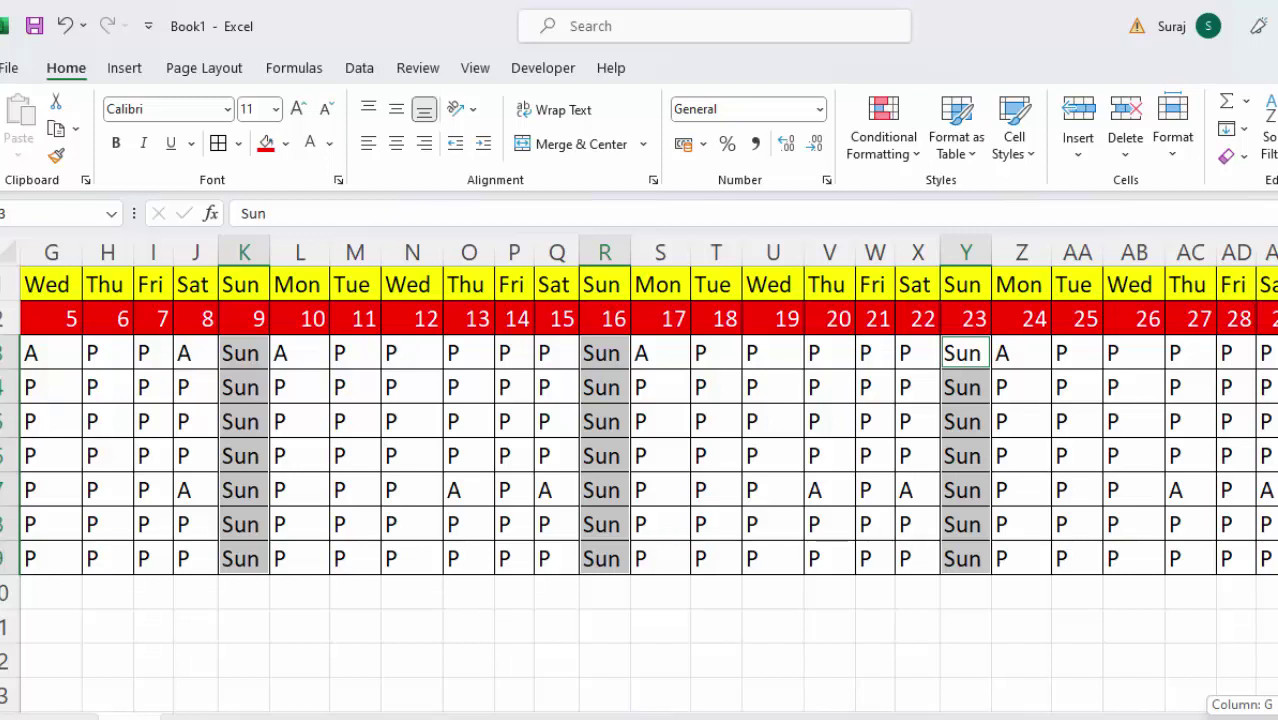
key(ctrl+alt+Right)
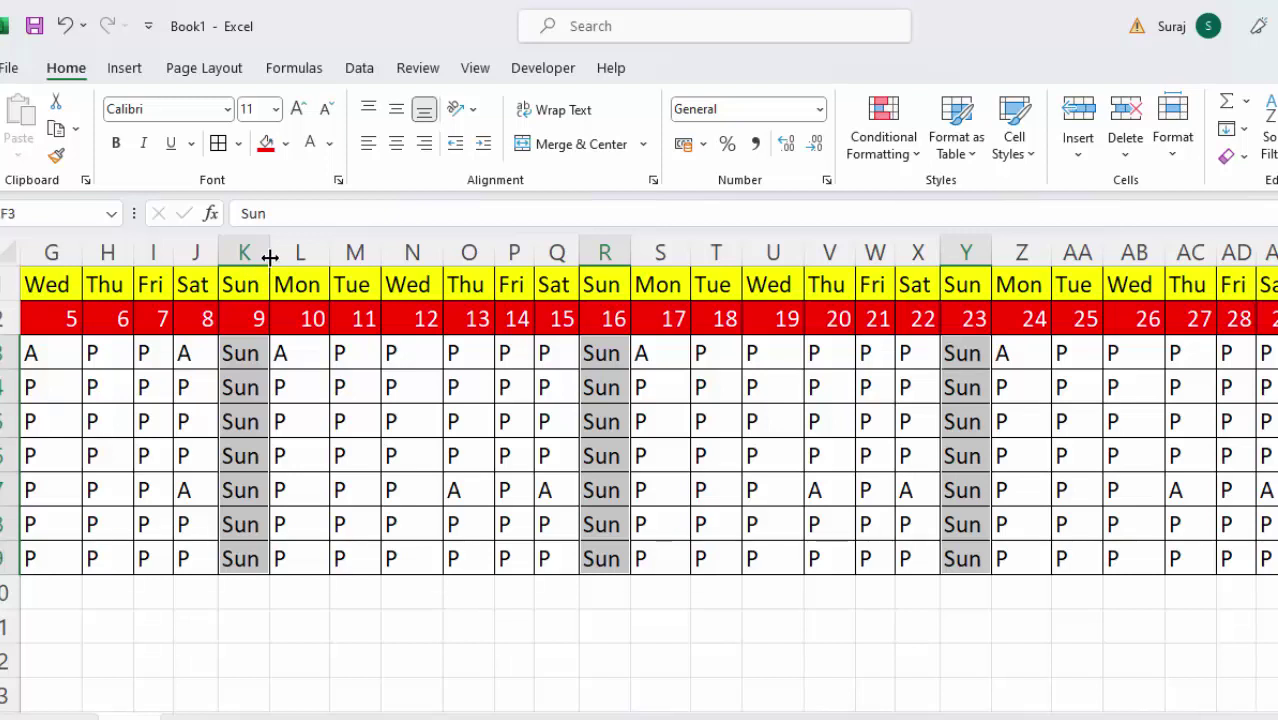
Fill the selected Sunday cells dark red and make their Sun text white.
click(266, 143)
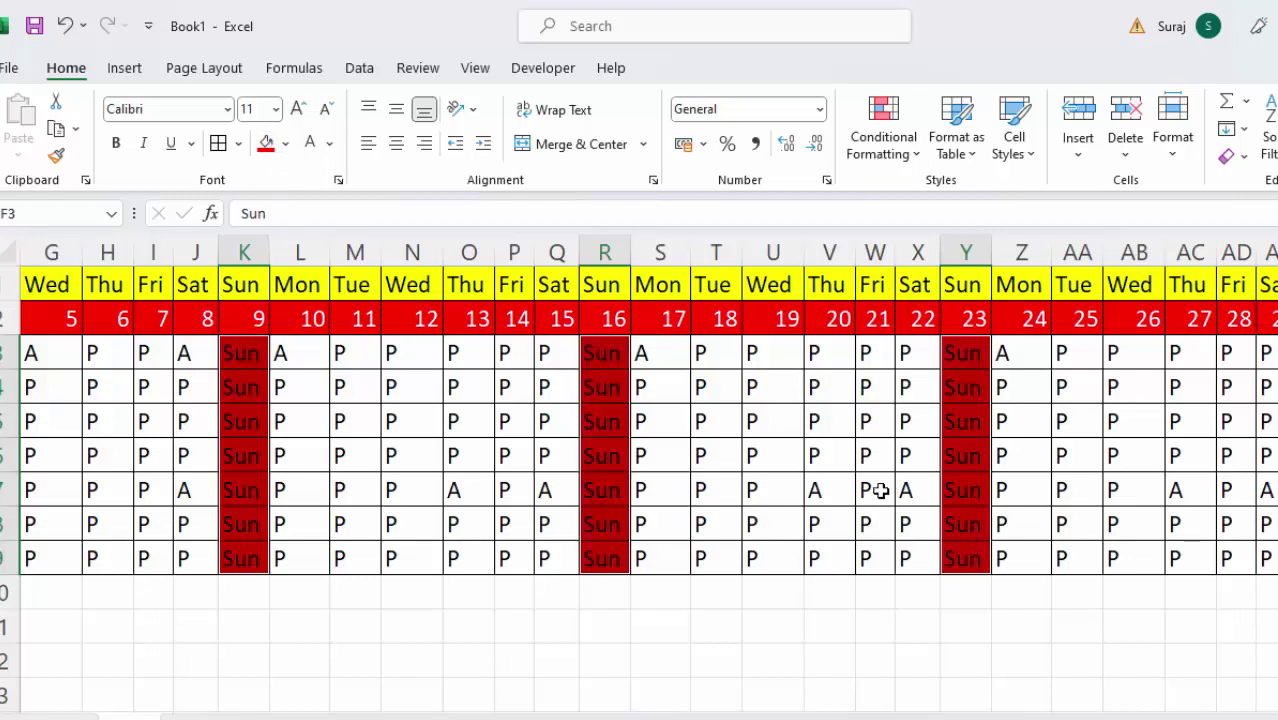
click(310, 143)
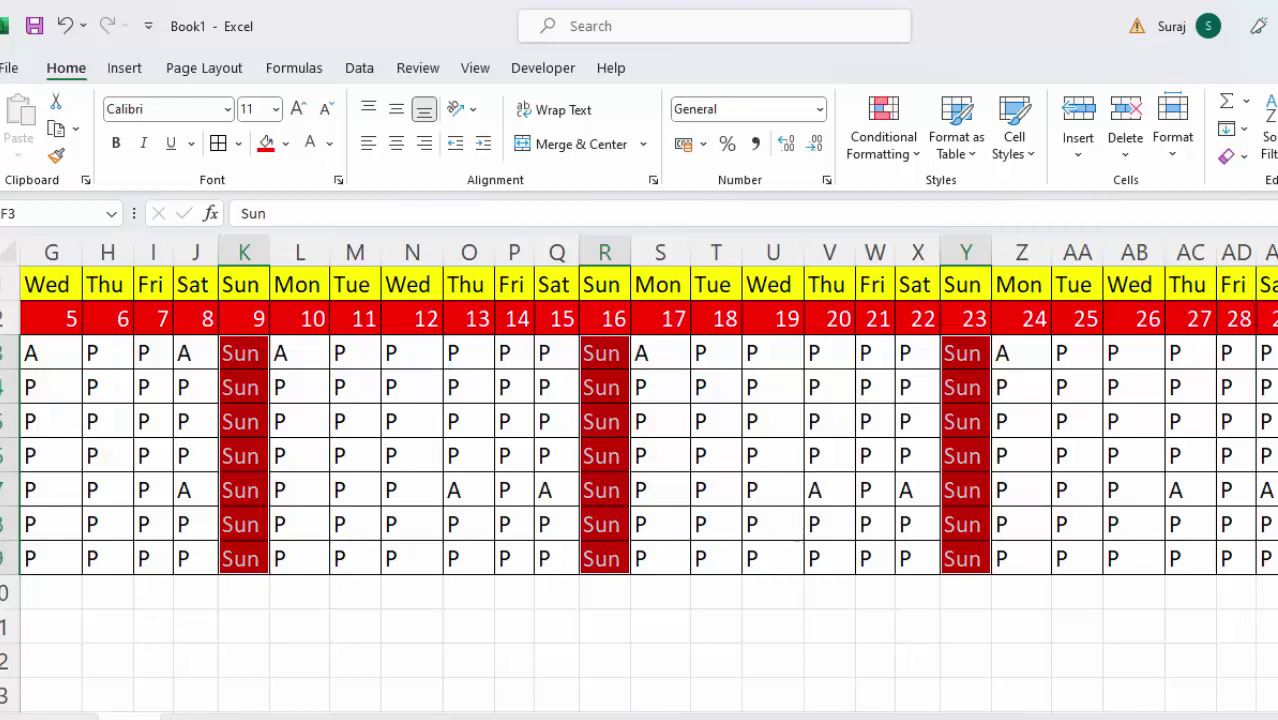
drag(1150, 714, 1140, 714)
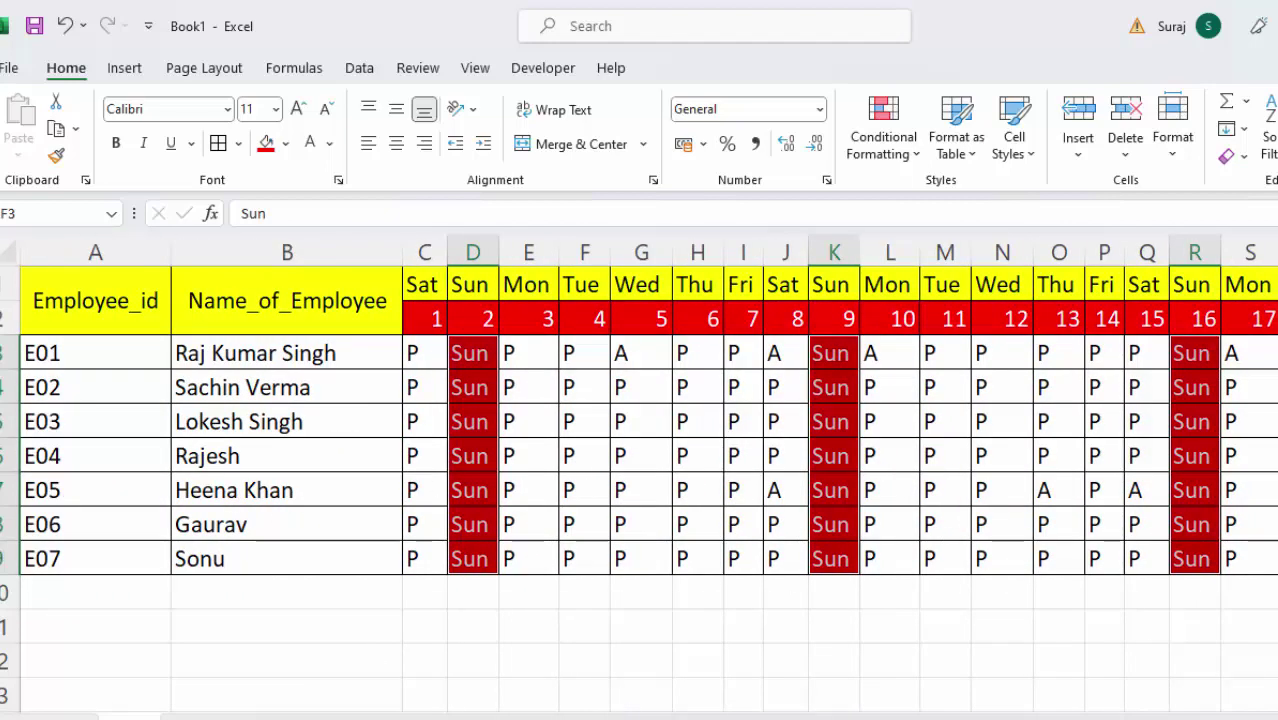
drag(1140, 714, 1155, 714)
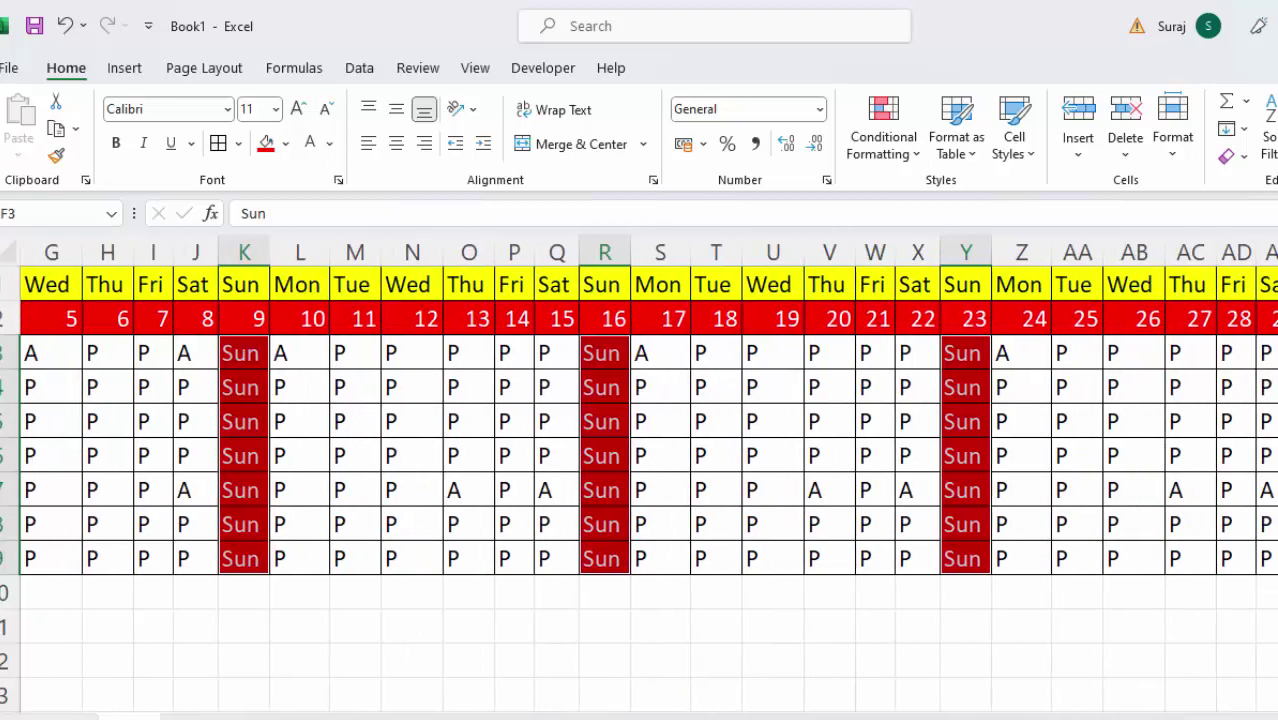
scroll(647, 473, right, 1)
scroll(647, 473, right, 2)
scroll(647, 473, right, 1)
scroll(647, 473, right, 2)
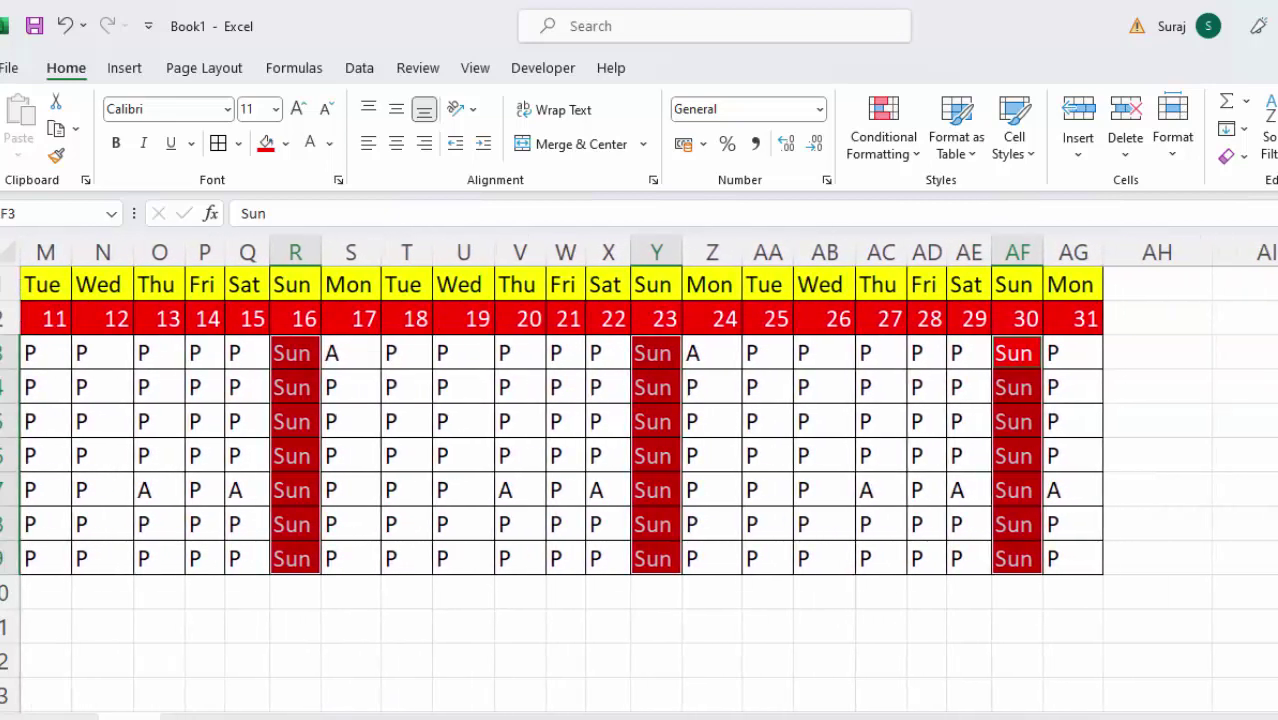
scroll(1155, 424, right, 1)
Enter the headings Working Days, Total Days, Present Days and Absent Days in AH1:AK1.
click(1103, 290)
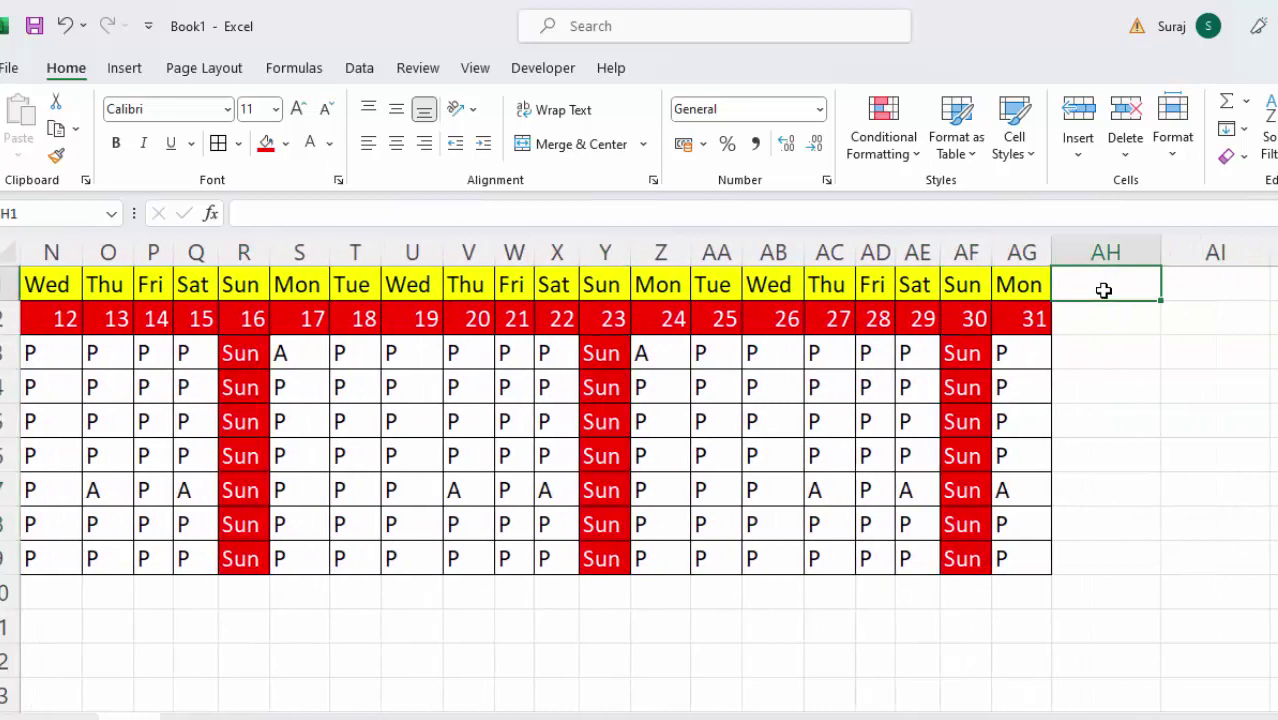
text(Wor)
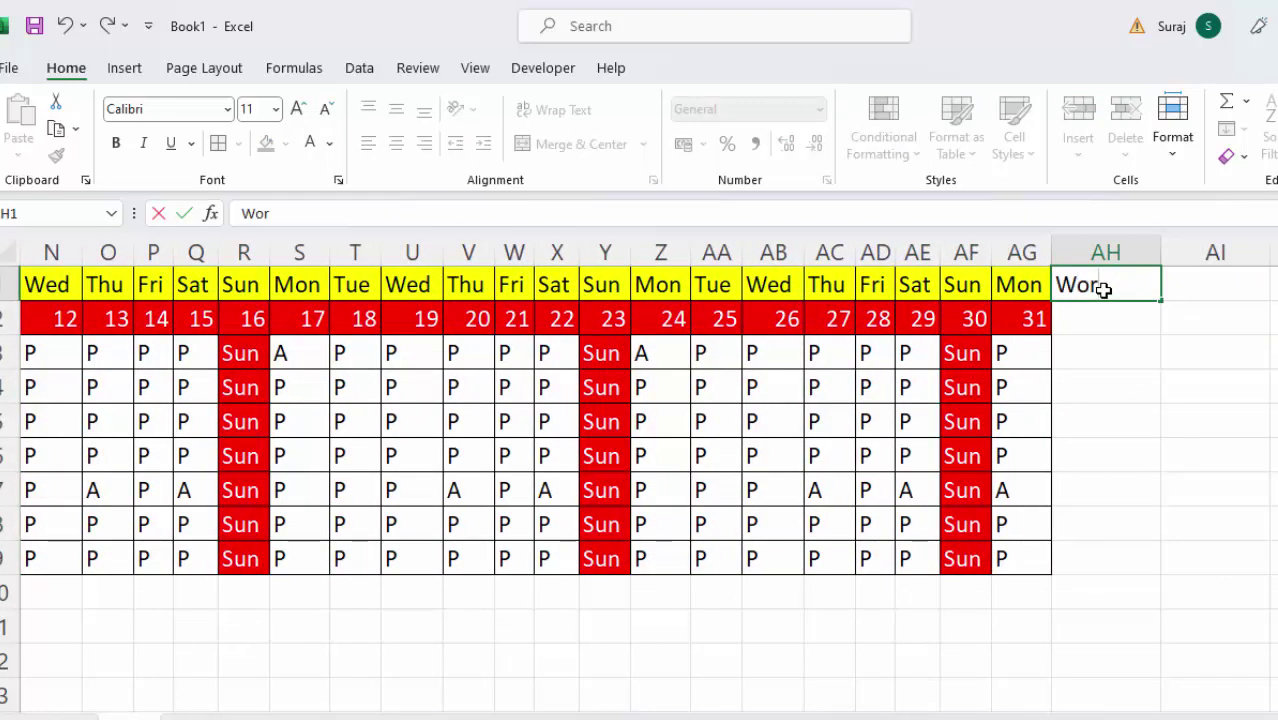
text(king Days)
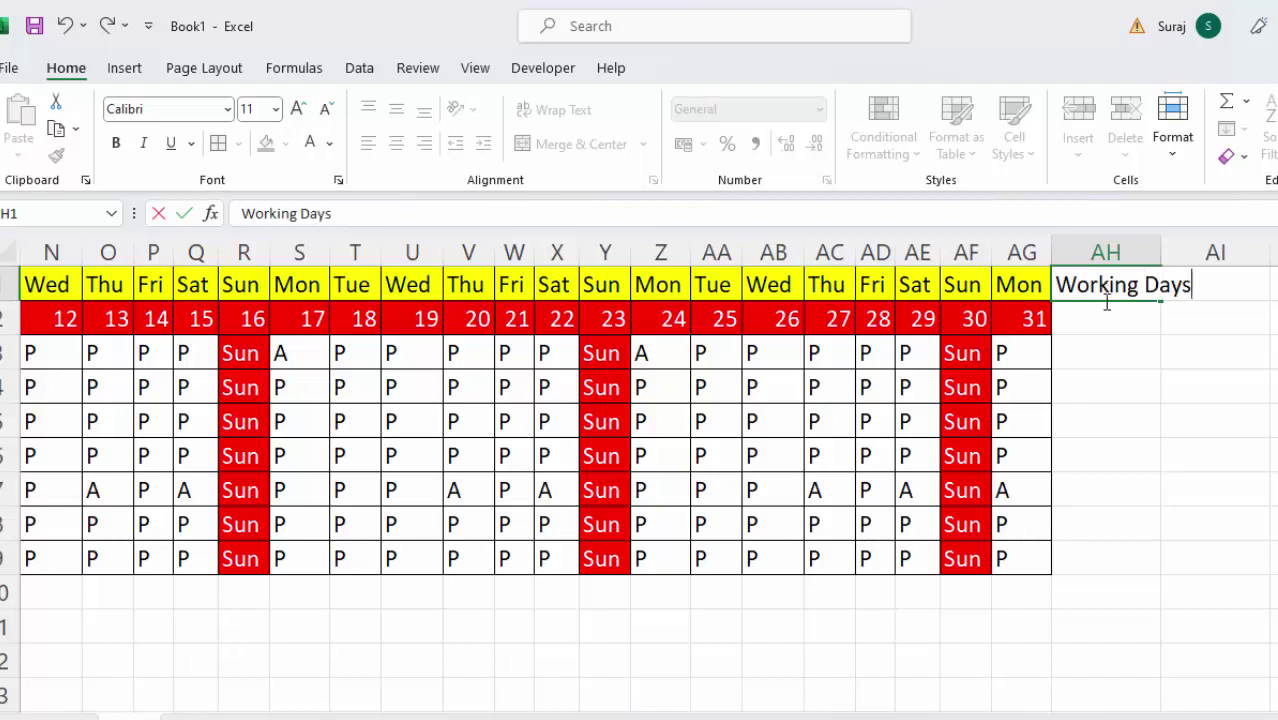
click(1120, 320)
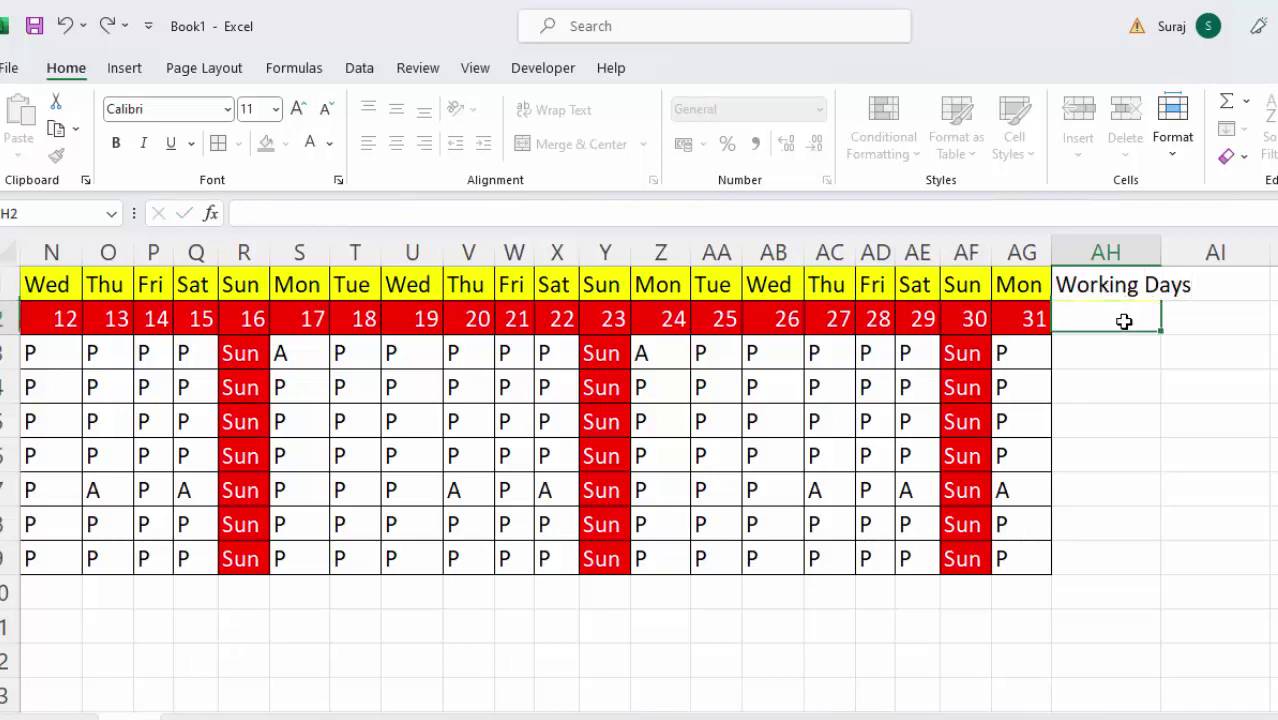
click(1232, 277)
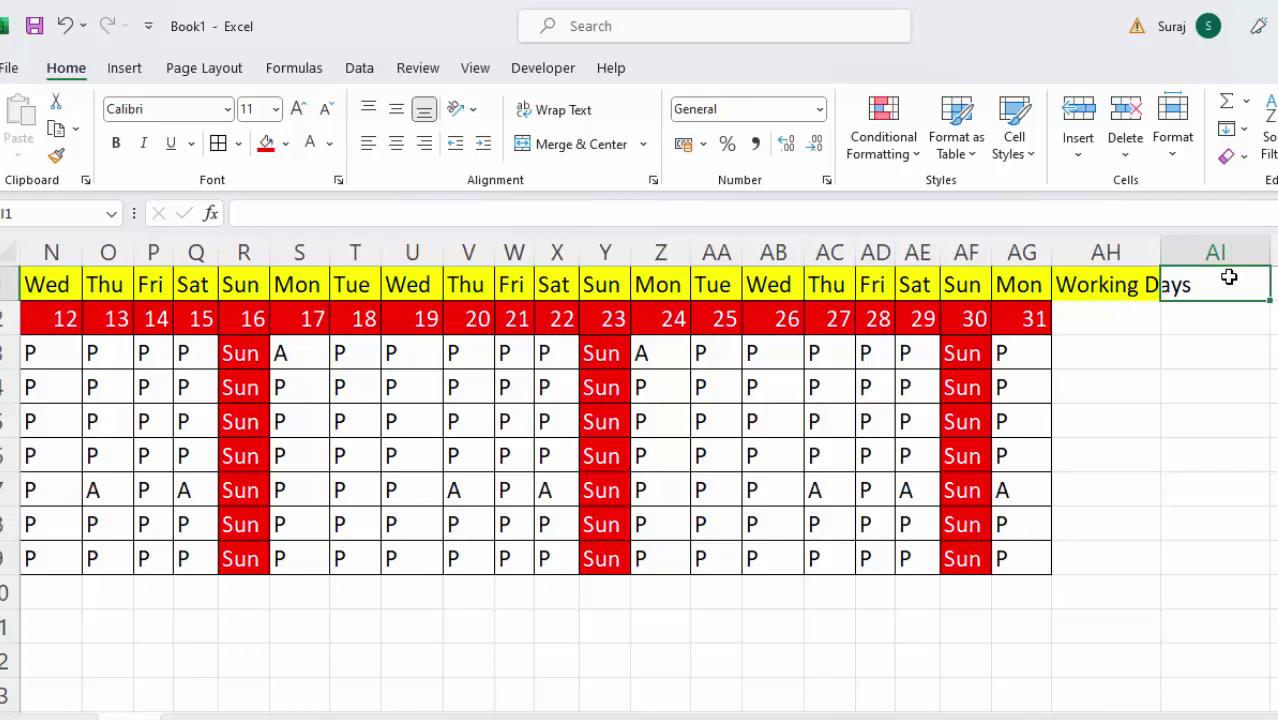
text(Total)
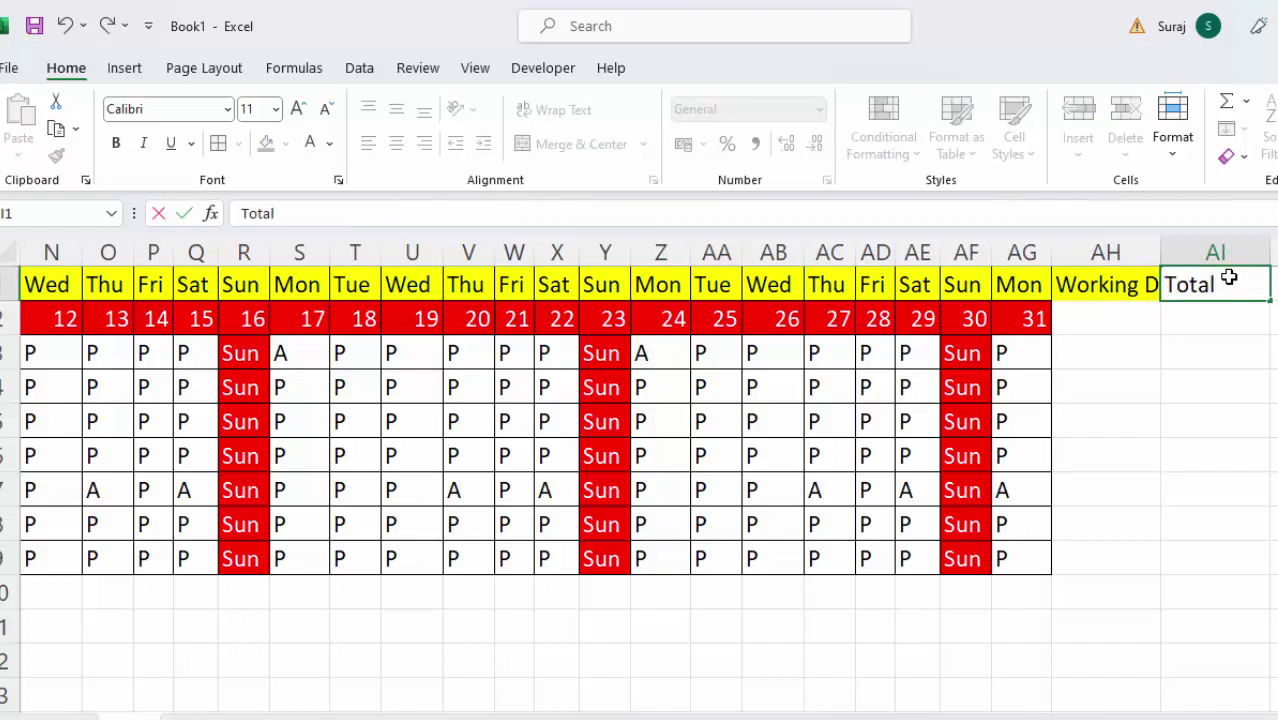
text( Days)
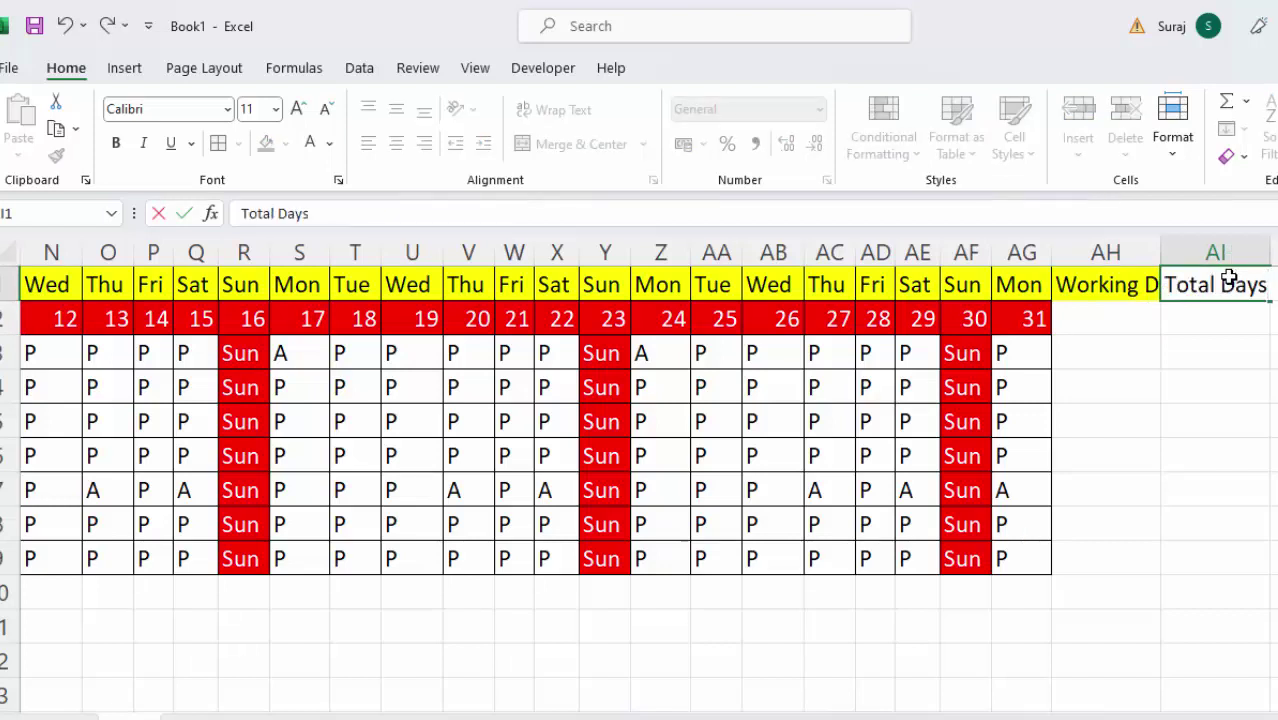
key(Tab)
text(Pre)
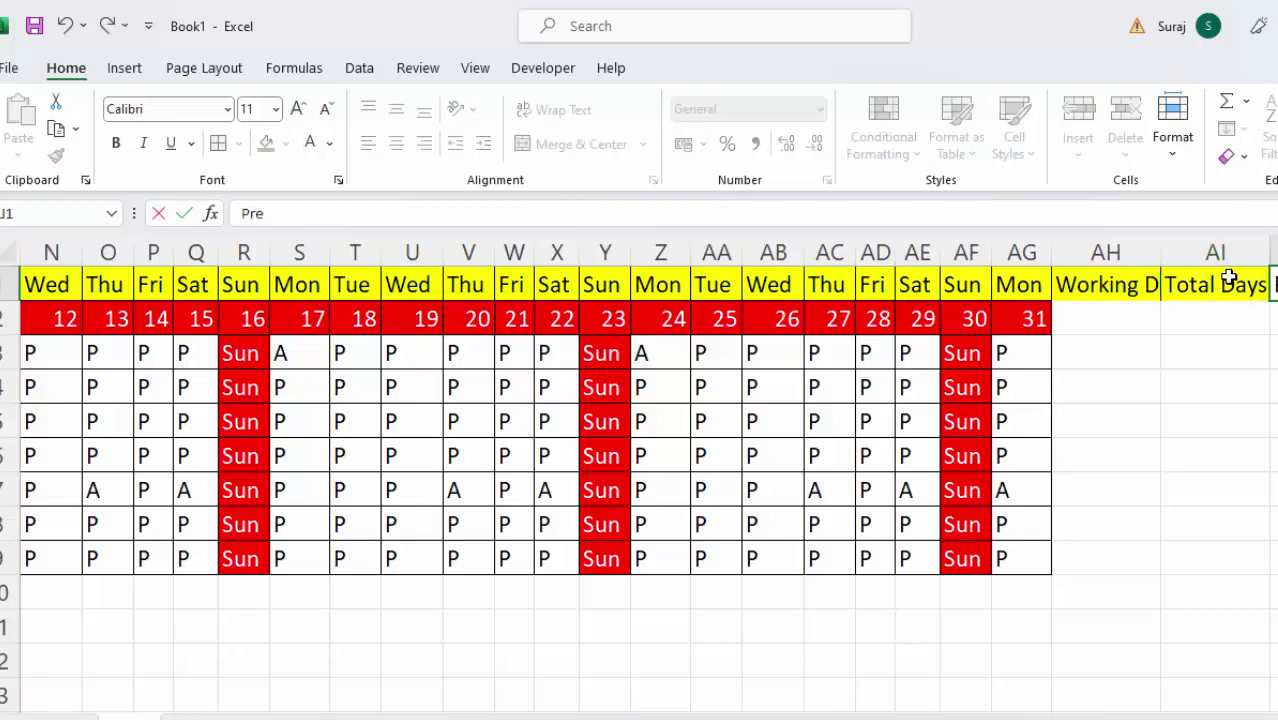
text(sent Da)
key(Tab)
text(Ab)
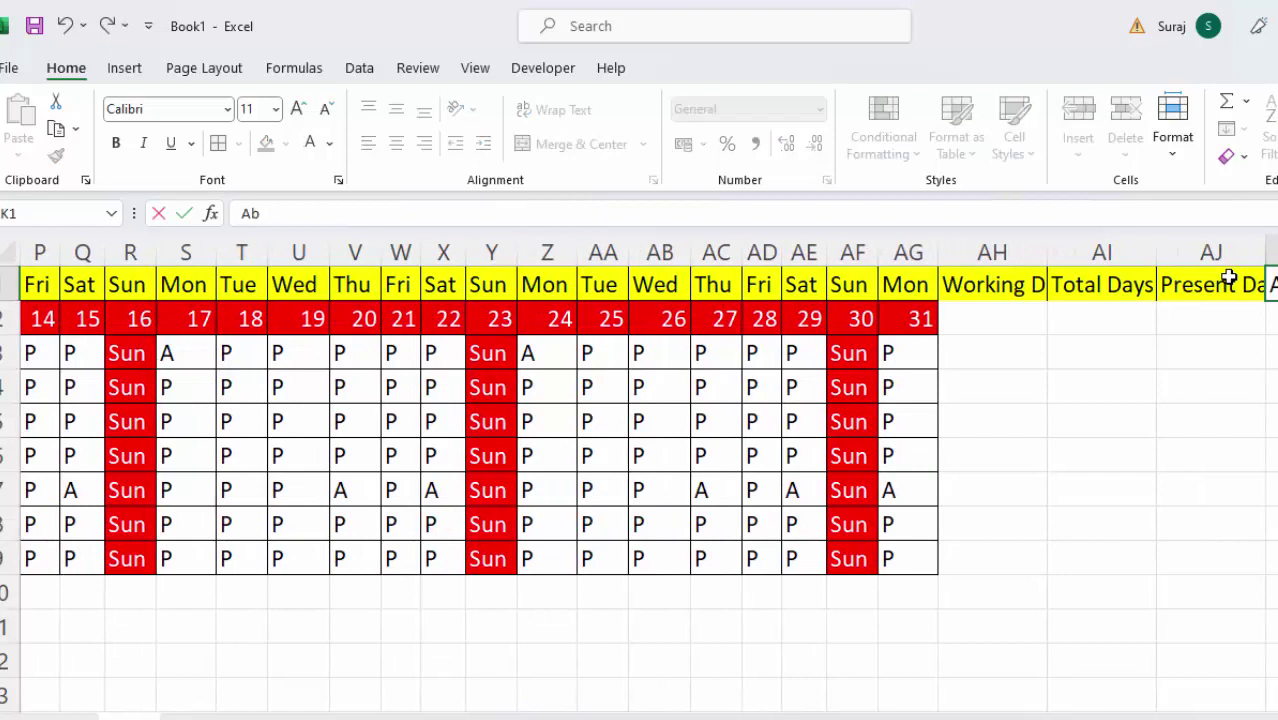
text(sent Days)
click(1018, 352)
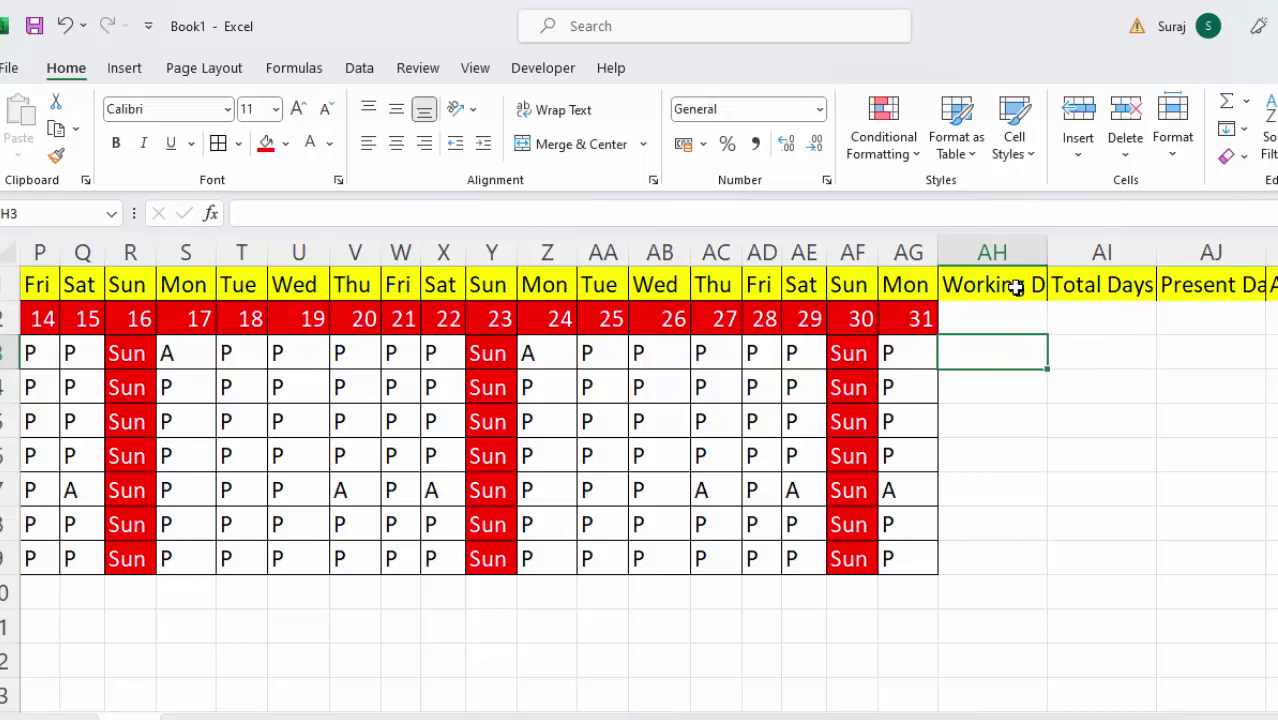
Merge each summary heading with the cell below it and middle-align the text.
click(1016, 288)
drag(1014, 304, 1014, 312)
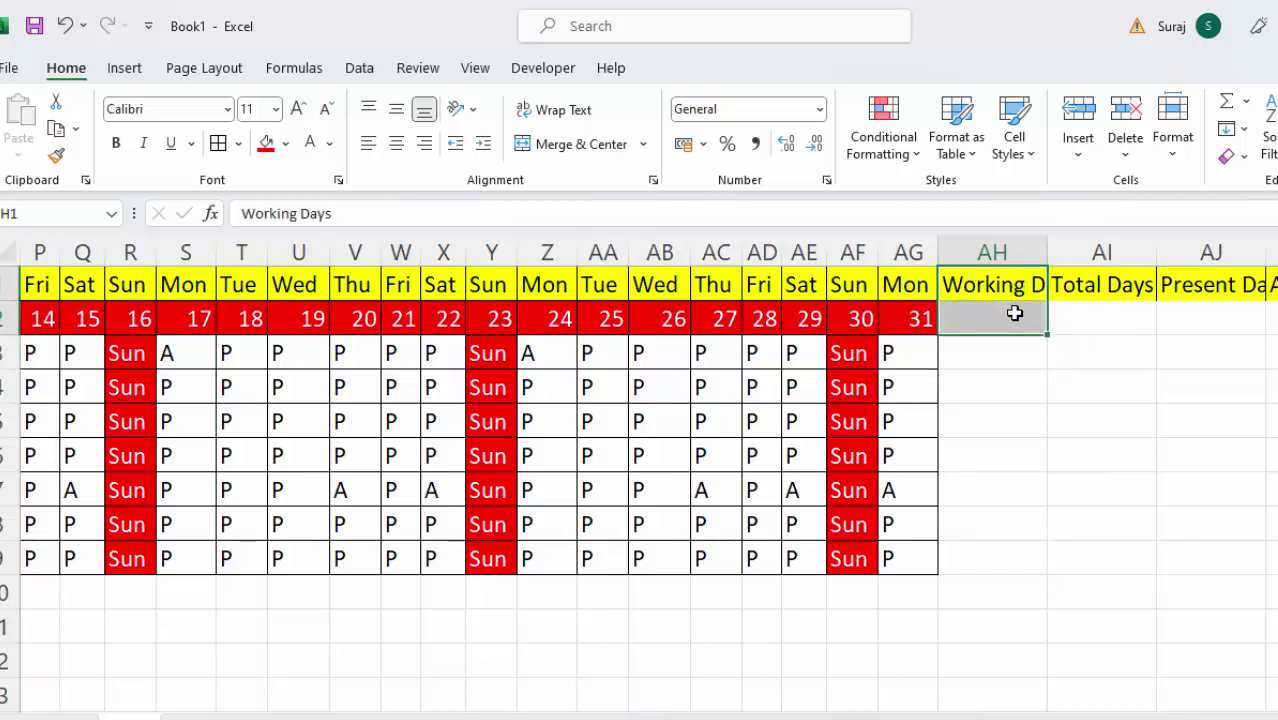
ctrl+drag(1121, 292, 1122, 321)
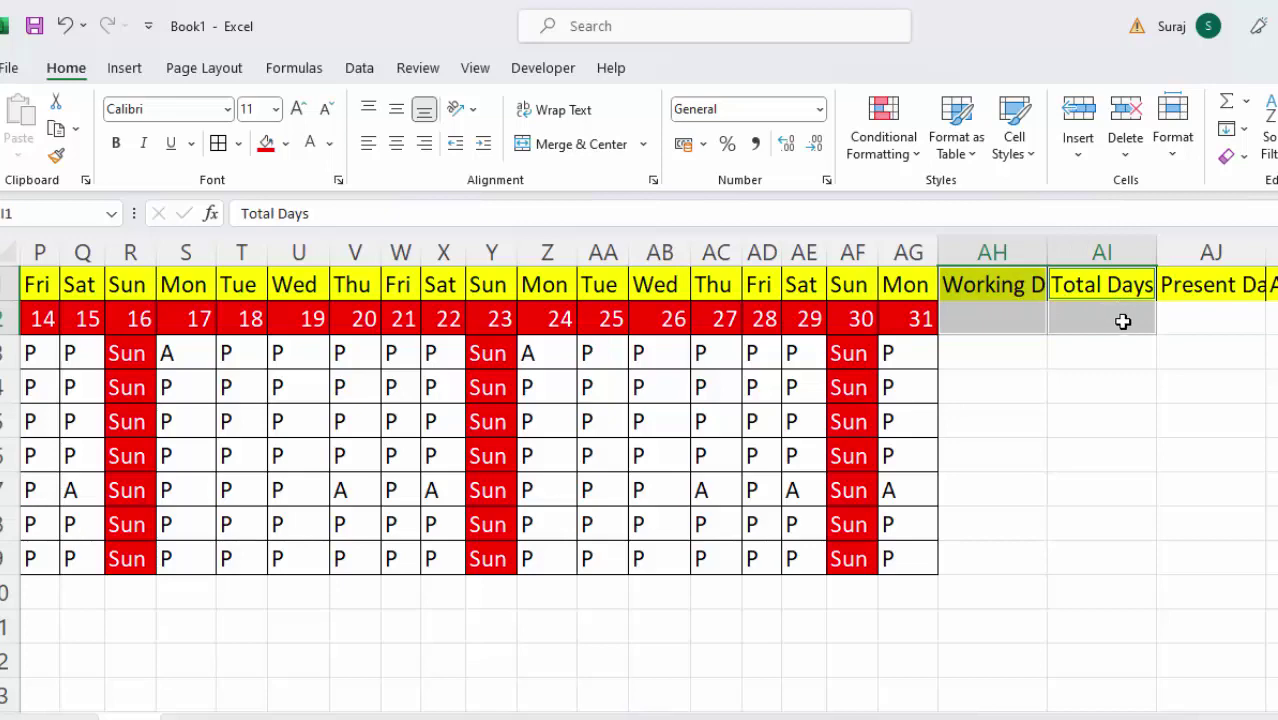
mouse_move(1240, 284)
ctrl+mouse_down()
mouse_move(1235, 312)
mouse_move(1182, 316)
ctrl+mouse_up()
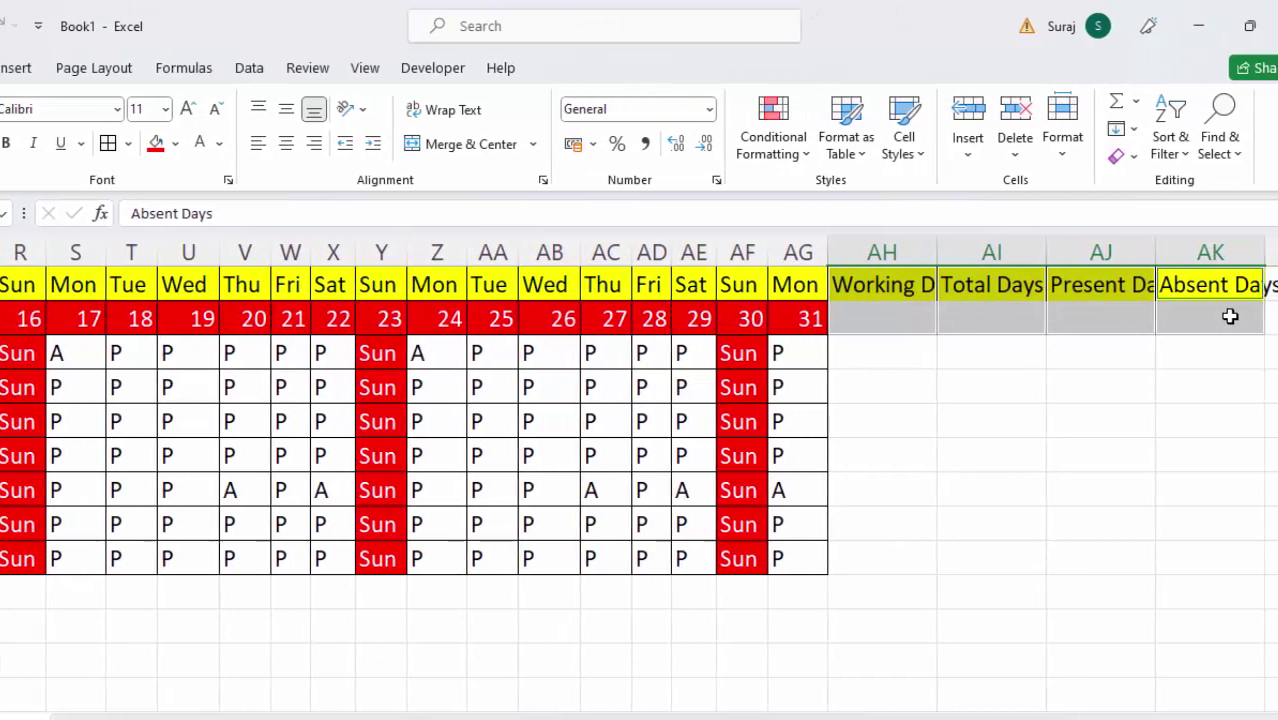
key(alt)
key(h)
key(m)
key(c)
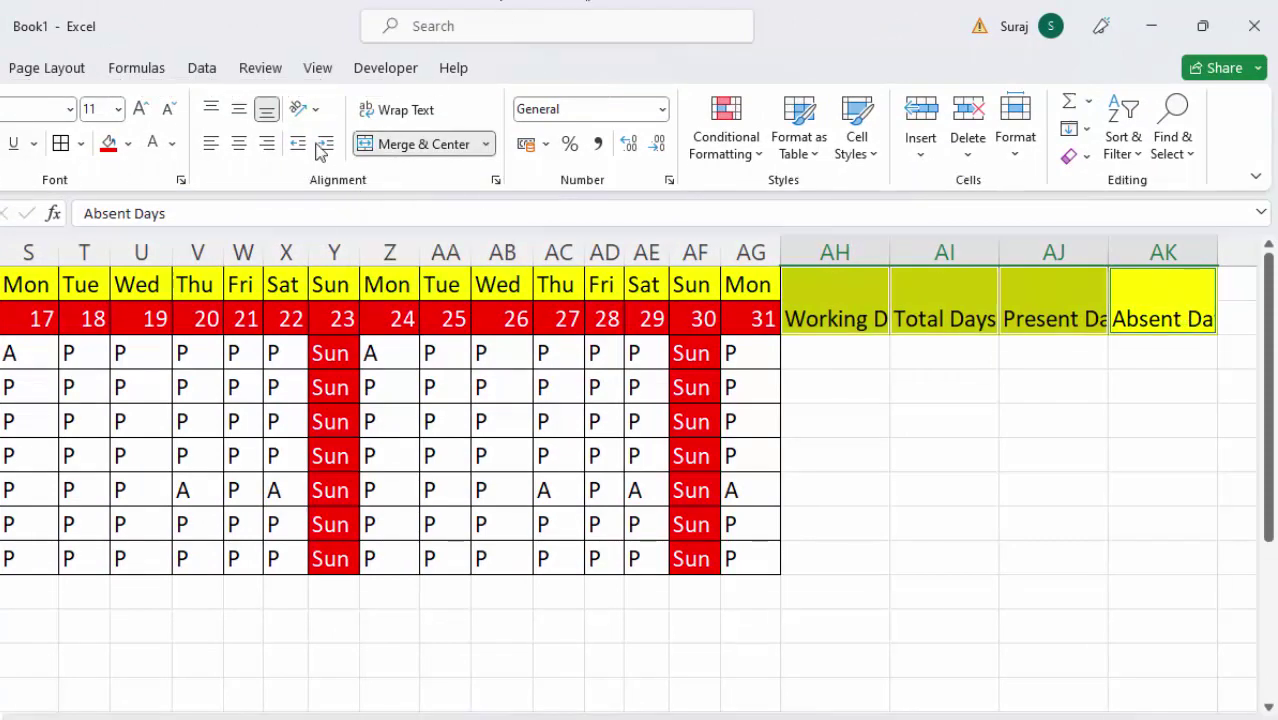
click(240, 109)
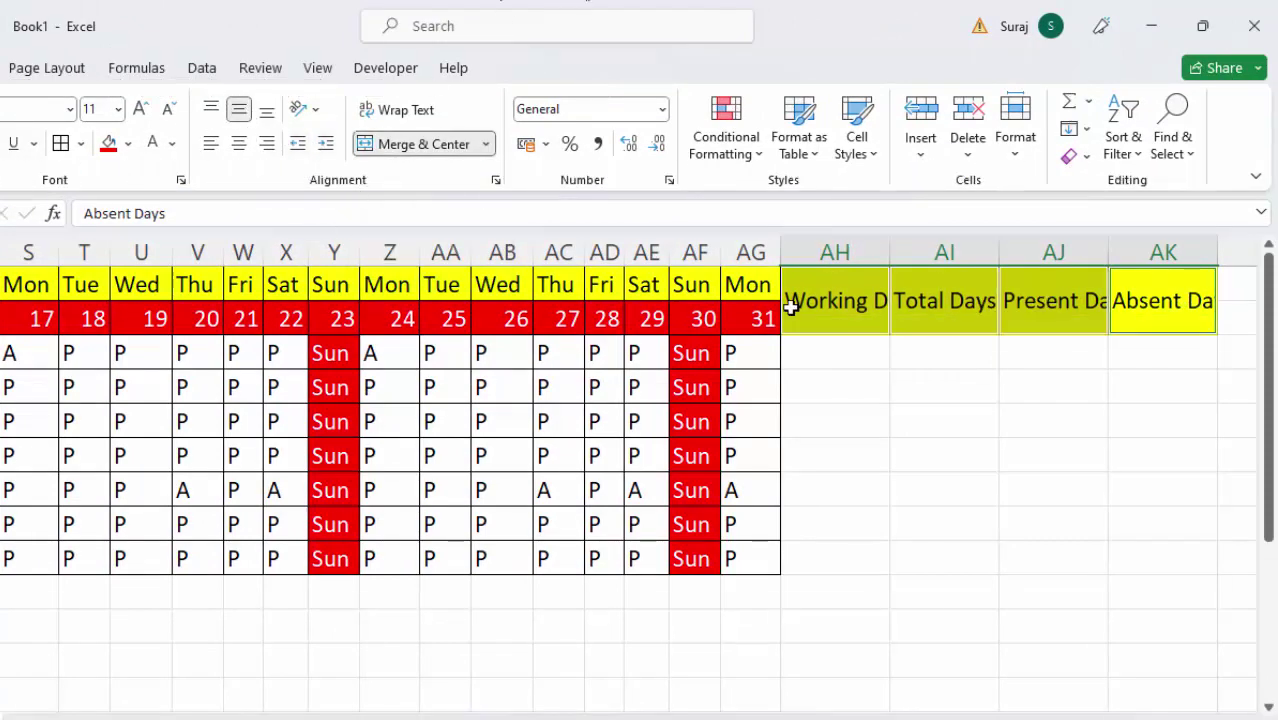
AutoFit columns AH, AI and AJ so the headings show fully.
double_click(889, 250)
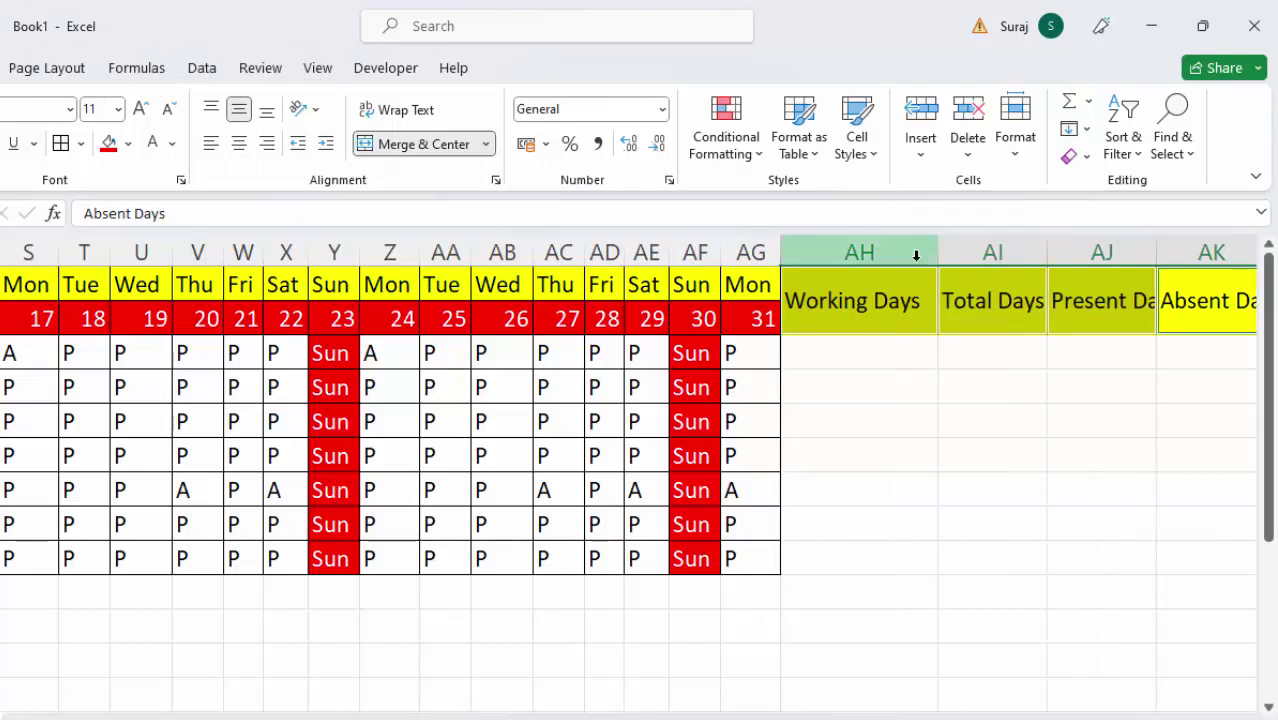
double_click(1045, 251)
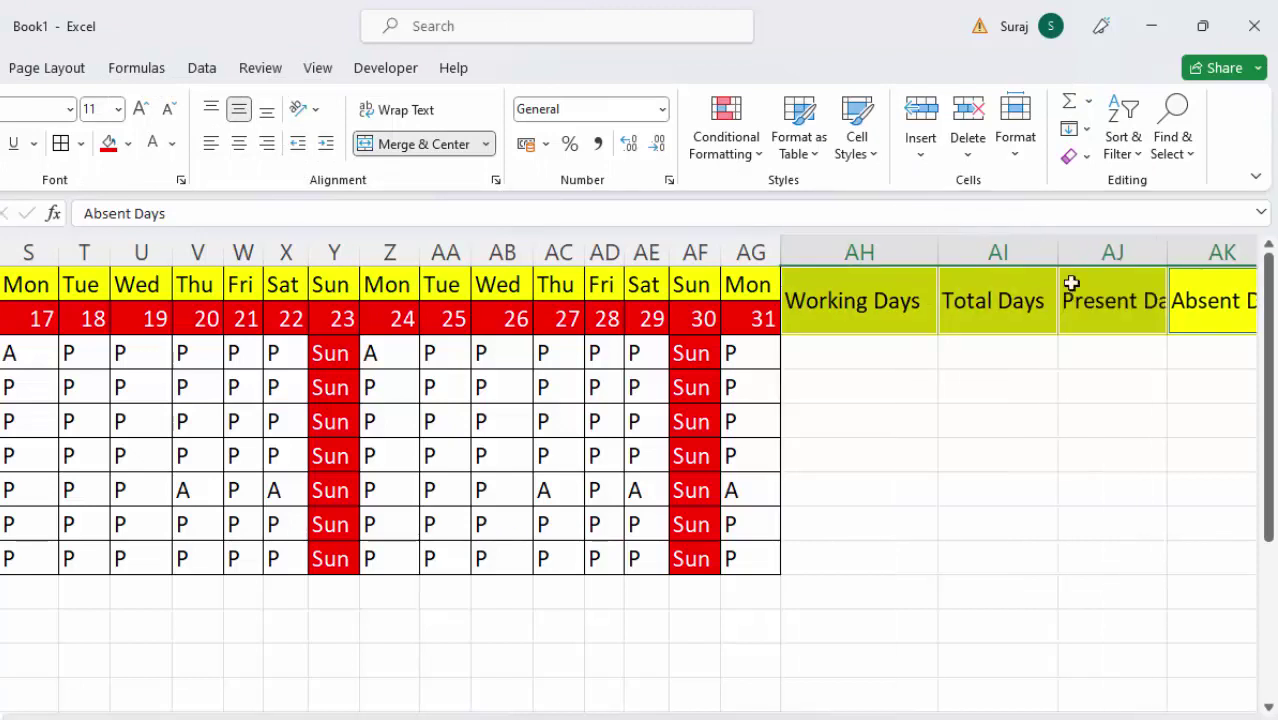
double_click(1166, 251)
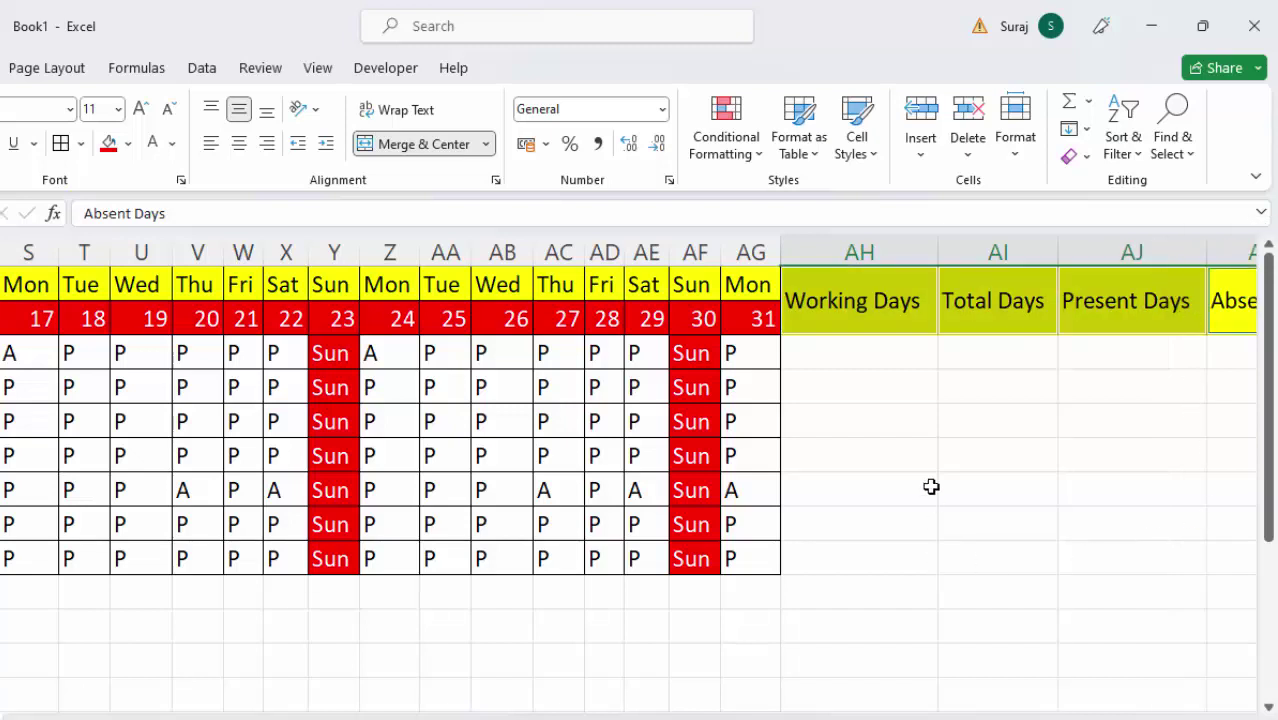
Clear the stray entries and begin a COUNTA formula in Total Days cell AI3.
click(845, 348)
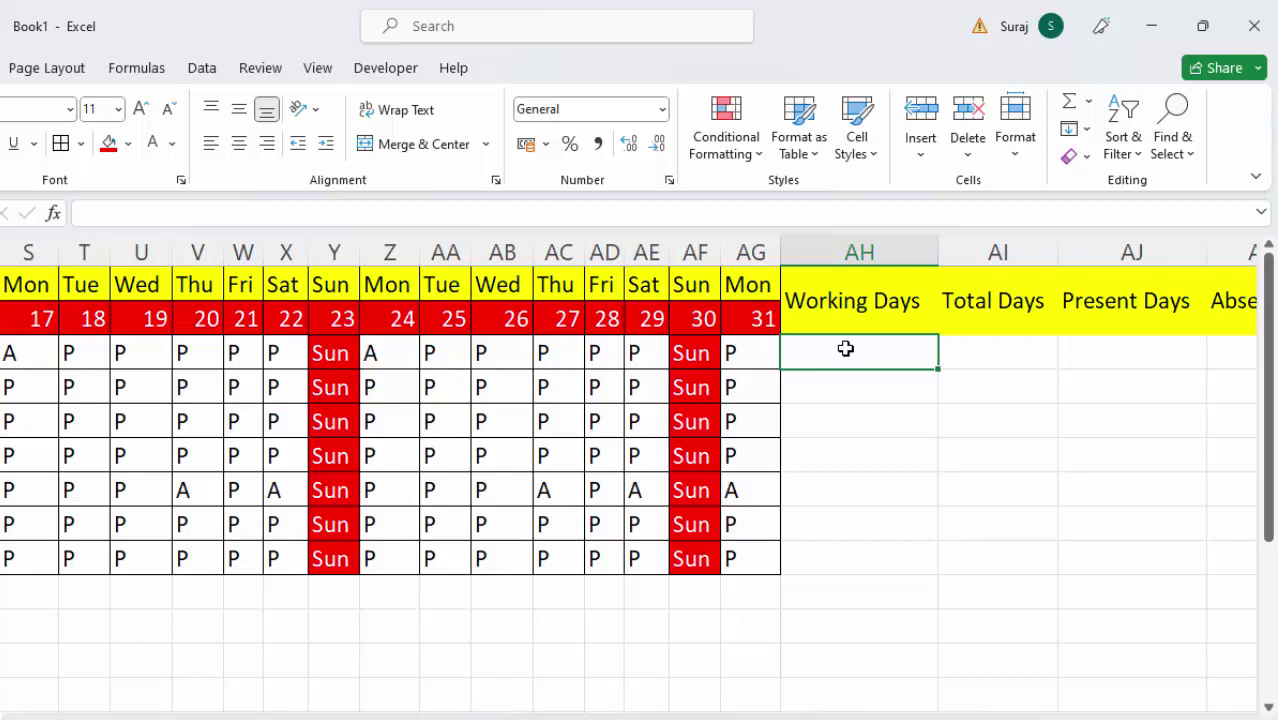
text(=)
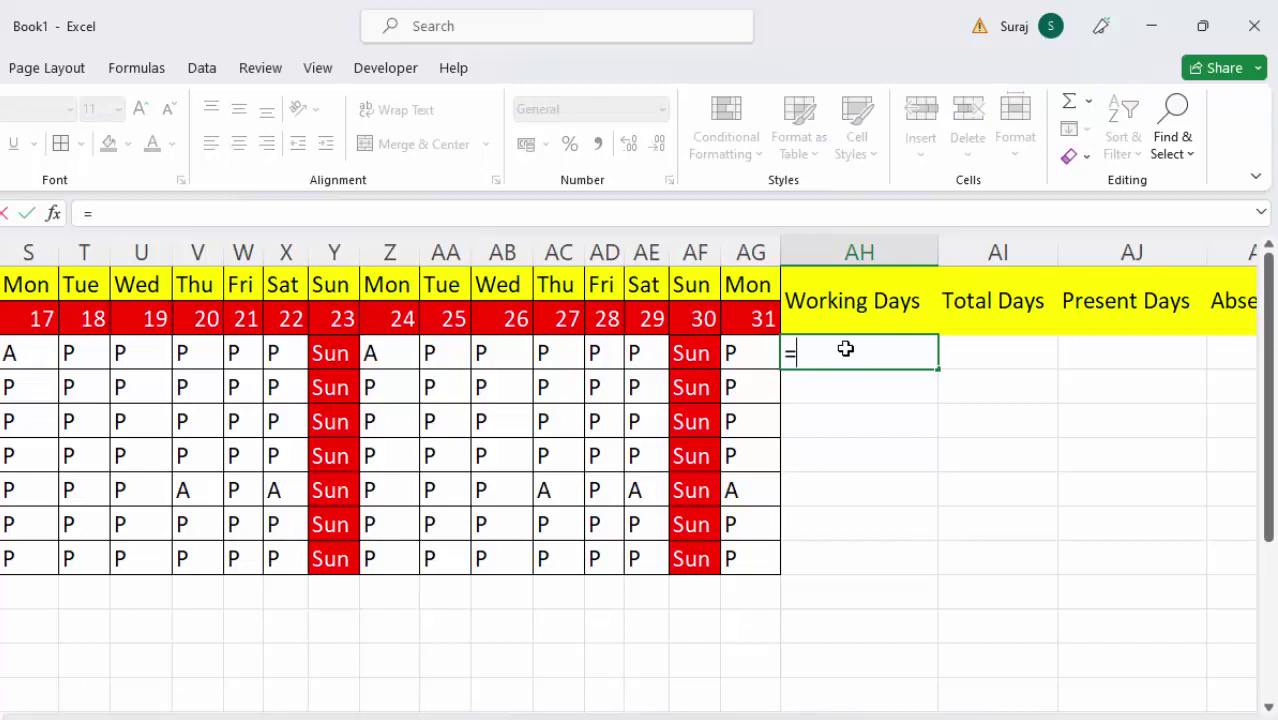
key(BackSpace)
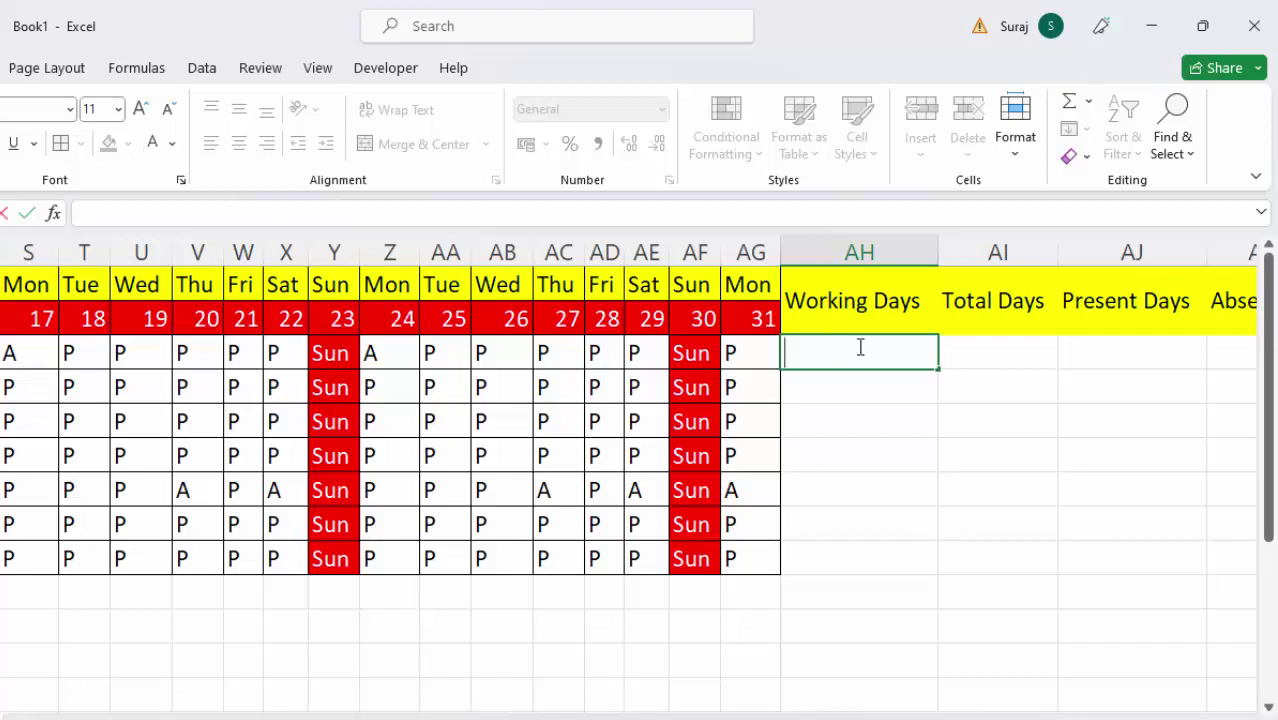
click(876, 431)
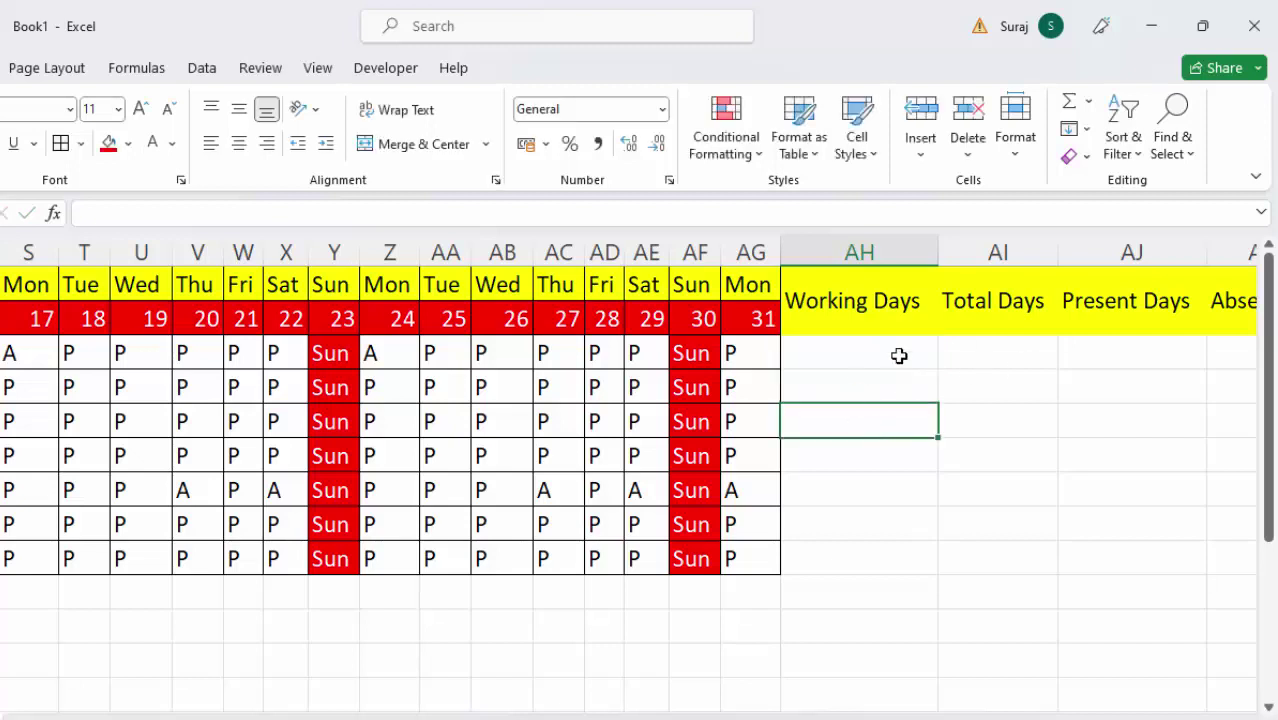
click(976, 356)
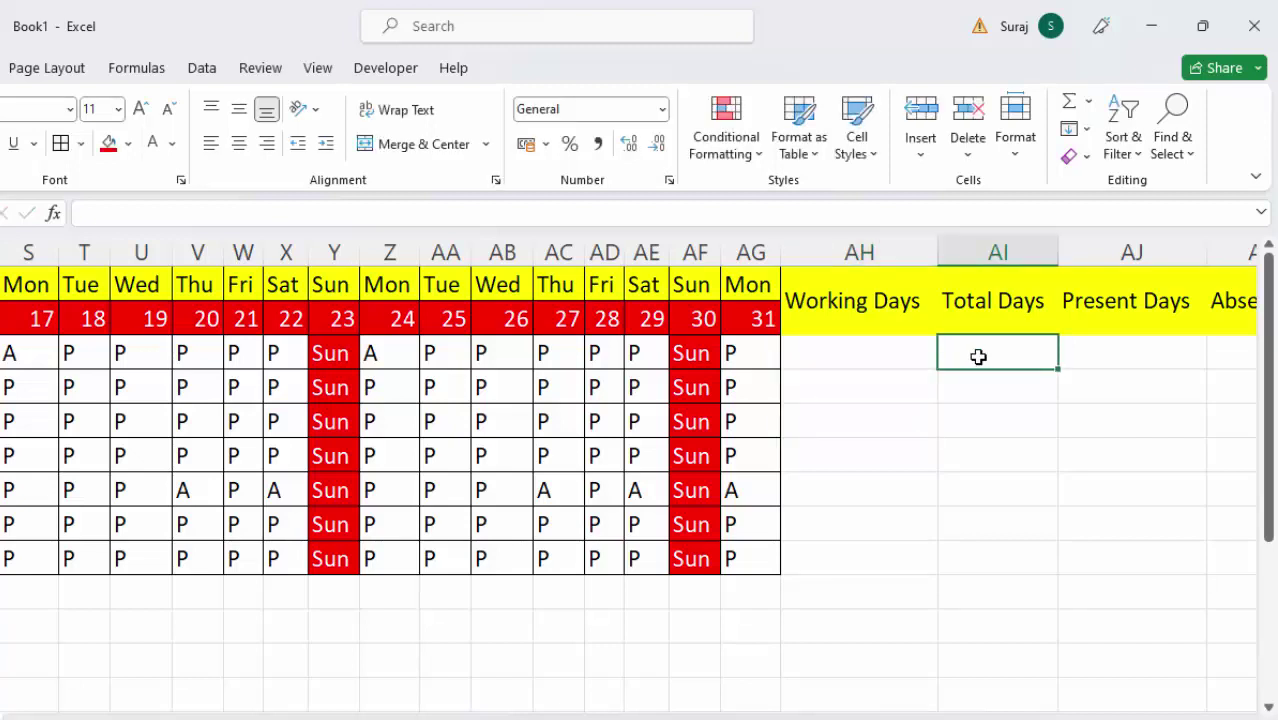
text(=)
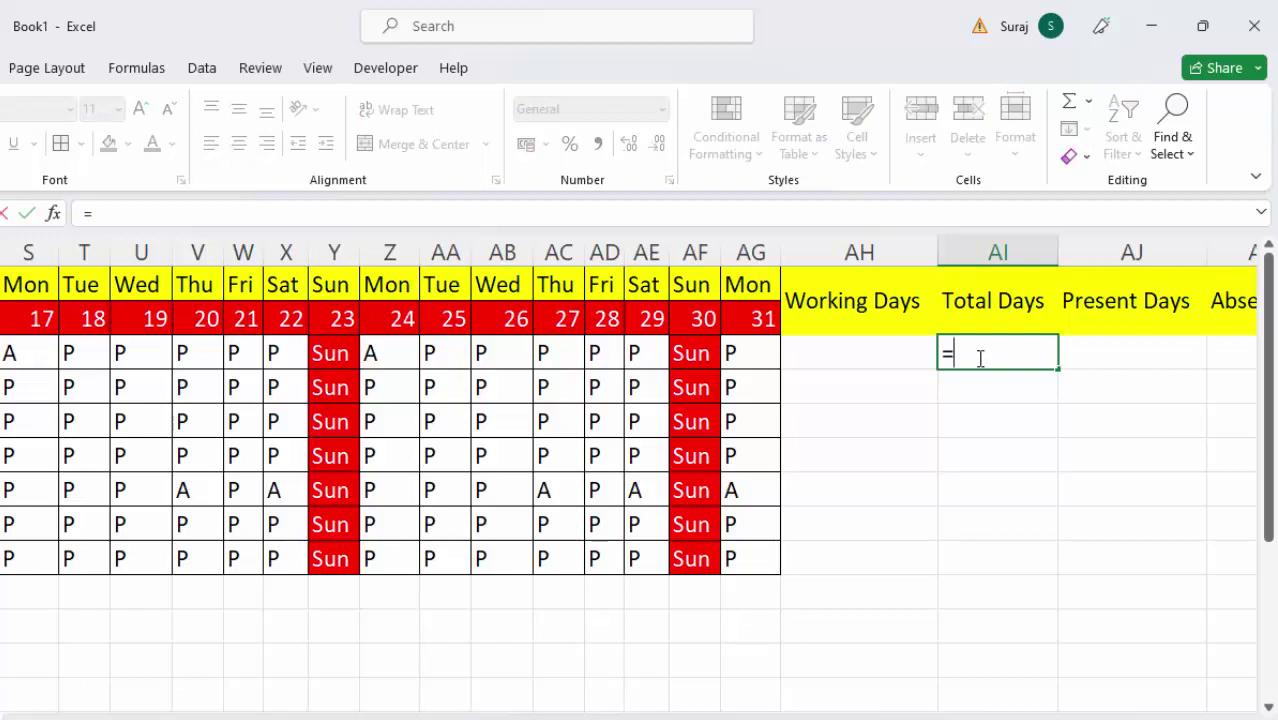
key(Escape)
scroll(1156, 352, left, 2)
text(=c)
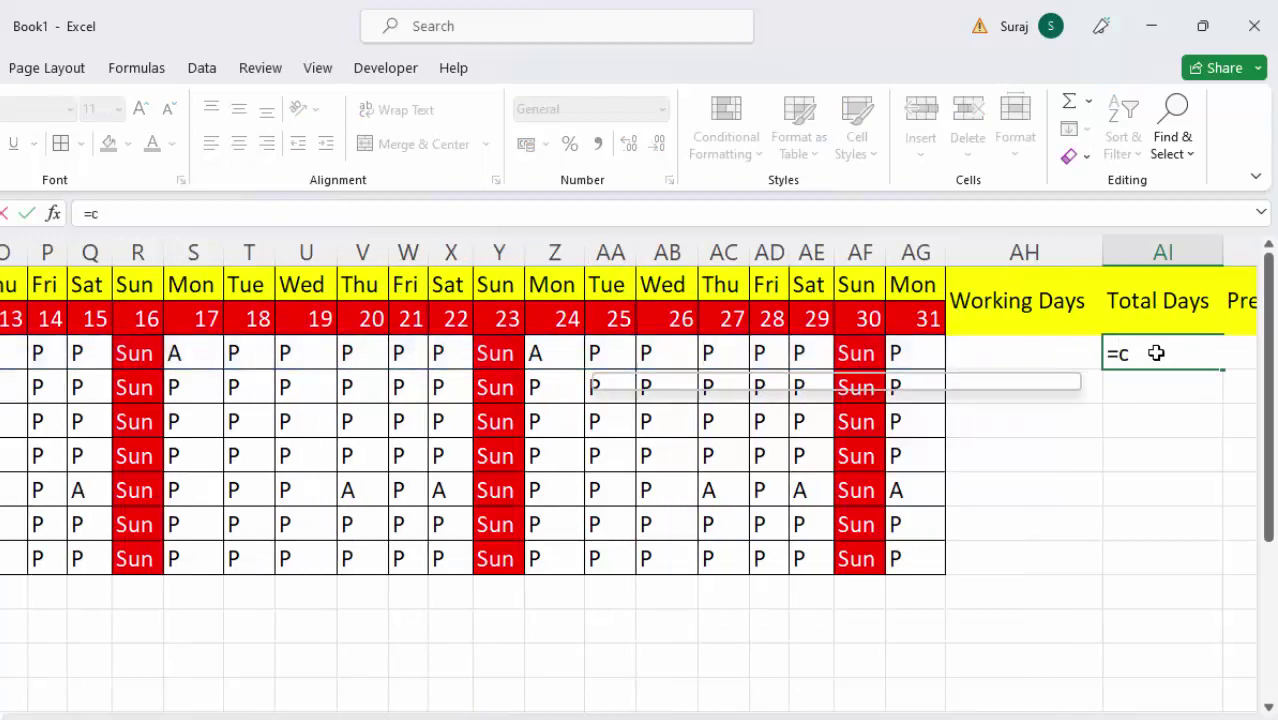
text(oun)
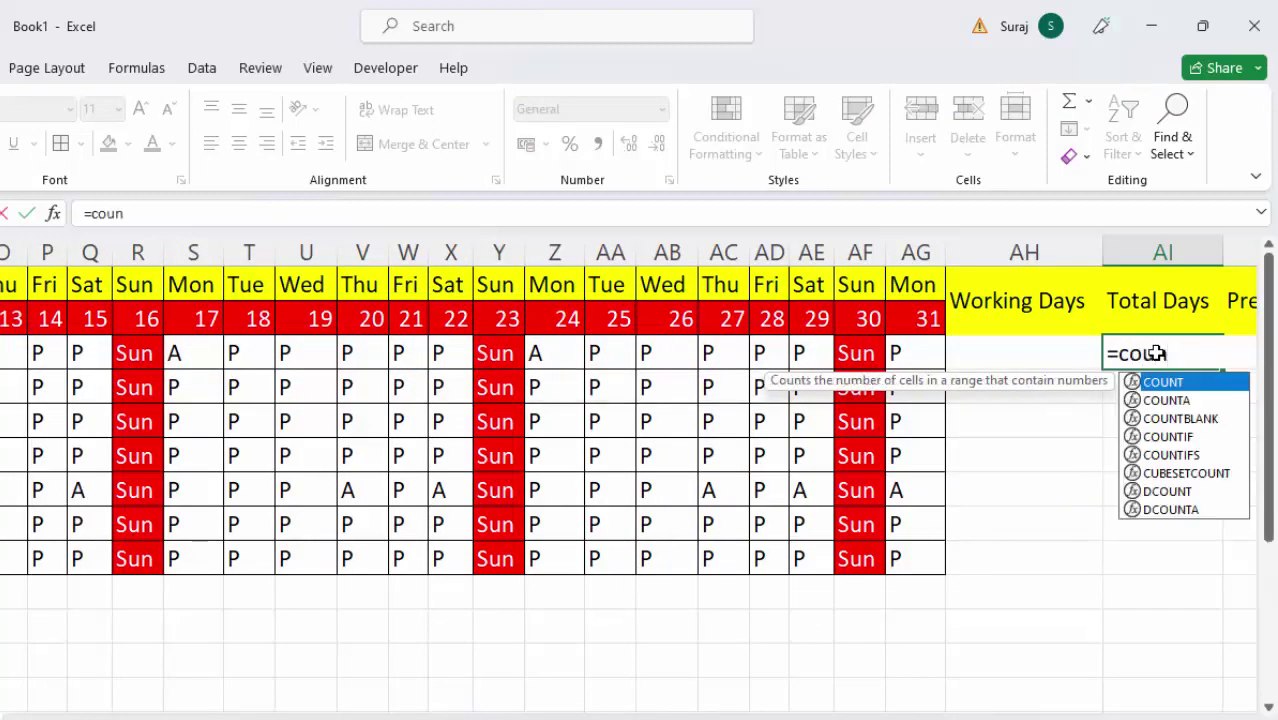
text(ta)
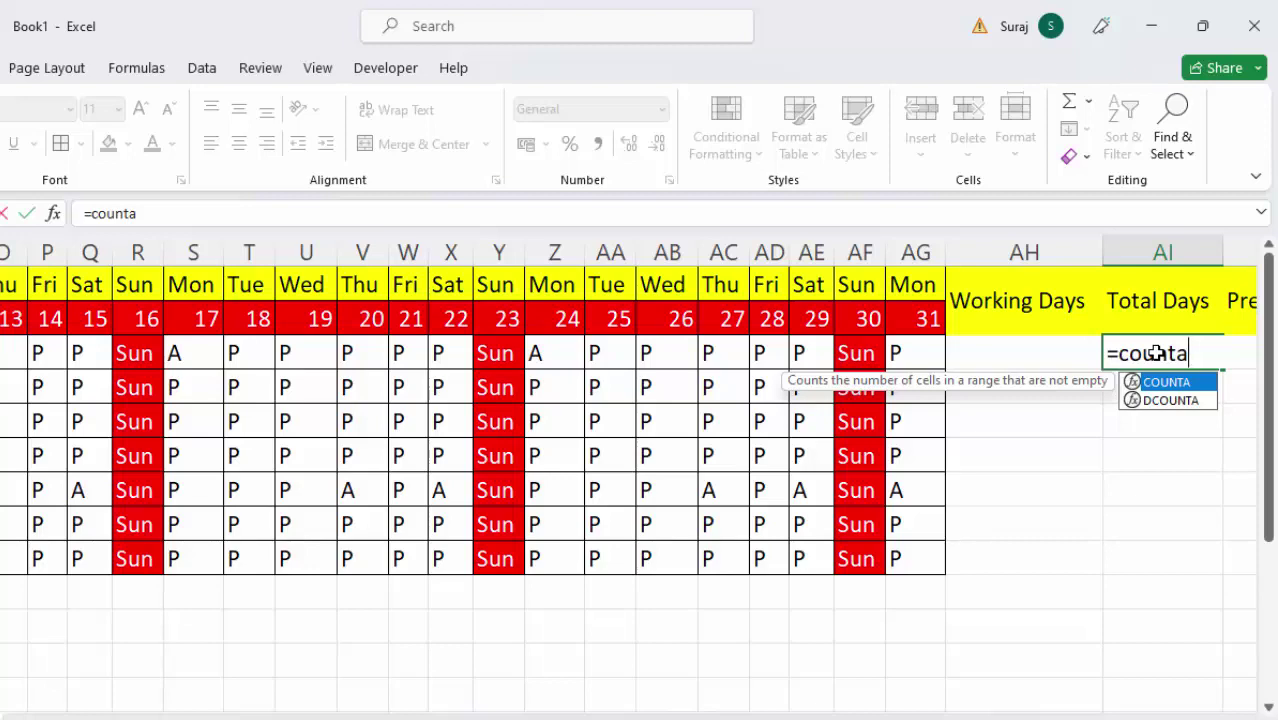
key(Tab)
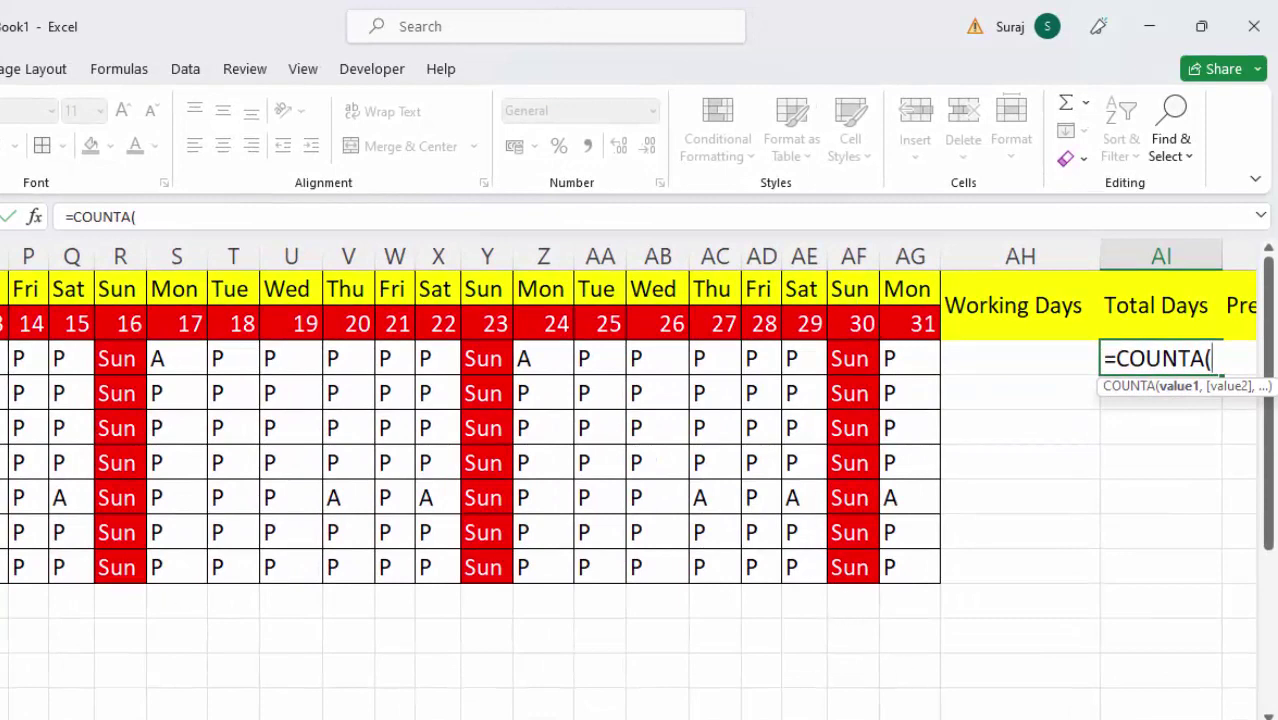
scroll(516, 561, left, 5)
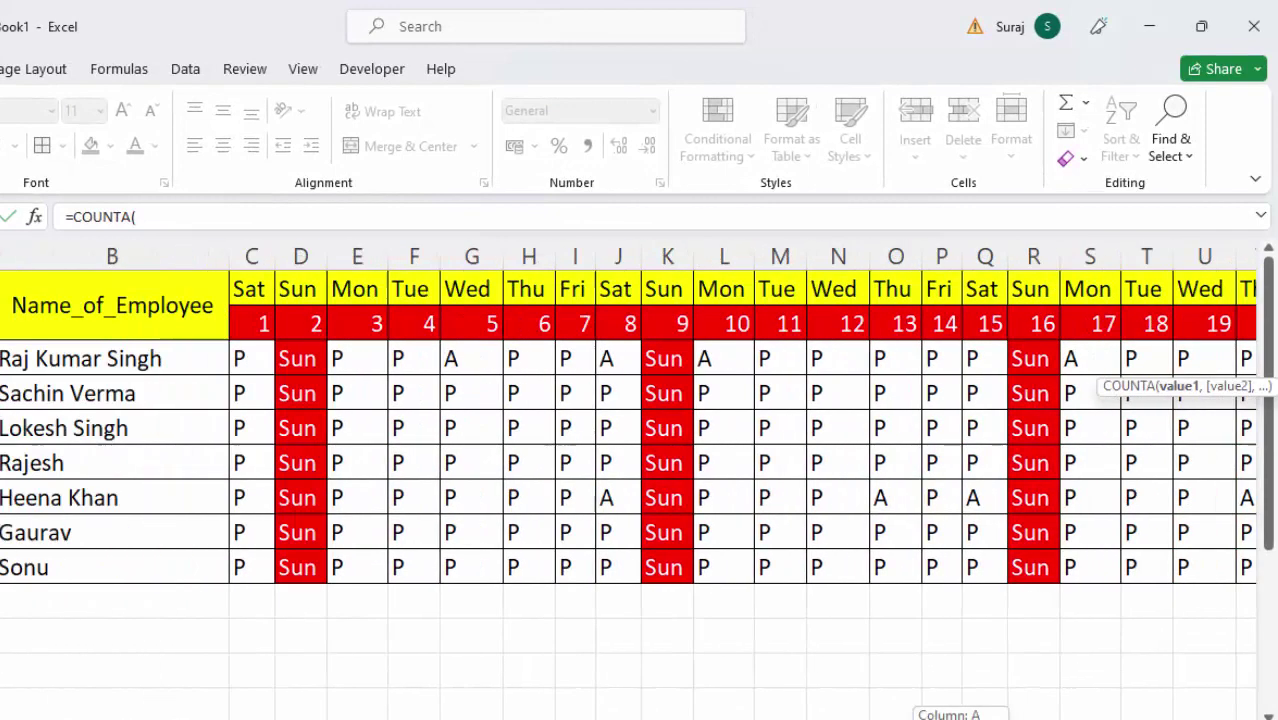
Complete =COUNTA(C3:AG3) in AI3 and fill it down to AI9.
click(236, 362)
key(shift+Right)
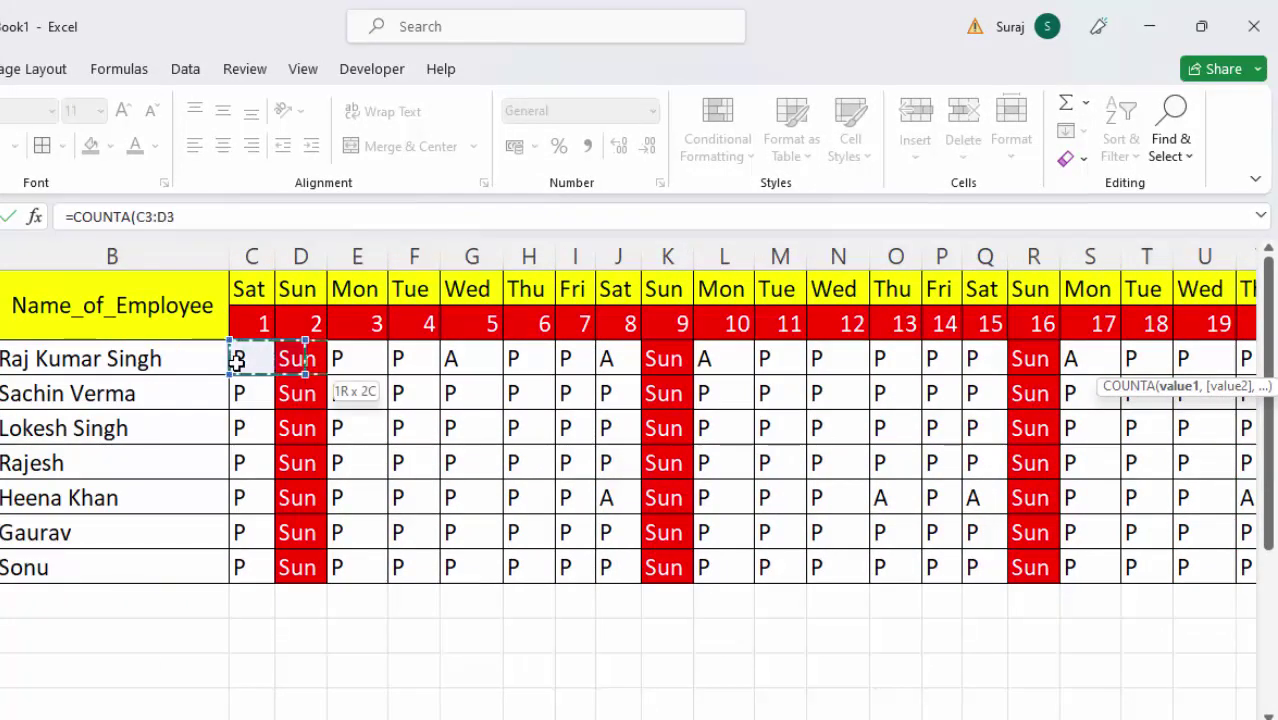
key(shift+Right)
key(shift+Right)
key(shift+Right)
key(shift+Right)
key(shift+Right)
key(shift+Right)
key(shift+Right)
key(shift+Right)
key(shift+Right)
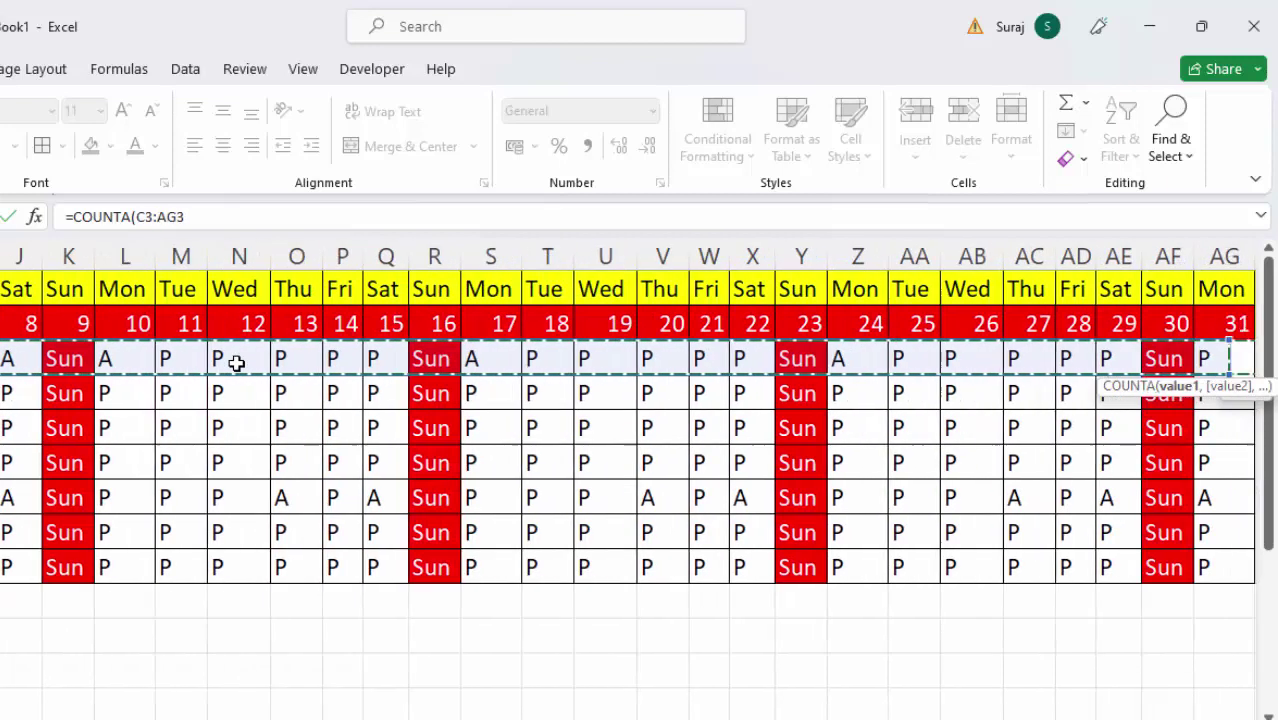
key(shift+Right)
key(shift+Right)
key(shift+Right)
key(shift+Left)
key(shift+Left)
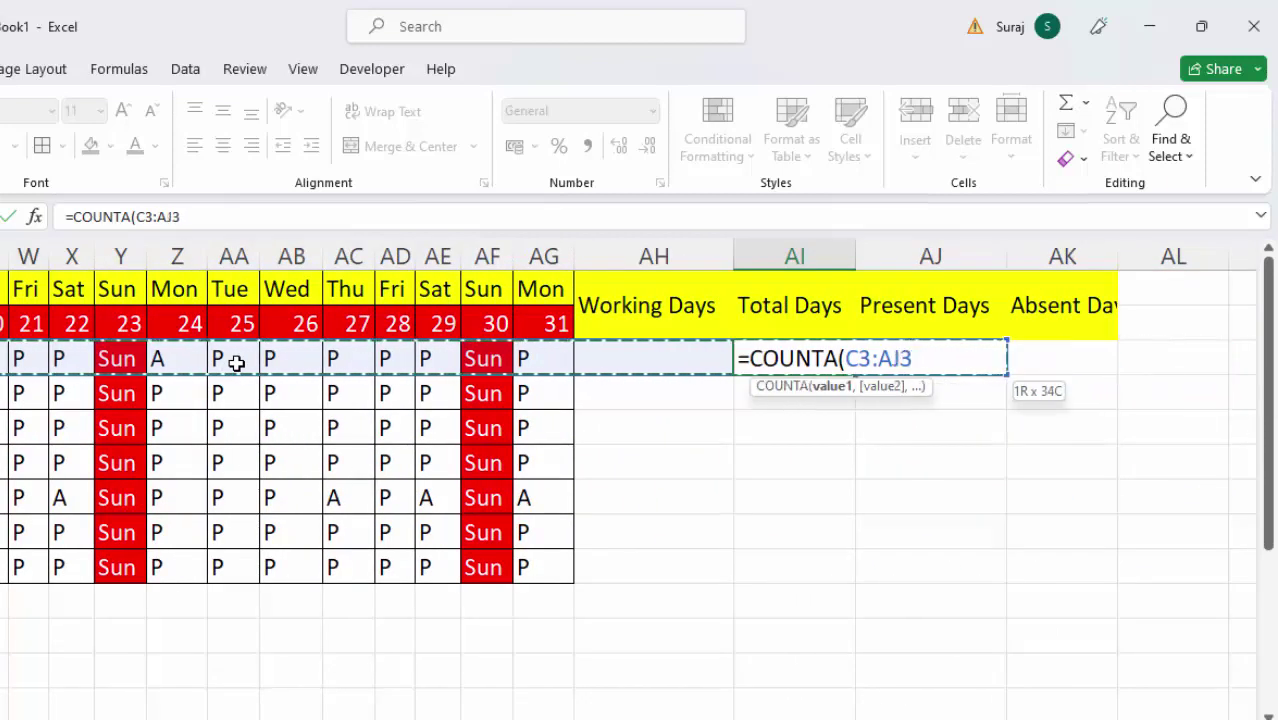
key(shift+Left)
key(shift+Left)
key(shift+Left)
key(Return)
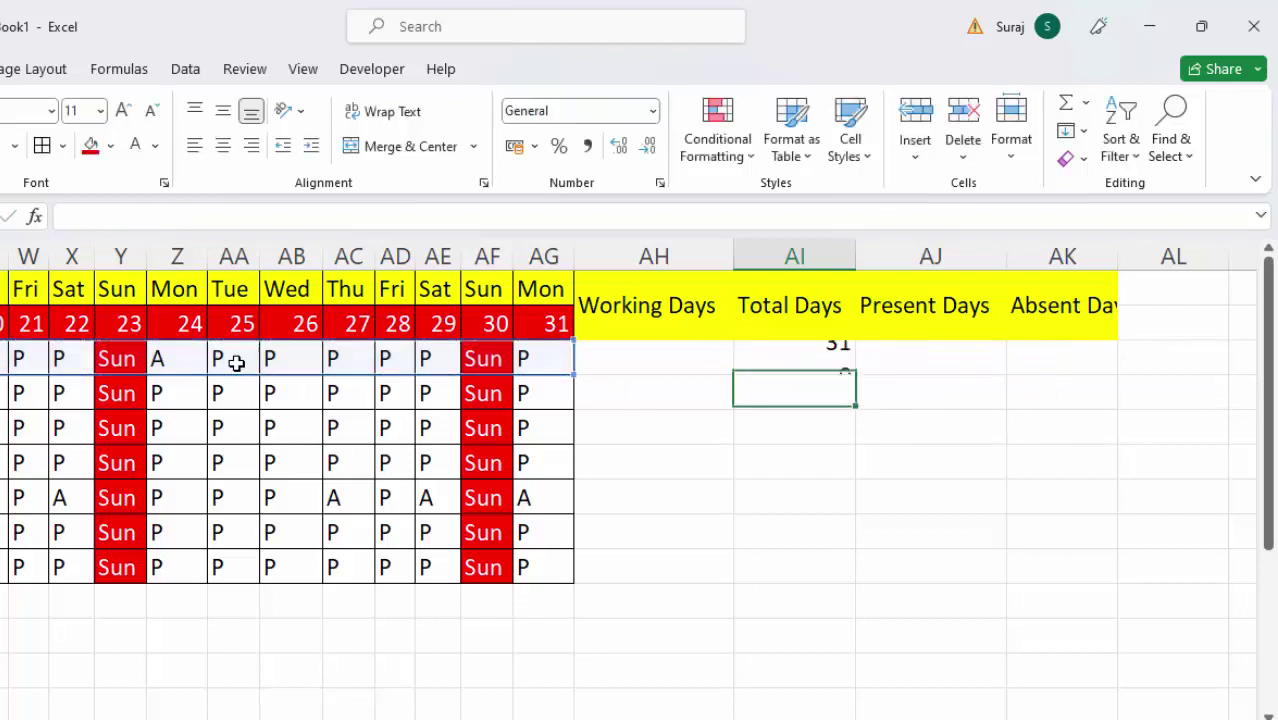
click(807, 355)
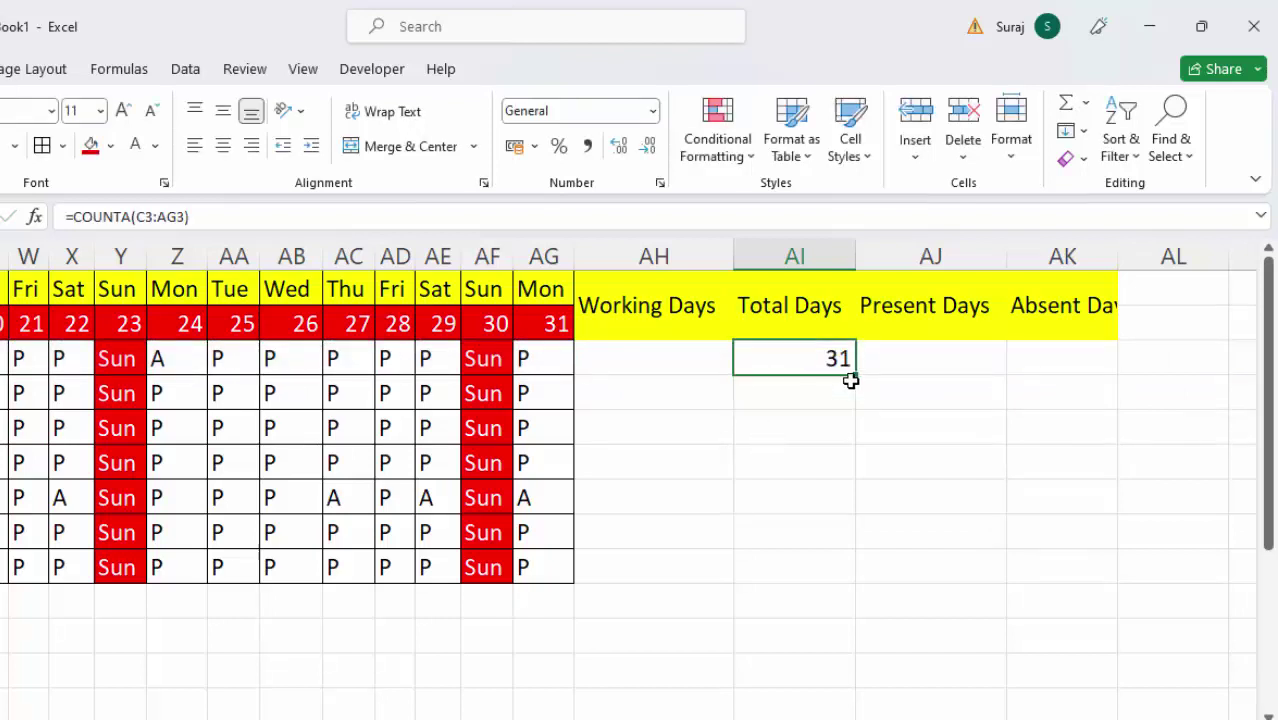
double_click(856, 376)
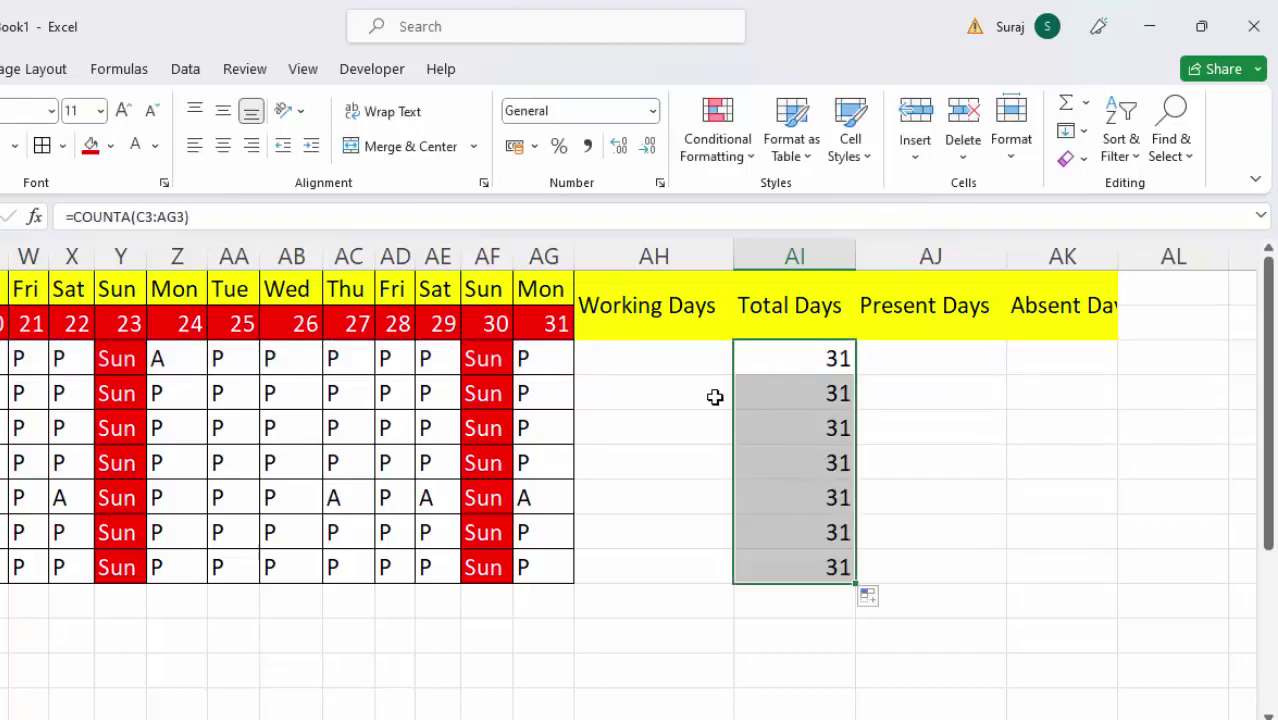
In AJ3, type =COUNTIF(C3:AG3, as the start of the first employee's Present Days formula.
click(930, 371)
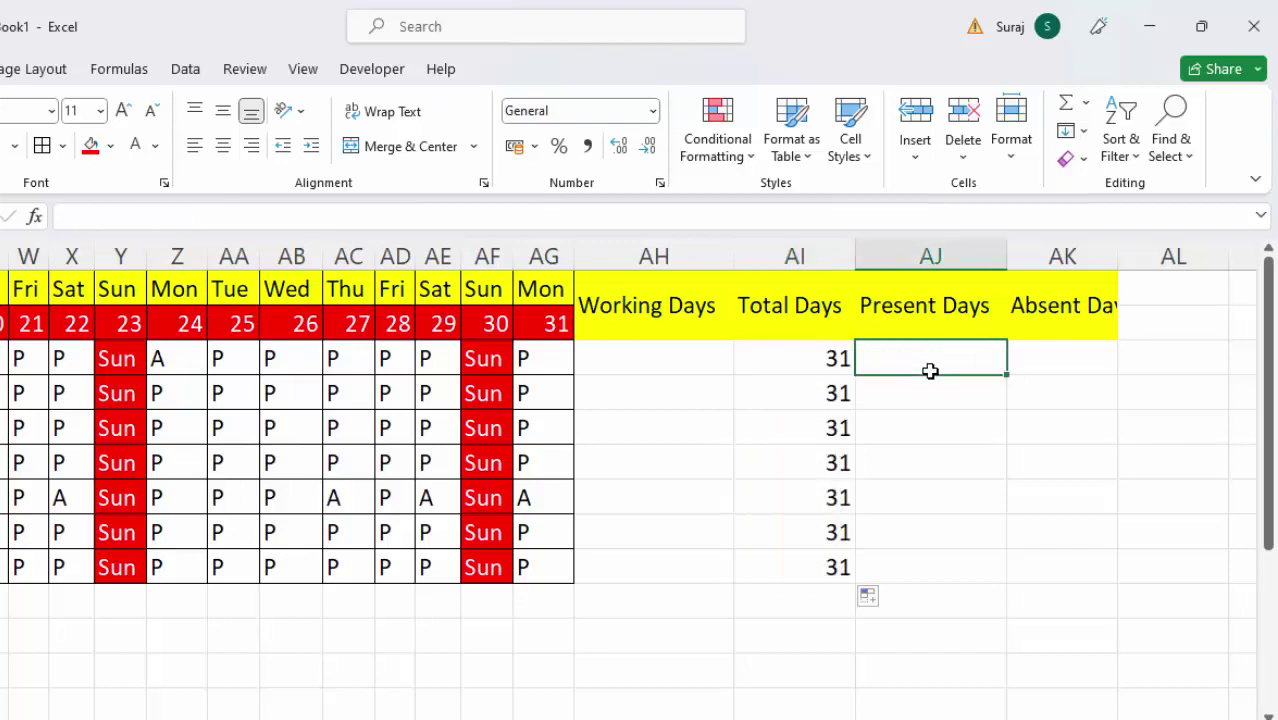
text(=)
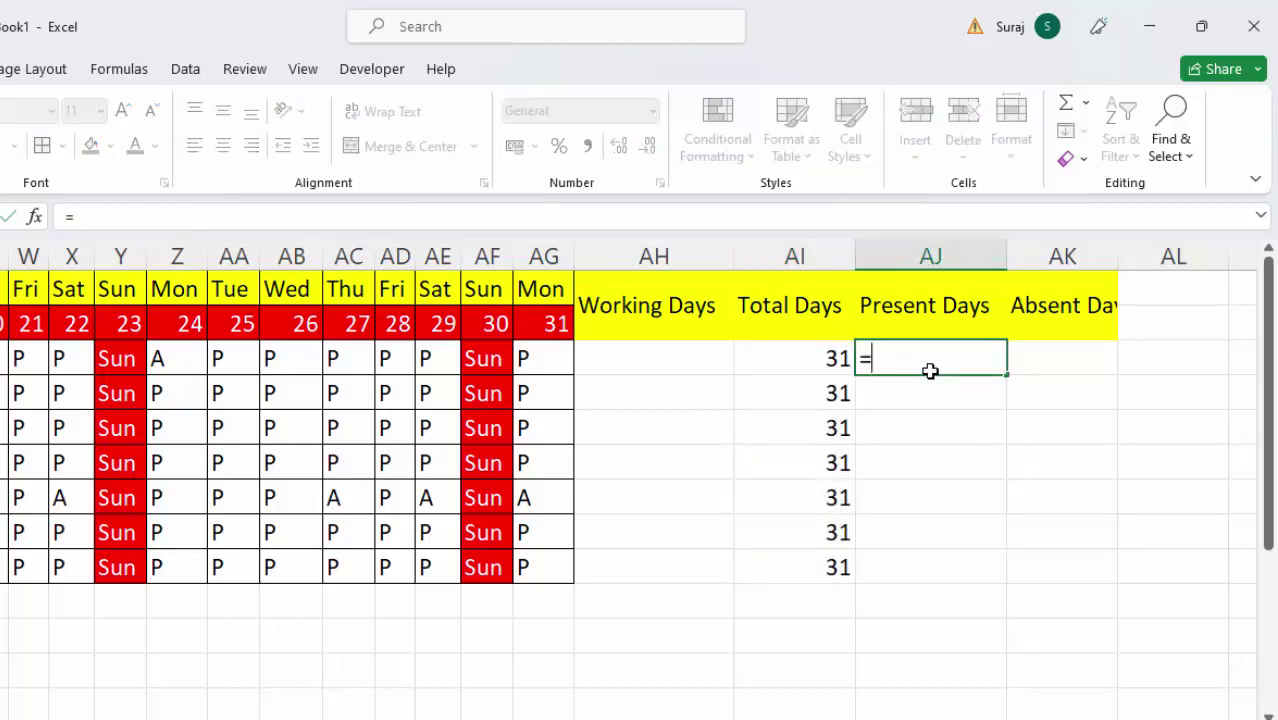
text(co)
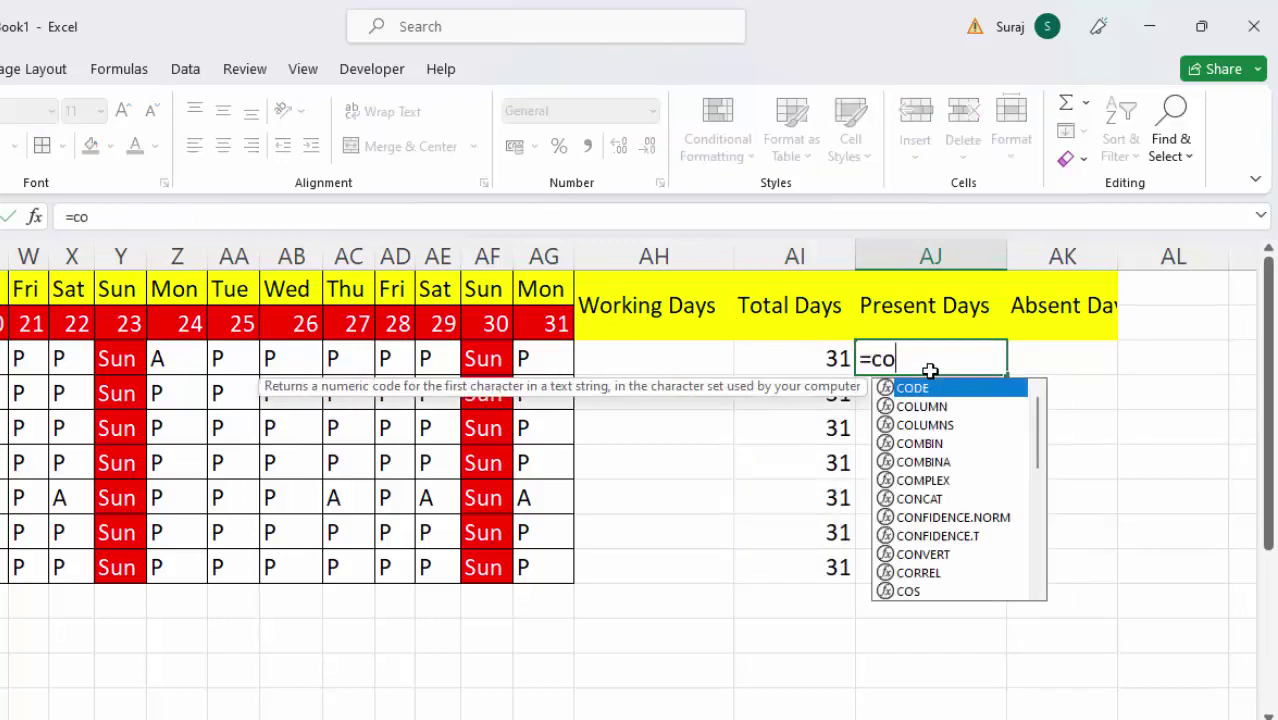
text(untif)
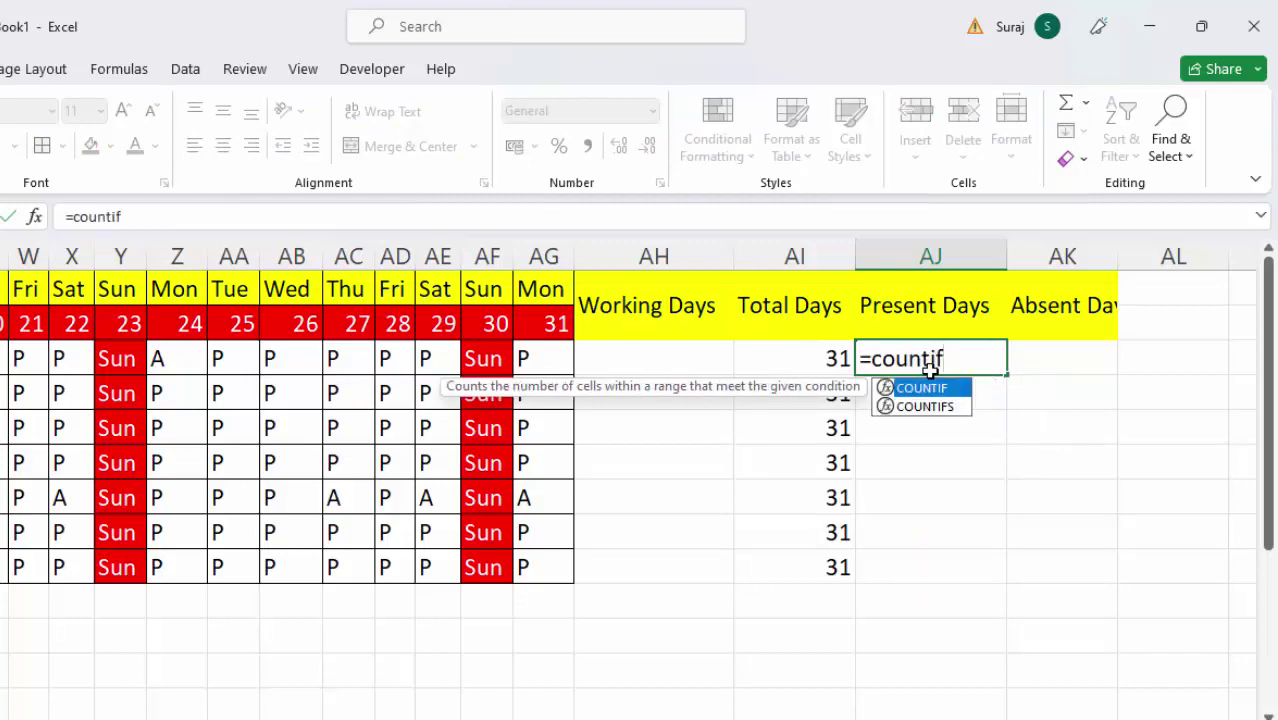
key(Tab)
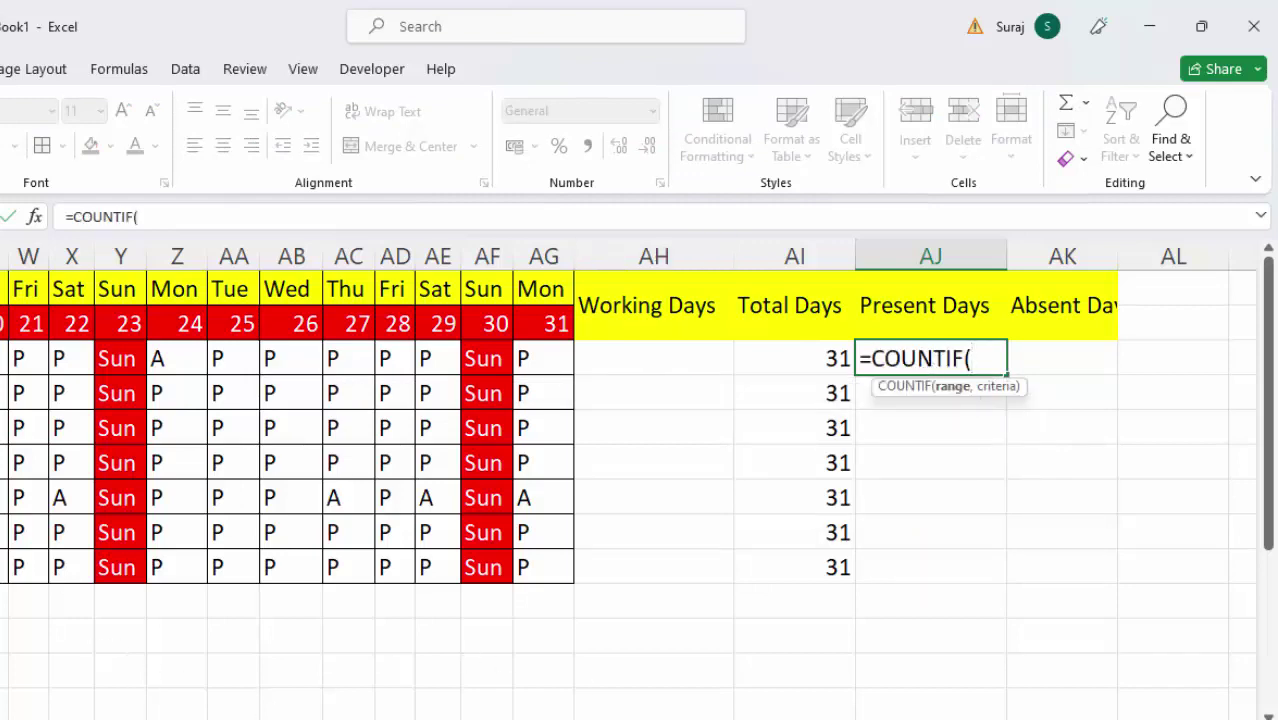
scroll(628, 484, left, 7)
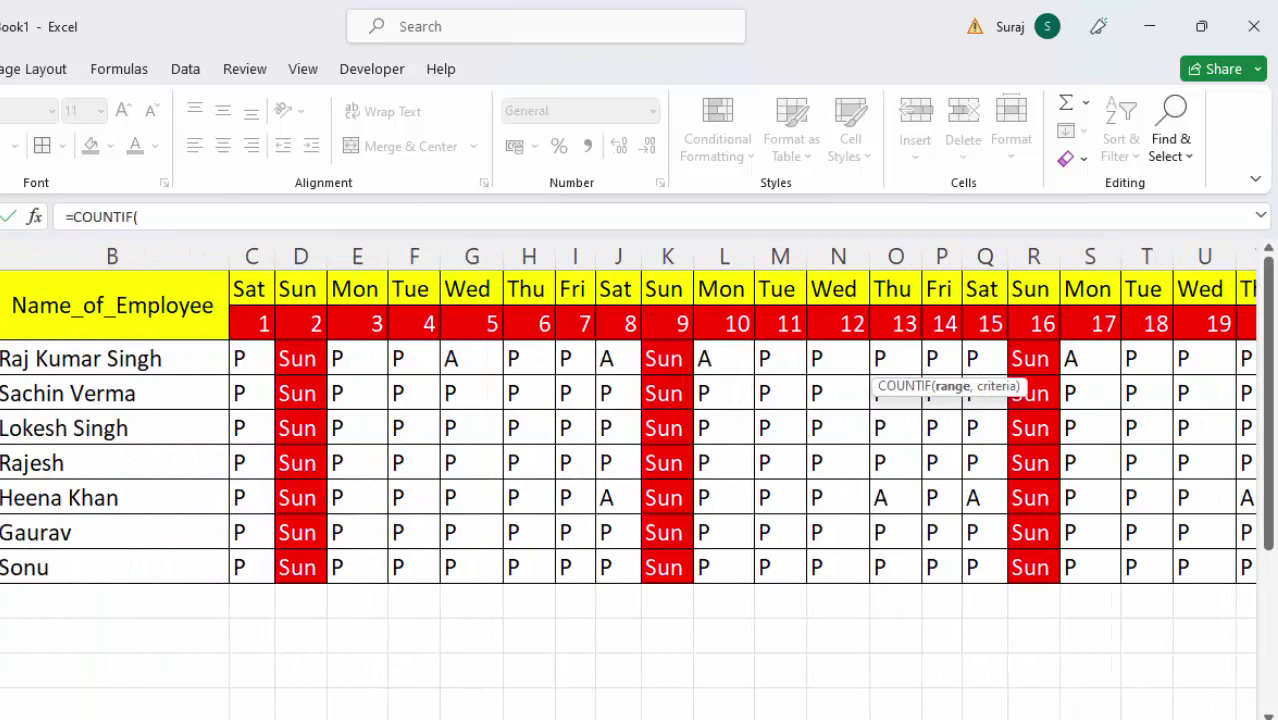
click(253, 368)
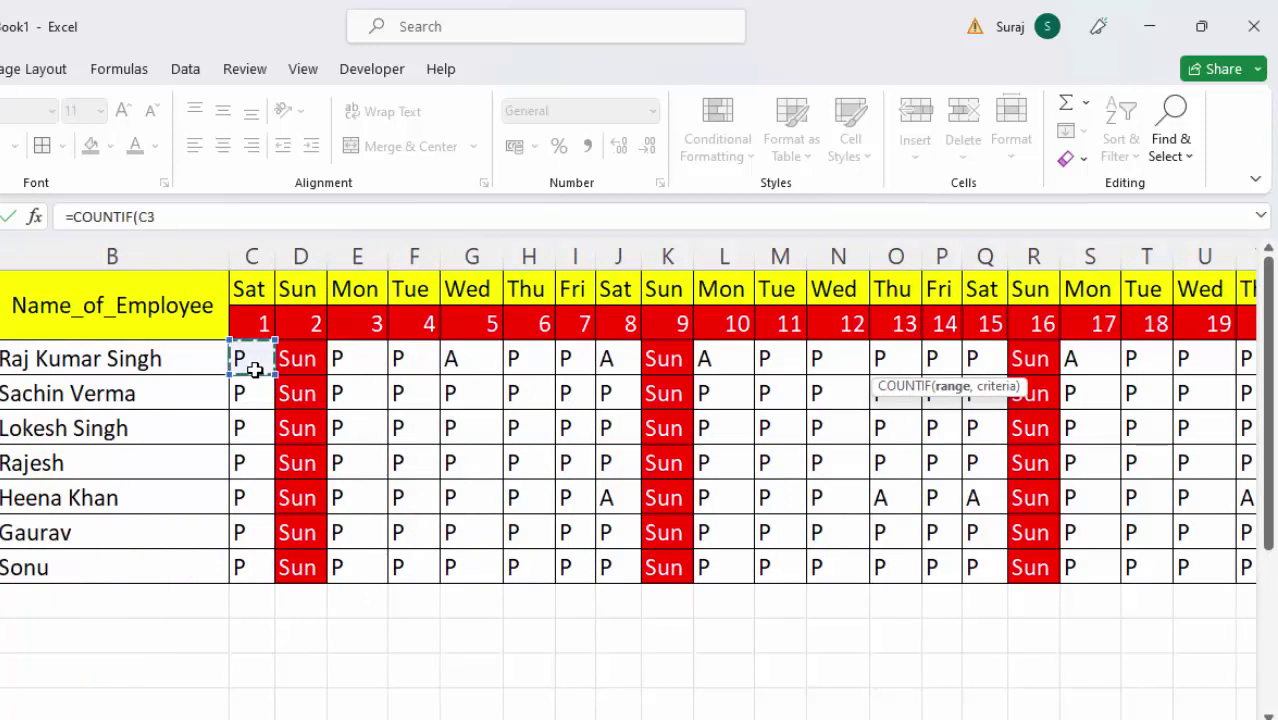
key(shift+Right)
key(shift+Right)
key(shift+Right)
key(shift+Right)
key(shift+Right)
key(shift+Right)
key(shift+Right)
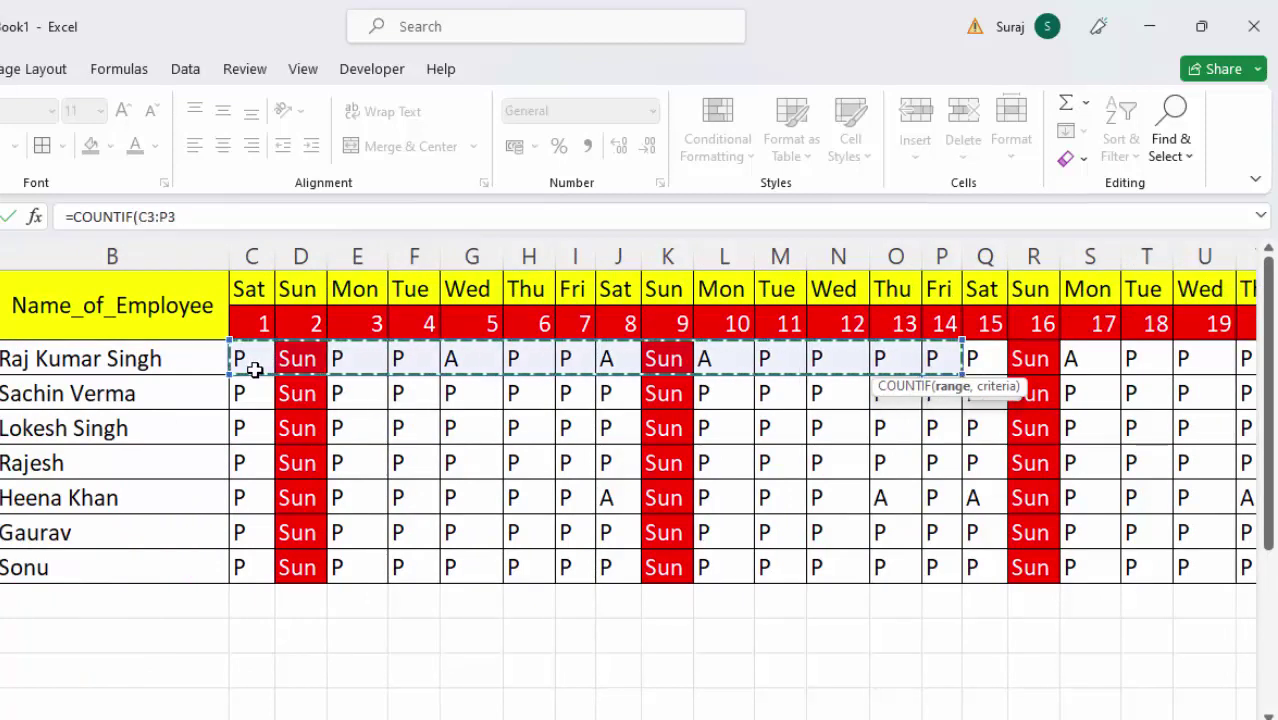
key(shift+Right)
key(shift+Right)
key(shift+Right)
key(shift+Right)
key(shift+Right)
key(shift+Right)
key(shift+Right)
key(shift+Right)
key(shift+Right)
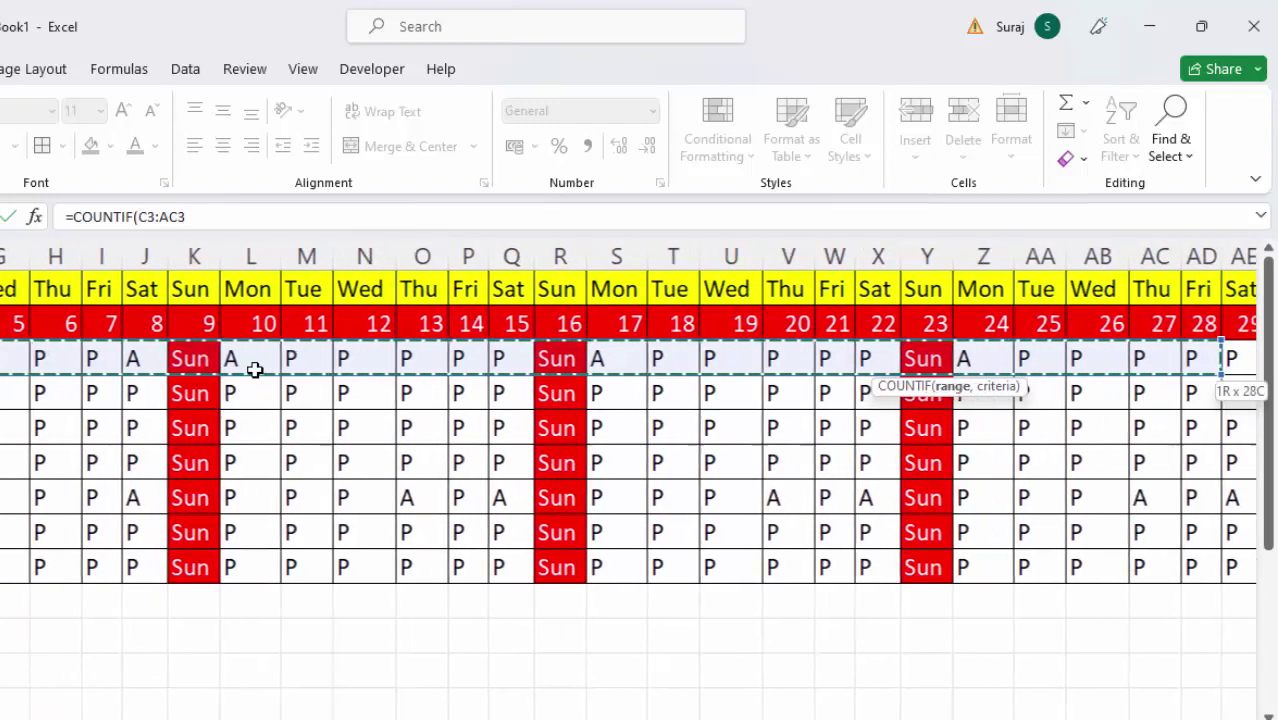
key(shift+Right)
key(shift+Right)
key(shift+Right)
key(shift+Right)
key(shift+Right)
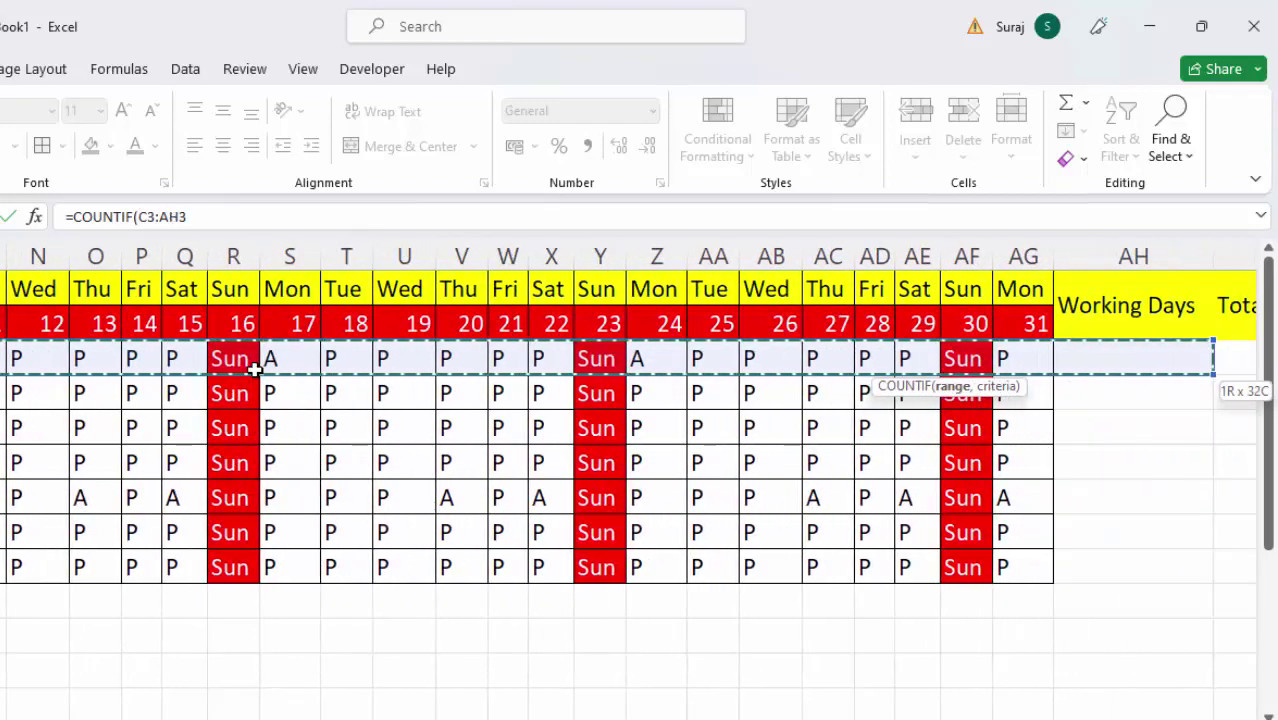
key(shift+Left)
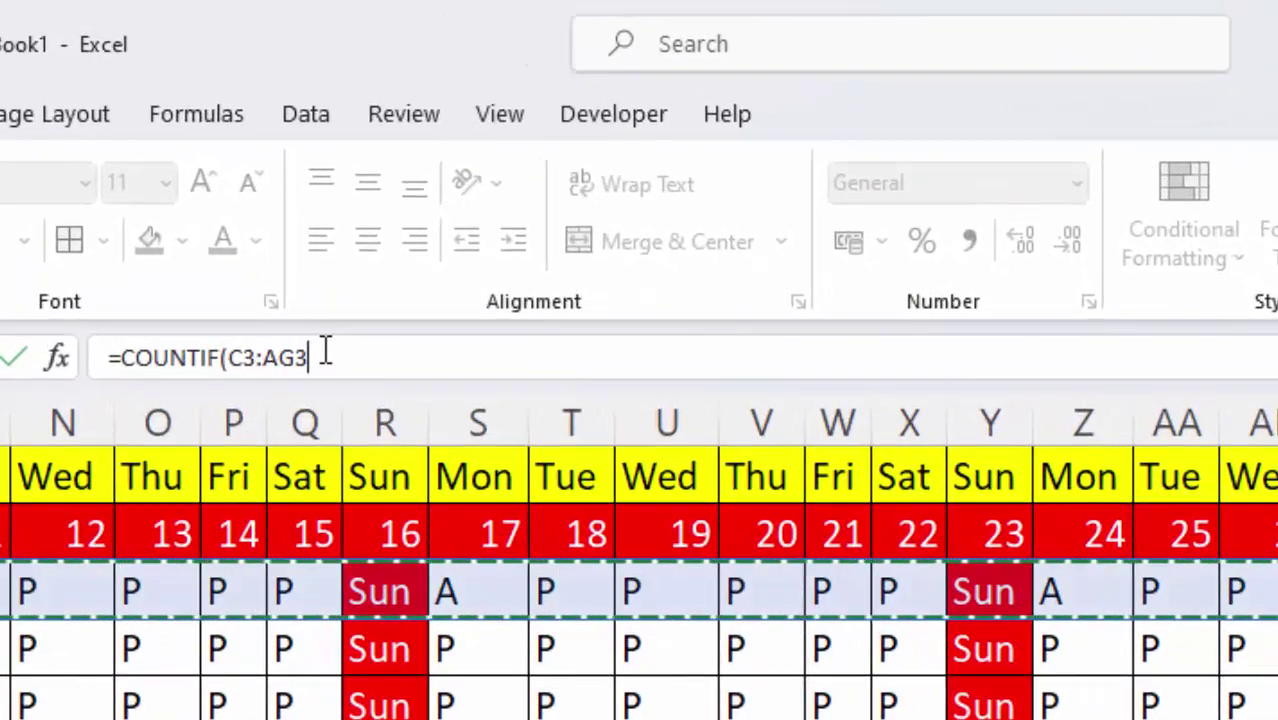
click(234, 257)
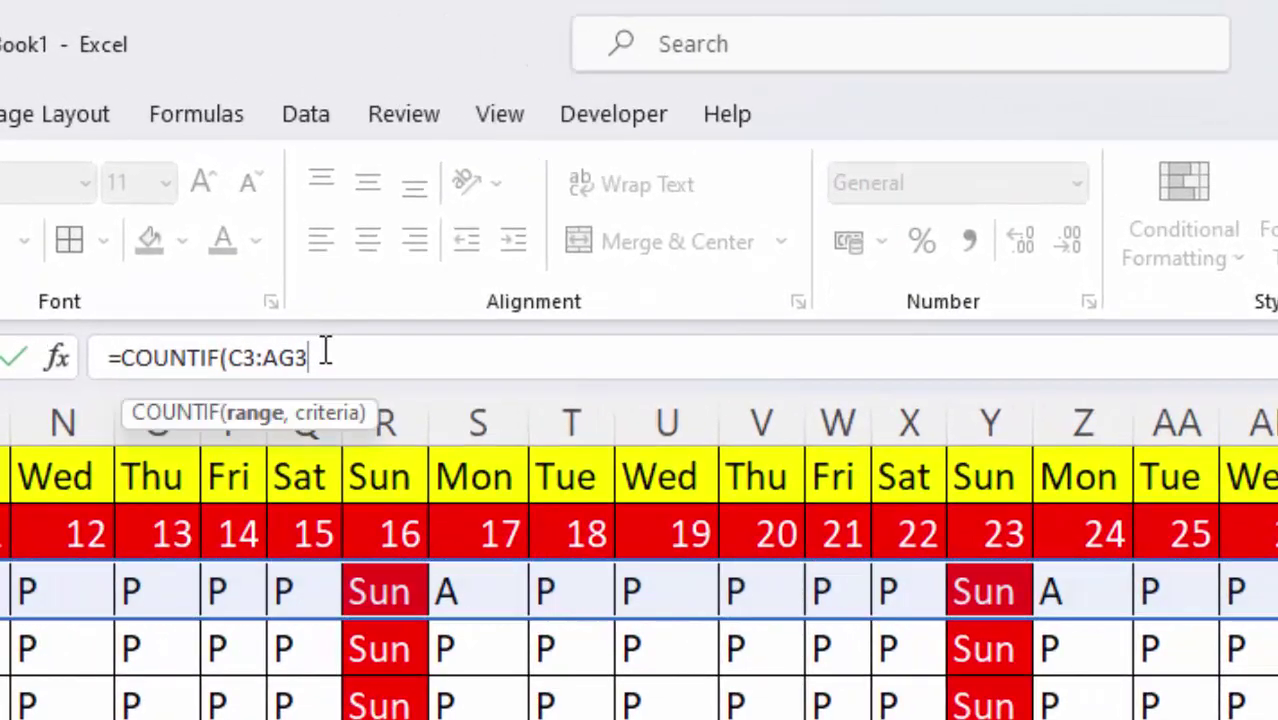
text(,"P)
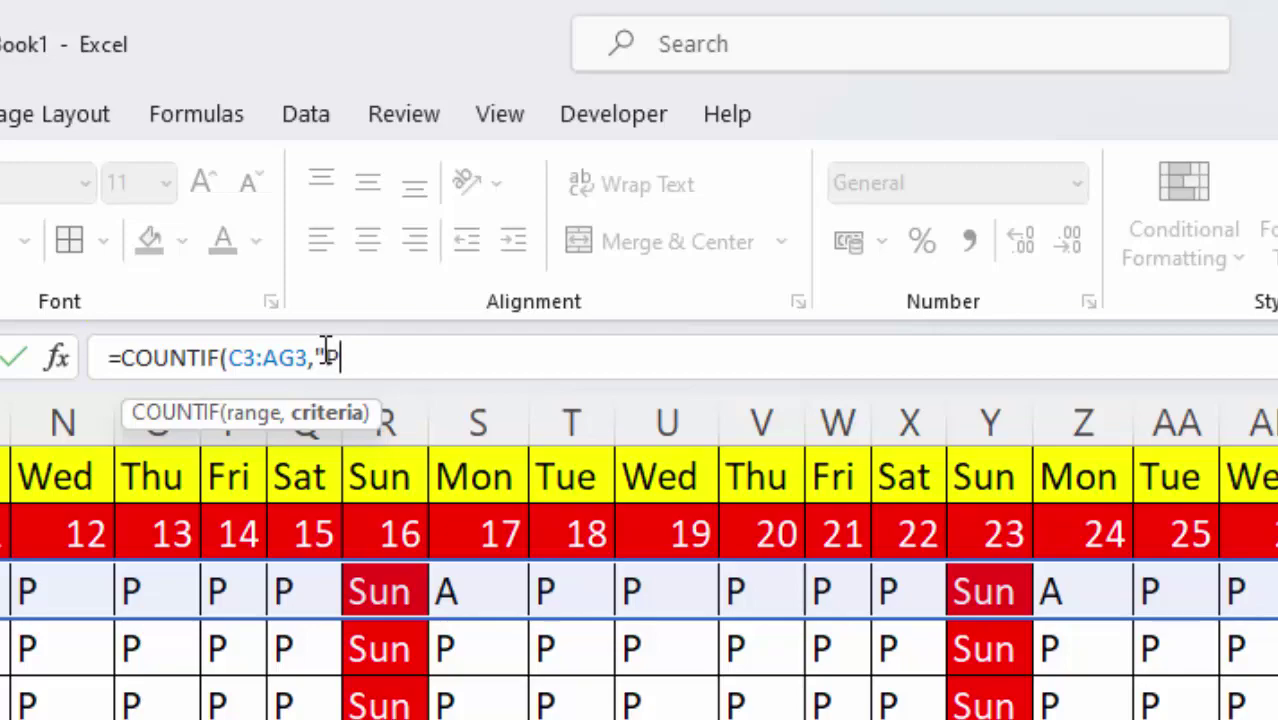
Complete =COUNTIF(C3:AG3,"P") in AJ3 and fill it to AJ9, giving 21, 26, 26, 26, 18, 26, 26.
text(")
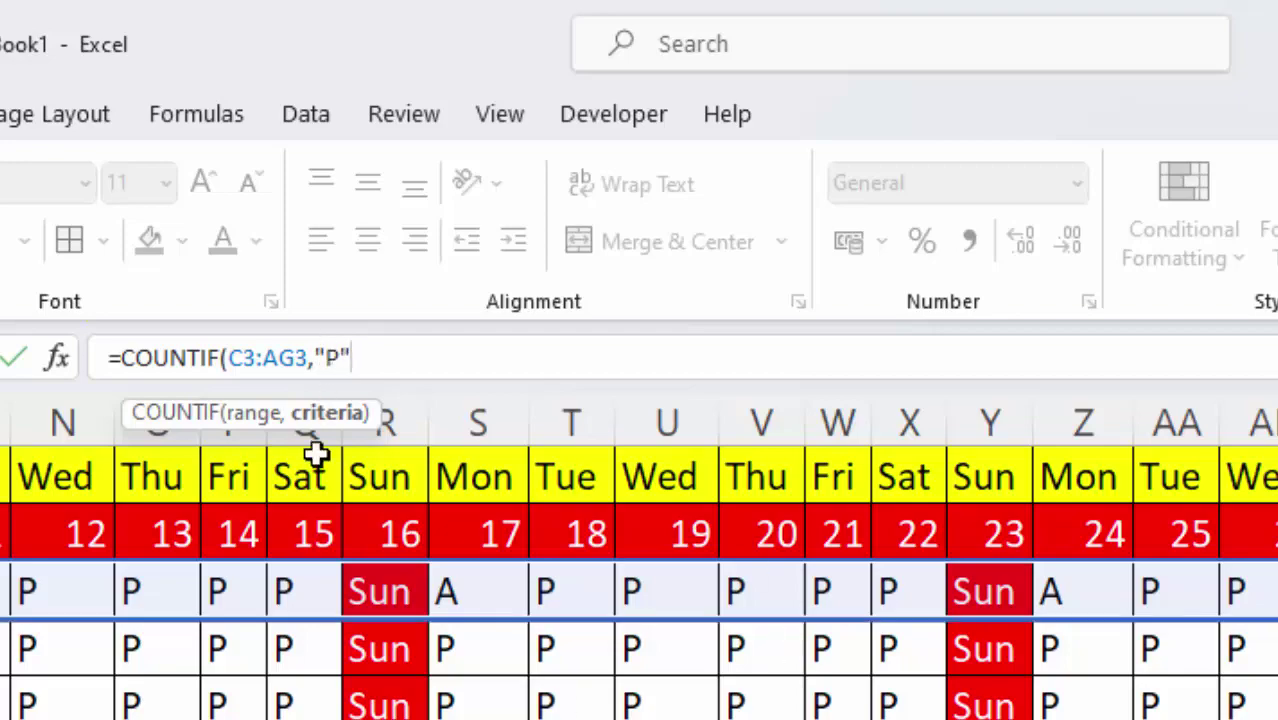
text())
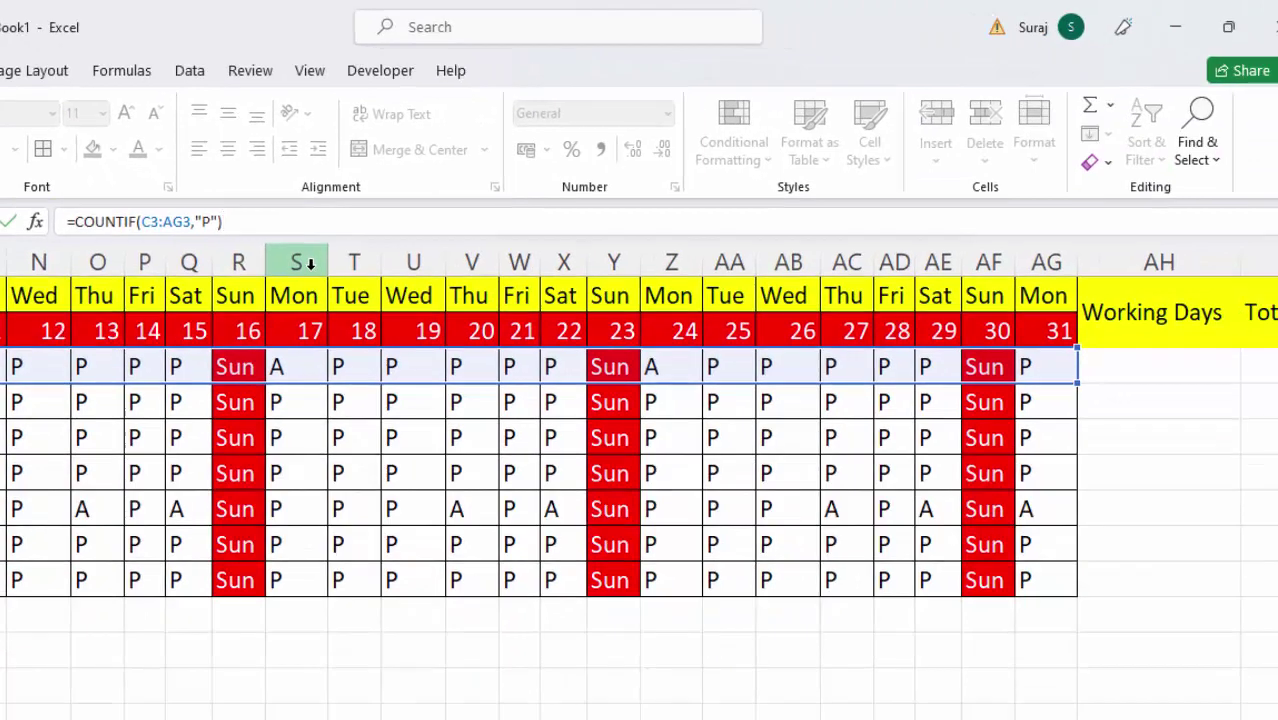
key(Return)
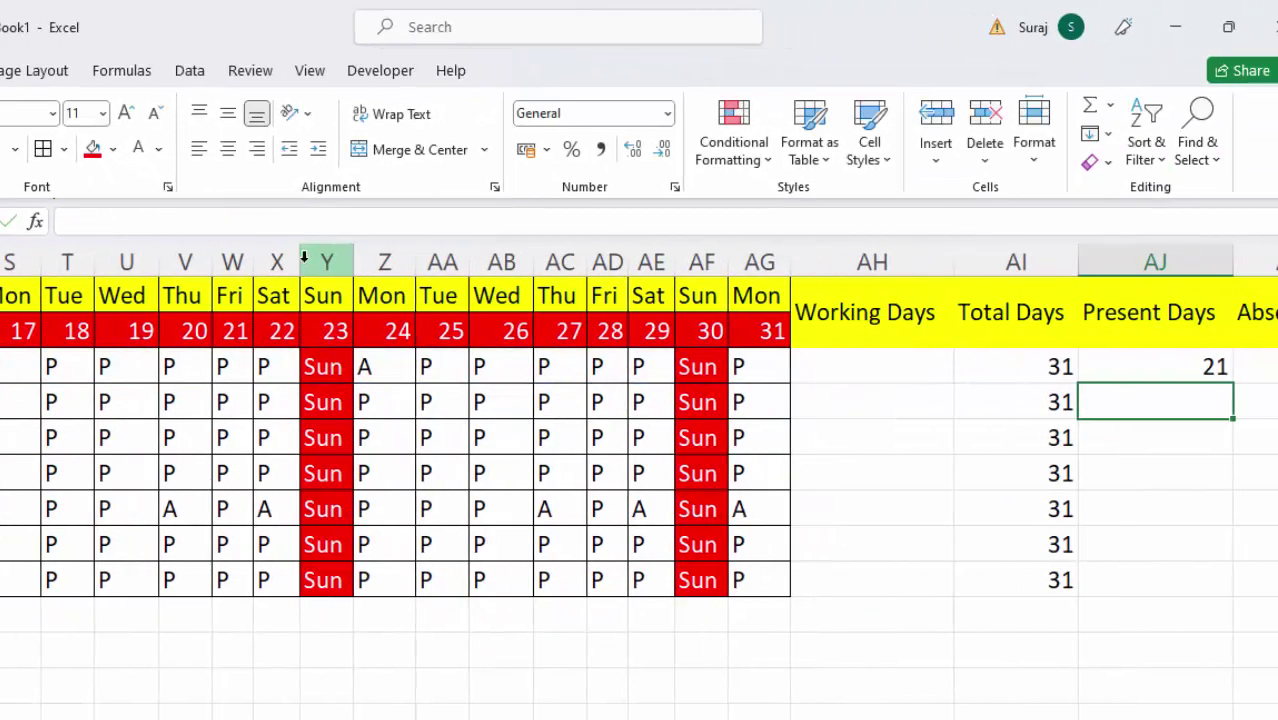
click(1147, 362)
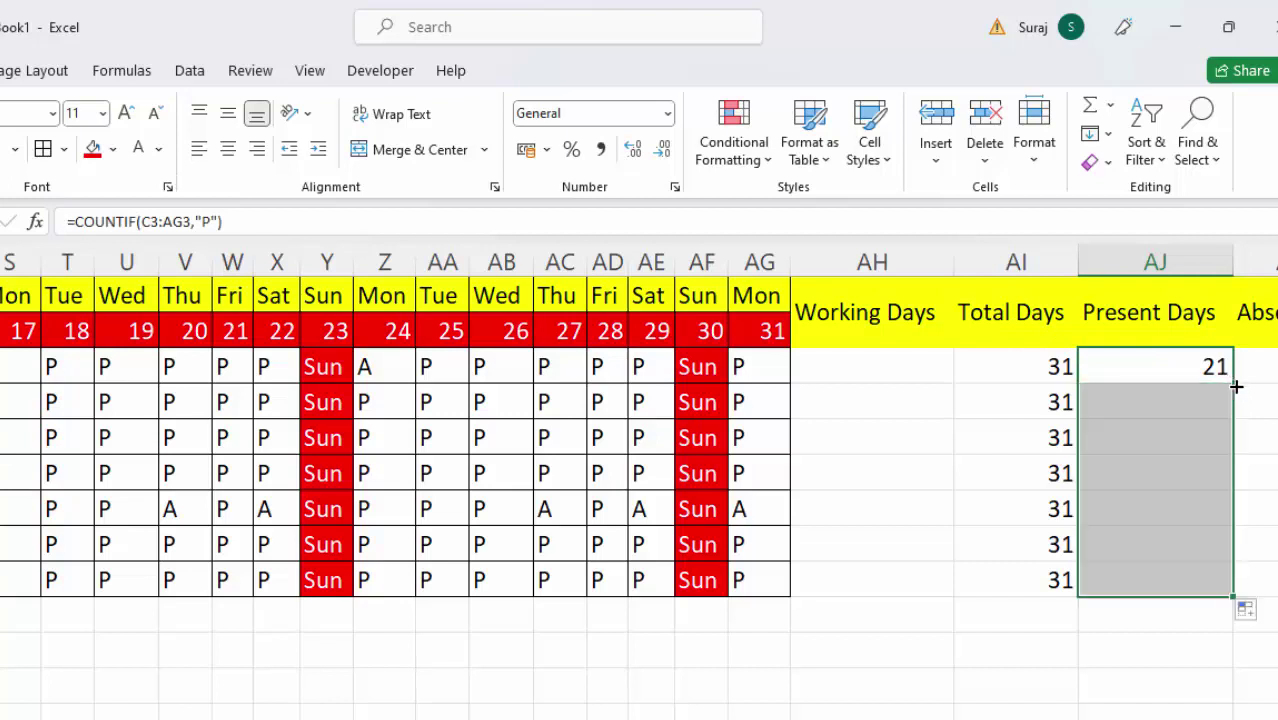
drag(1237, 386, 1237, 597)
click(876, 362)
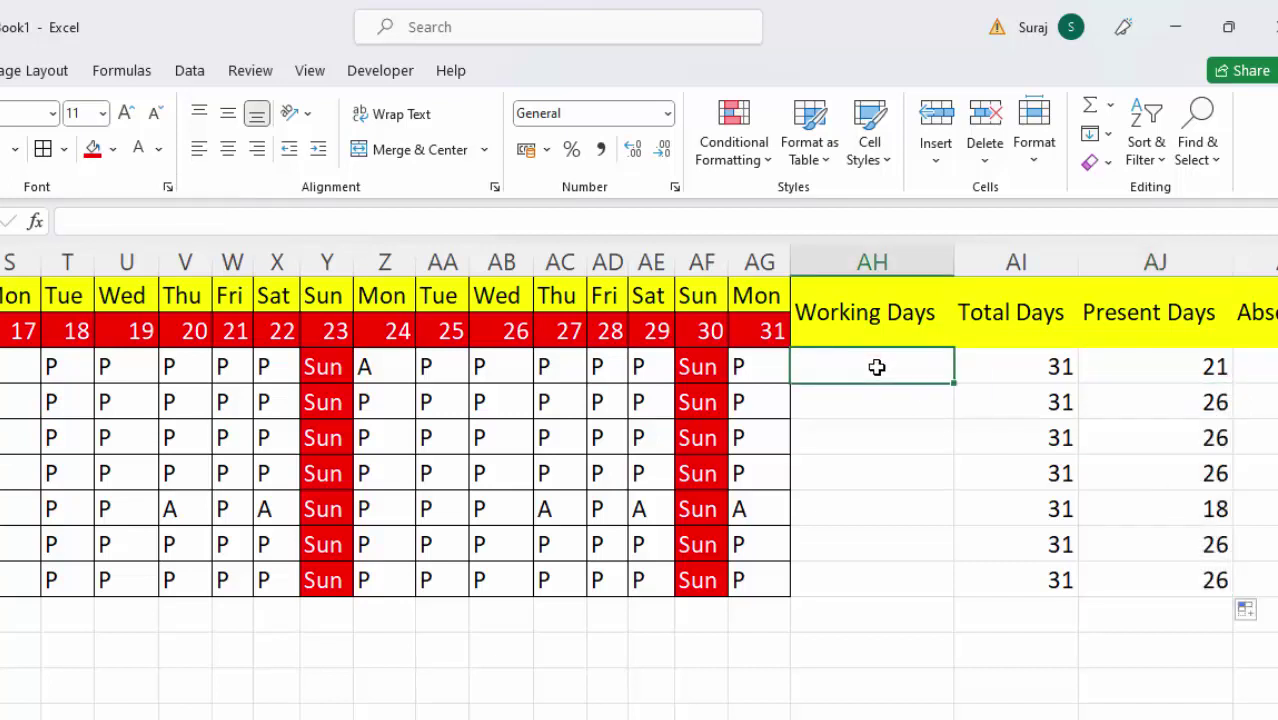
scroll(638, 482, right, 1)
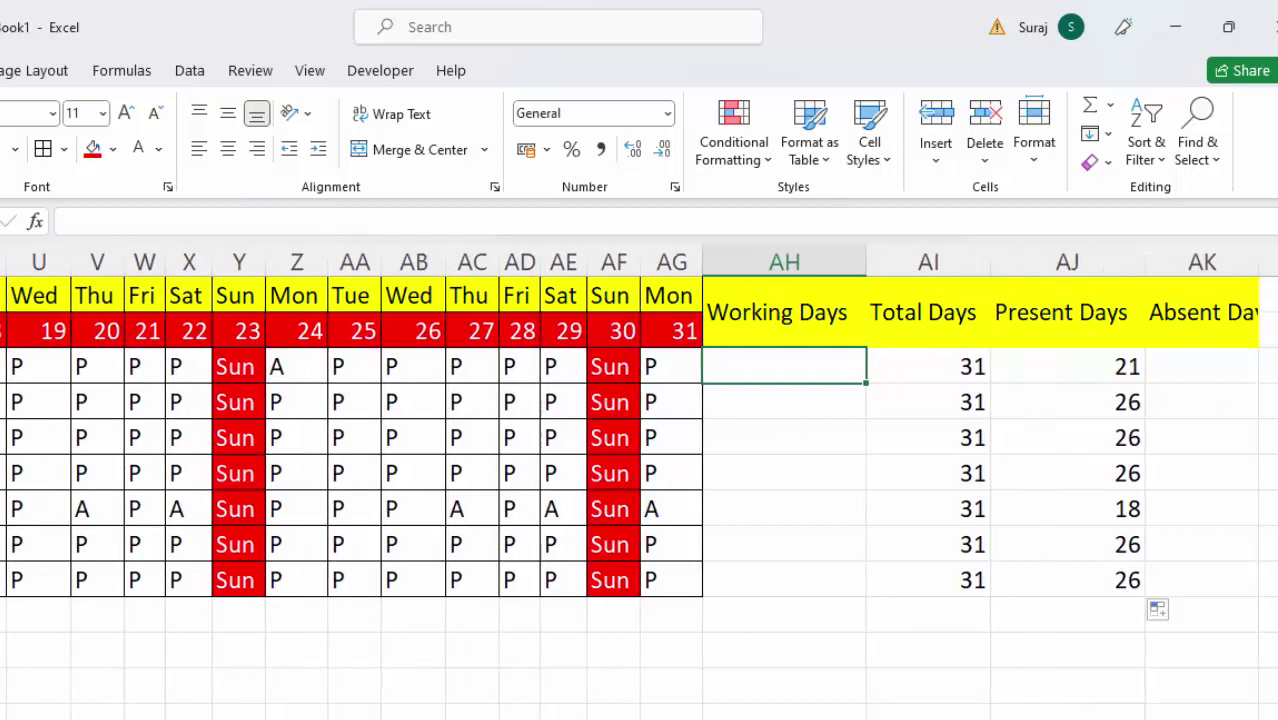
Enter =COUNTIF(C3:AG3,"A") in AK3 and fill it to AK9, giving 5, 0, 0, 0, 8, 0, 0.
click(1201, 372)
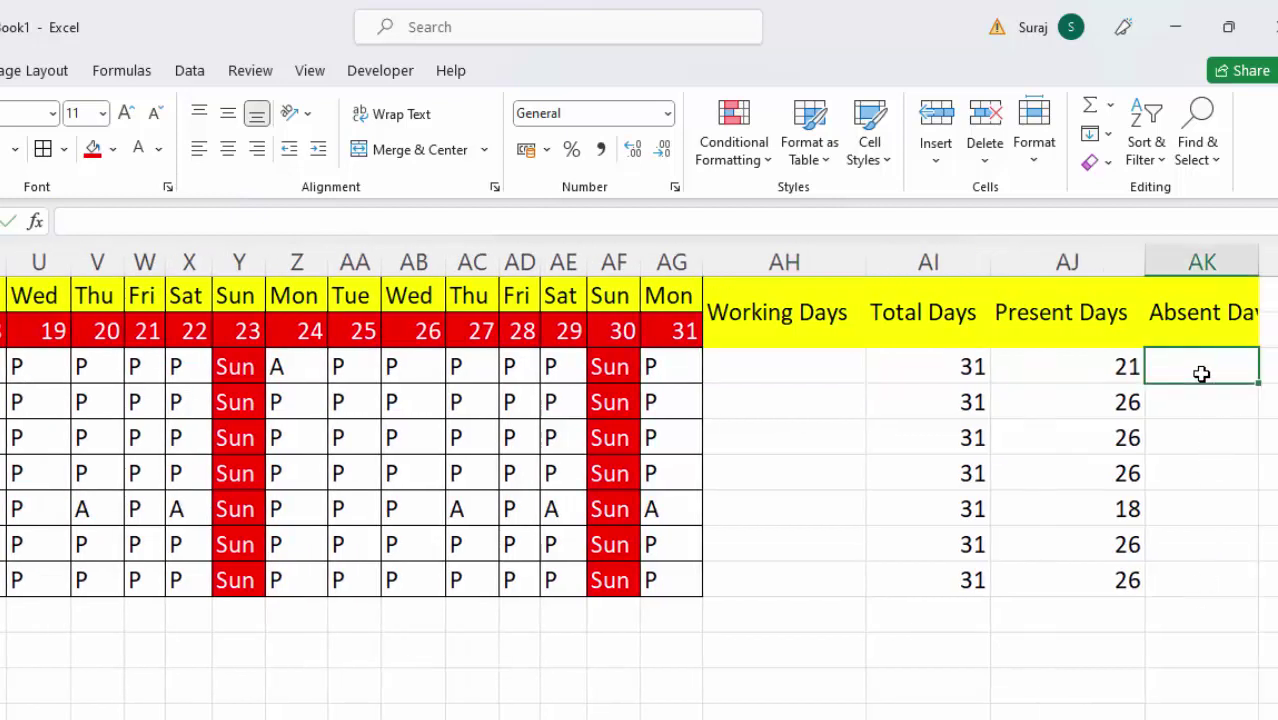
text(=co)
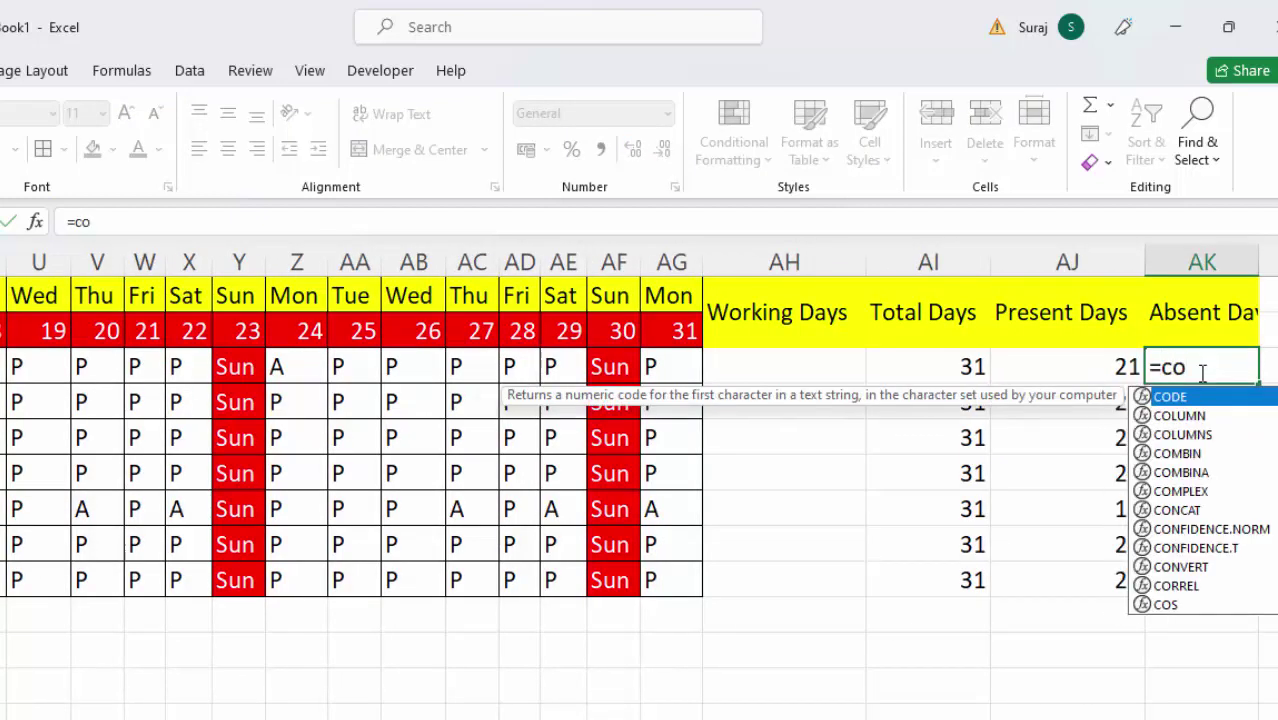
text(unti)
key(Tab)
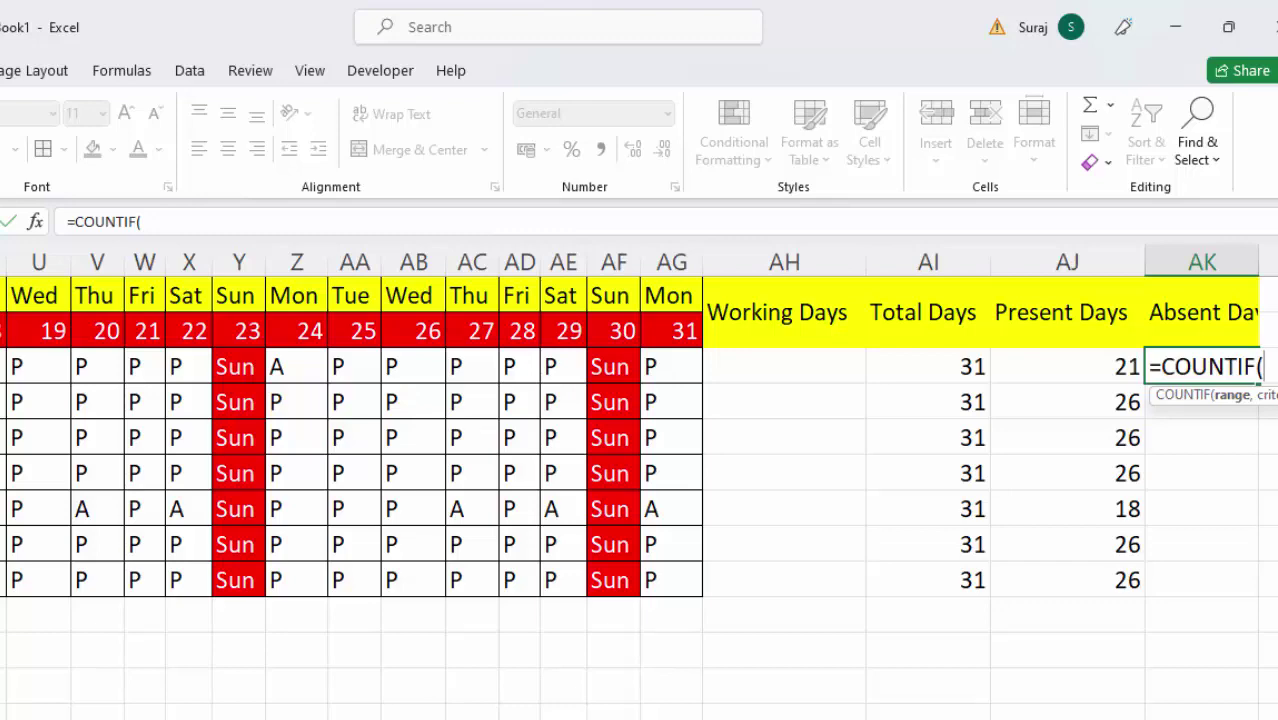
scroll(577, 612, left, 5)
scroll(577, 612, left, 3)
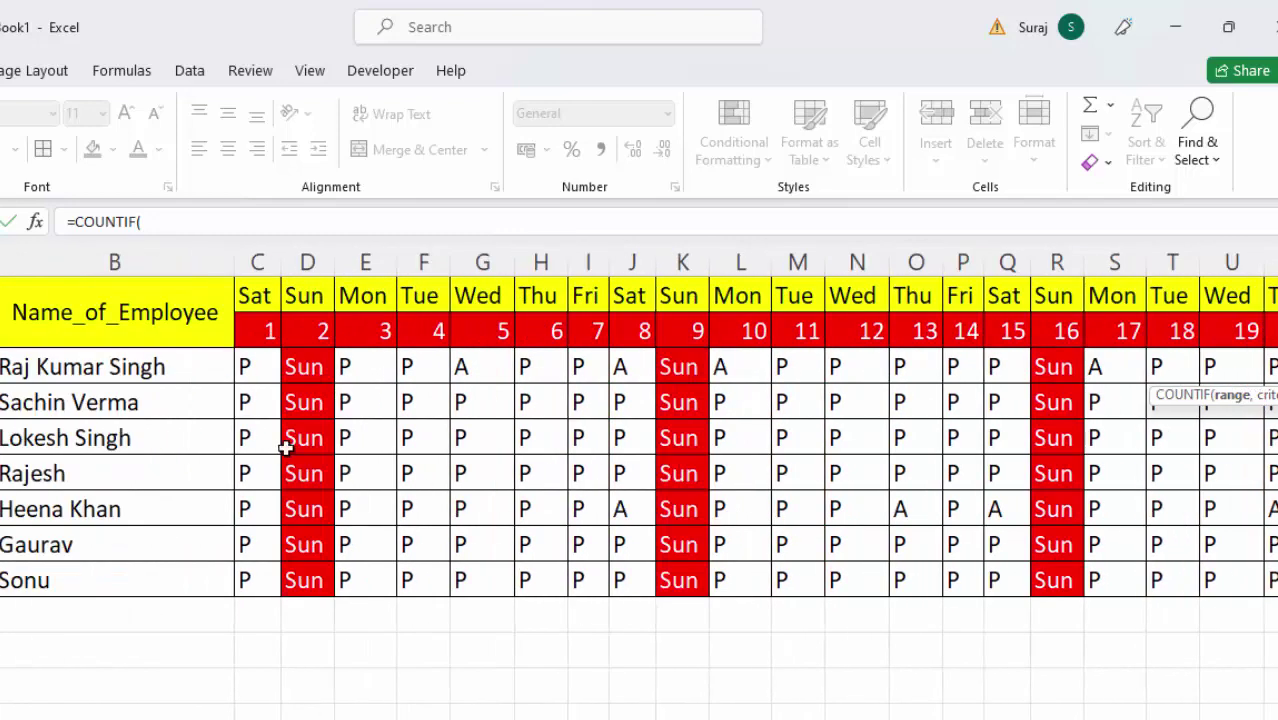
click(258, 367)
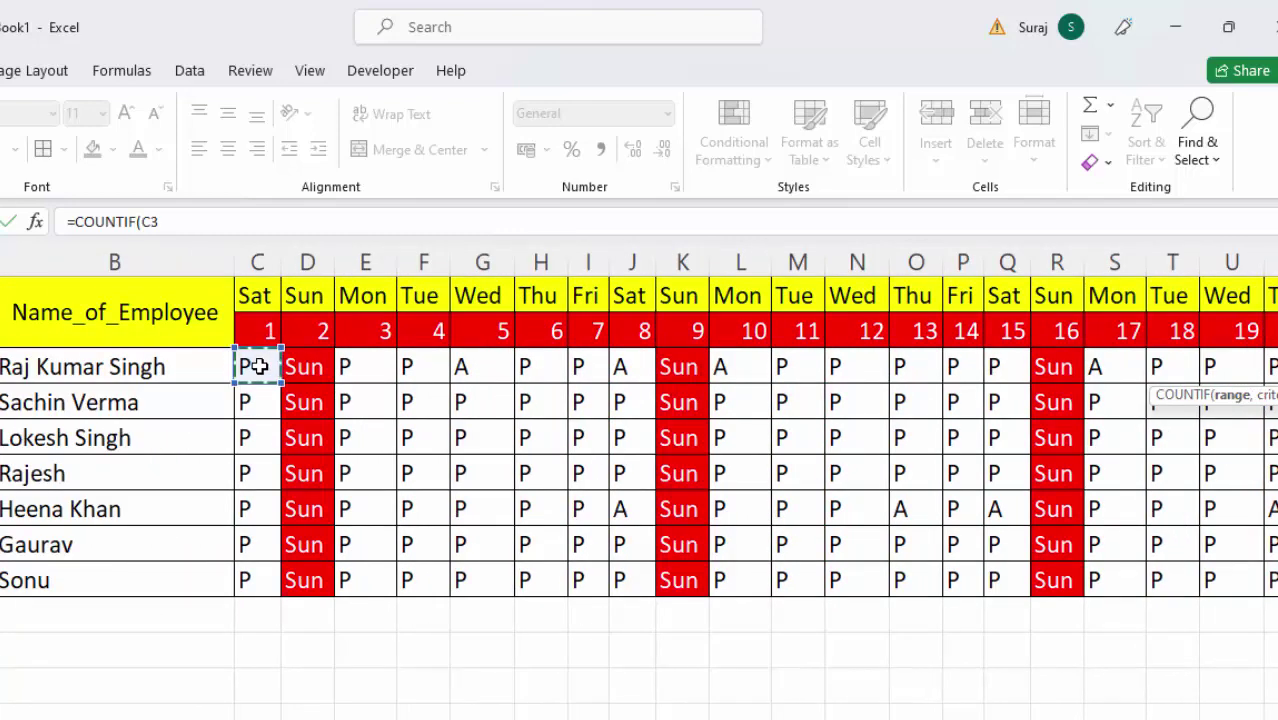
drag(258, 367, 260, 366)
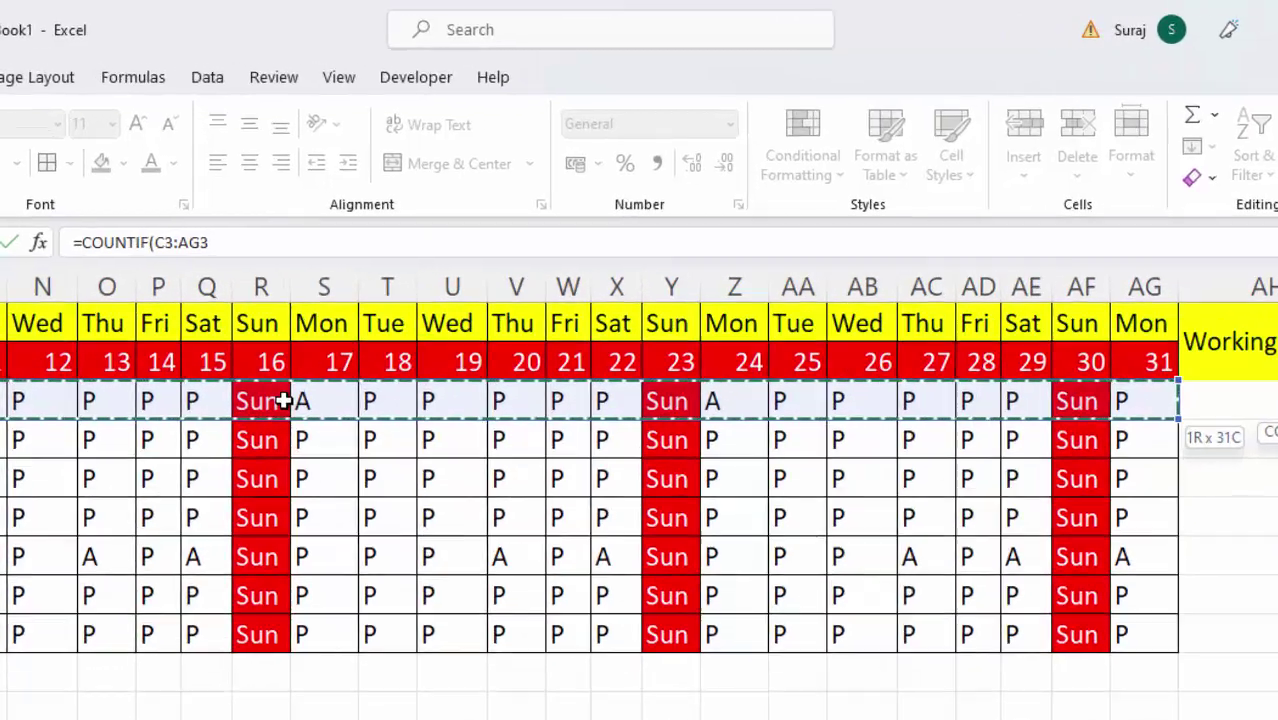
text(,"A)
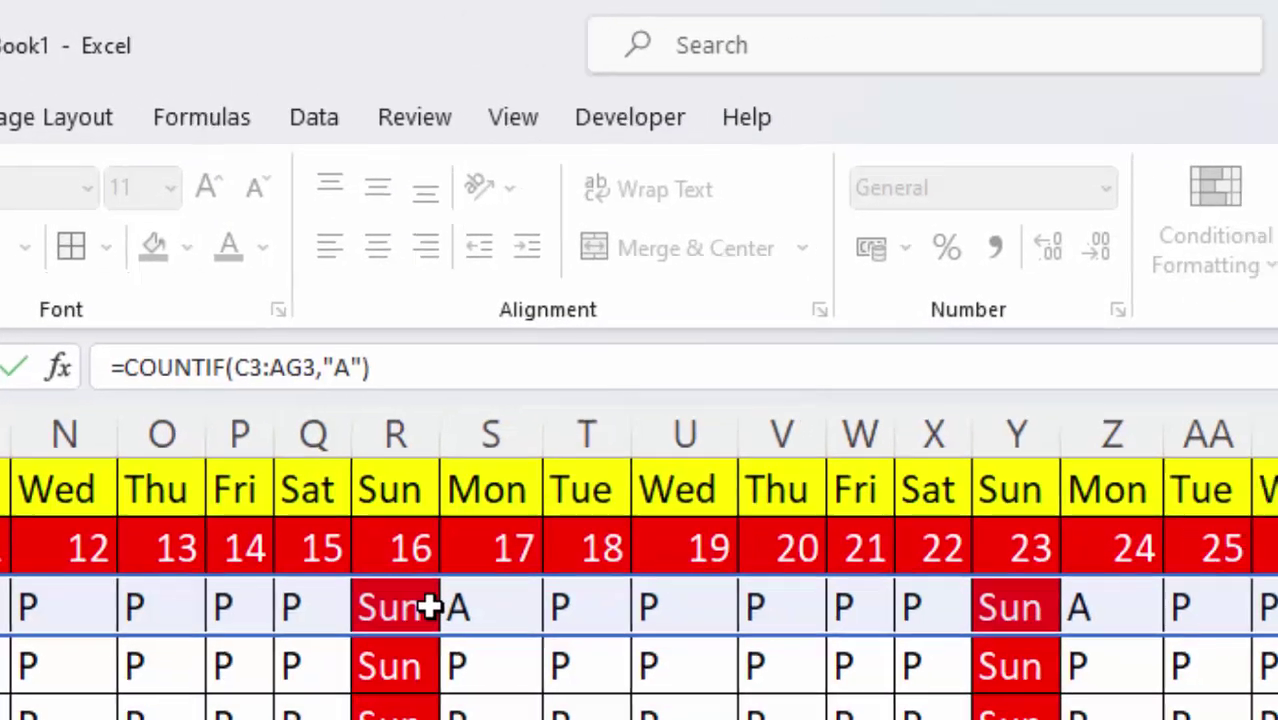
key(Return)
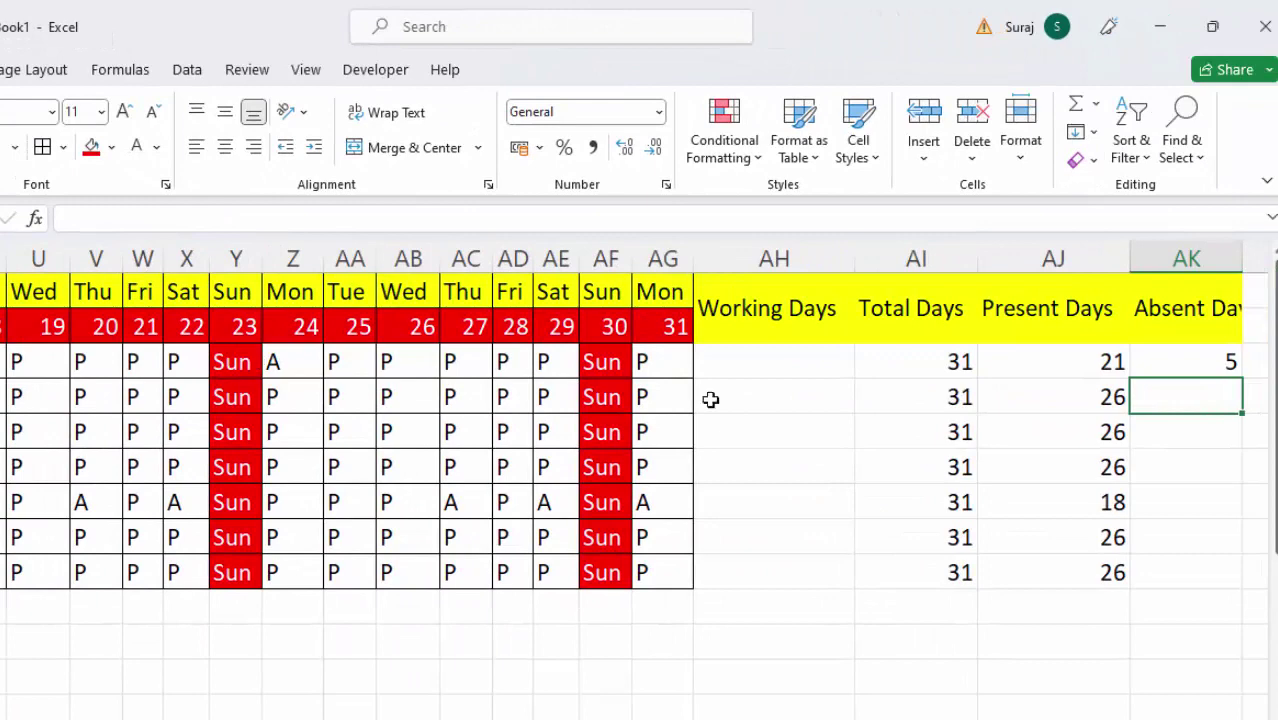
click(1175, 366)
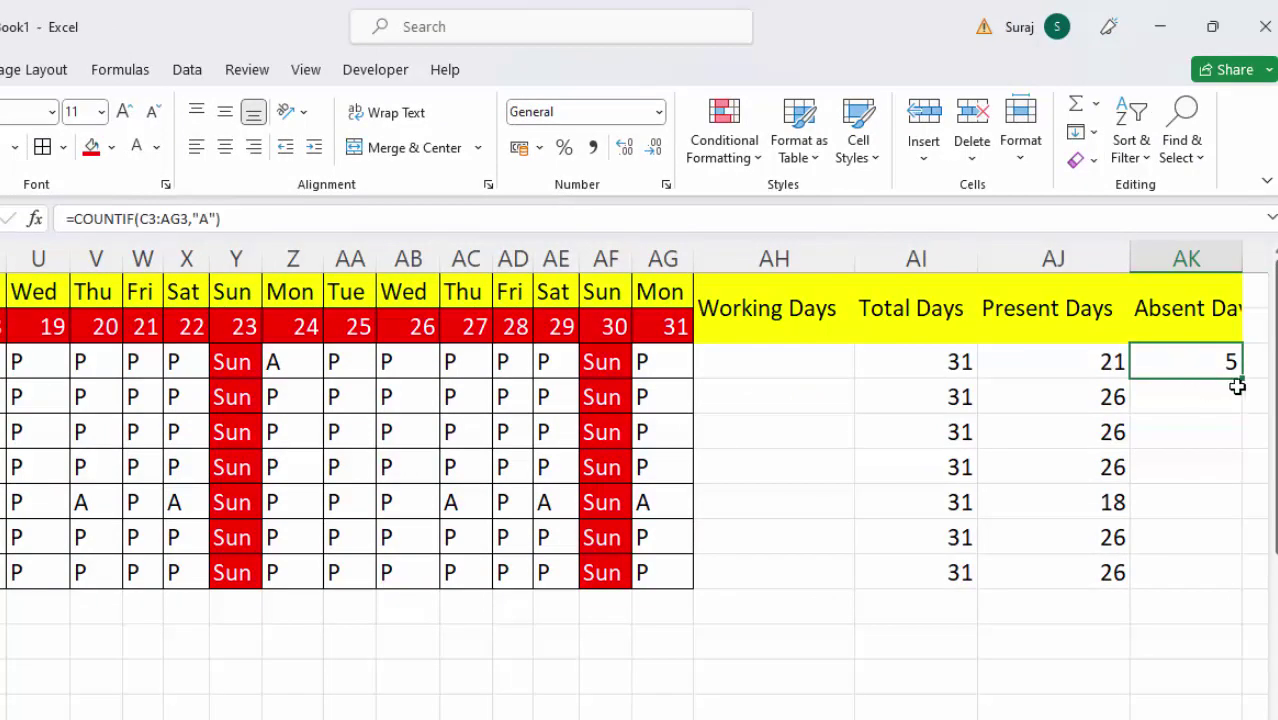
double_click(1243, 378)
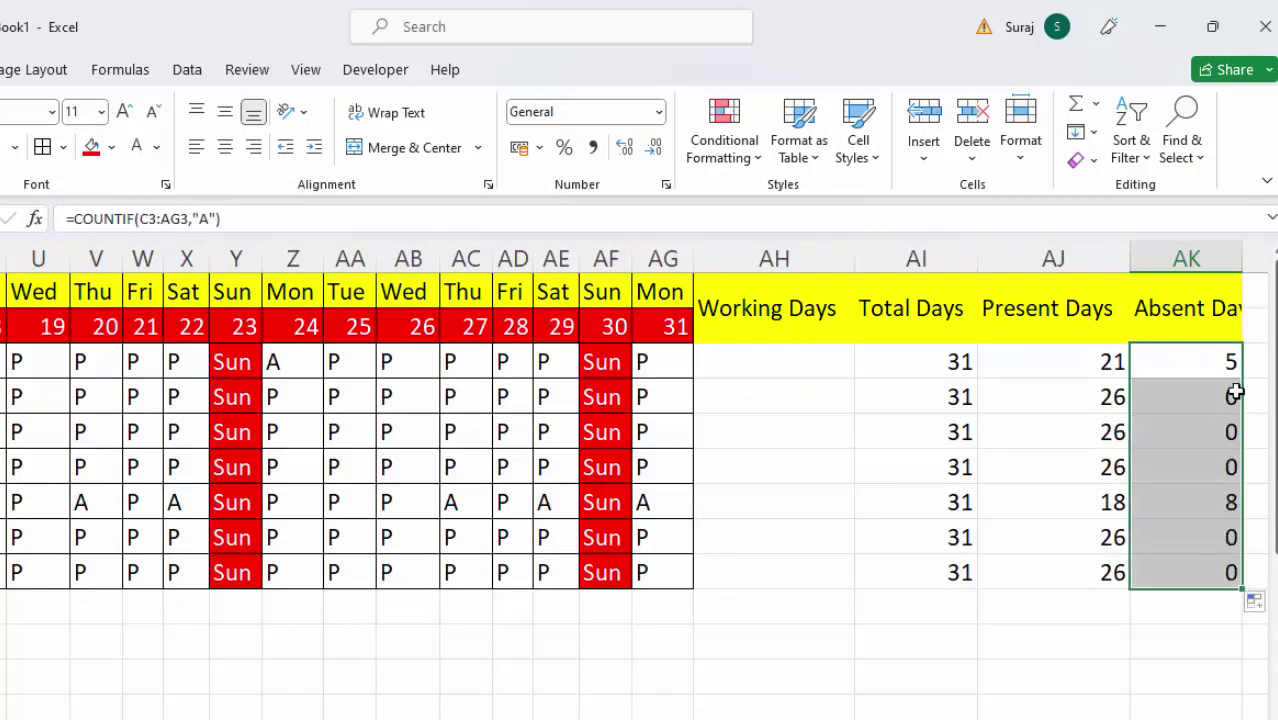
click(762, 354)
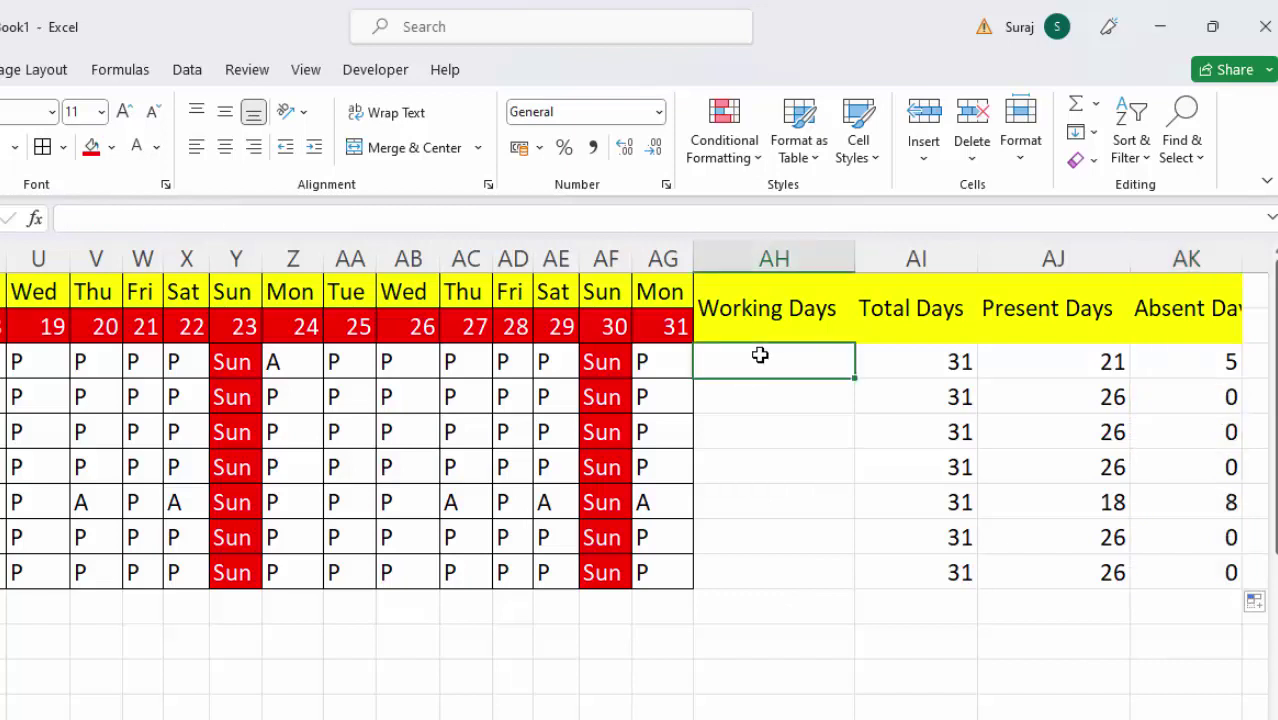
Enter =AJ3+AK3 in AH3 and fill it to AH9, giving 26 working days per employee.
text(=)
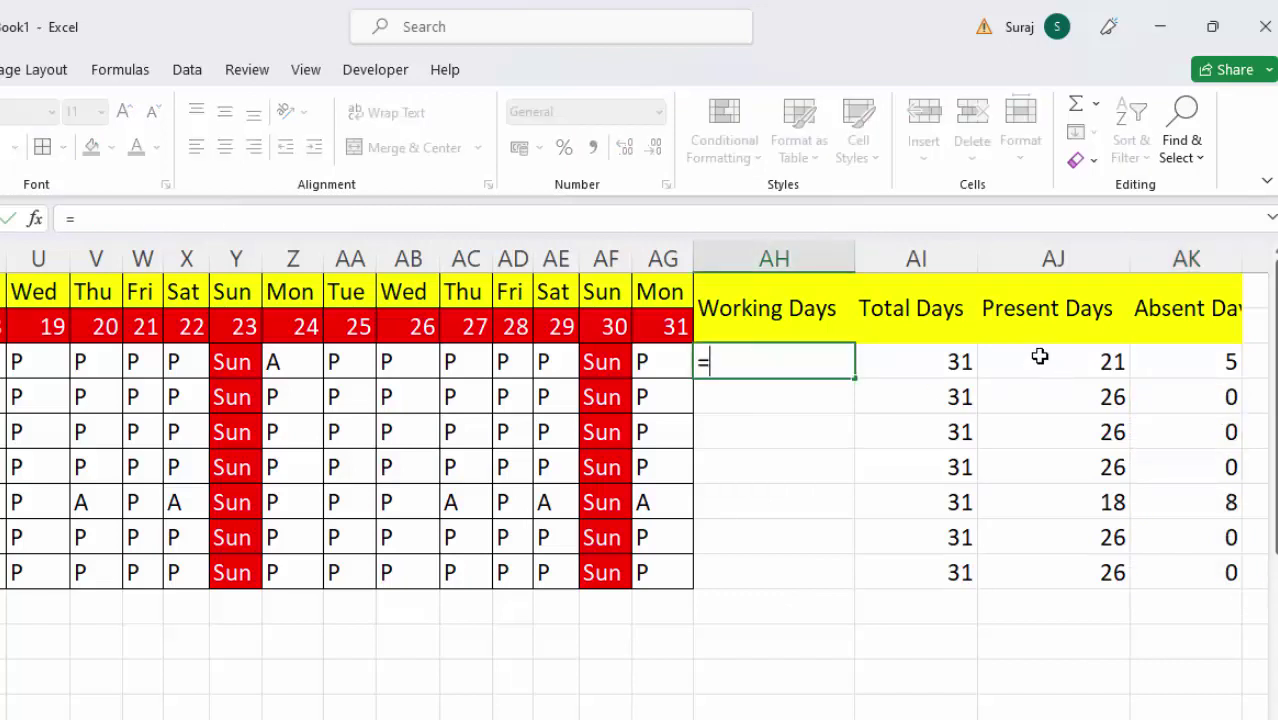
click(1040, 356)
text(+)
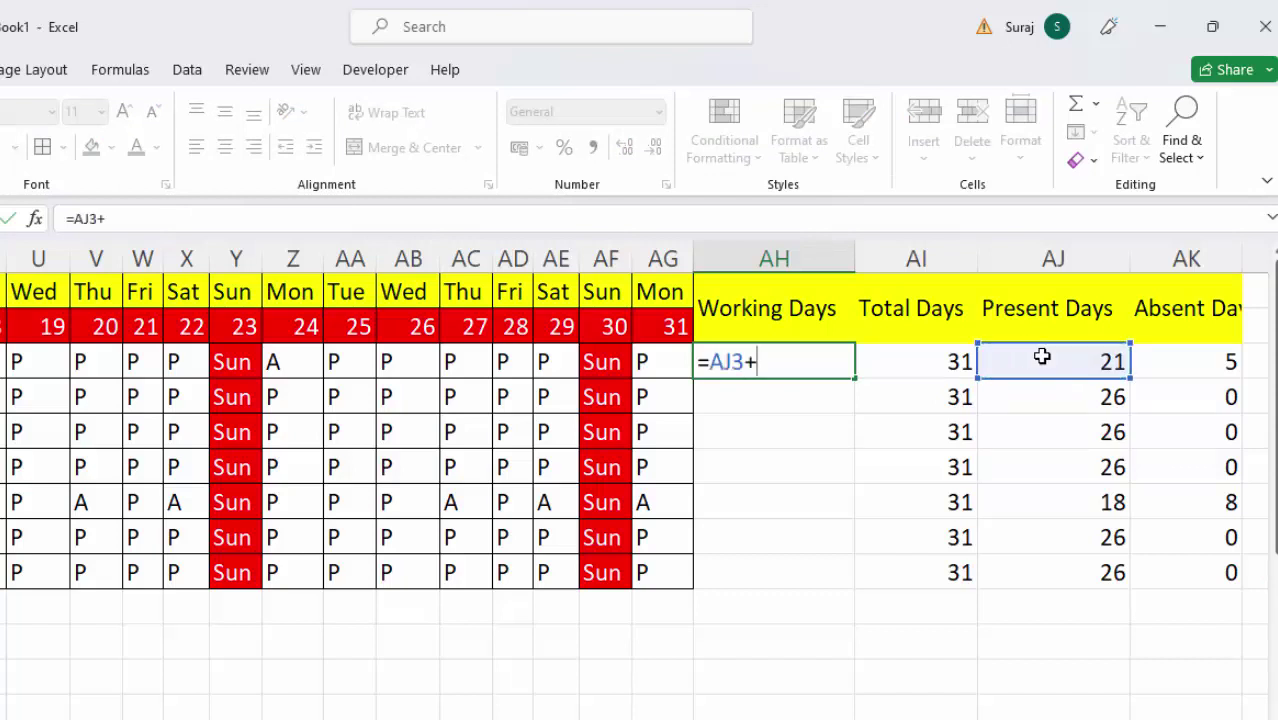
click(1186, 352)
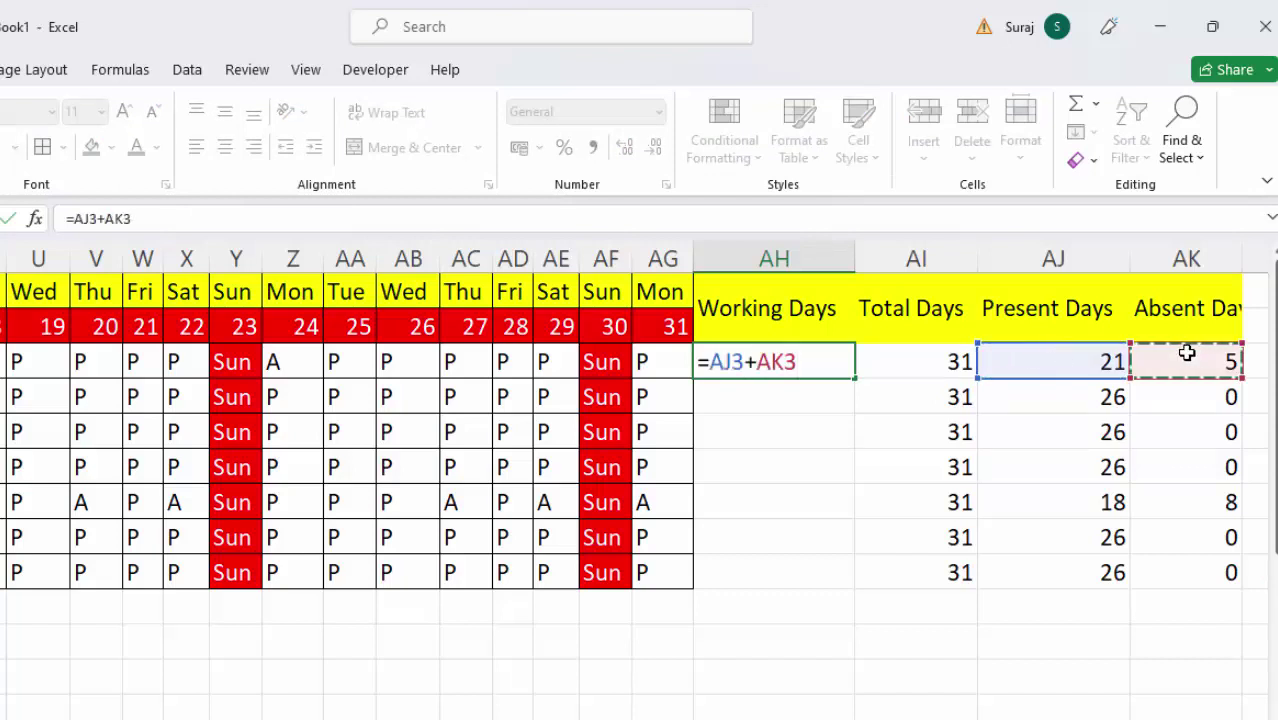
key(Return)
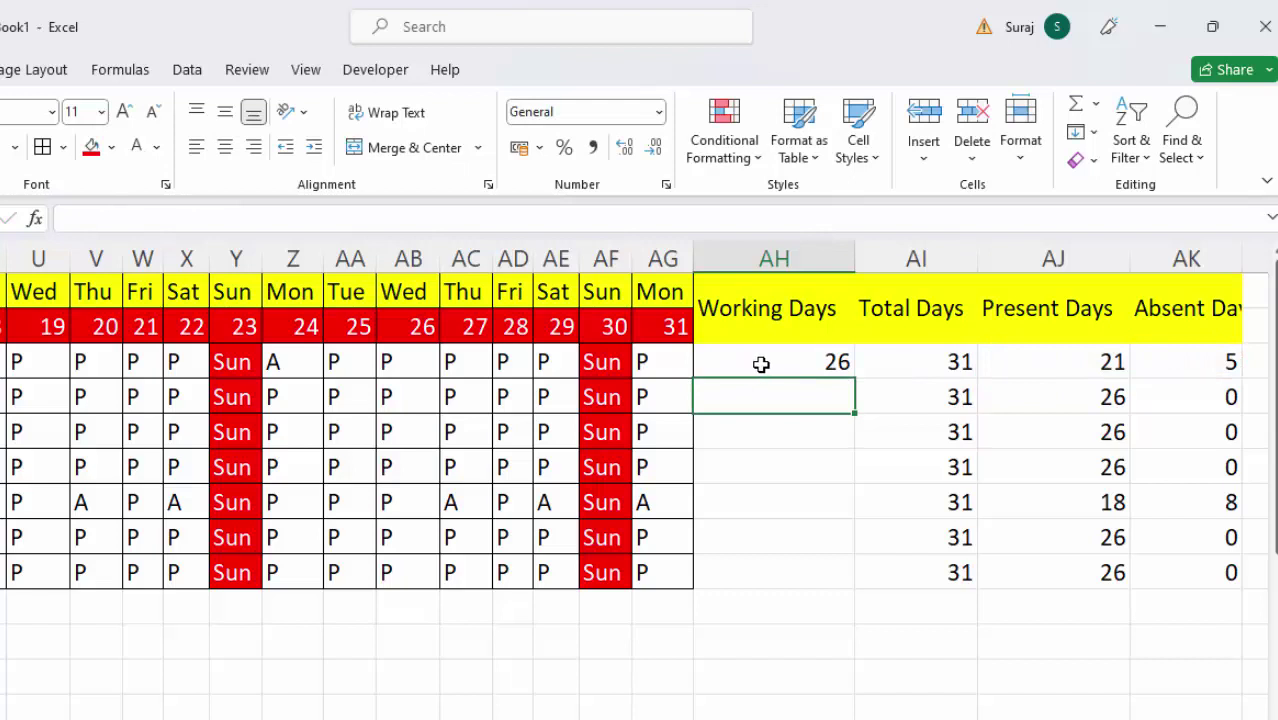
click(762, 364)
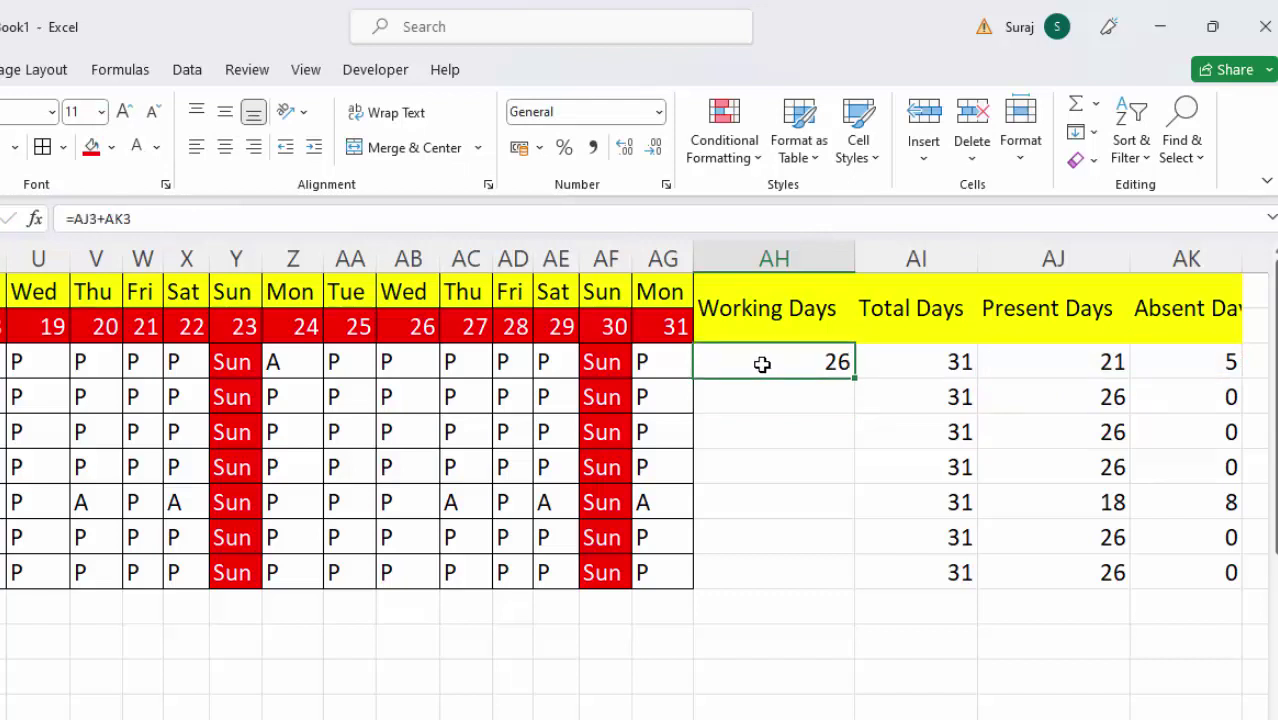
double_click(853, 382)
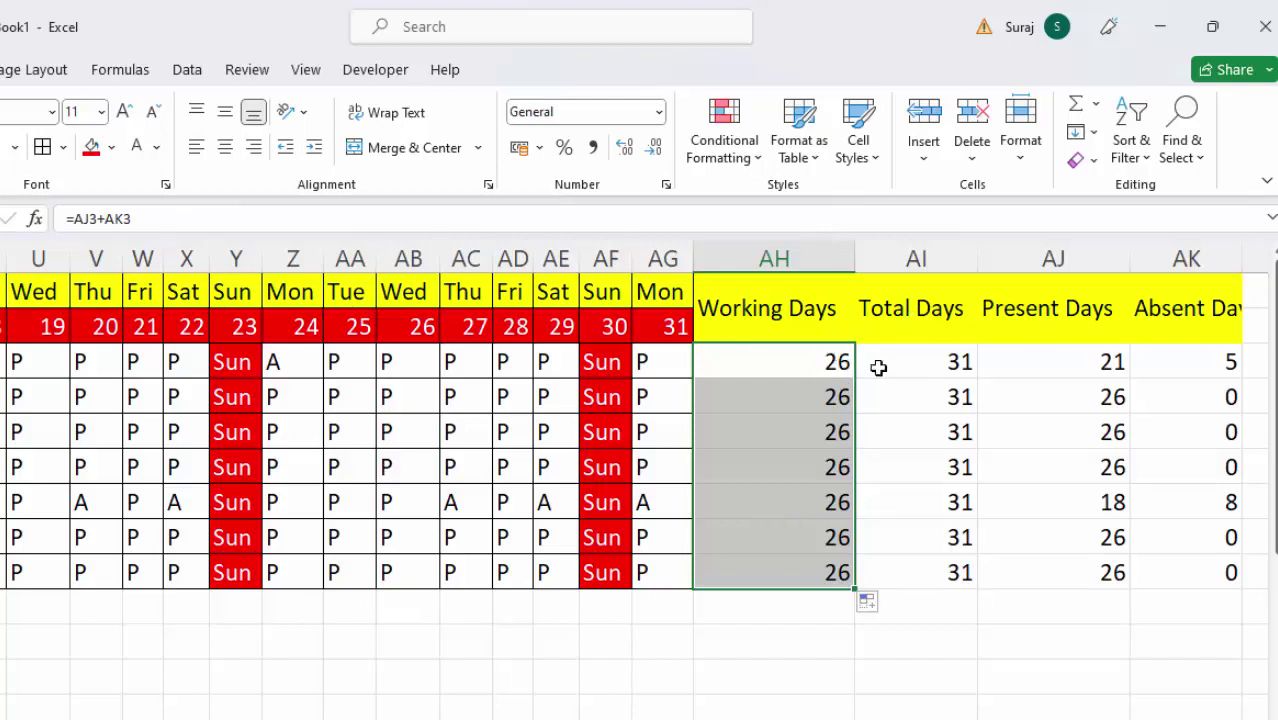
mouse_move(778, 308)
mouse_down()
mouse_move(1212, 549)
mouse_move(1222, 572)
mouse_up()
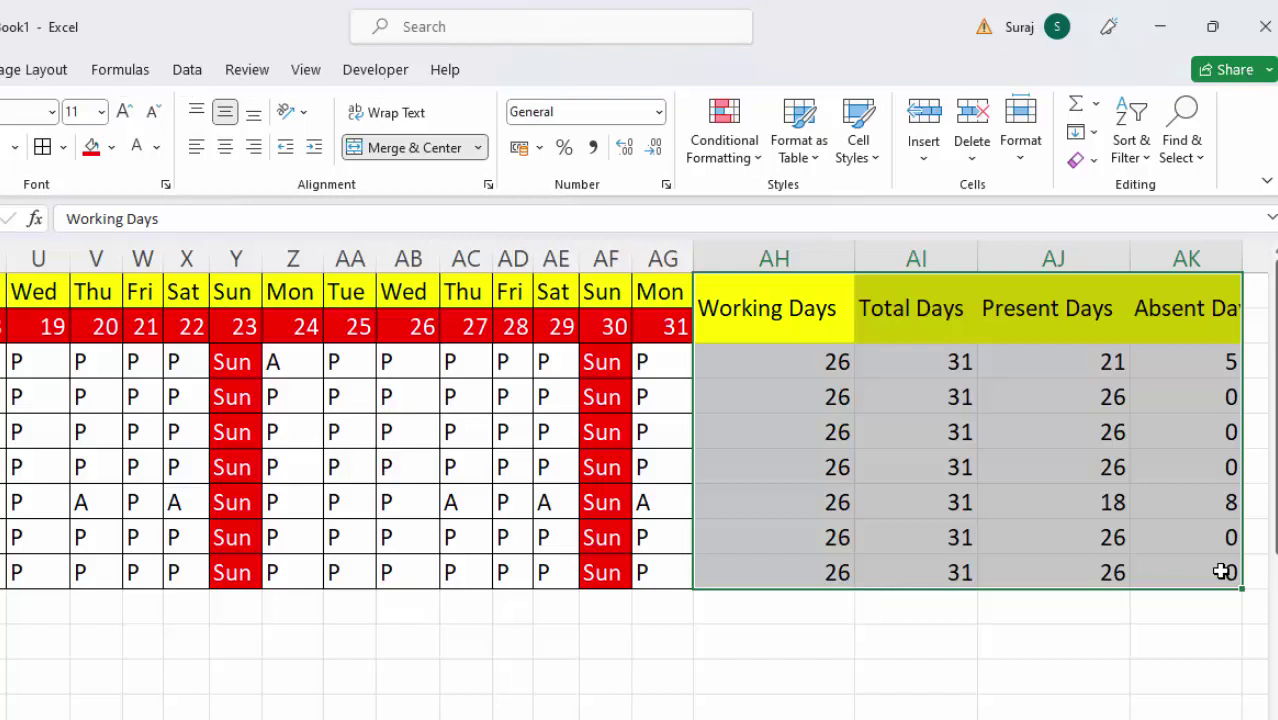
AutoFit the Absent Days column, keep the summary values in General format, and narrow column AJ.
key(ctrl+shift+5)
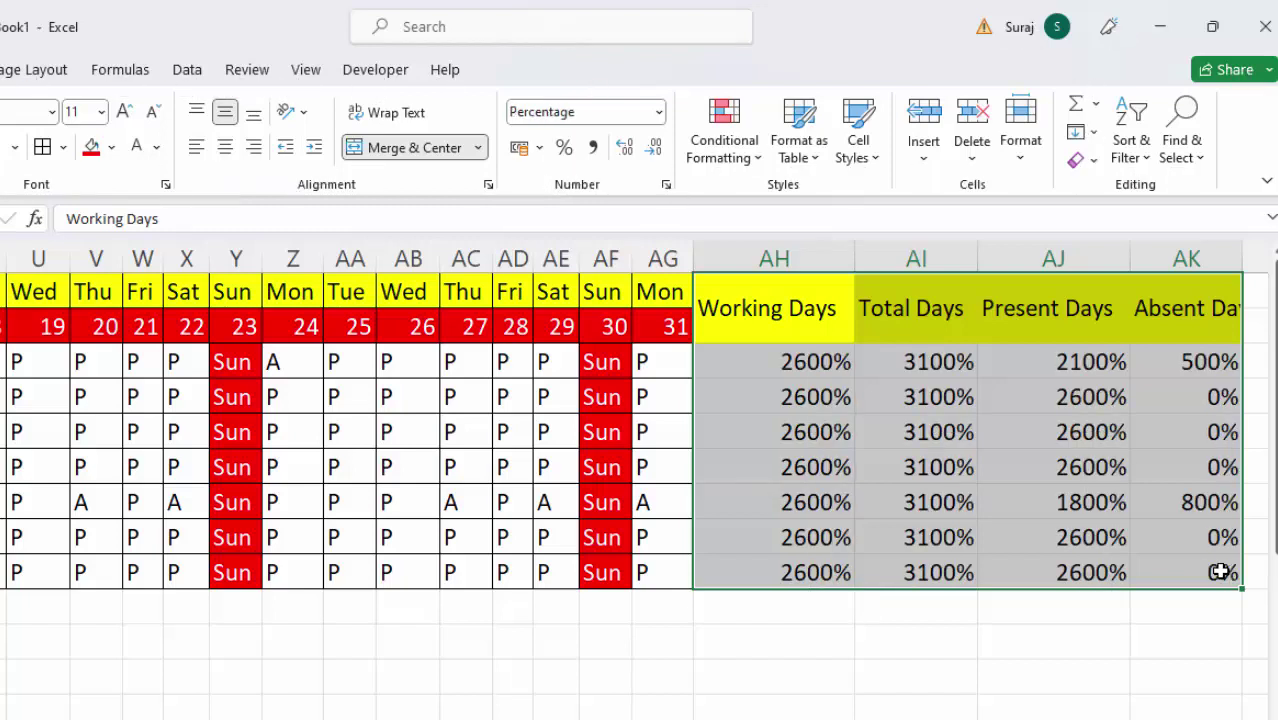
key(alt)
key(h)
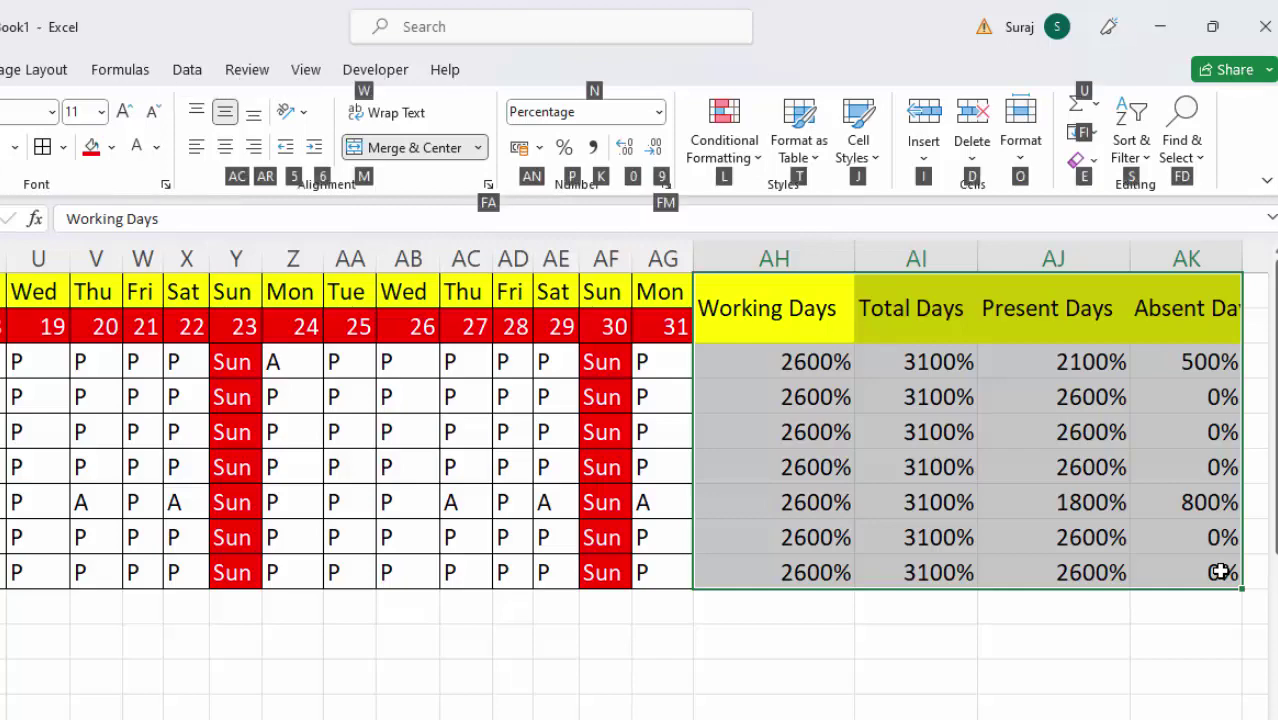
key(o)
key(i)
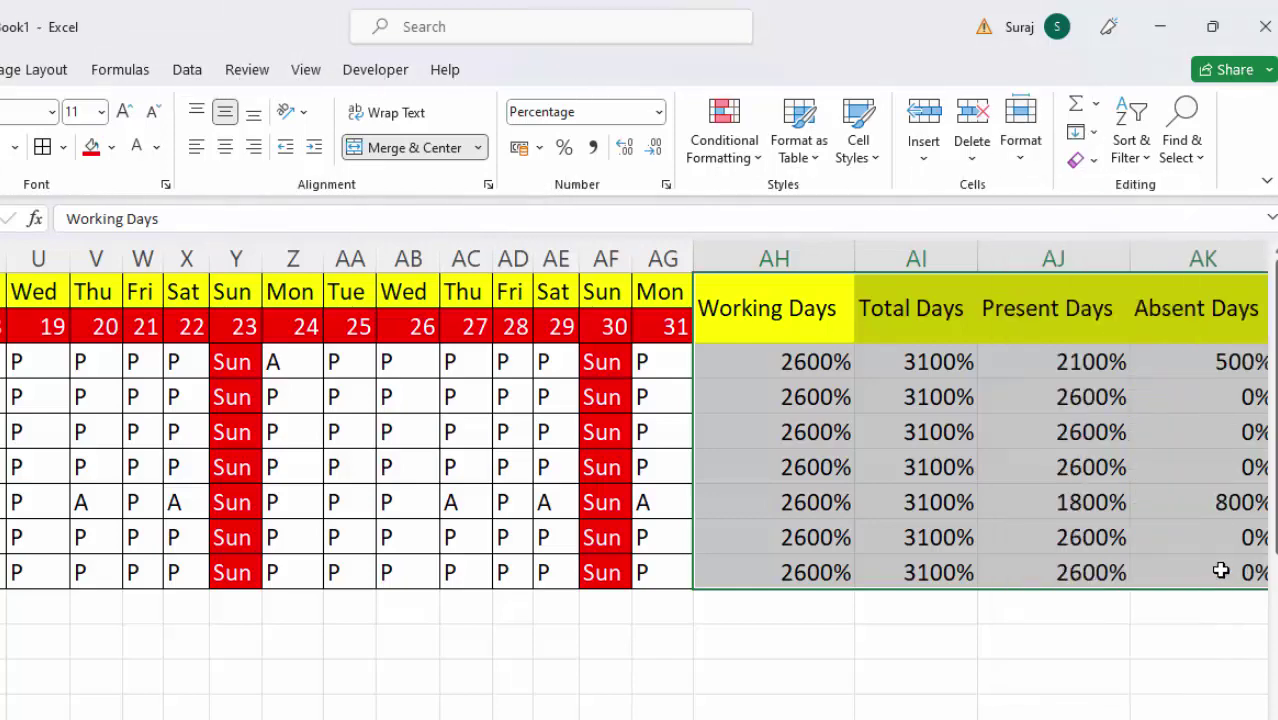
click(657, 114)
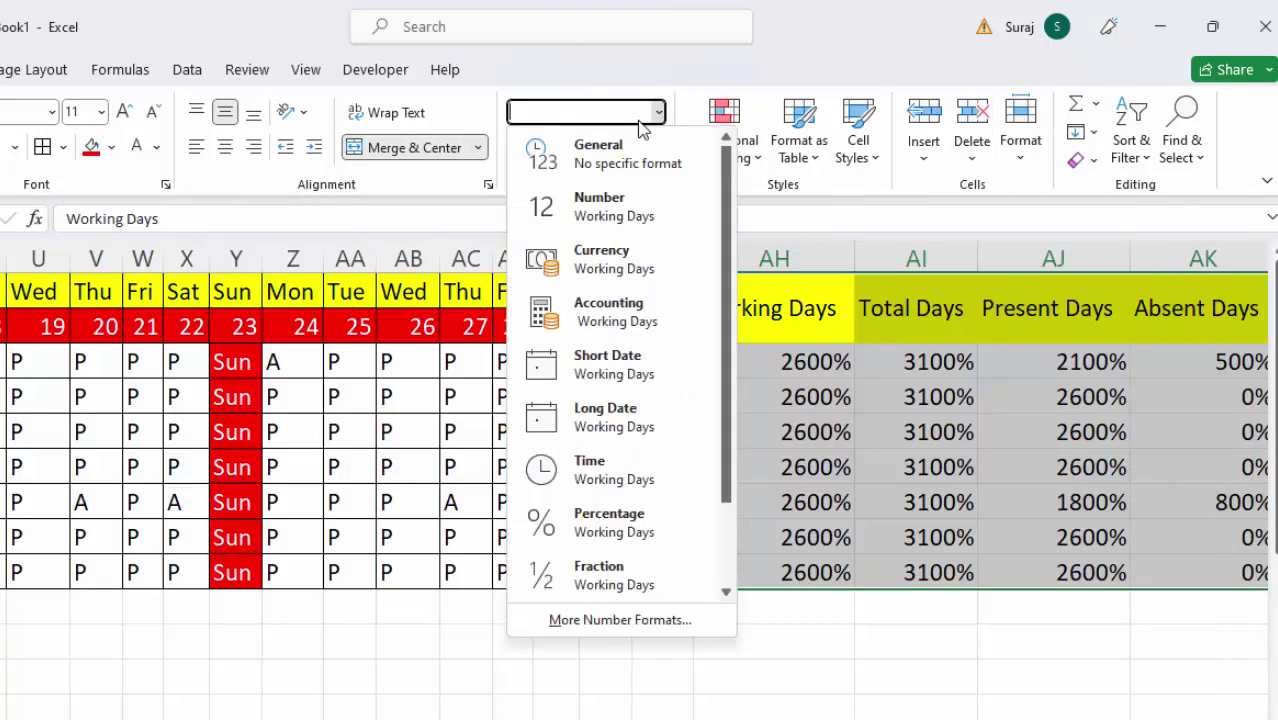
click(608, 160)
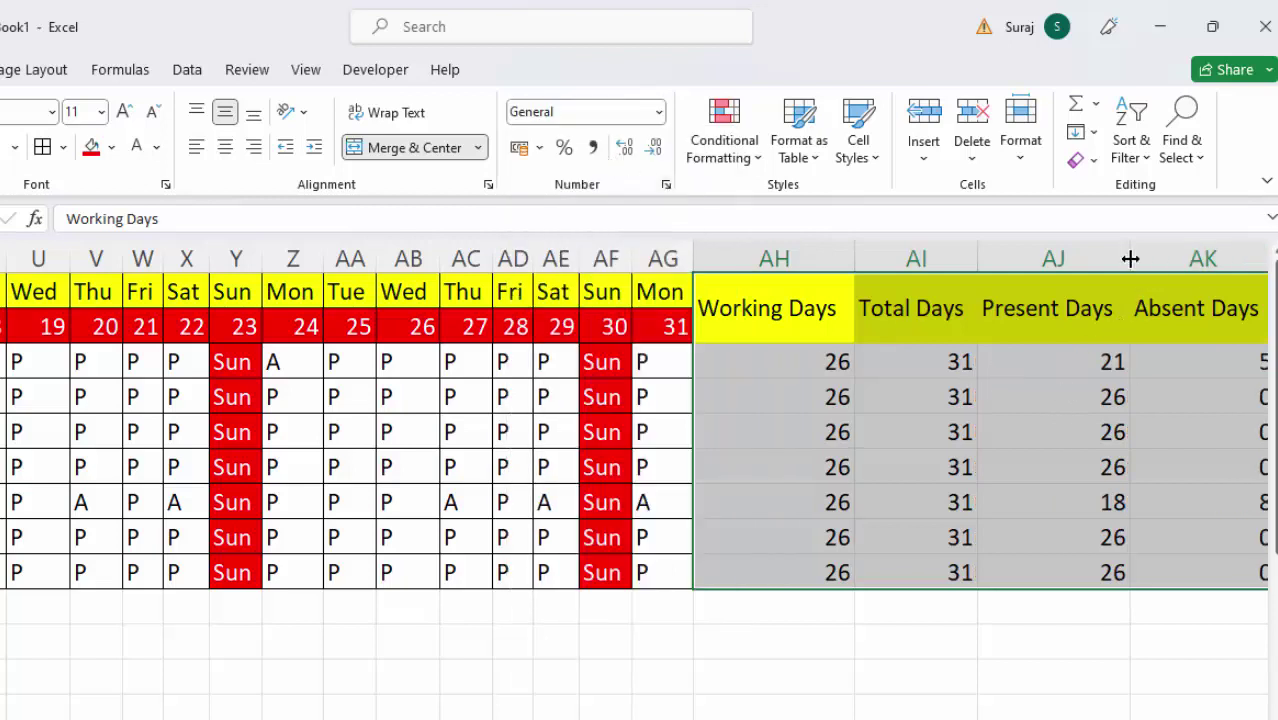
drag(1130, 259, 1121, 259)
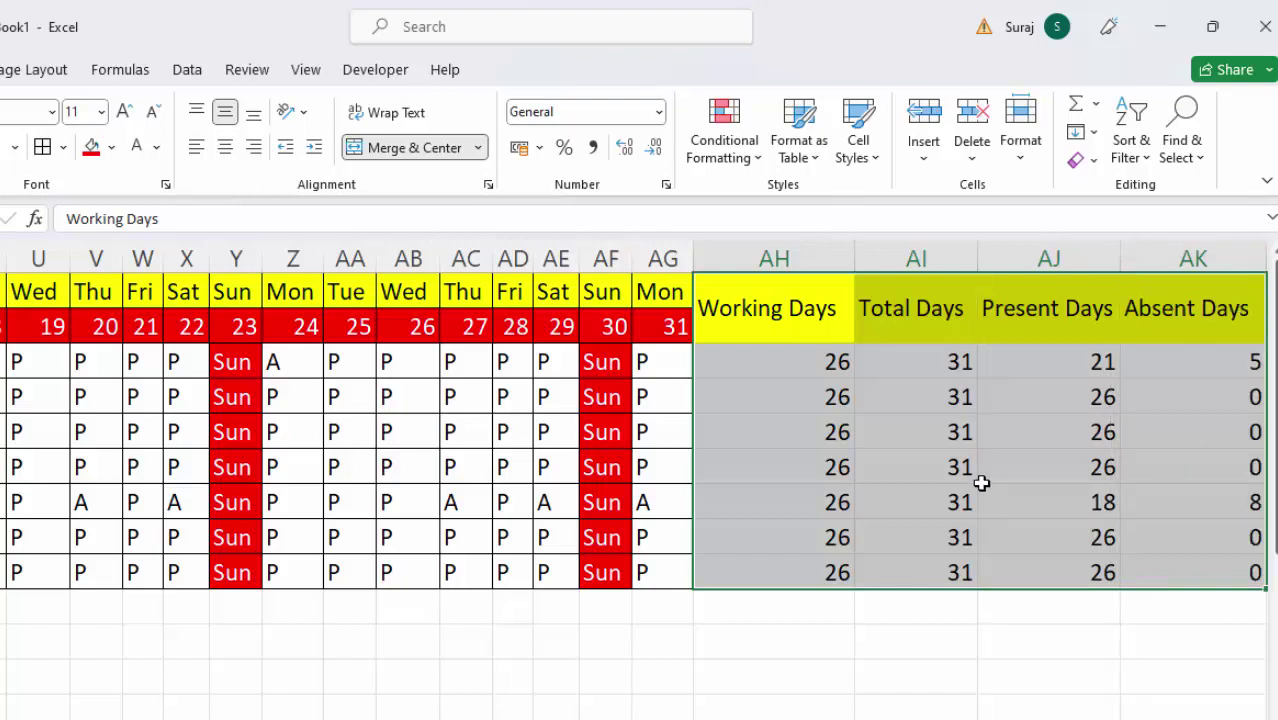
Apply All Borders to the AH2:AK9 summary block.
key(alt+h)
key(b)
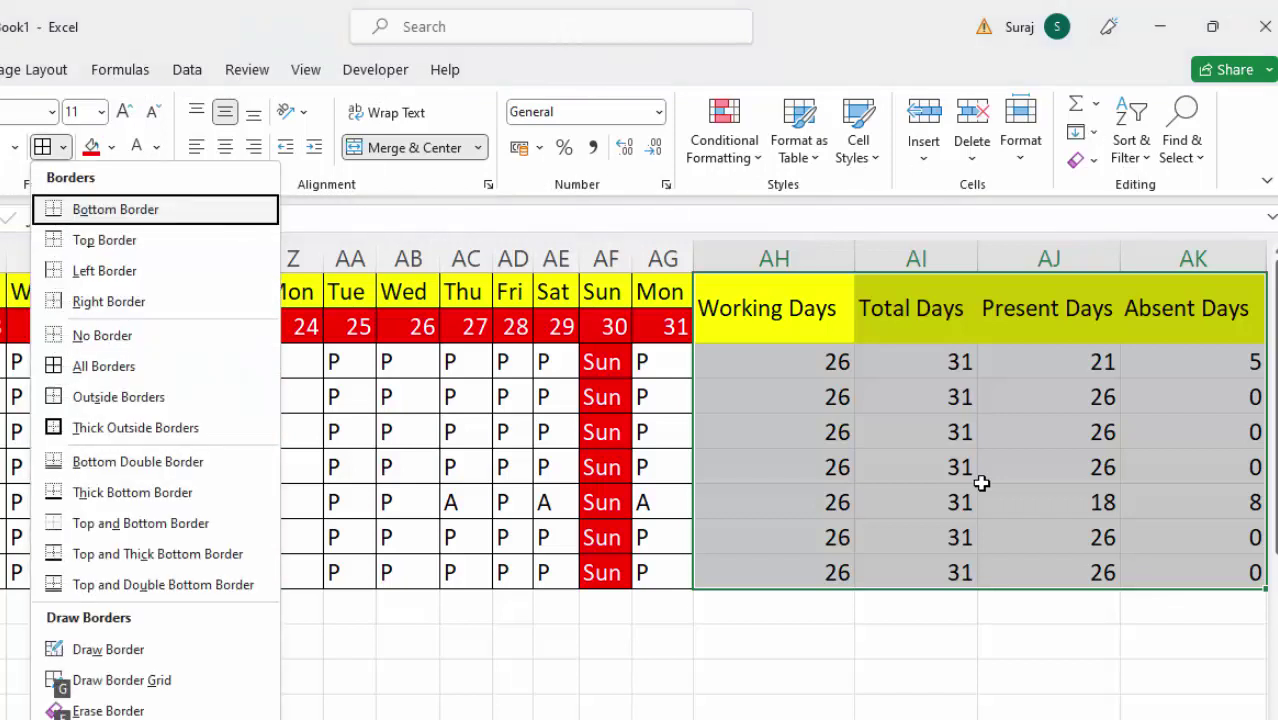
key(a)
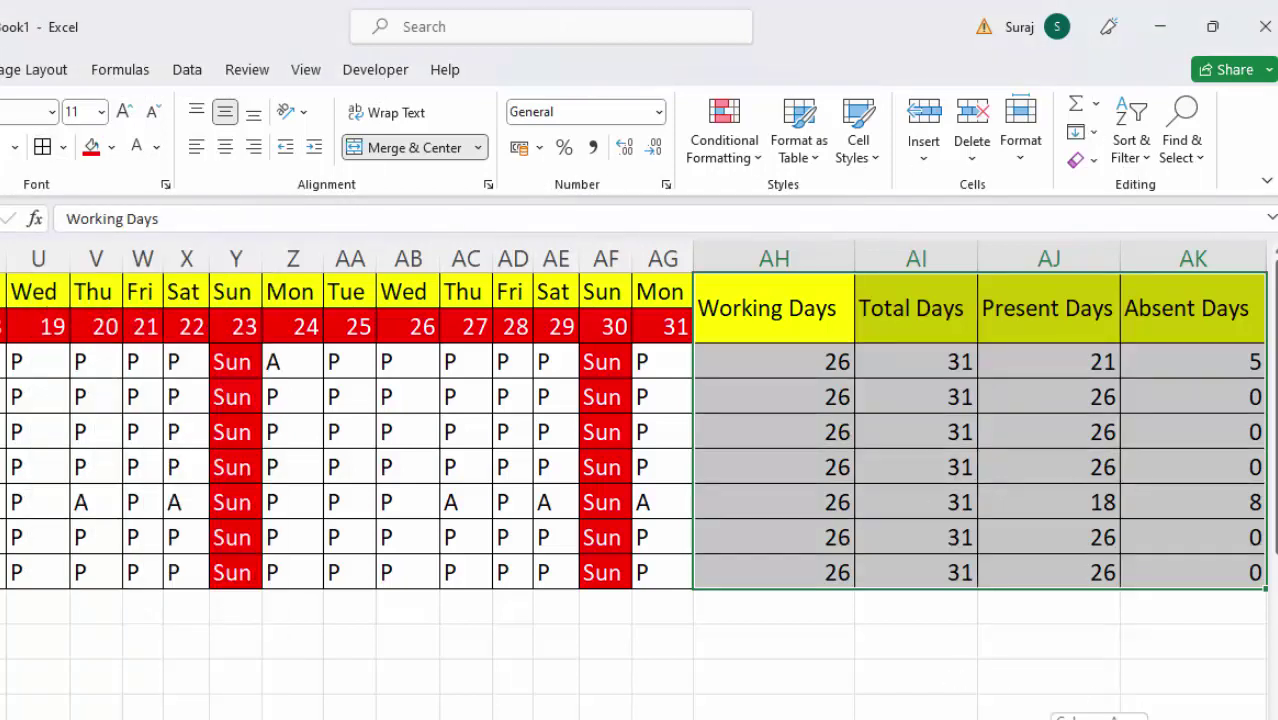
scroll(640, 450, left, 2)
scroll(640, 450, left, 10)
scroll(640, 450, left, 5)
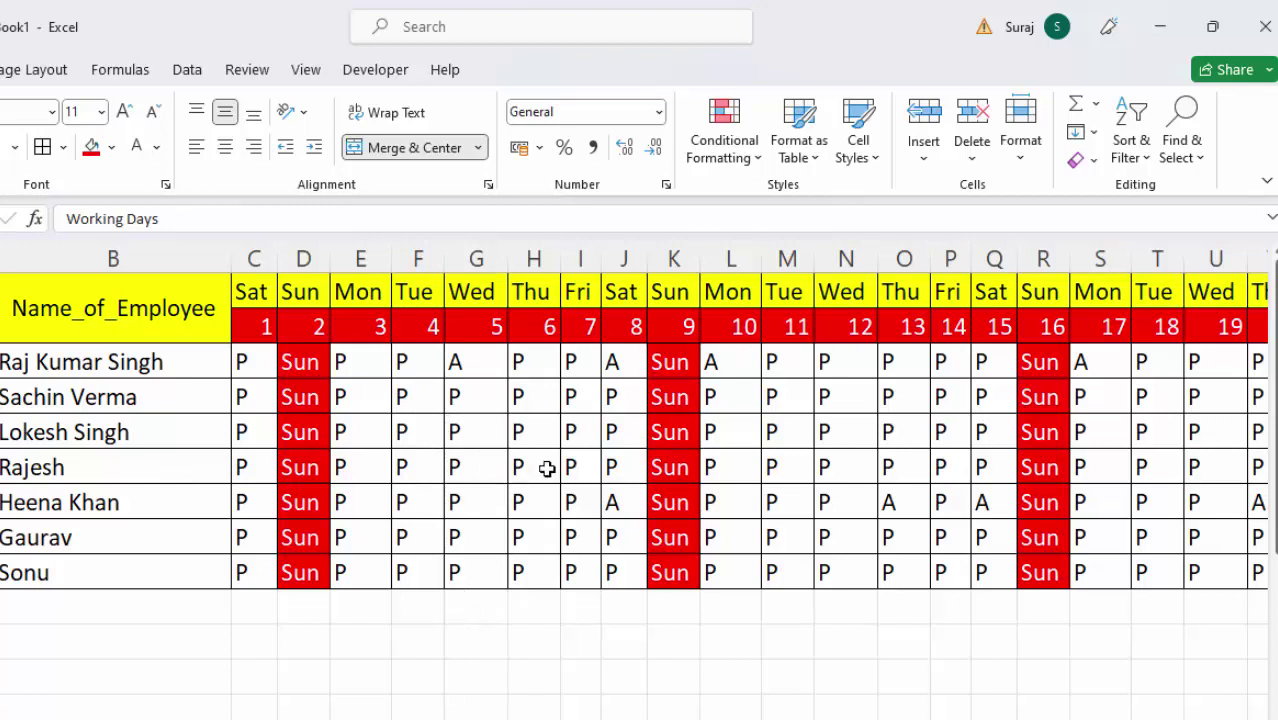
Give the third employee's Fri 7 cell (I5) a light orange fill.
click(571, 433)
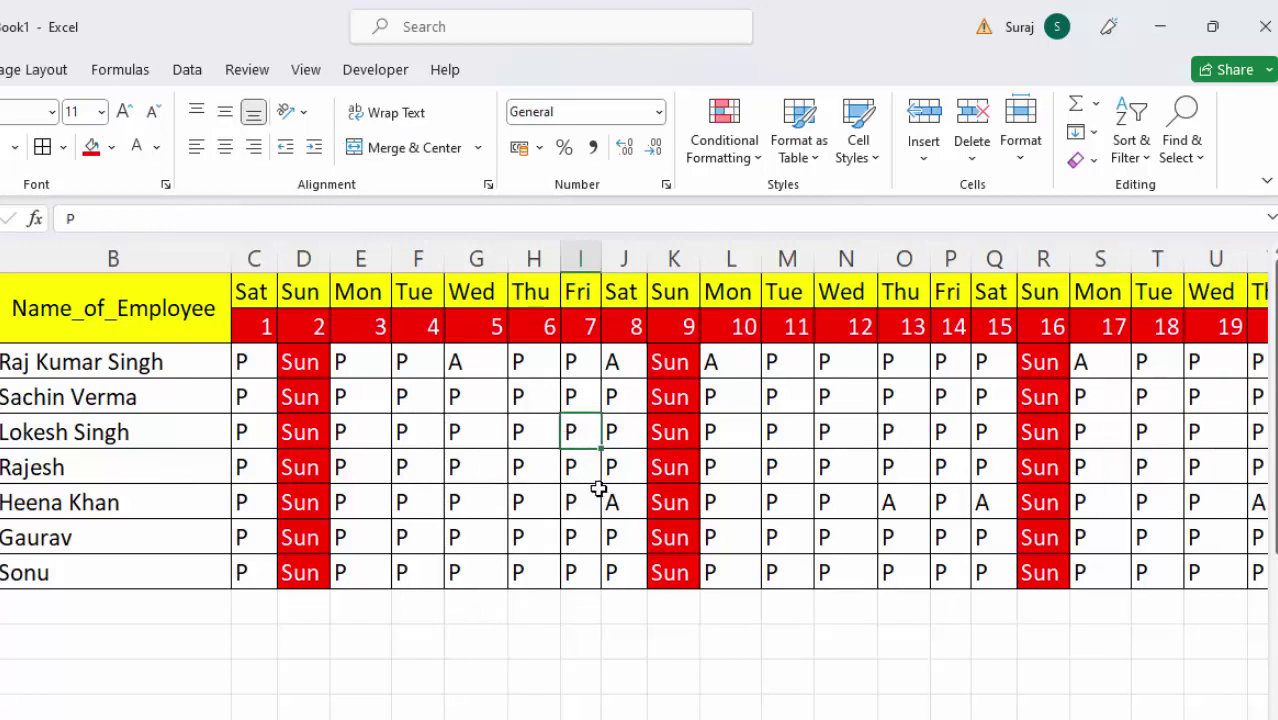
click(111, 147)
click(182, 252)
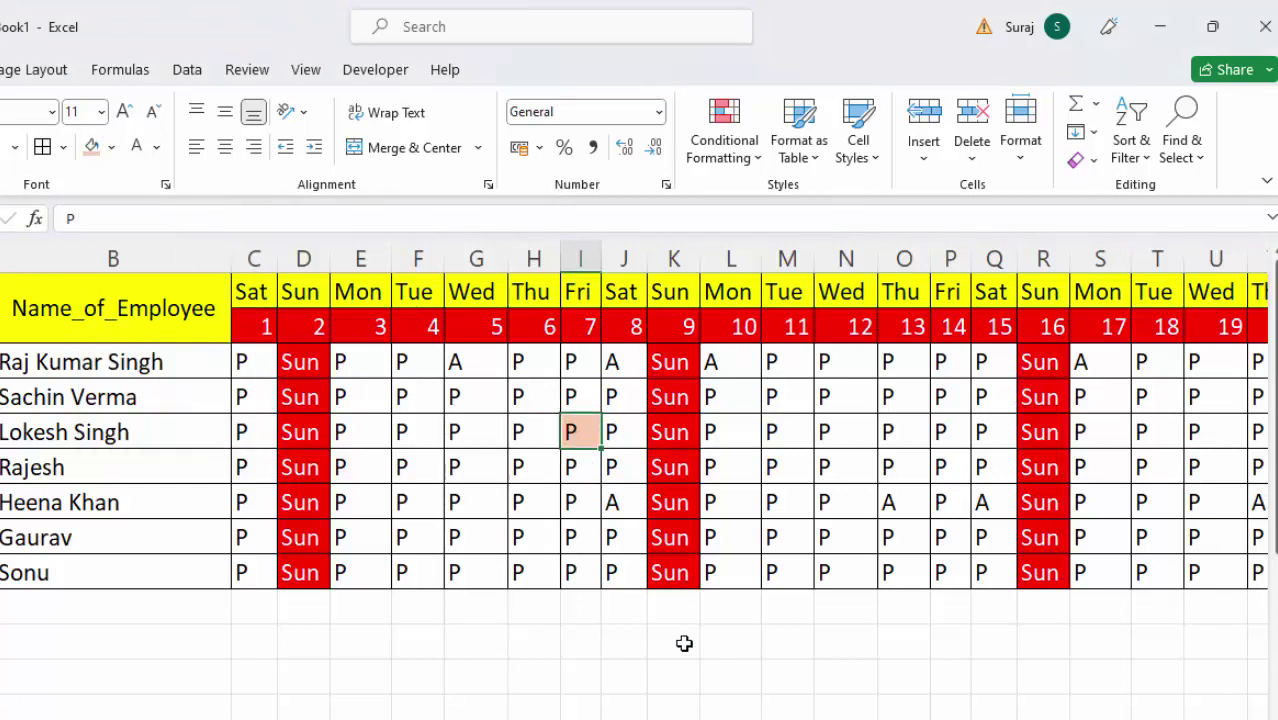
Change I5's mark from P to A, so that employee's Present Days drops to 25.
key(BackSpace)
text(A)
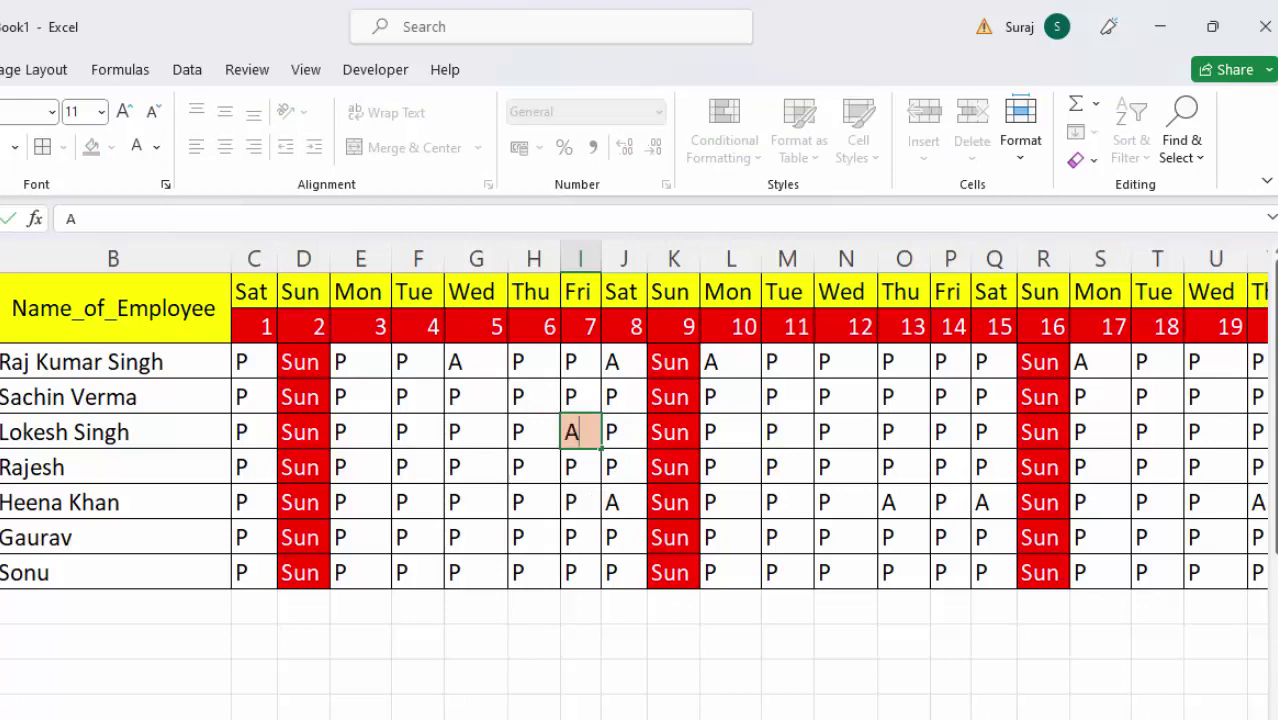
scroll(633, 480, right, 5)
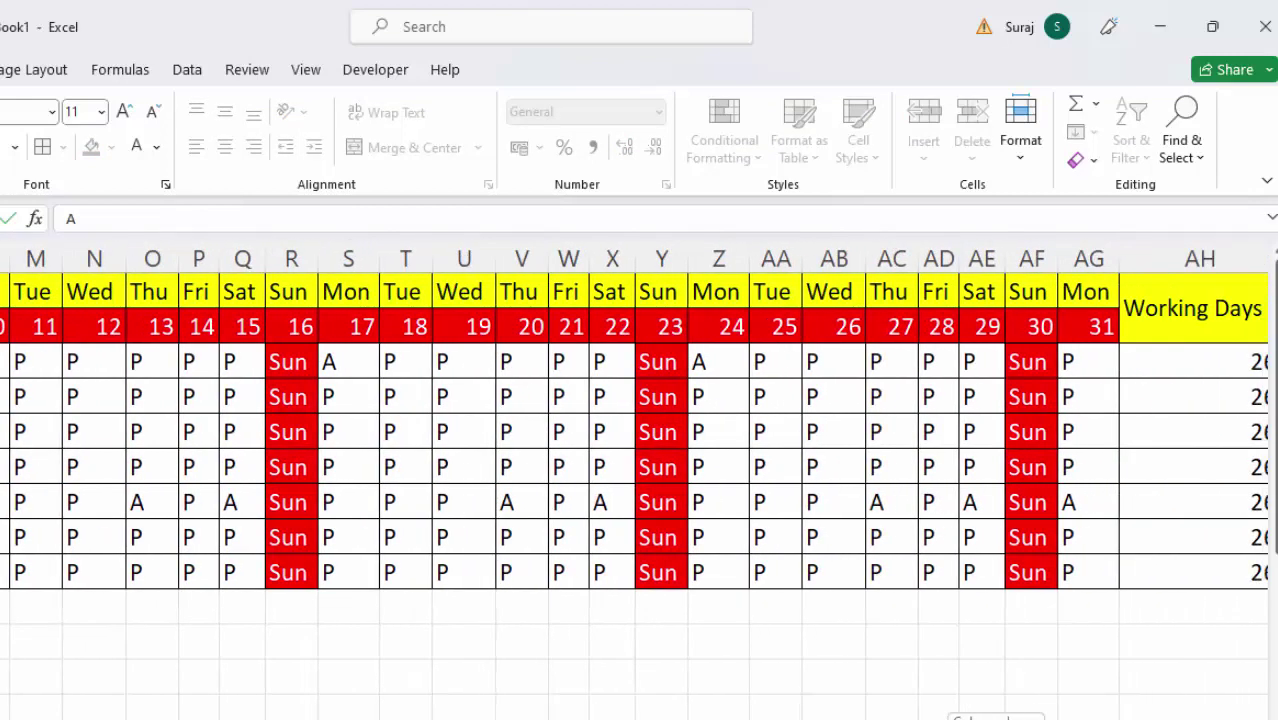
scroll(633, 480, left, 3)
scroll(633, 480, left, 4)
scroll(633, 480, left, 1)
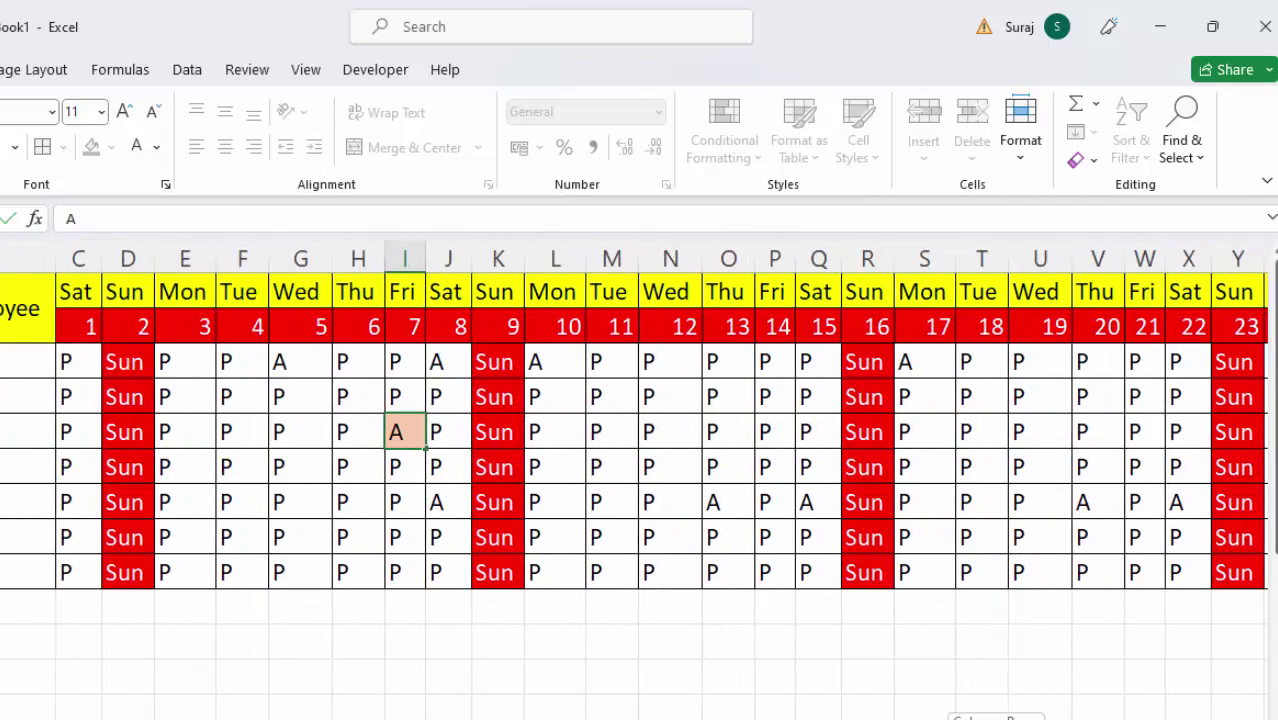
scroll(633, 480, left, 1)
scroll(633, 480, right, 3)
scroll(633, 480, right, 4)
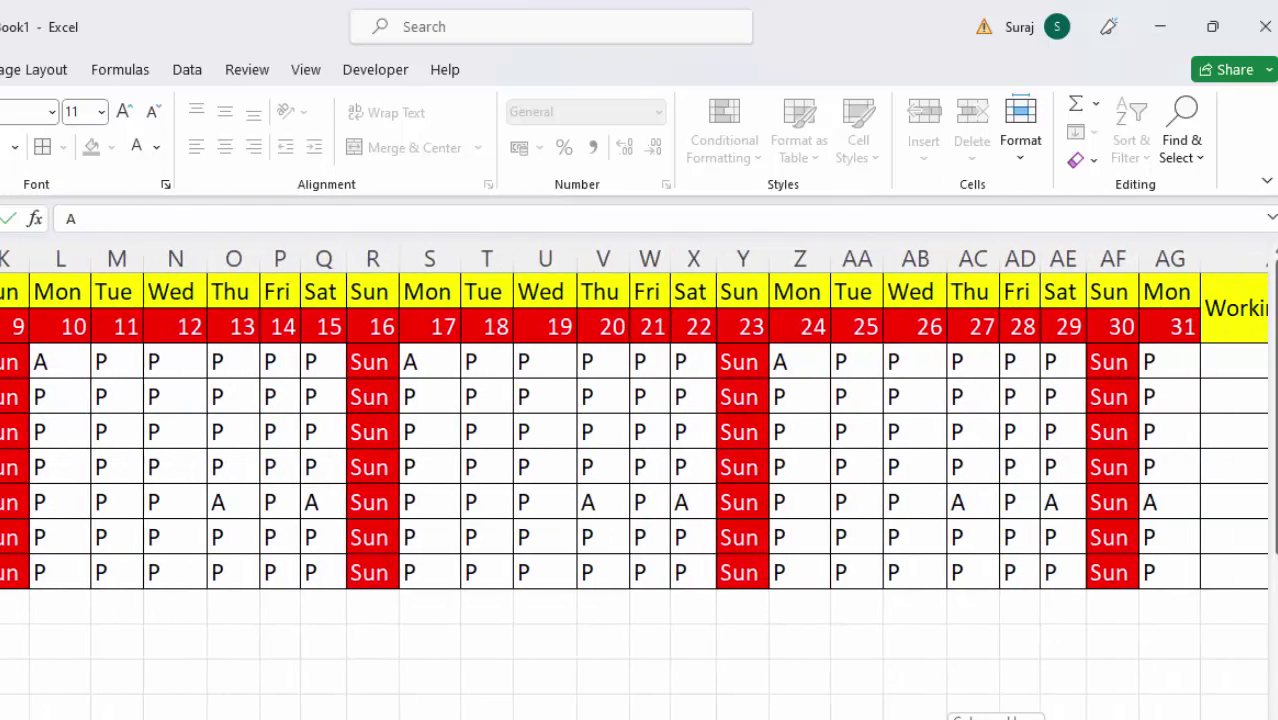
scroll(633, 480, left, 3)
scroll(633, 480, left, 4)
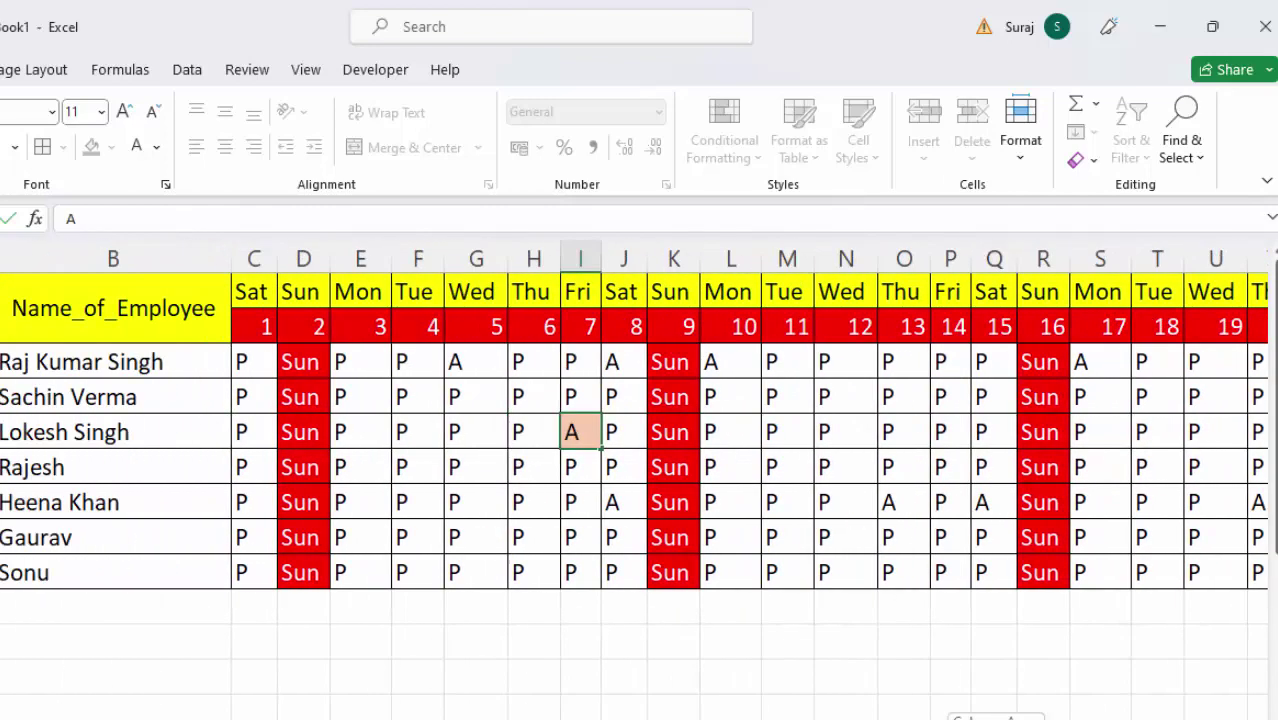
scroll(633, 480, right, 5)
scroll(633, 480, right, 1)
scroll(633, 480, right, 1)
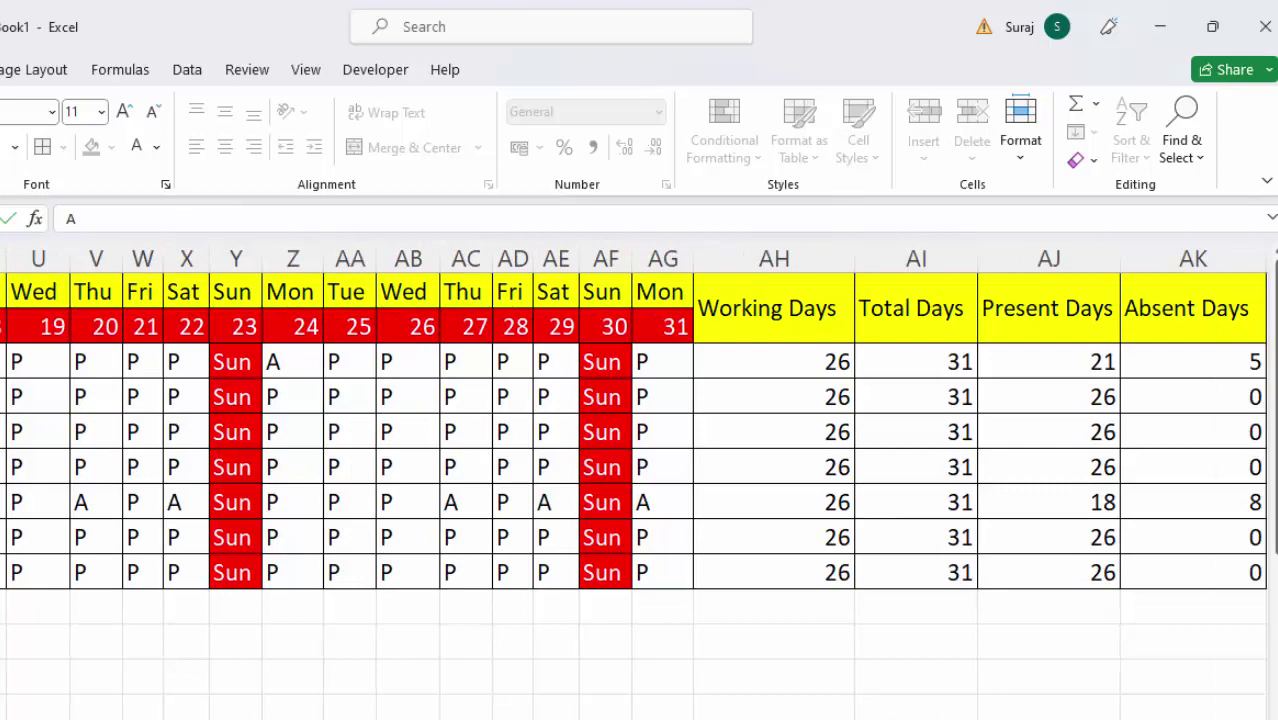
key(Return)
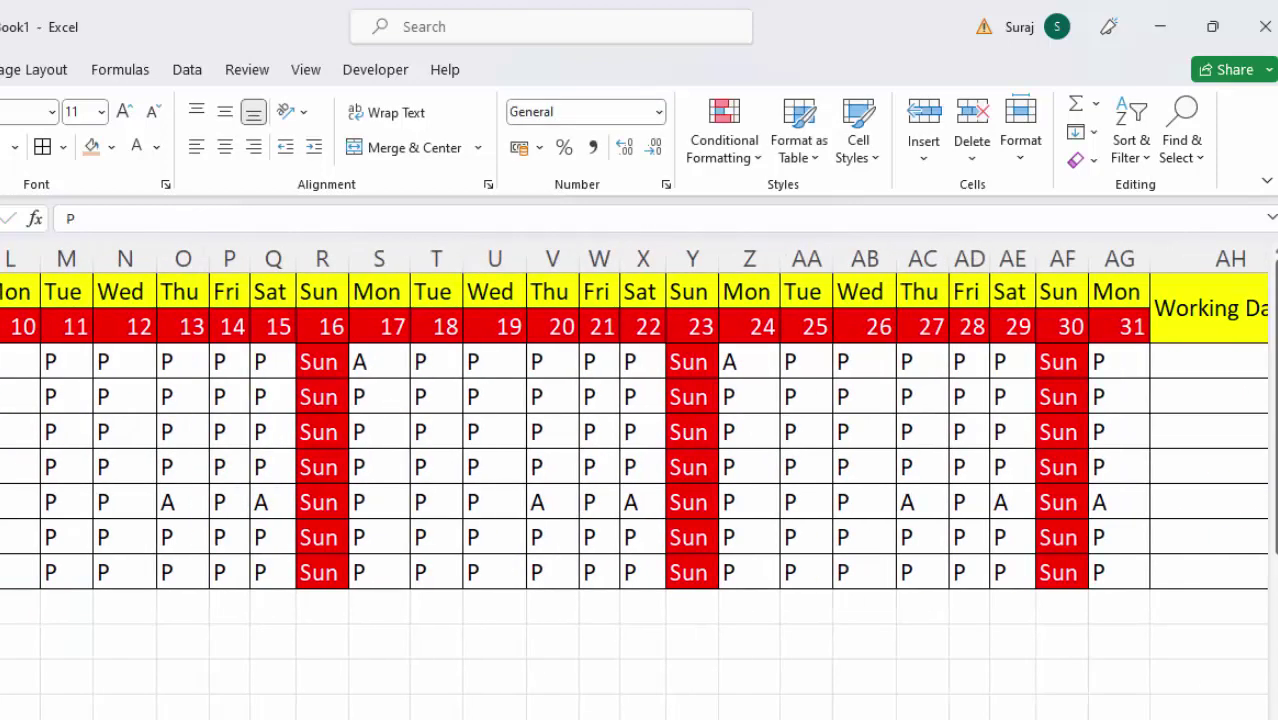
scroll(640, 460, right, 3)
scroll(640, 460, right, 3)
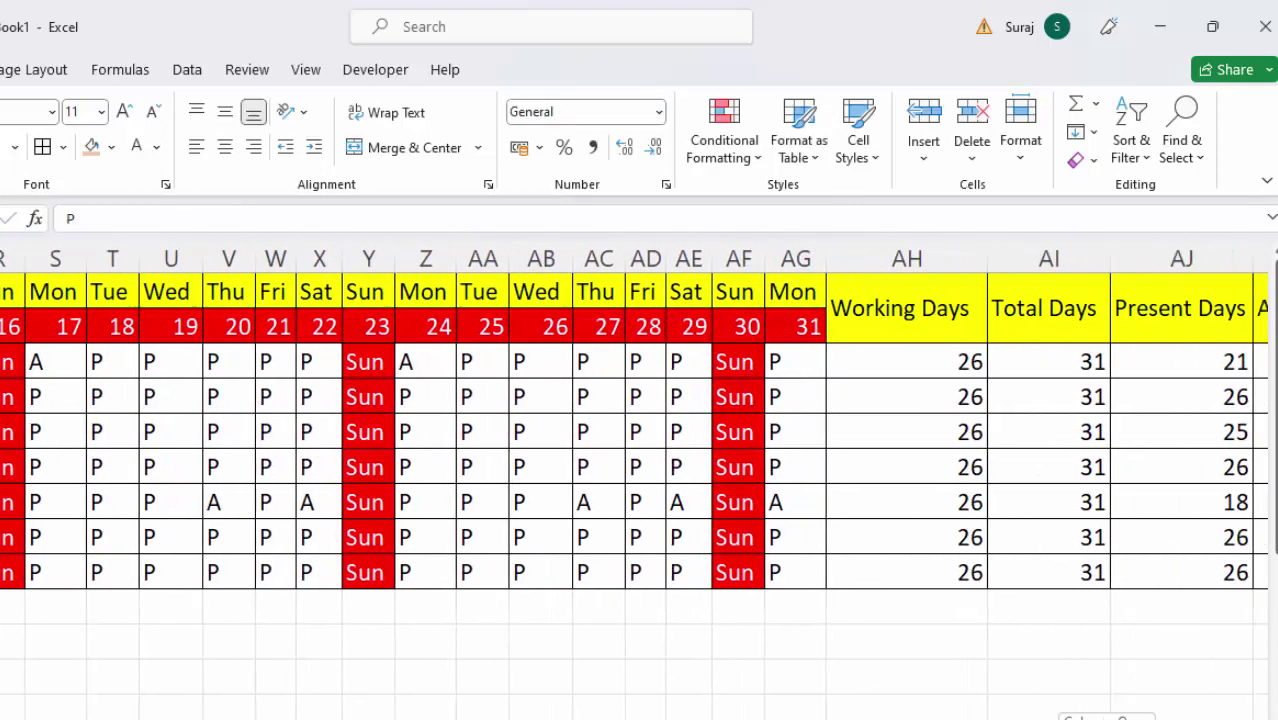
scroll(640, 460, right, 2)
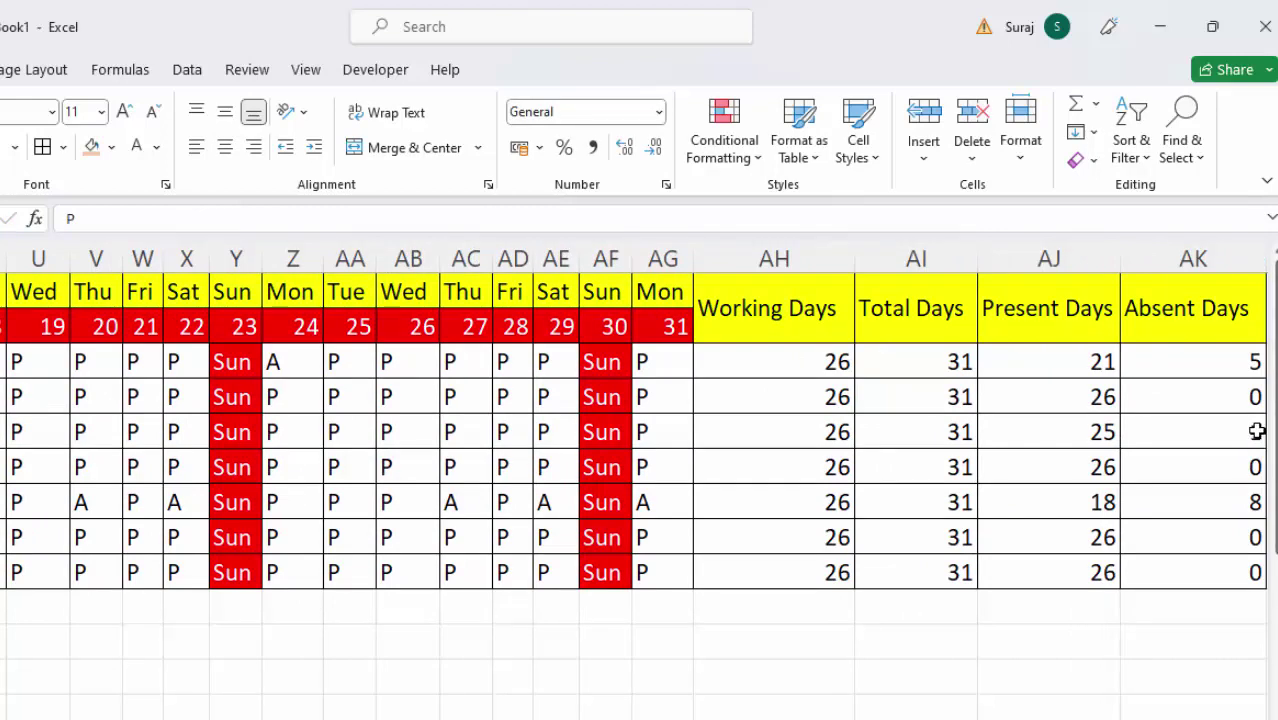